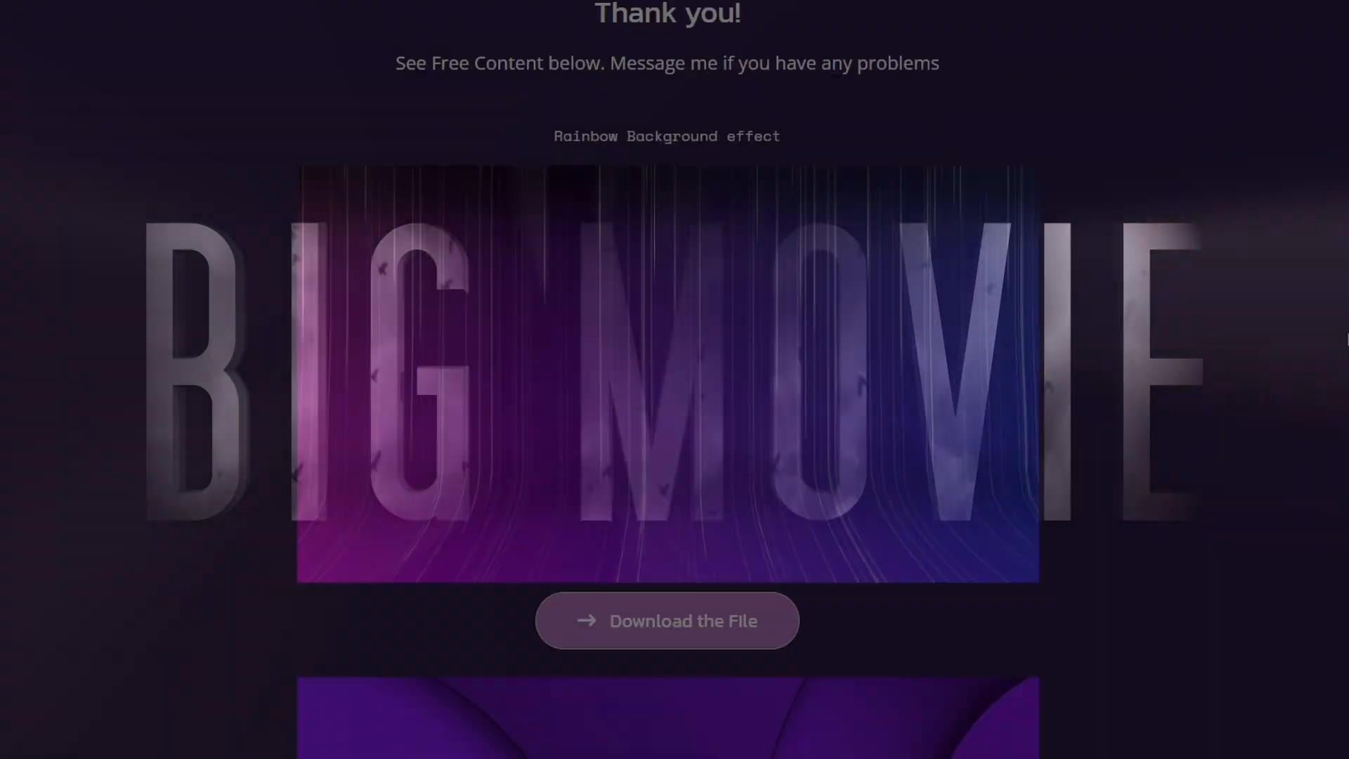
pyautogui.scroll(-10, 1347, 340)
pyautogui.scroll(-20, 1347, 340)
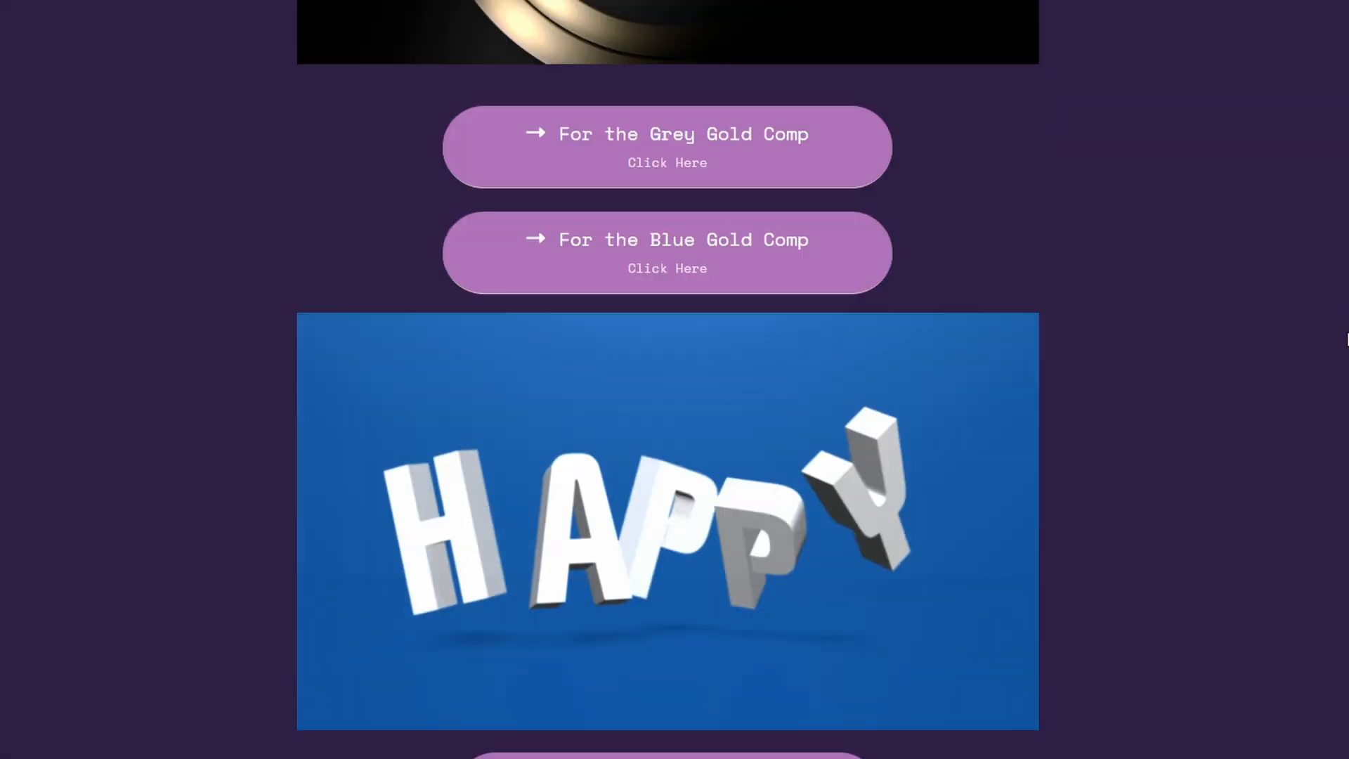
pyautogui.scroll(-10, 1345, 340)
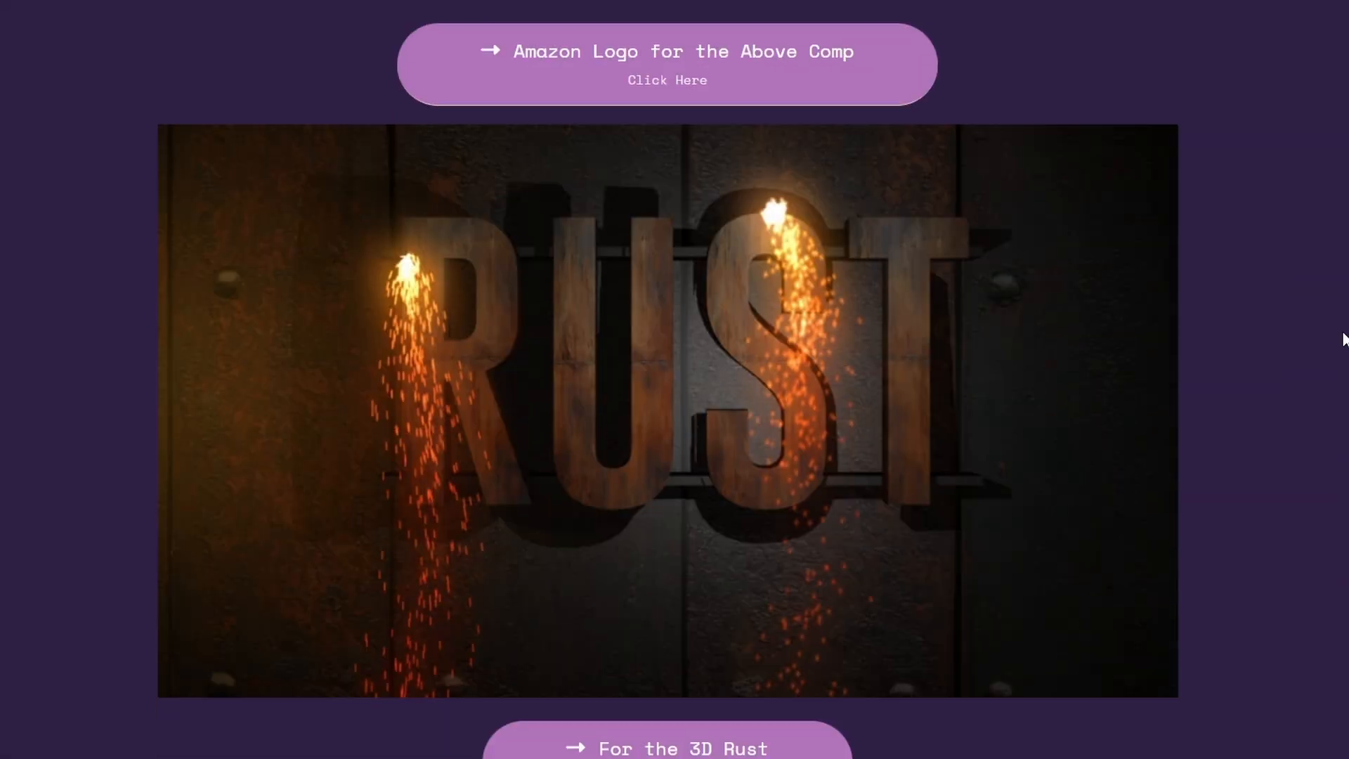
pyautogui.scroll(10, 1344, 340)
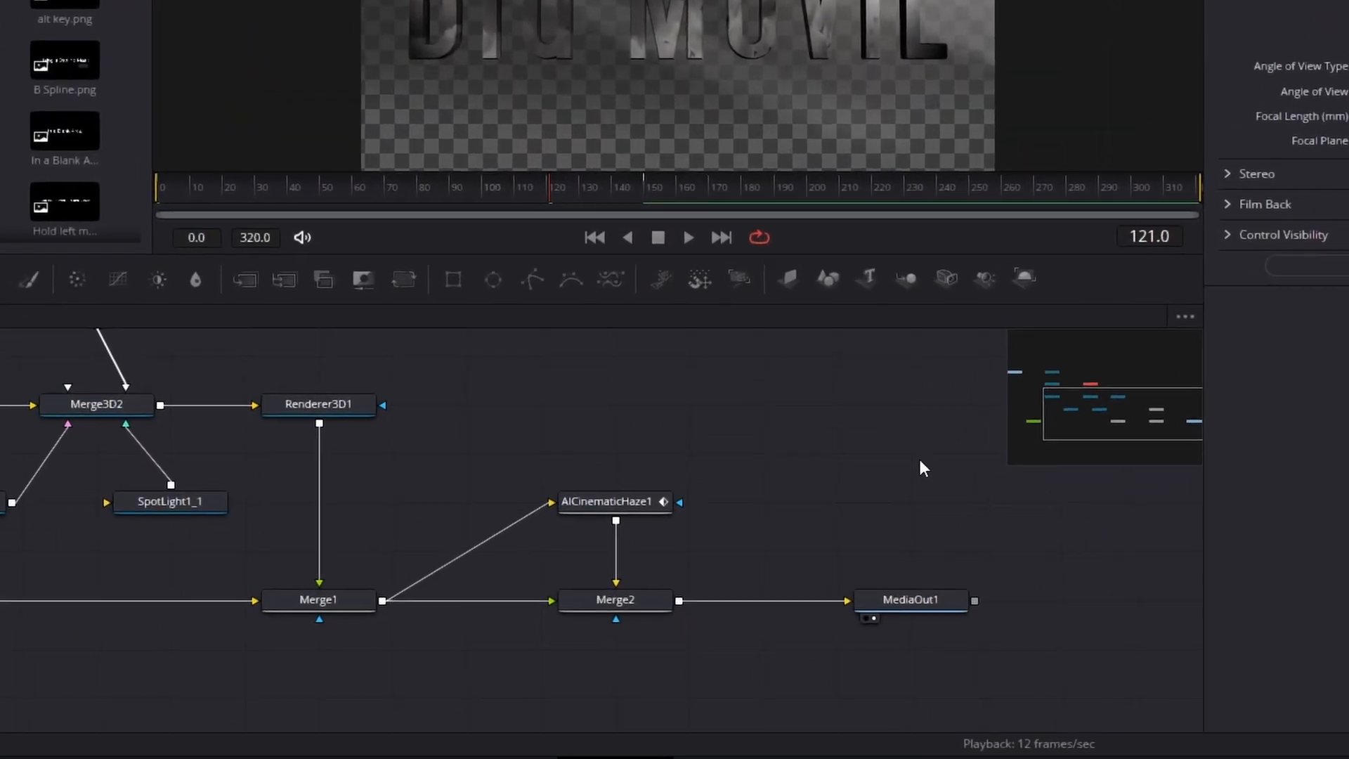
# Delete the AICinematicHaze1, Merge2 and Camera3D1 nodes from the node graph
pyautogui.moveTo(506, 358); pyautogui.dragTo(705, 606)
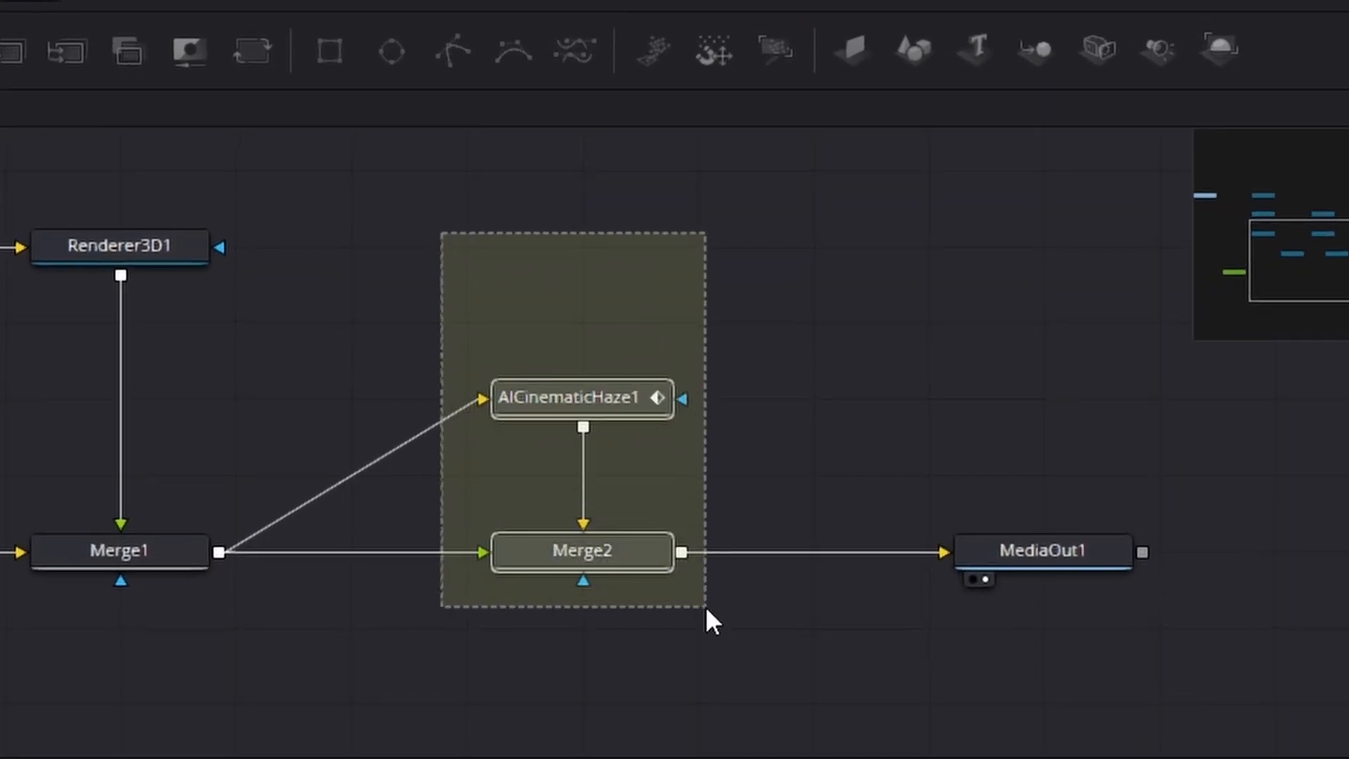
pyautogui.press('Delete')
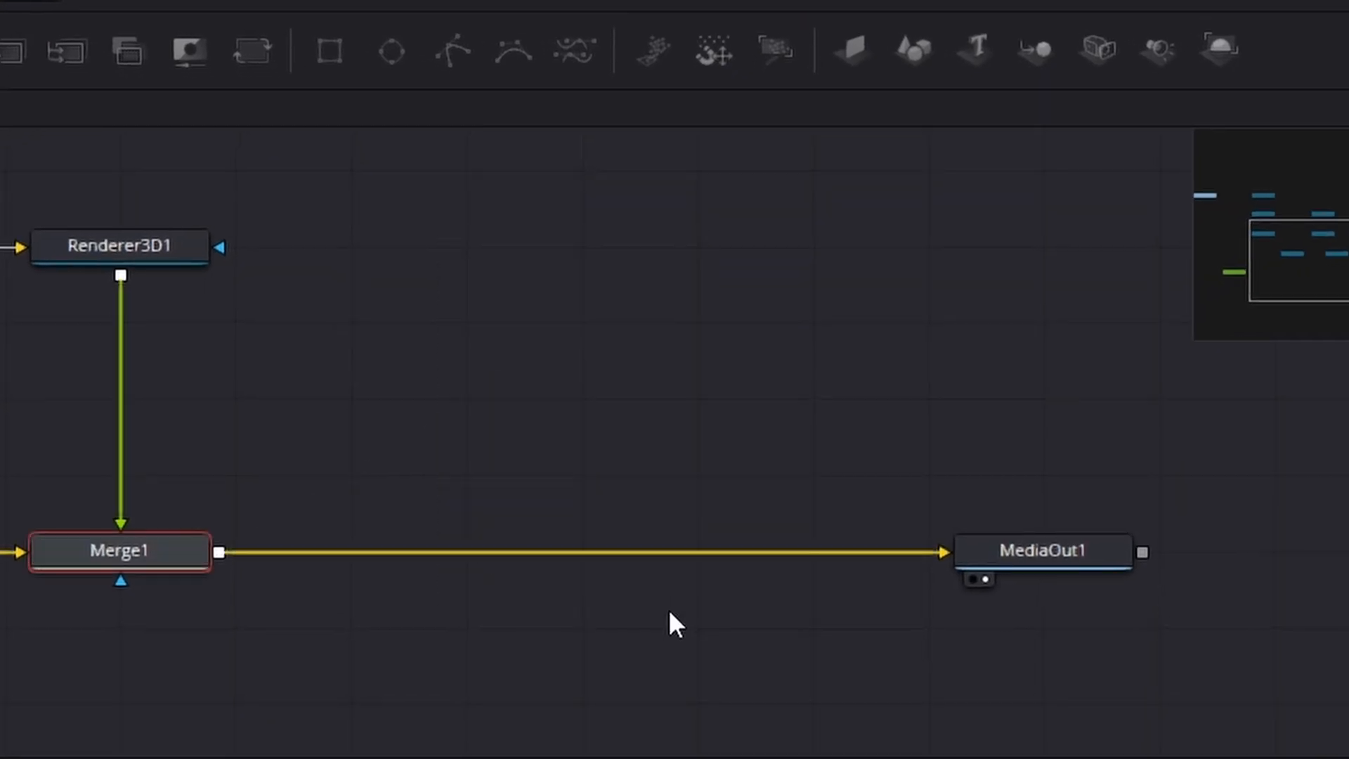
pyautogui.moveTo(1348, 266); pyautogui.dragTo(1338, 237)
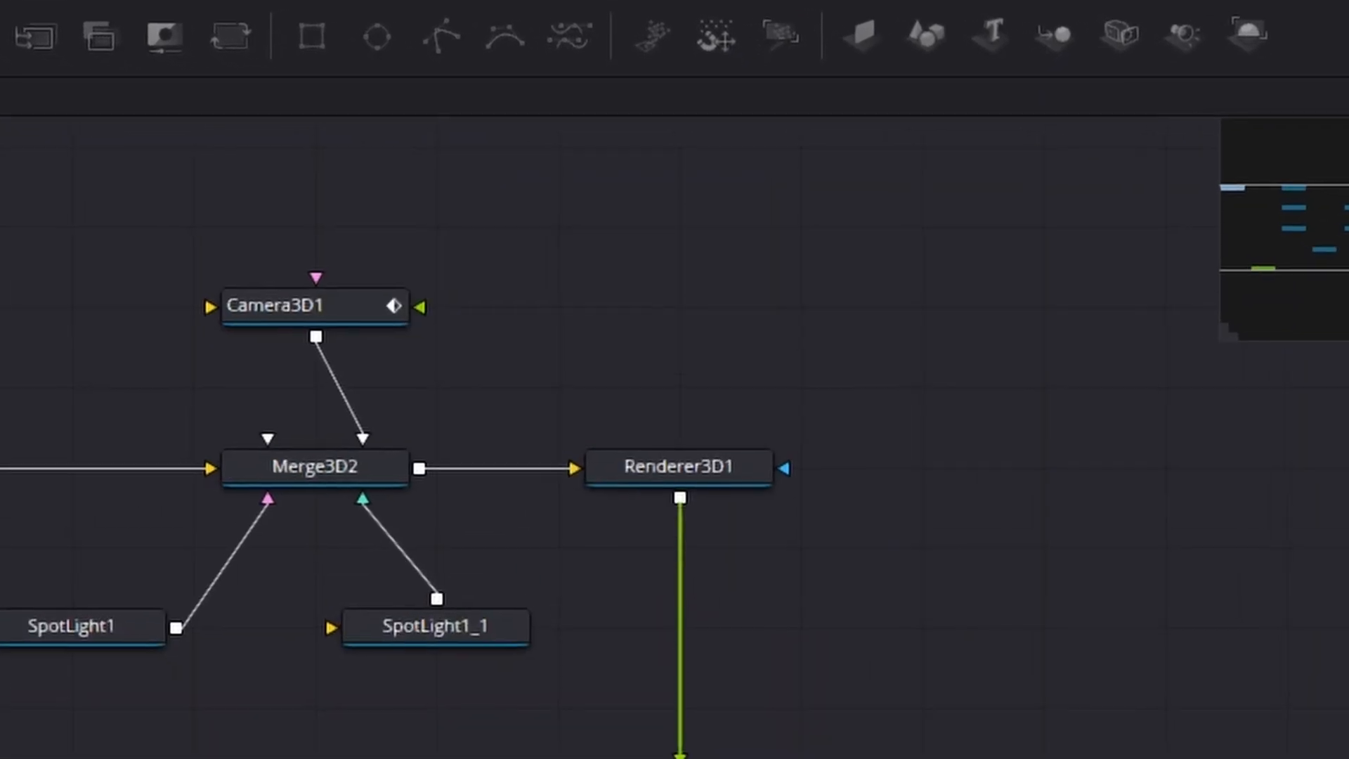
pyautogui.moveTo(368, 243); pyautogui.dragTo(780, 281)
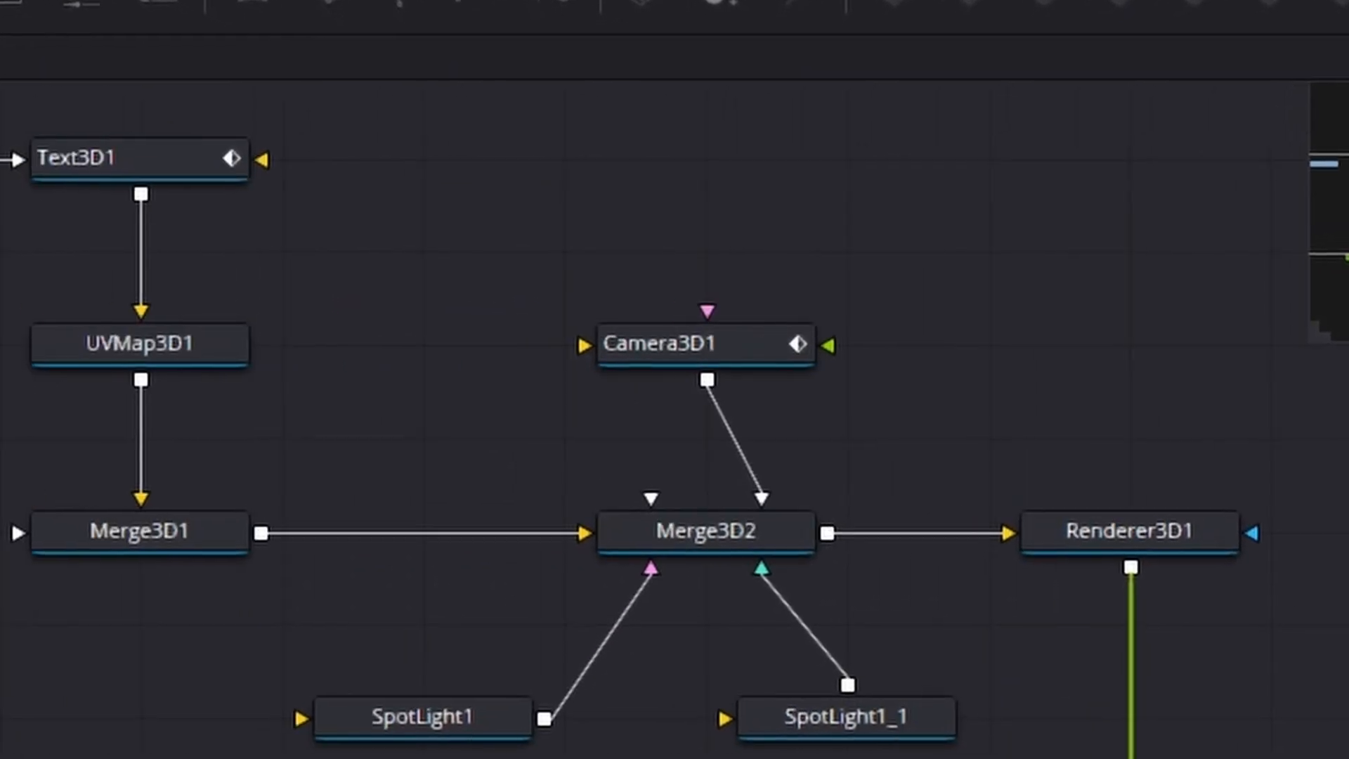
pyautogui.click(742, 339)
pyautogui.press('Delete')
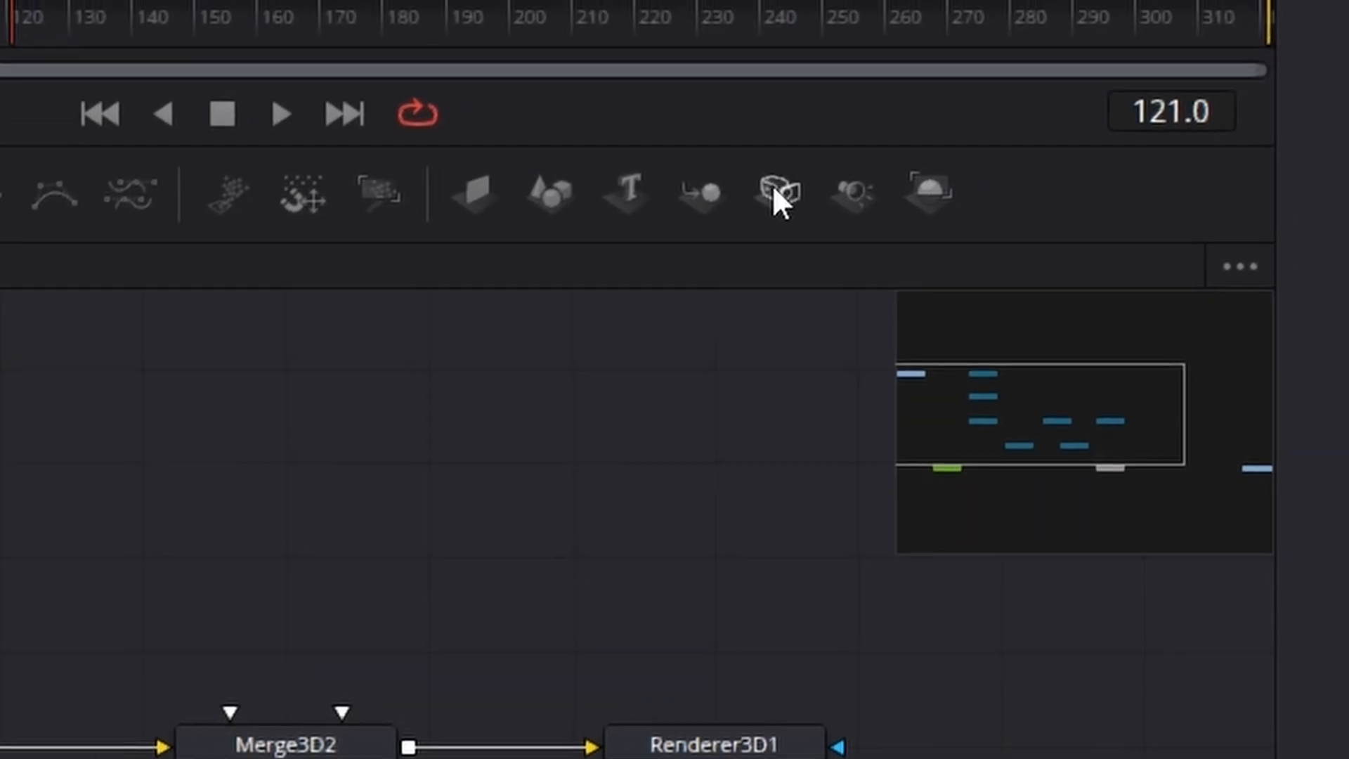
# Add a new Camera 3D node above Merge3D2 and connect it to Merge3D2
pyautogui.moveTo(970, 97); pyautogui.dragTo(422, 408)
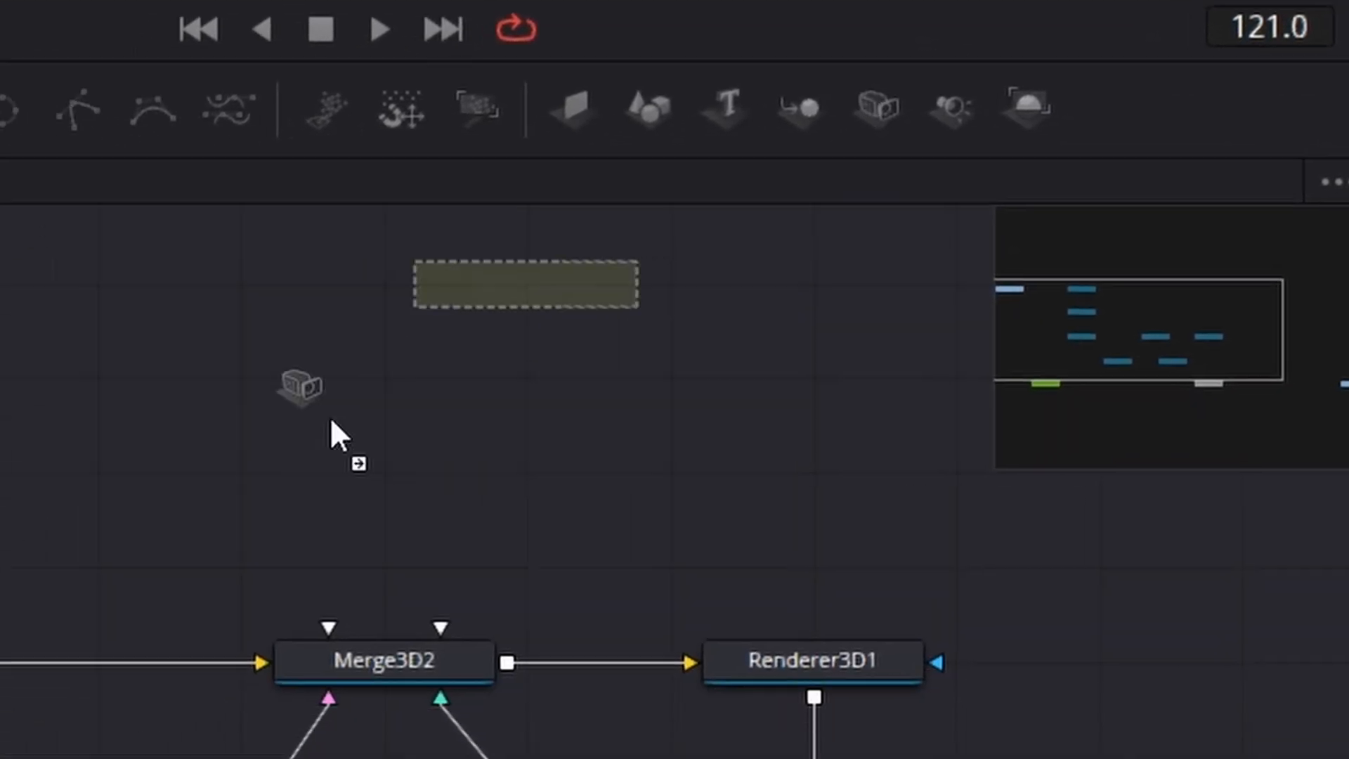
pyautogui.moveTo(331, 421); pyautogui.dragTo(594, 551)
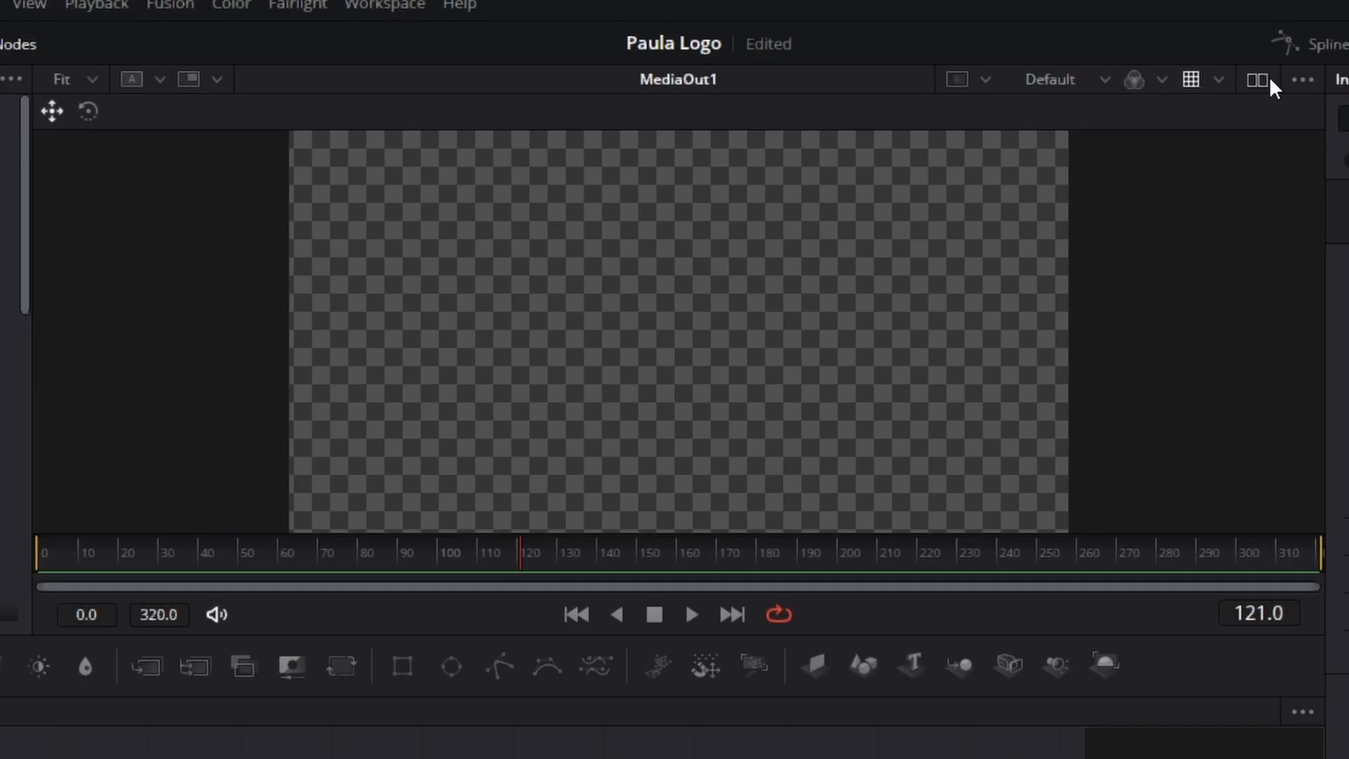
# Show two viewers, switch the 3D one to the Top view and pull the camera back until the BIG MOVIE title is in frame
pyautogui.click(1261, 82)
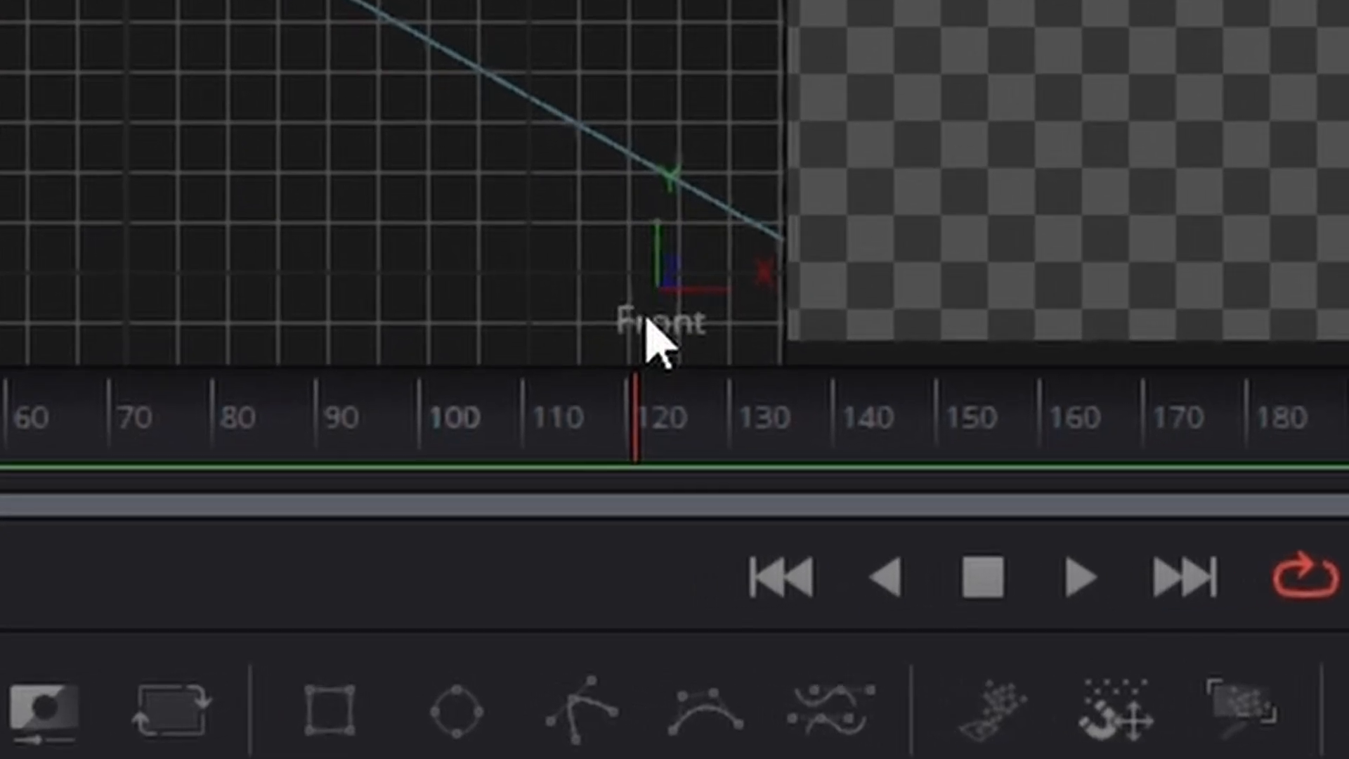
pyautogui.rightClick(660, 294)
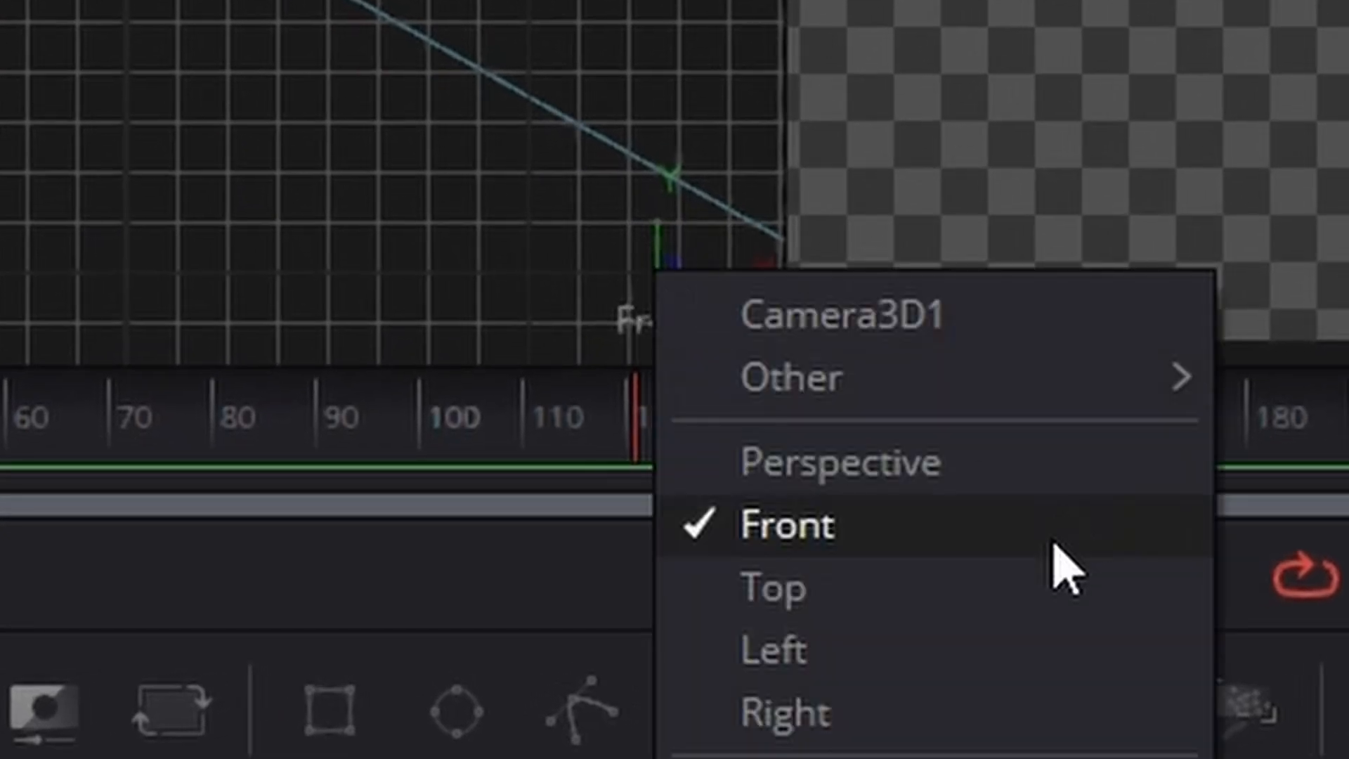
pyautogui.click(1033, 597)
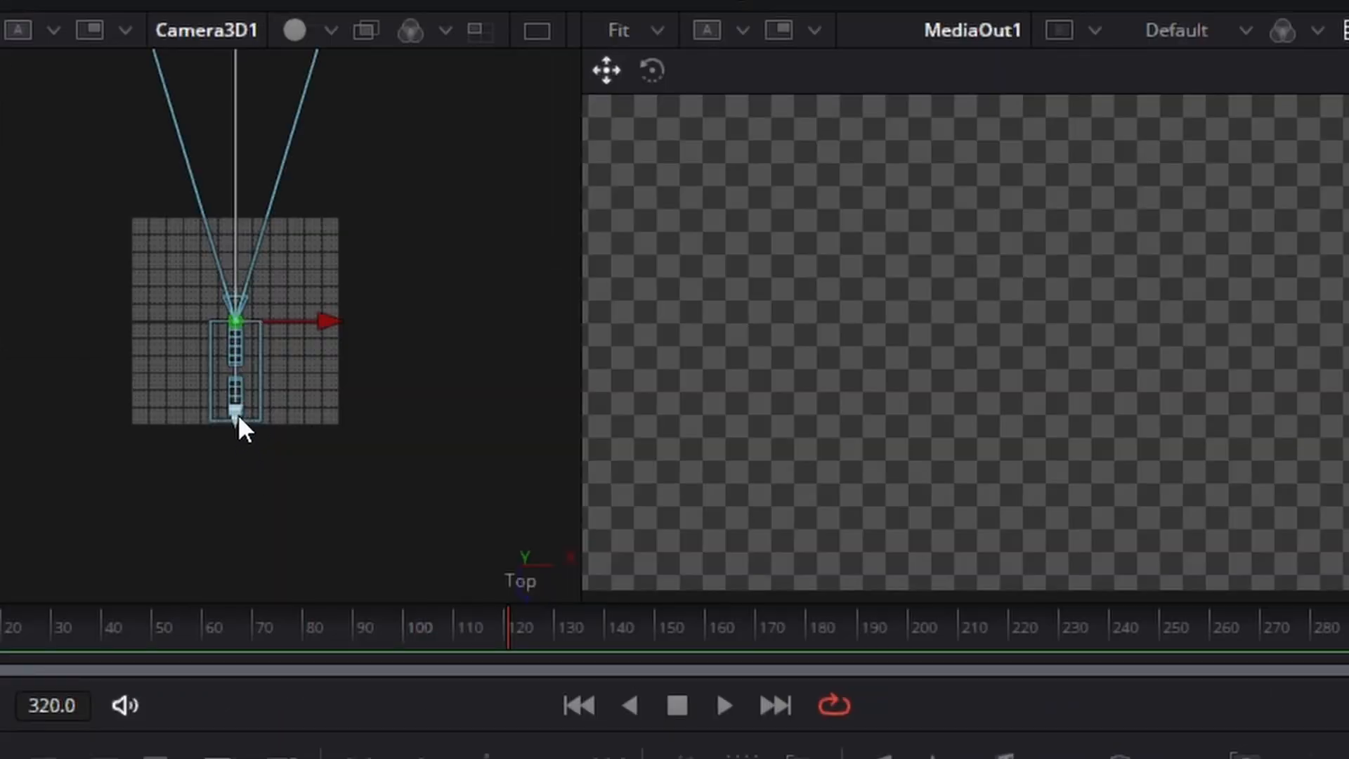
pyautogui.moveTo(238, 406); pyautogui.dragTo(226, 456)
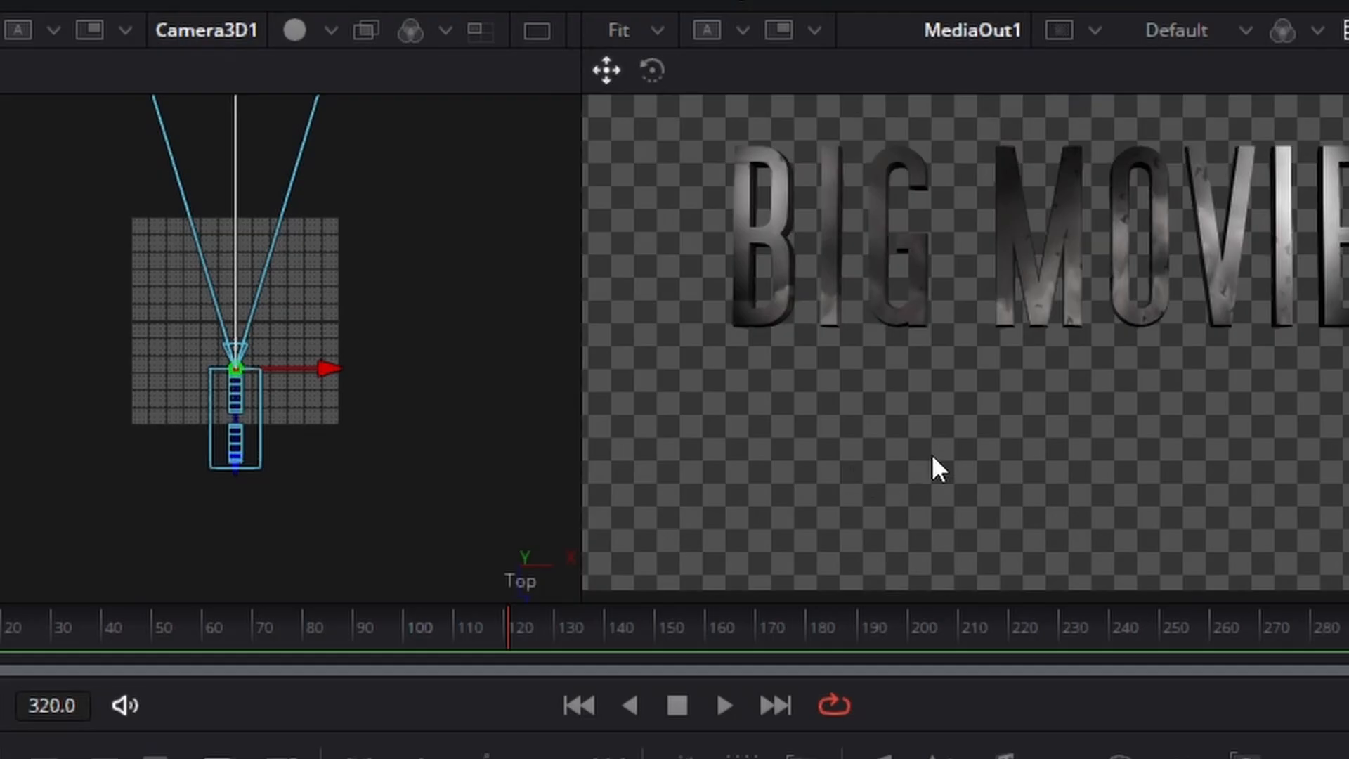
# Raise the camera in the Front view to centre the BIG MOVIE title vertically, and return to the Top view
pyautogui.scroll(-3, 933, 464)
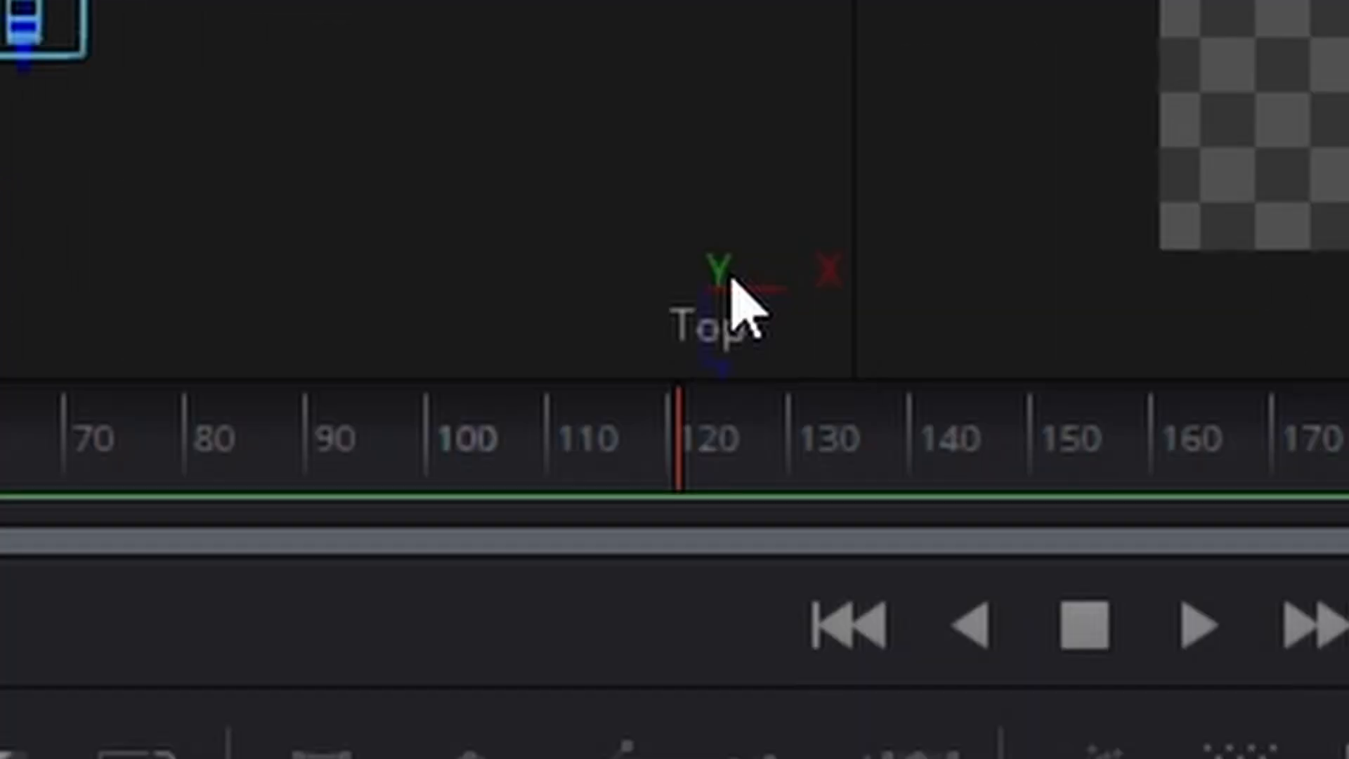
pyautogui.rightClick(731, 280)
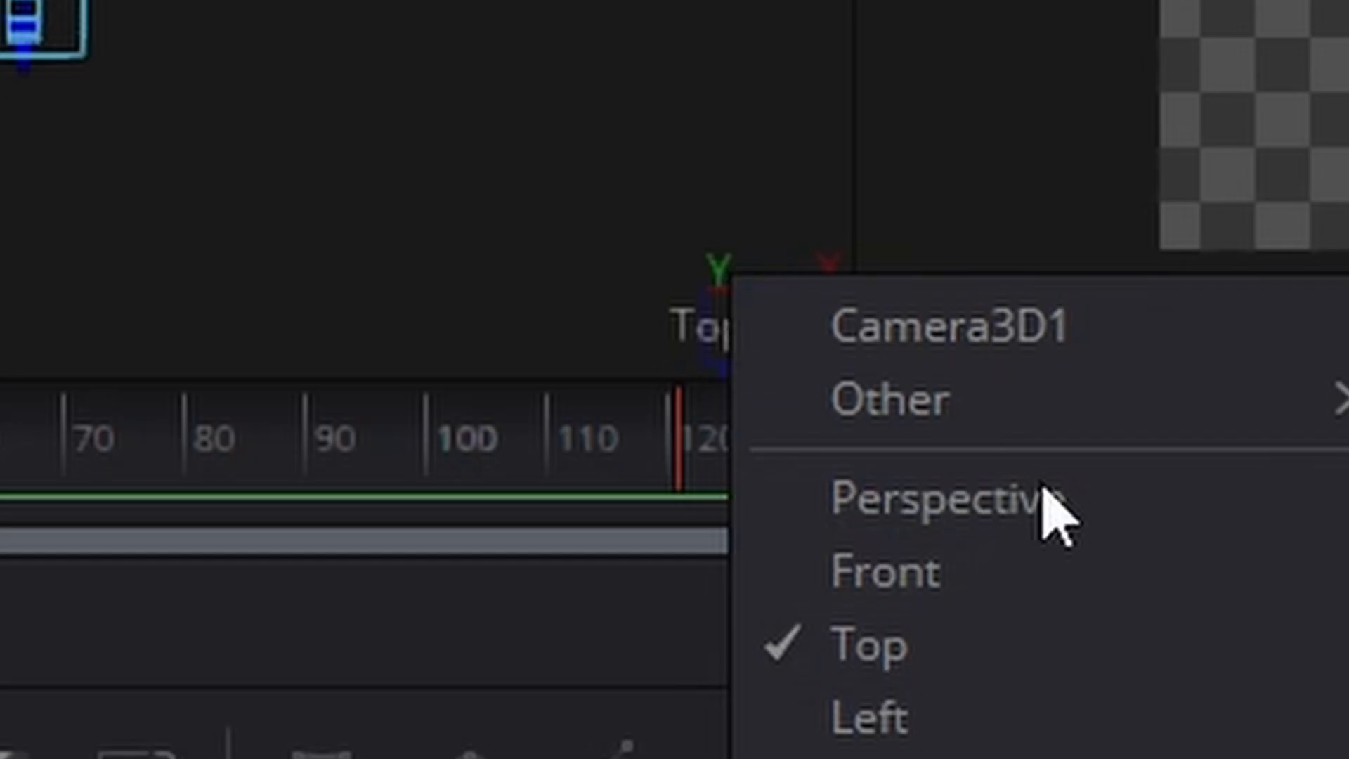
pyautogui.click(1063, 566)
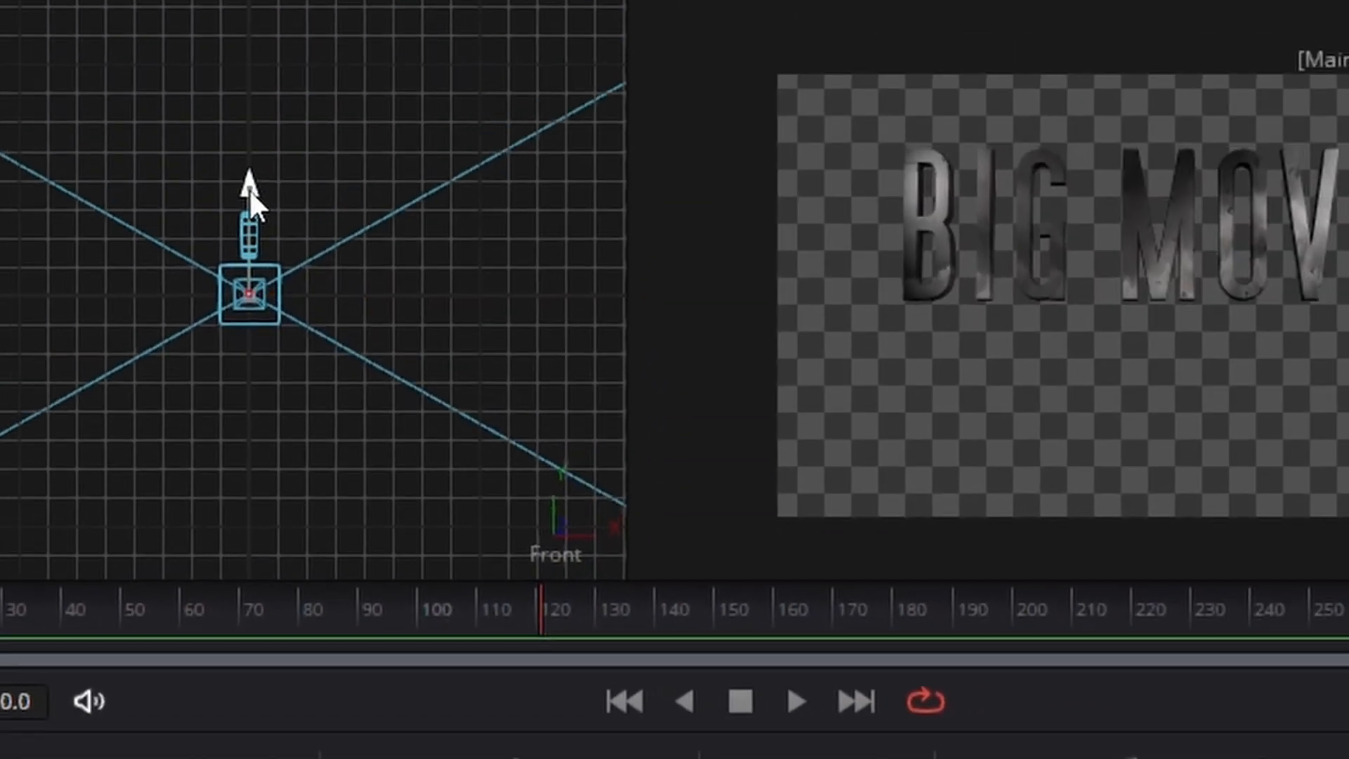
pyautogui.moveTo(249, 189); pyautogui.dragTo(244, 162)
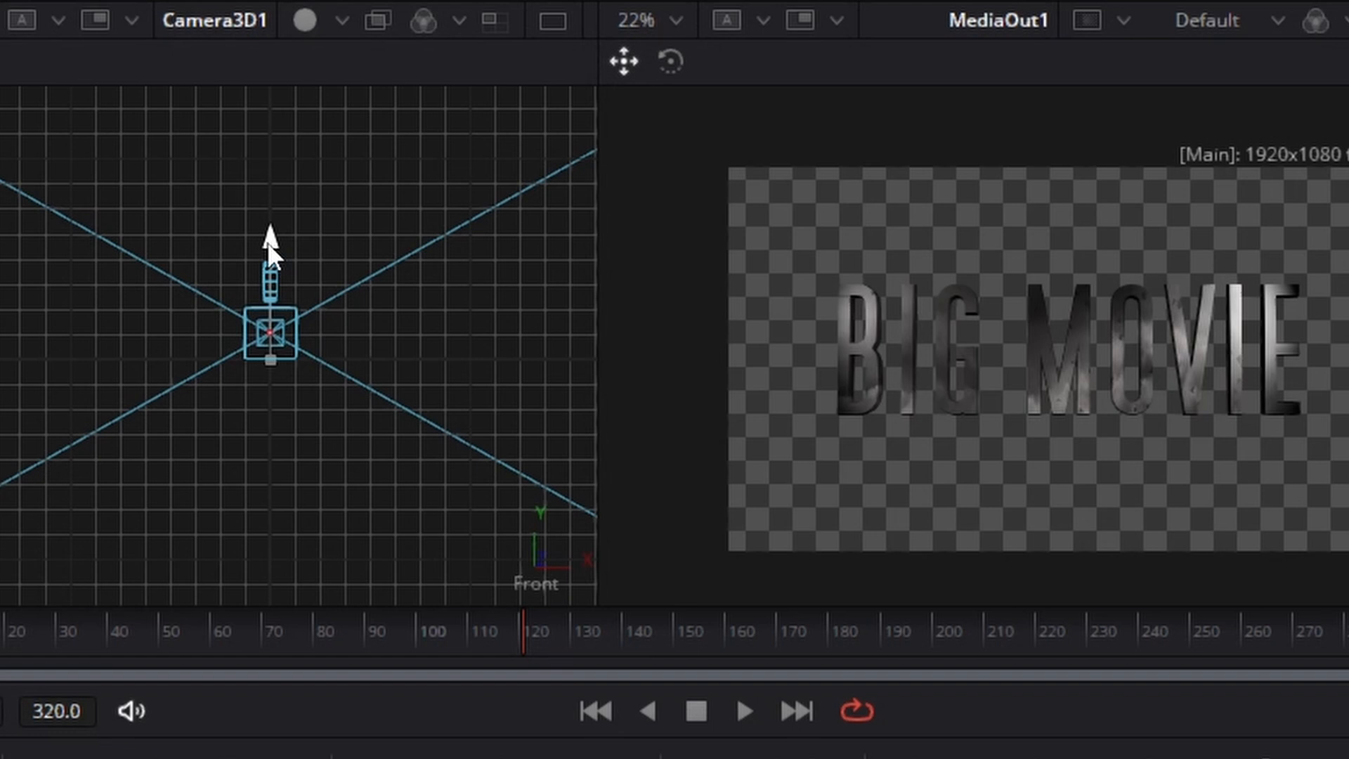
pyautogui.moveTo(270, 242); pyautogui.dragTo(268, 235)
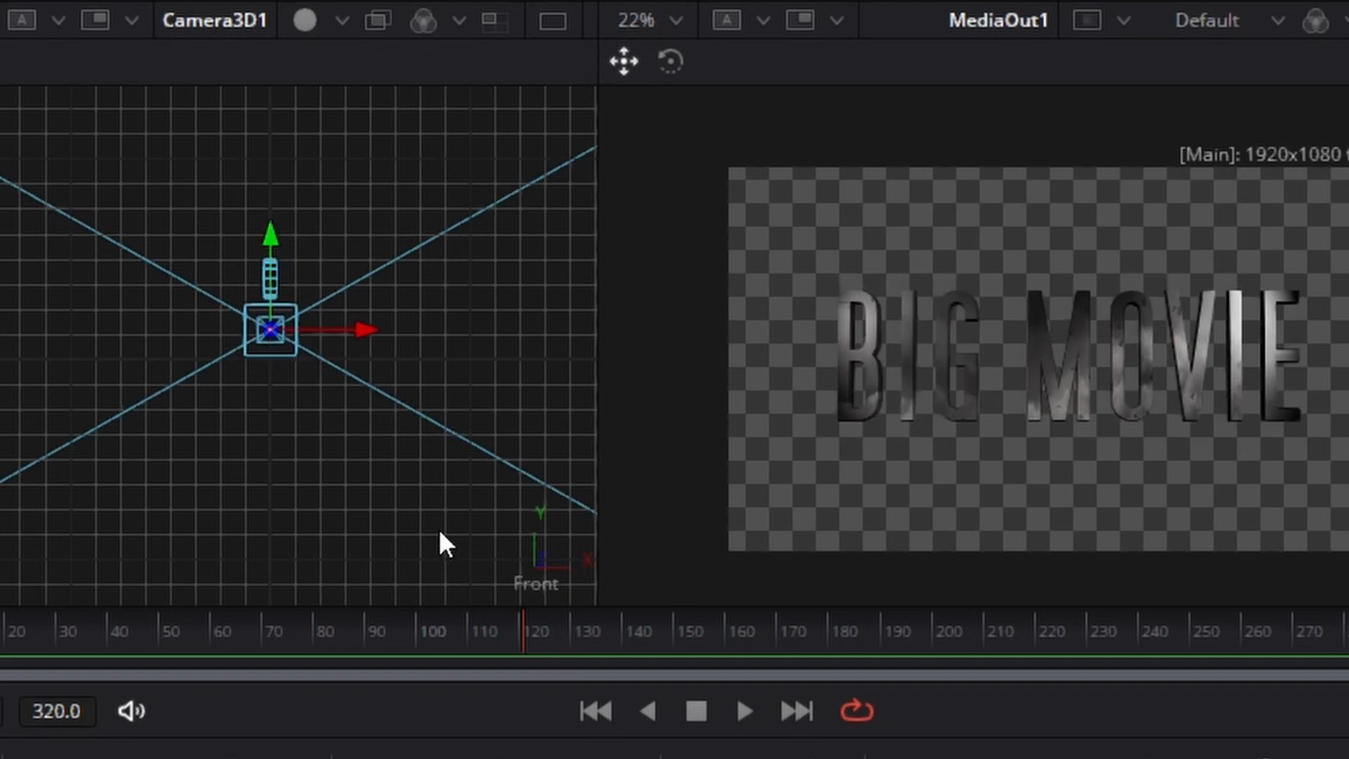
pyautogui.rightClick(542, 566)
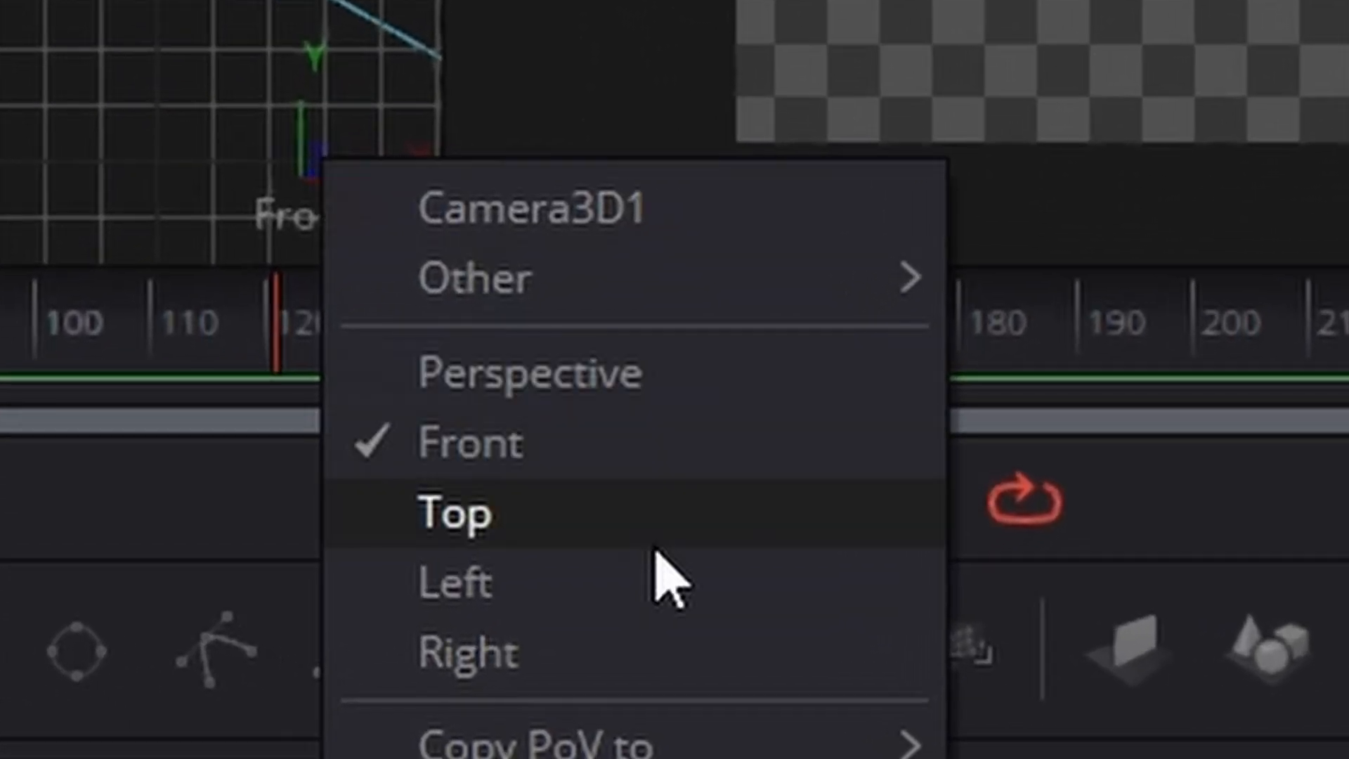
pyautogui.click(657, 546)
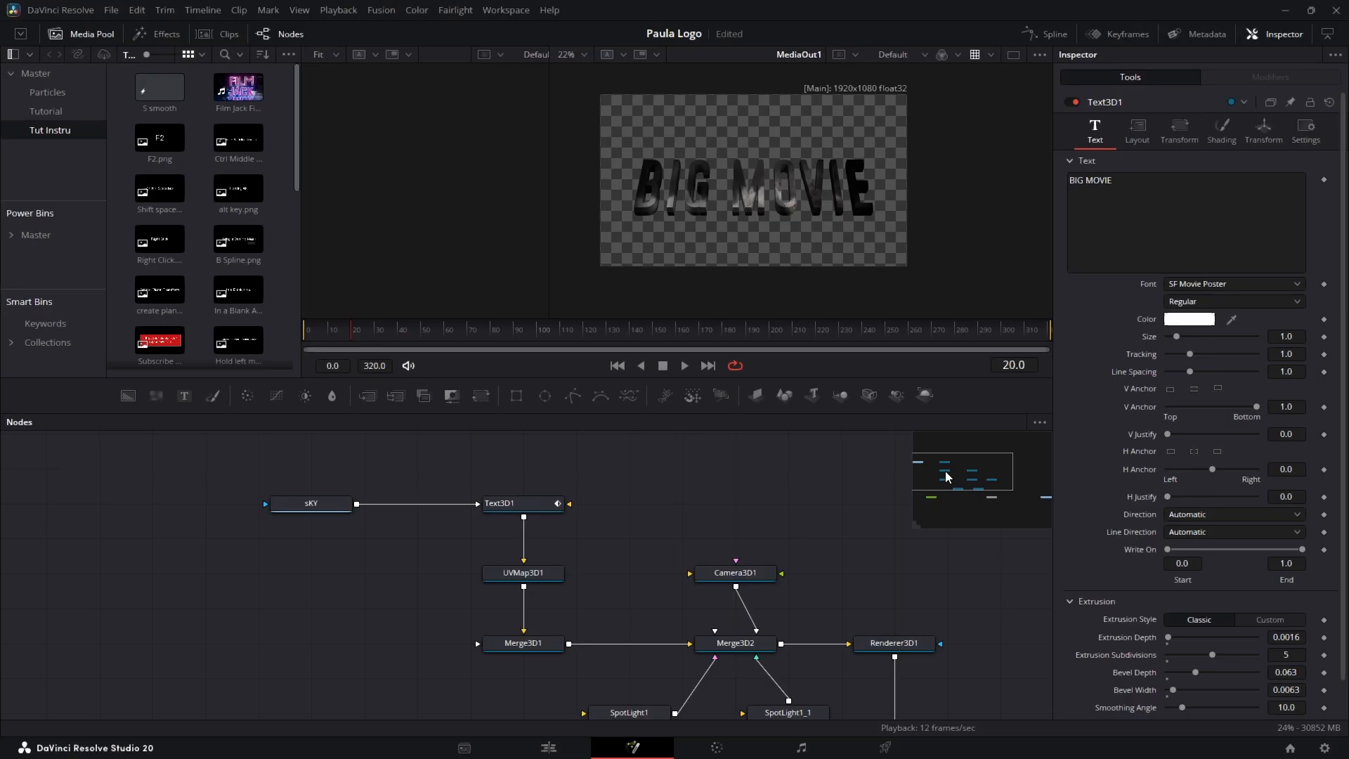
# Disconnect the sKY node from Text3D1 and move Text3D1 up to make room above UVMap3D1
pyautogui.moveTo(946, 471)
pyautogui.mouseDown()
pyautogui.moveTo(914, 474)
pyautogui.moveTo(924, 467)
pyautogui.mouseUp()
pyautogui.moveTo(966, 418); pyautogui.dragTo(977, 423)
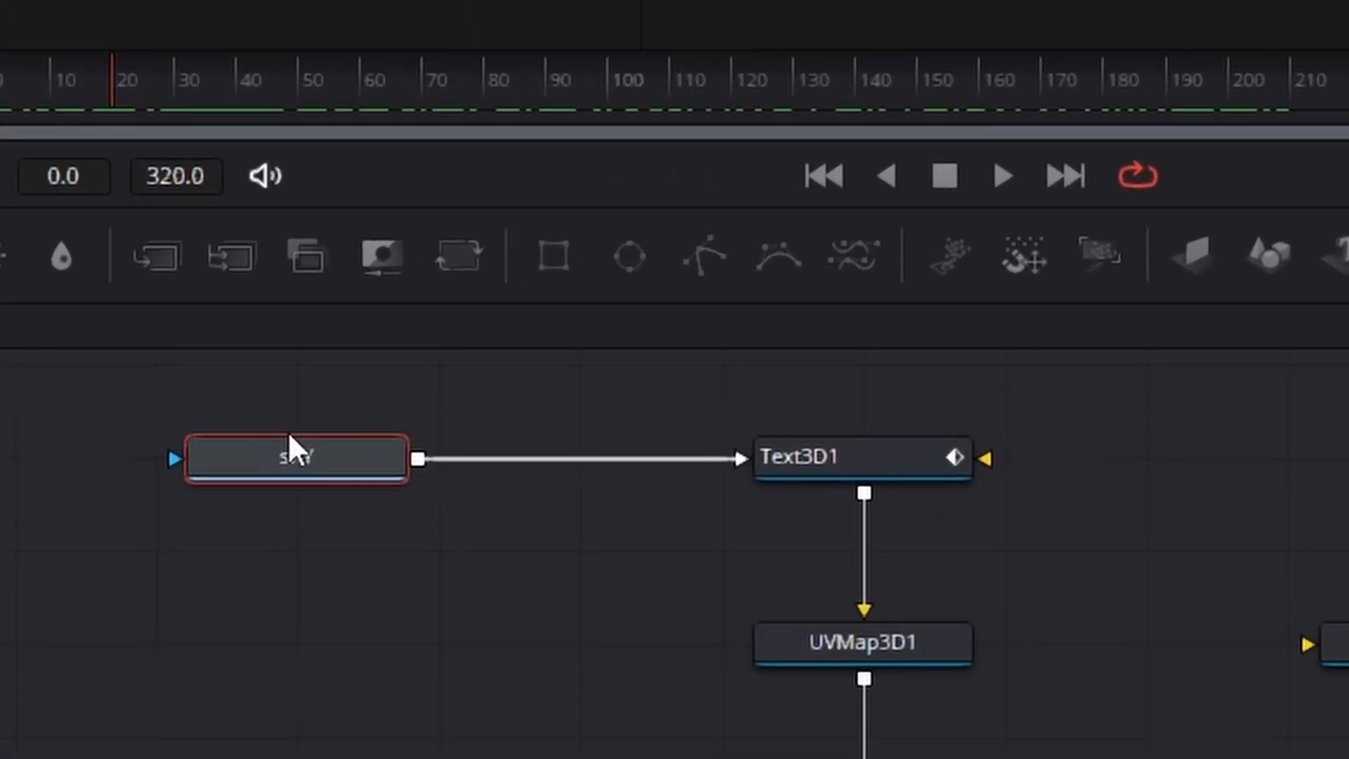
pyautogui.click(819, 463)
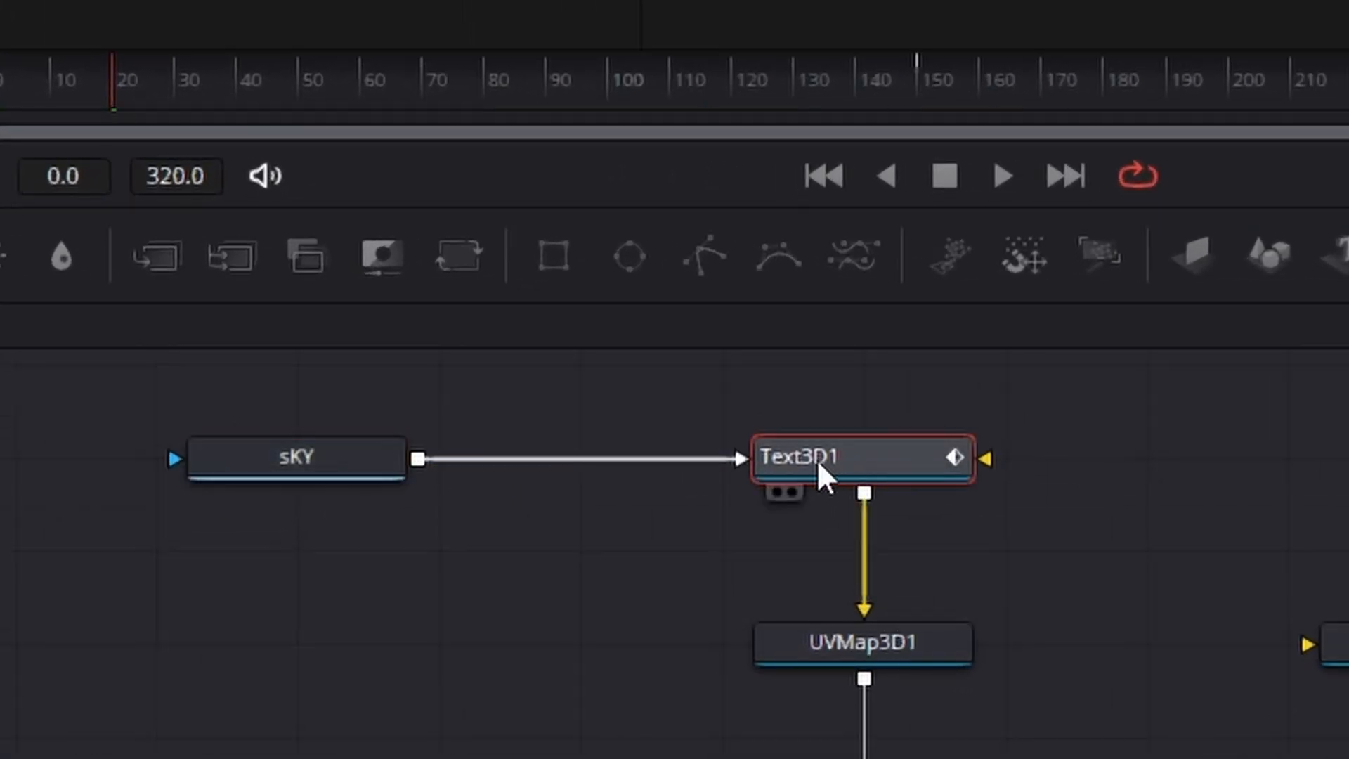
pyautogui.moveTo(740, 461); pyautogui.dragTo(457, 496)
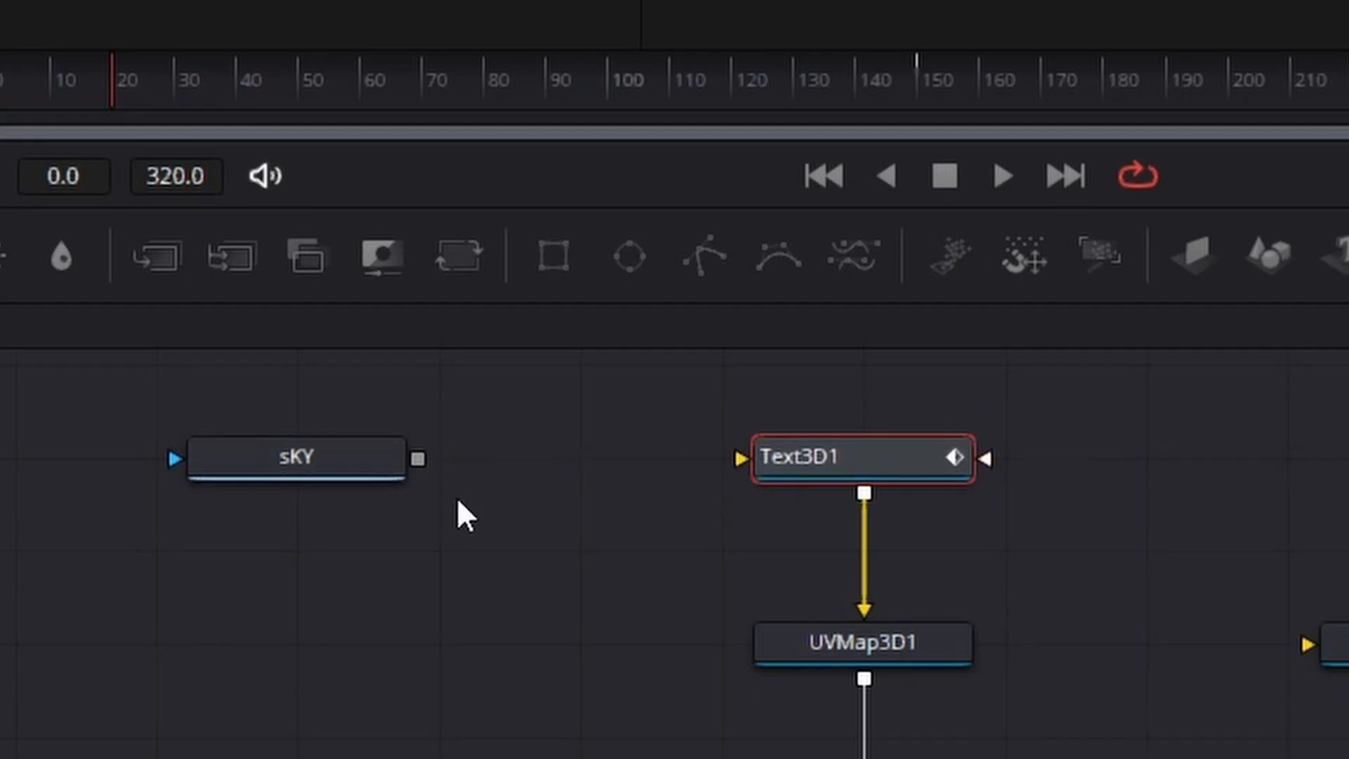
pyautogui.moveTo(901, 460); pyautogui.dragTo(915, 366)
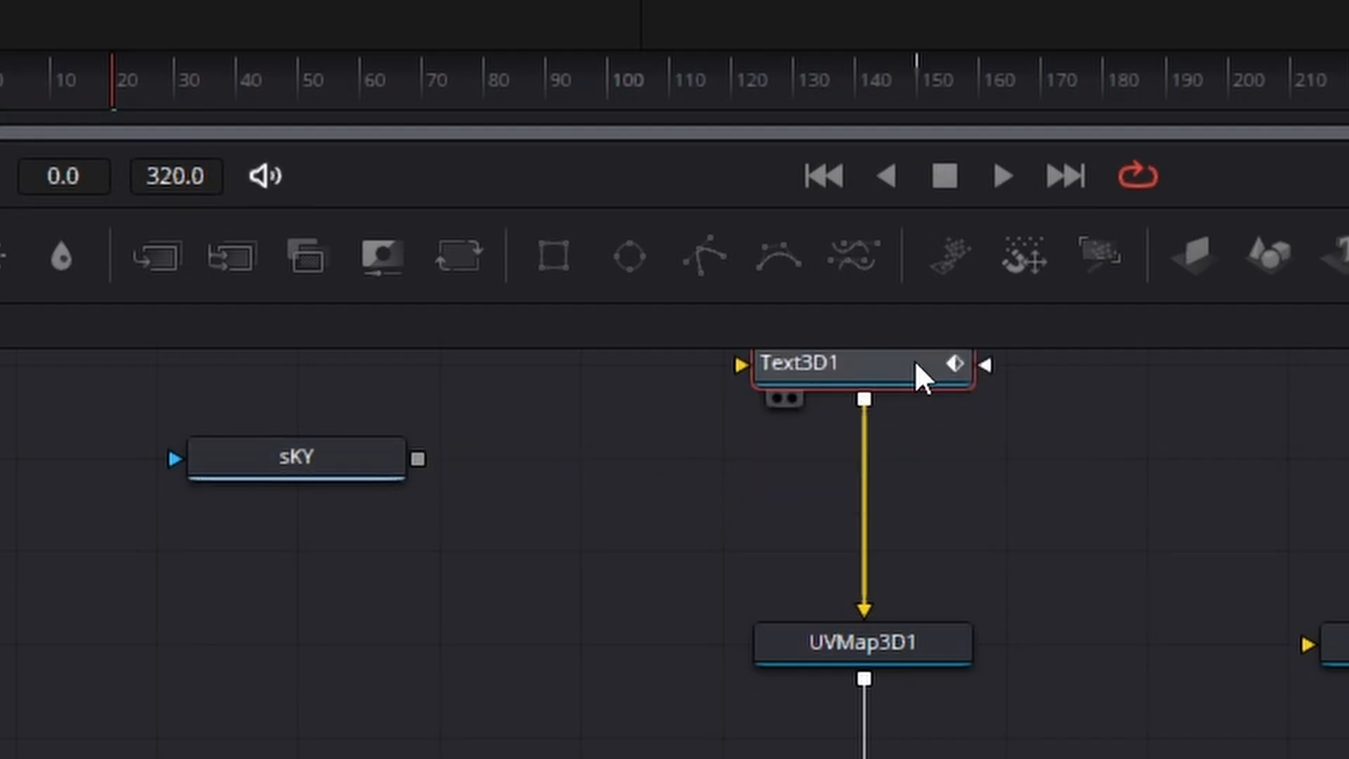
# Insert a Replace Material 3D node between Text3D1 and UVMap3D1
pyautogui.scroll(2, 1165, 530)
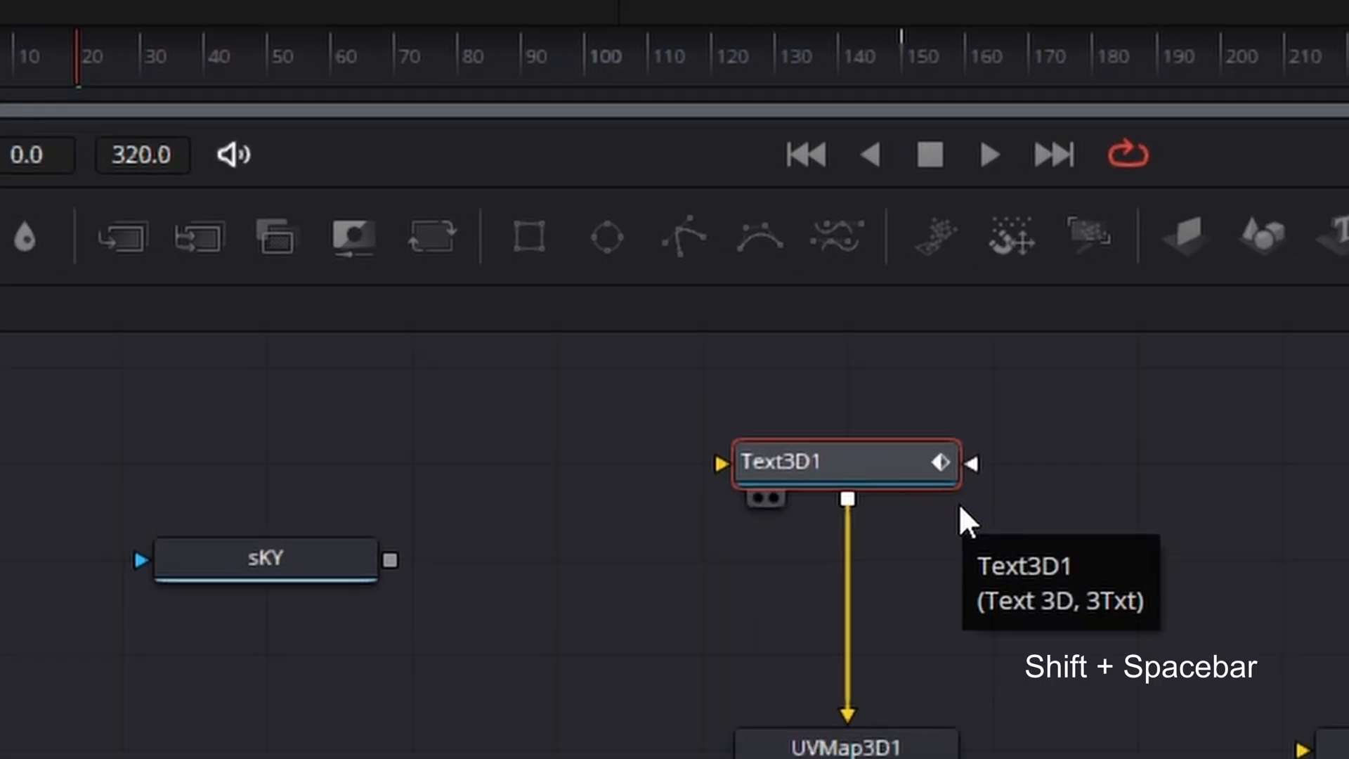
pyautogui.hotkey('shift', 'space')
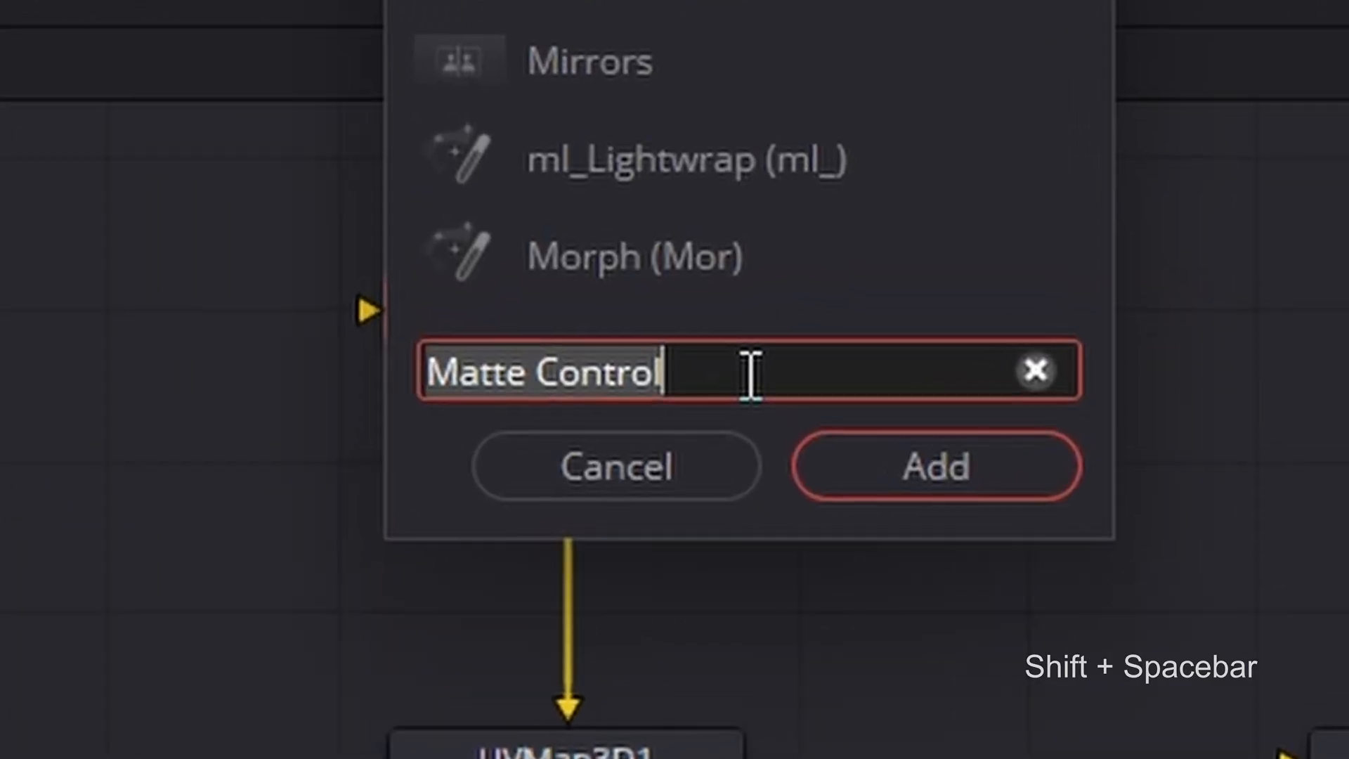
pyautogui.press('BackSpace')
pyautogui.write('repl')
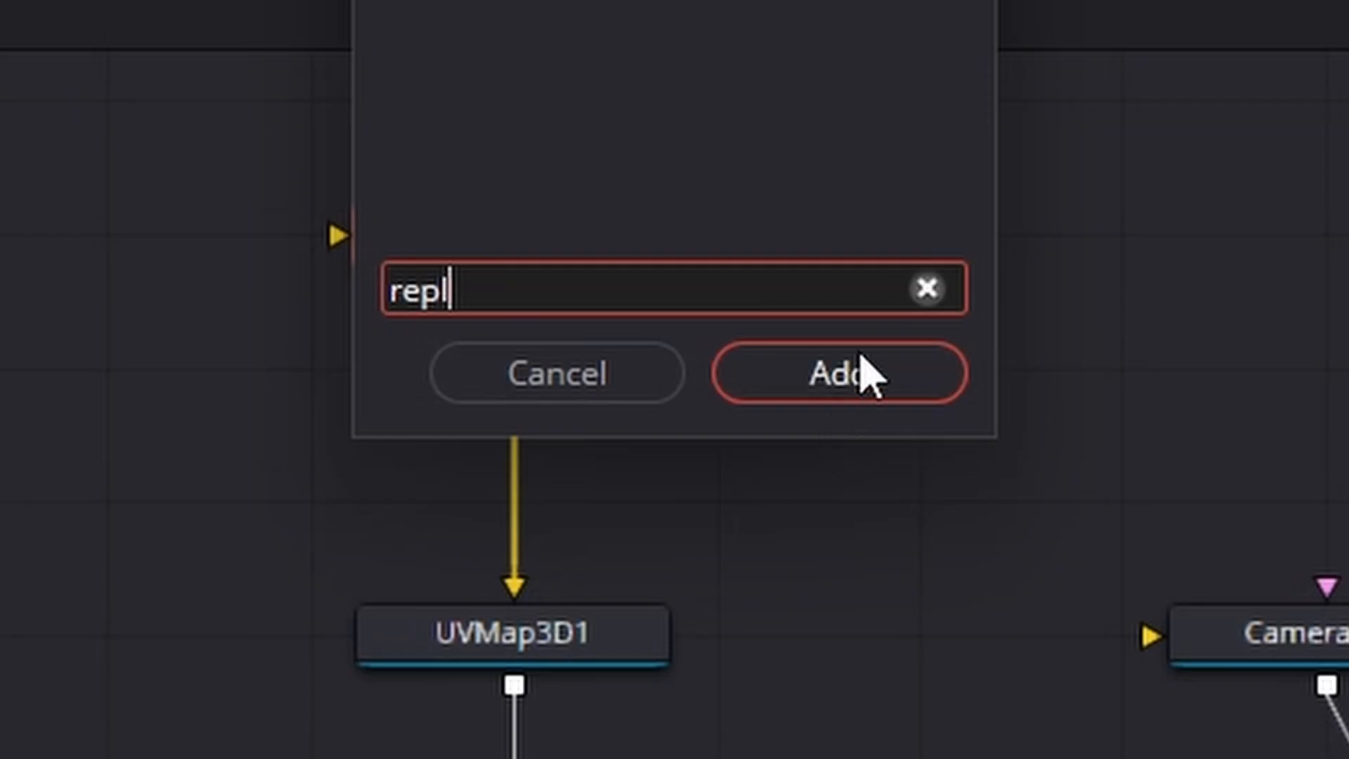
pyautogui.click(867, 373)
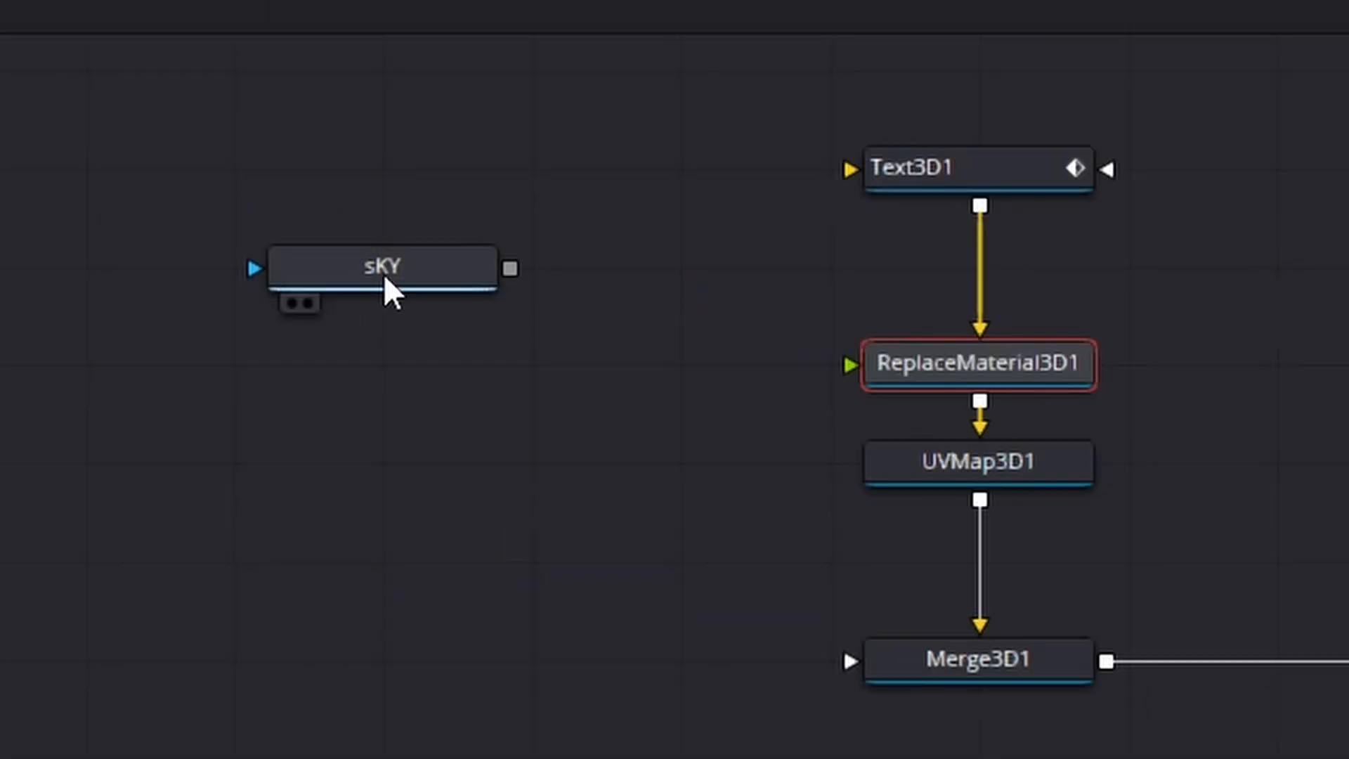
# Add a Matte Control node fed by the sKY node
pyautogui.click(383, 274)
pyautogui.hotkey('shift', 'space')
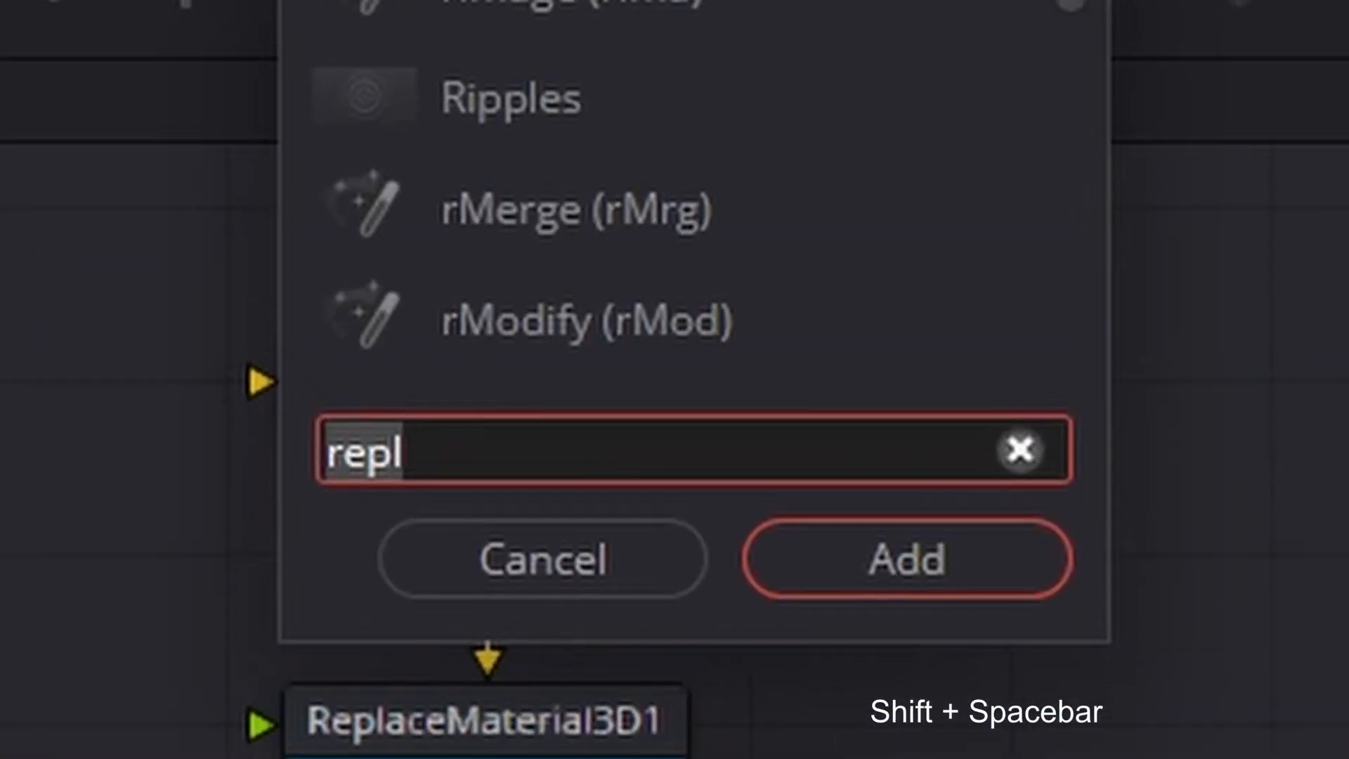
pyautogui.write('matt')
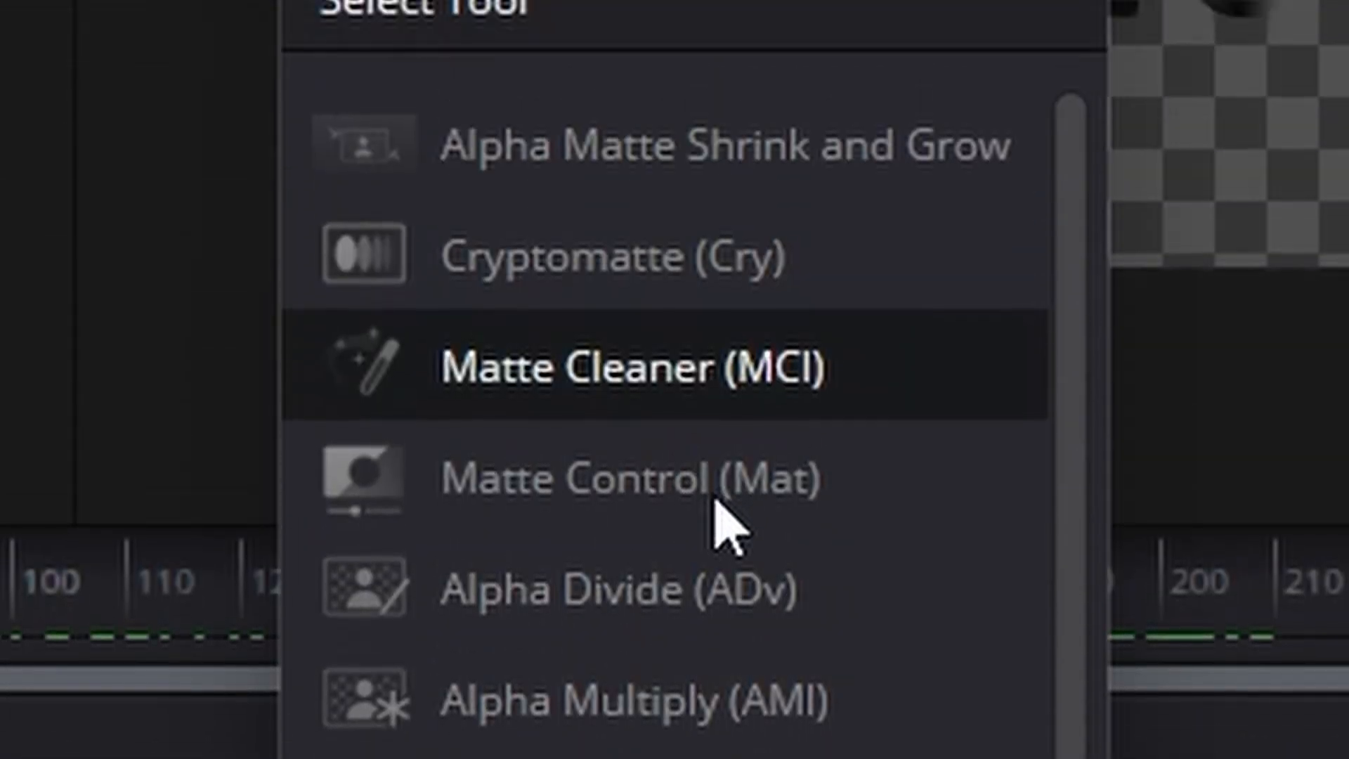
pyautogui.write(' co')
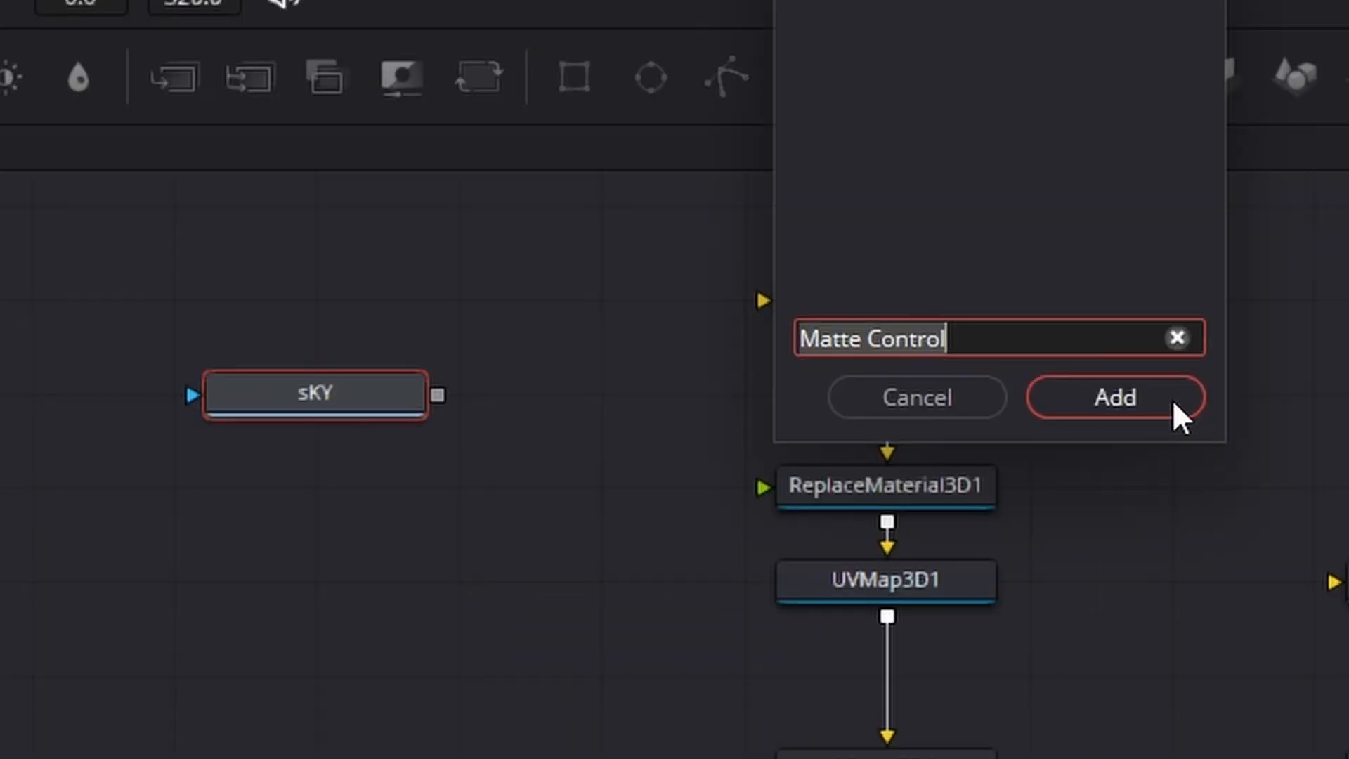
pyautogui.click(1170, 395)
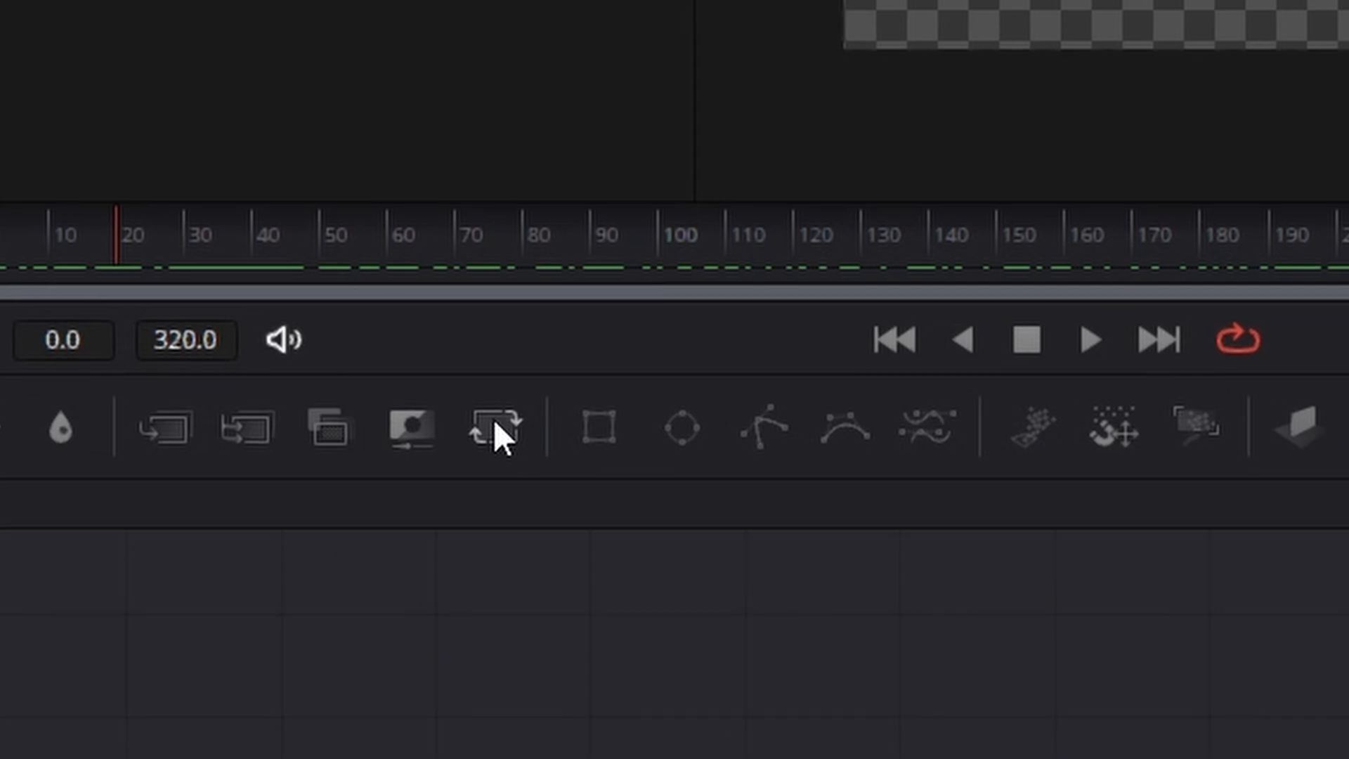
# Add a Rectangle mask, connect its output to the Foreground input of MatteControl1, and place it closer to that node
pyautogui.moveTo(607, 418); pyautogui.dragTo(922, 570)
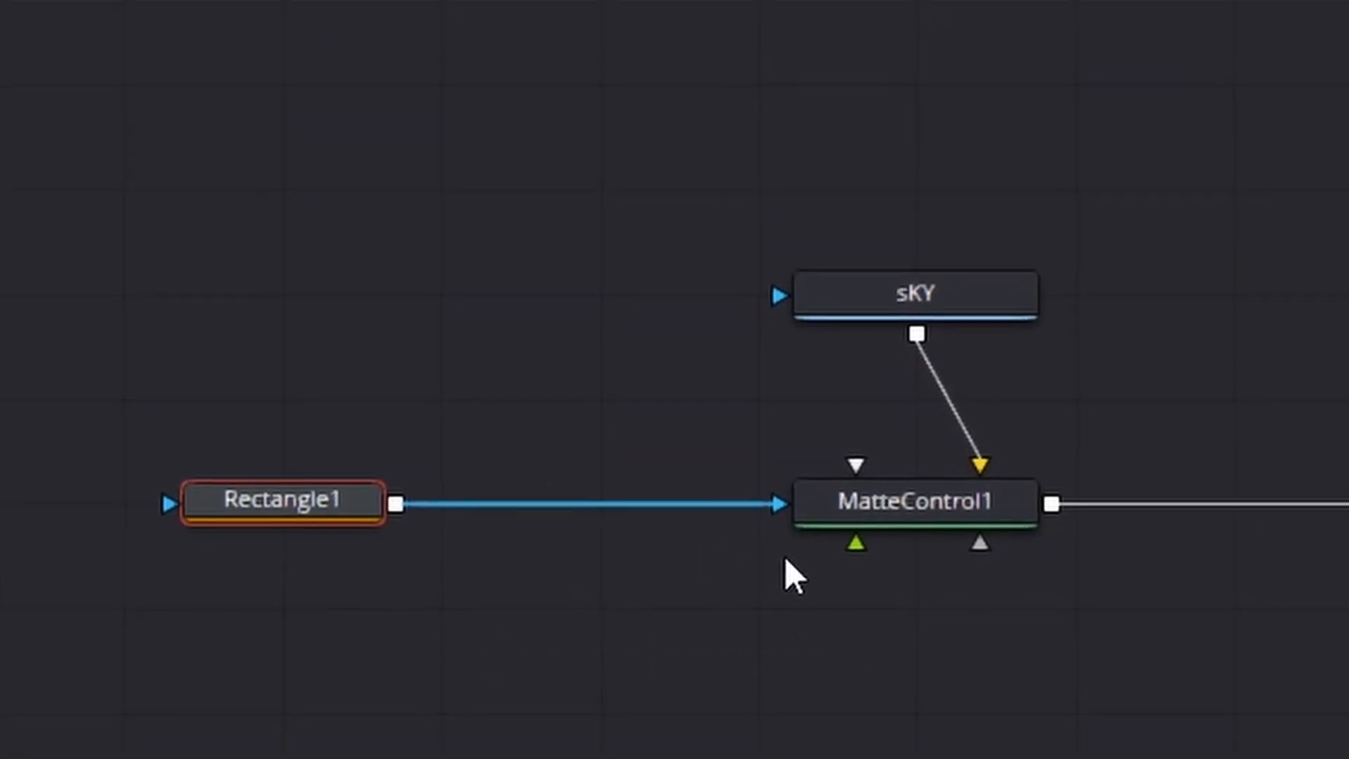
pyautogui.moveTo(766, 486); pyautogui.dragTo(562, 506)
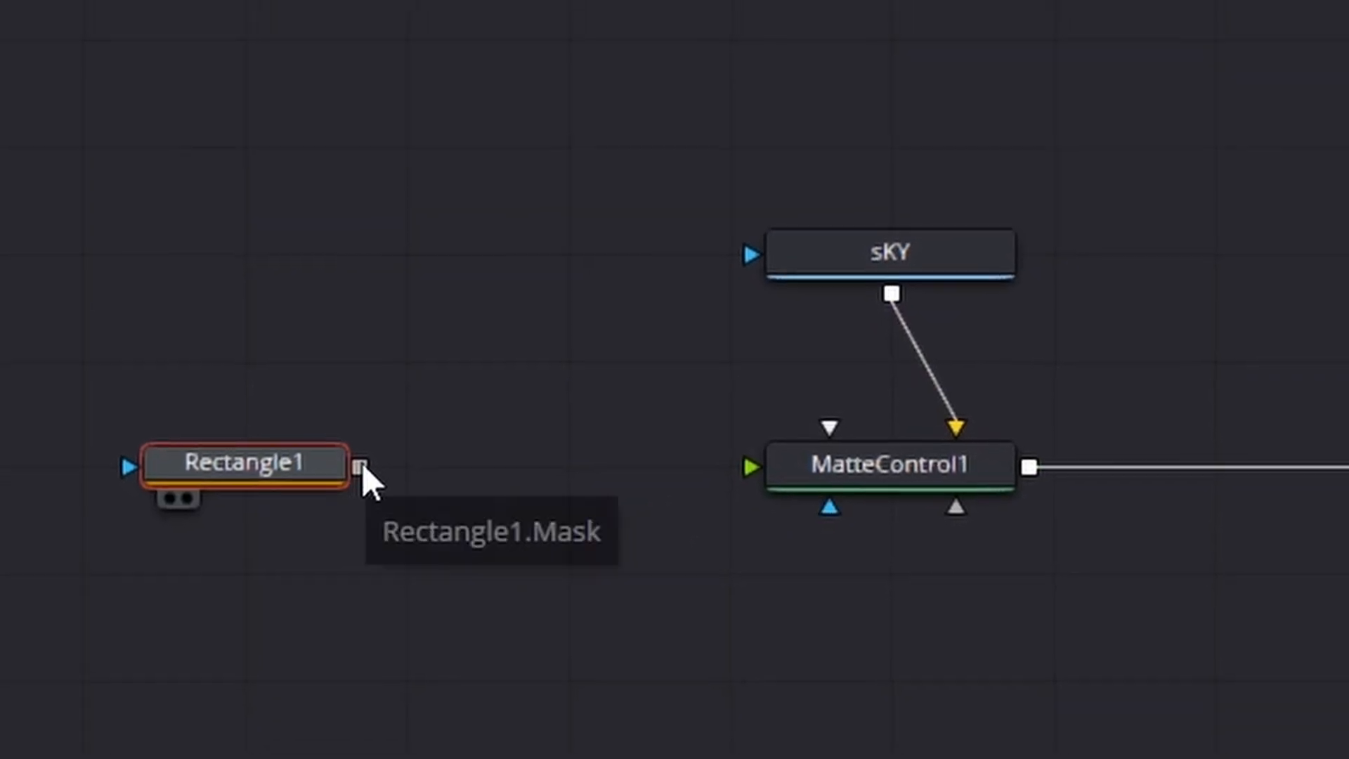
pyautogui.moveTo(361, 466); pyautogui.dragTo(890, 449)
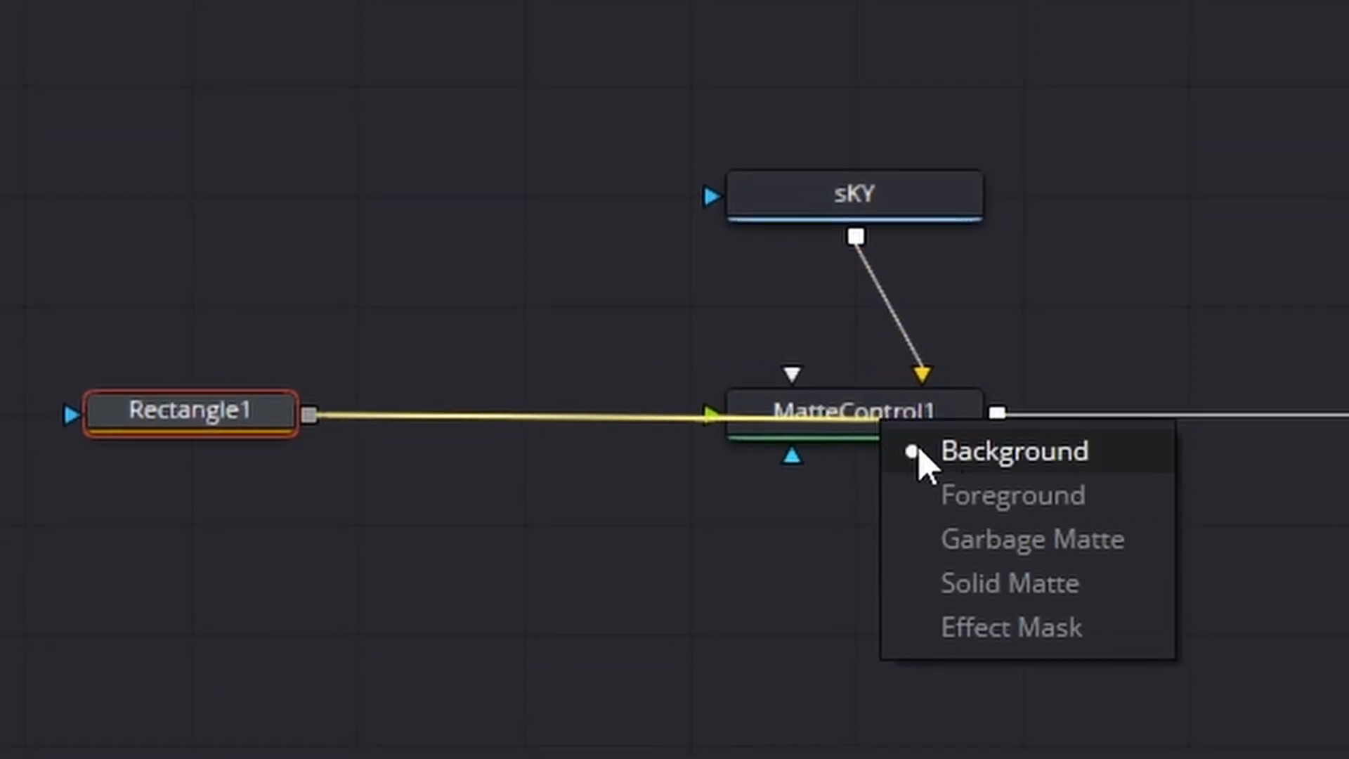
pyautogui.click(1010, 499)
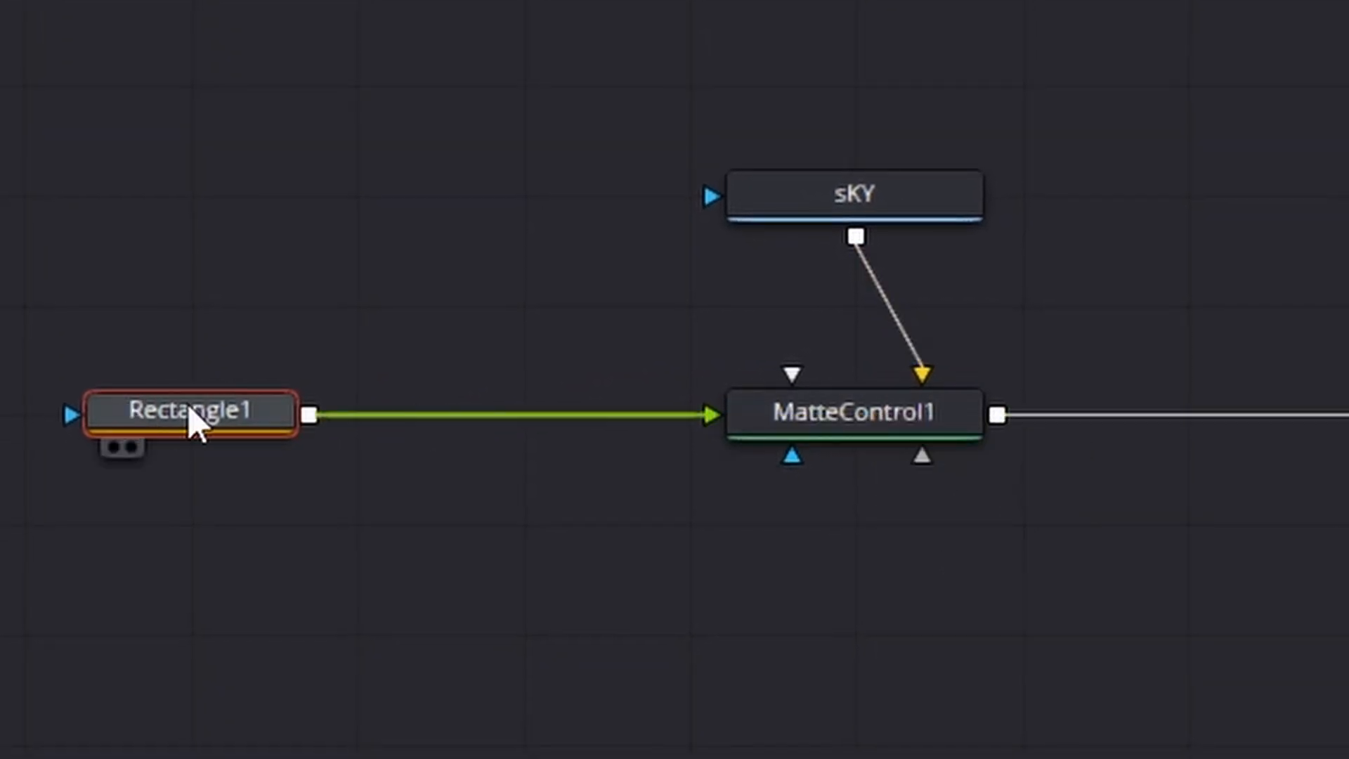
pyautogui.moveTo(189, 409); pyautogui.dragTo(323, 415)
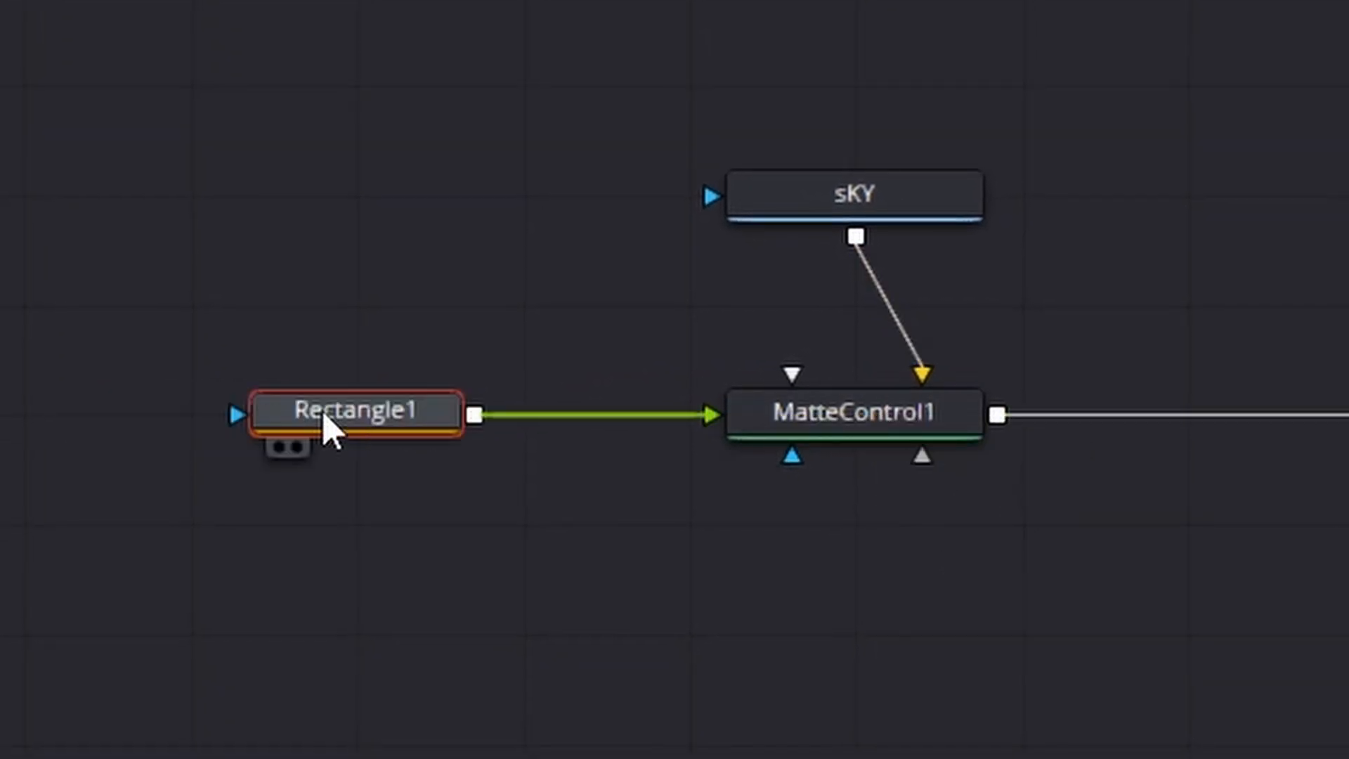
# Change the Combine mode of MatteControl1 so that the Rectangle1 mask controls the sky material's matte
pyautogui.click(849, 417)
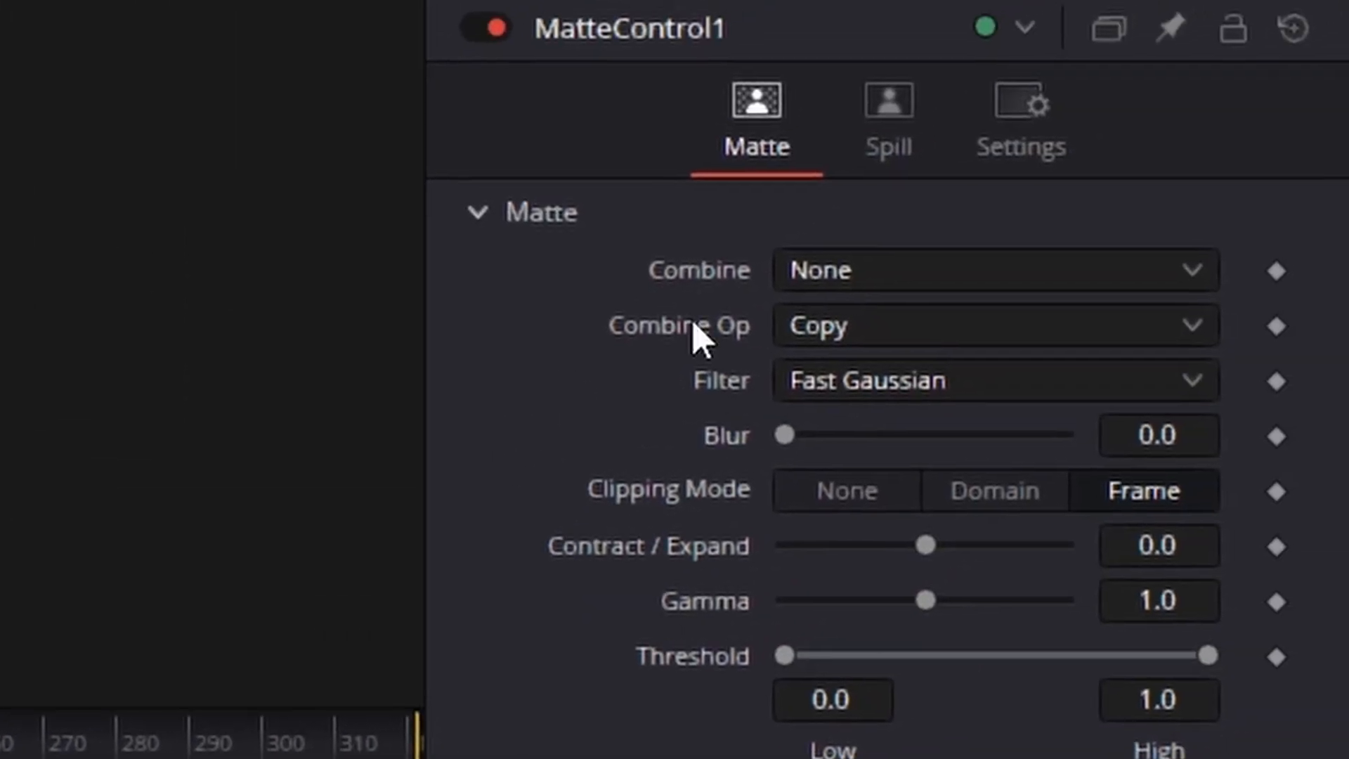
pyautogui.click(892, 279)
pyautogui.click(929, 524)
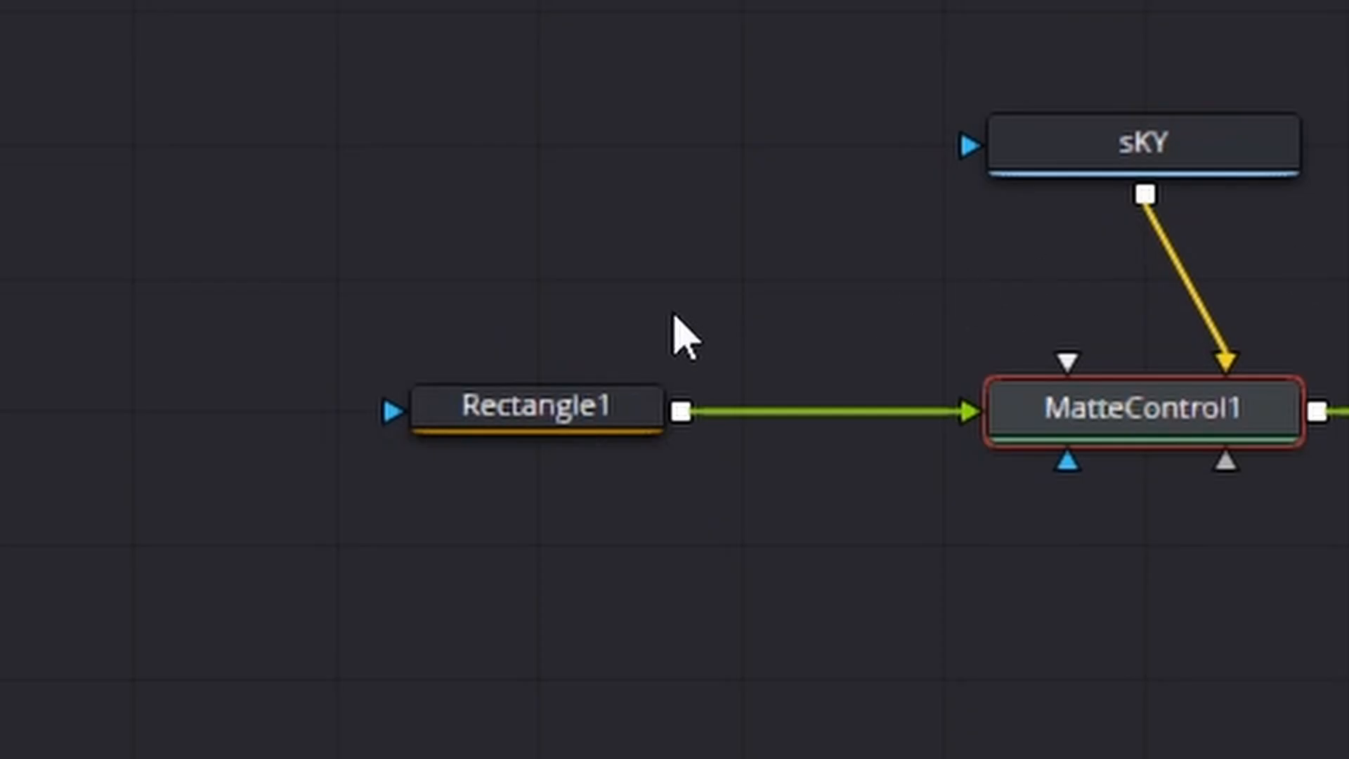
# Invert the Rectangle1 mask and shift its Center X to about 0.468 across the title
pyautogui.click(594, 439)
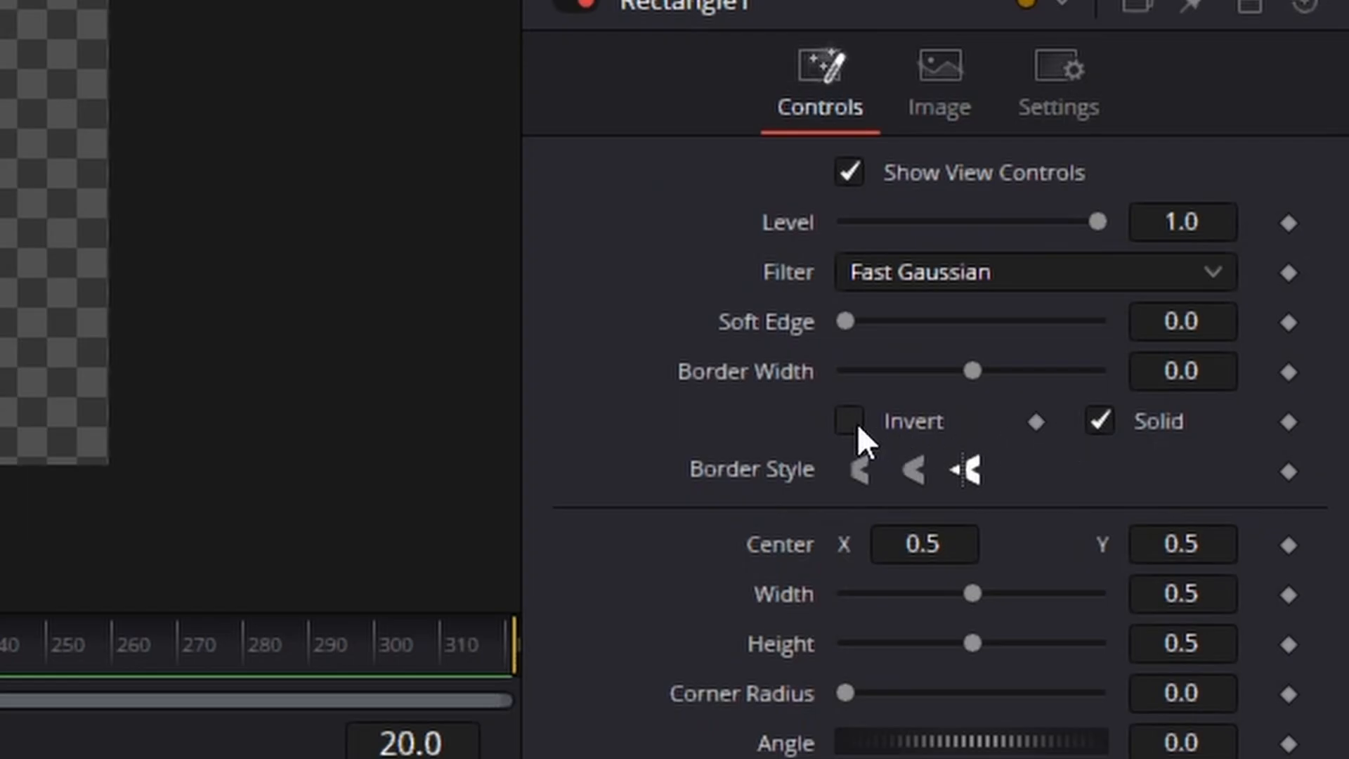
pyautogui.click(858, 424)
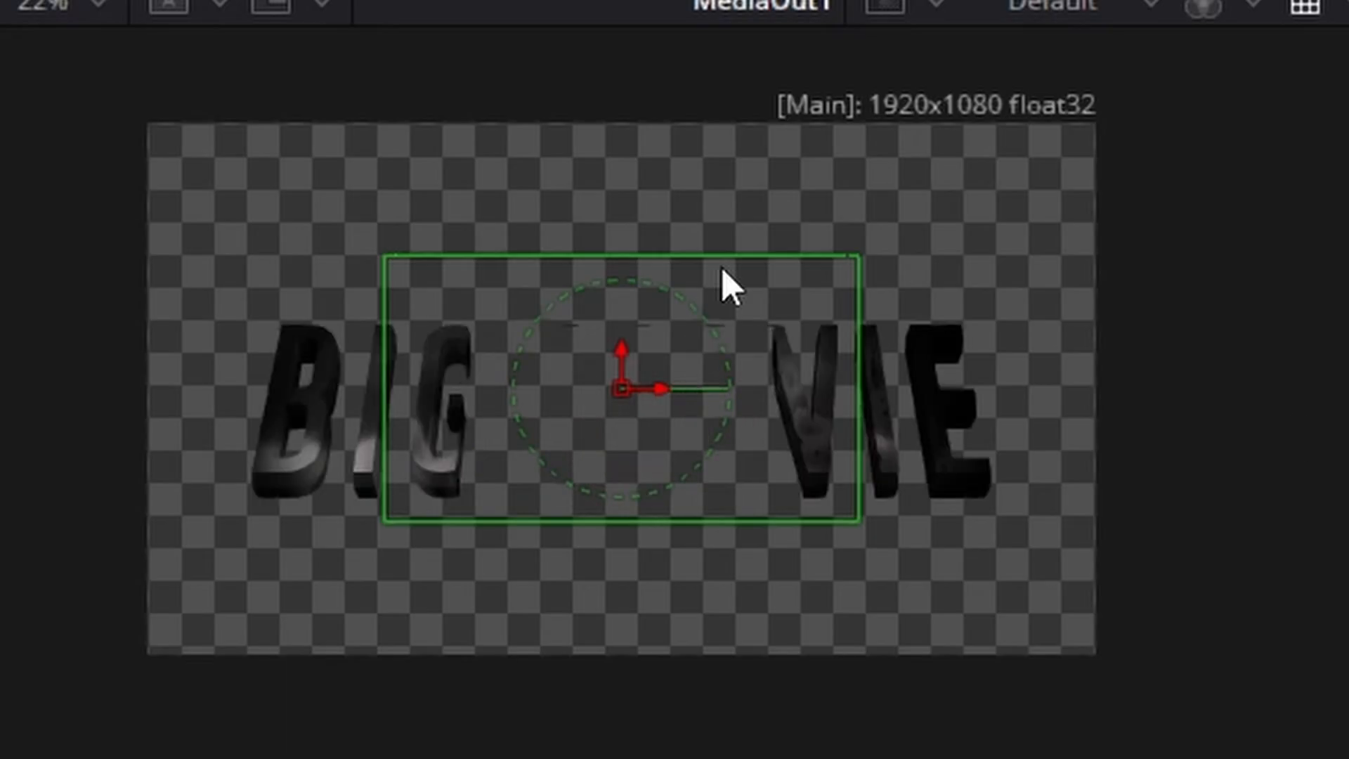
pyautogui.moveTo(652, 389); pyautogui.dragTo(534, 442)
pyautogui.moveTo(639, 448); pyautogui.dragTo(632, 449)
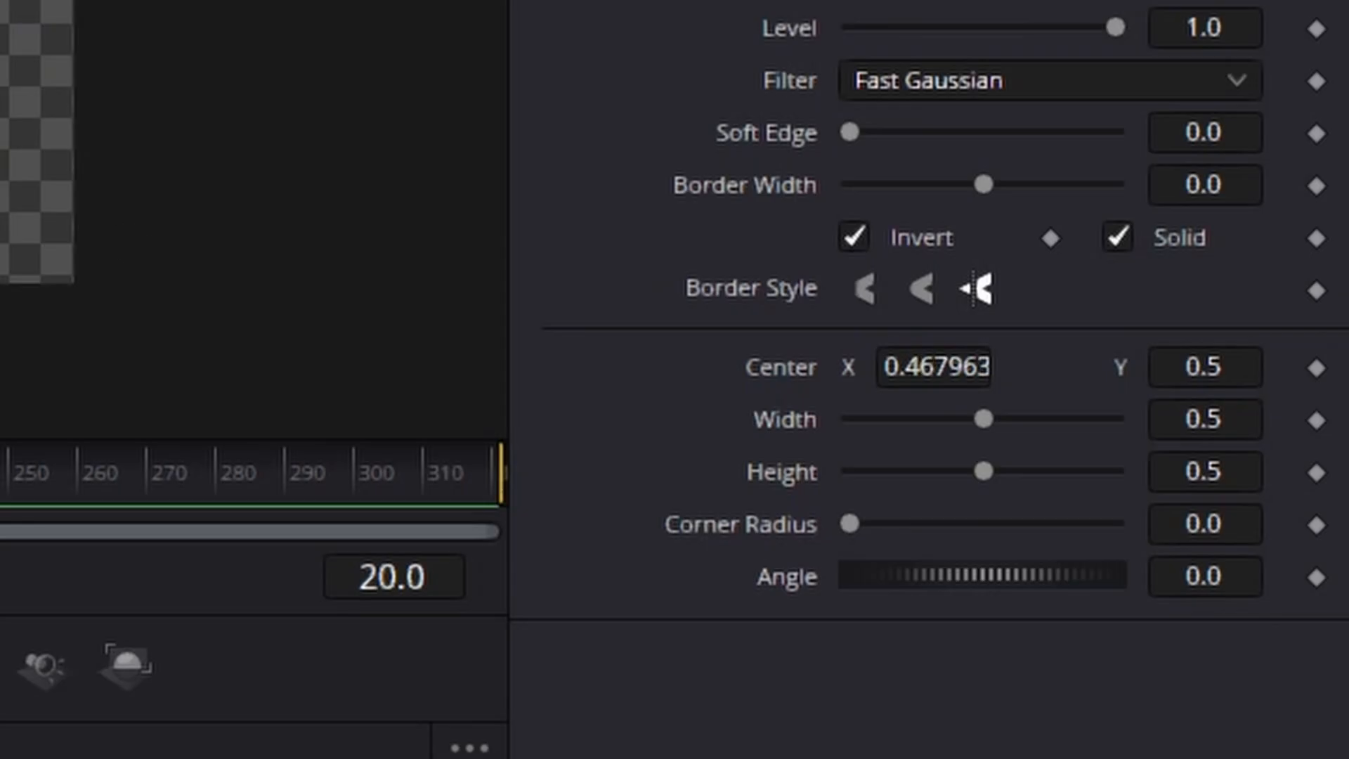
# Enlarge Rectangle1 to a Height of 1.0 and a Width of 1.2, and recentre it horizontally at about X 0.502
pyautogui.moveTo(983, 475); pyautogui.dragTo(1118, 475)
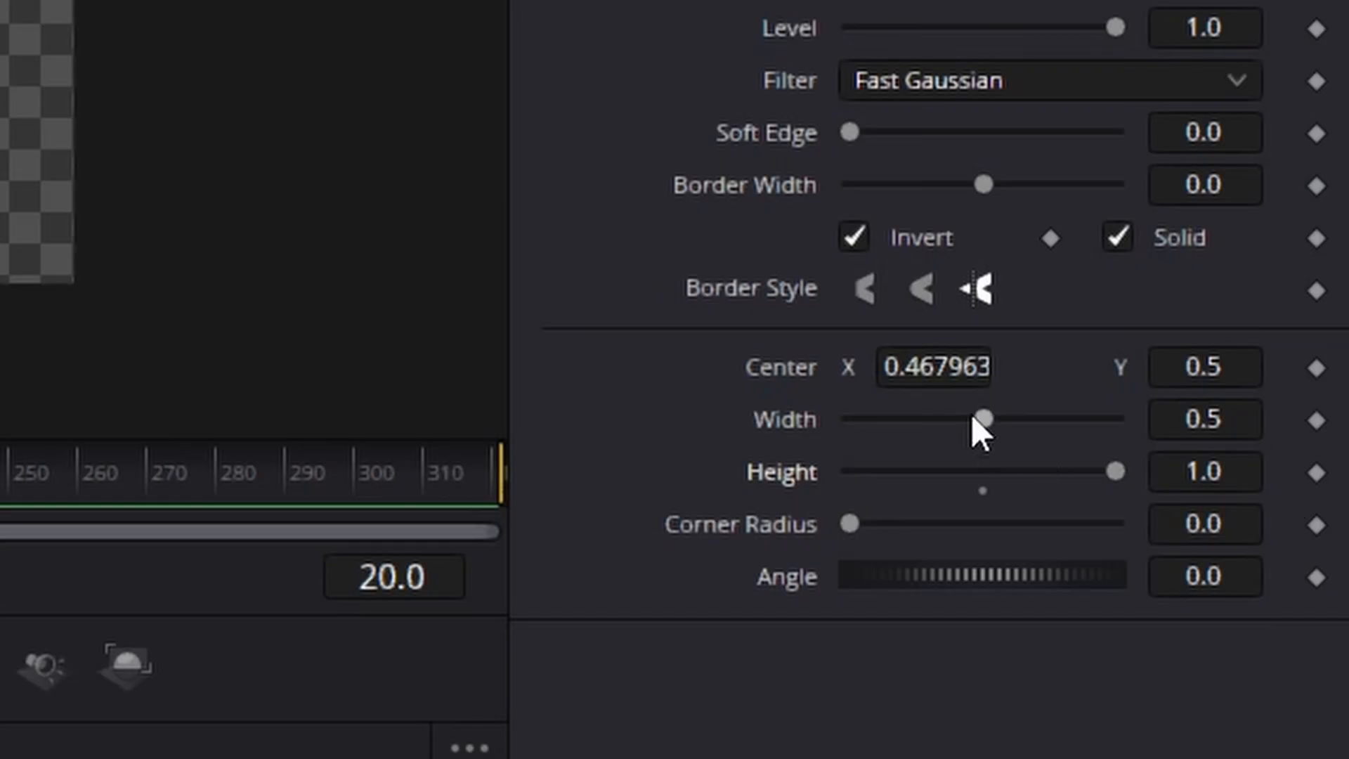
pyautogui.moveTo(973, 416); pyautogui.dragTo(1117, 419)
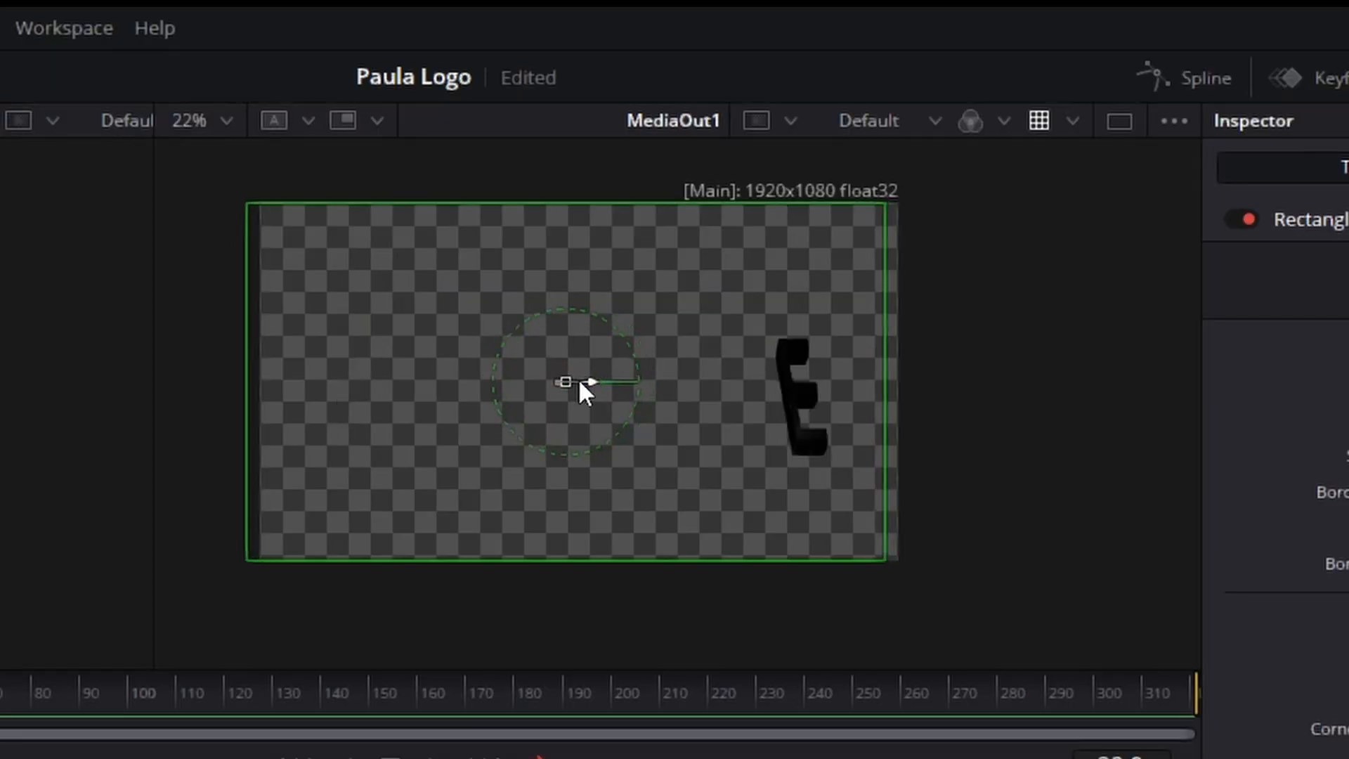
pyautogui.moveTo(581, 382); pyautogui.dragTo(603, 422)
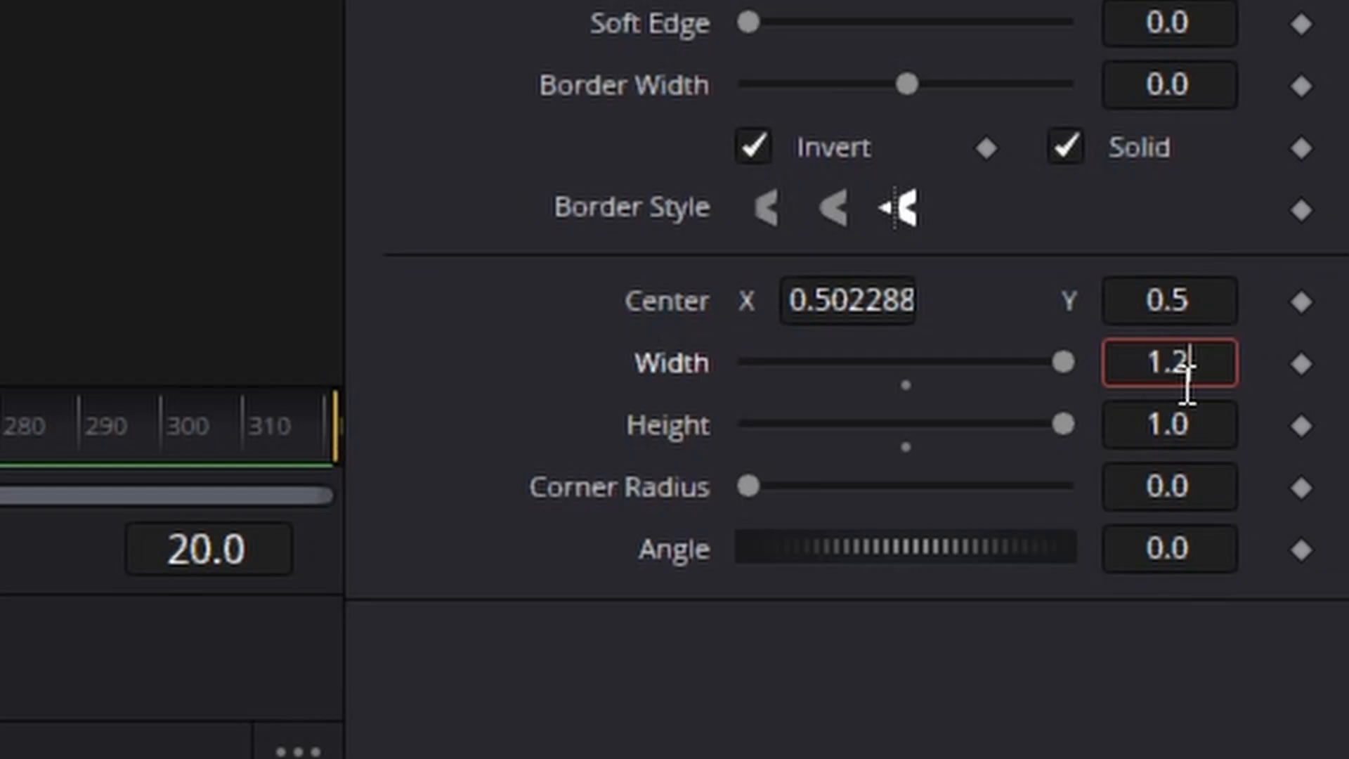
pyautogui.press('Tab')
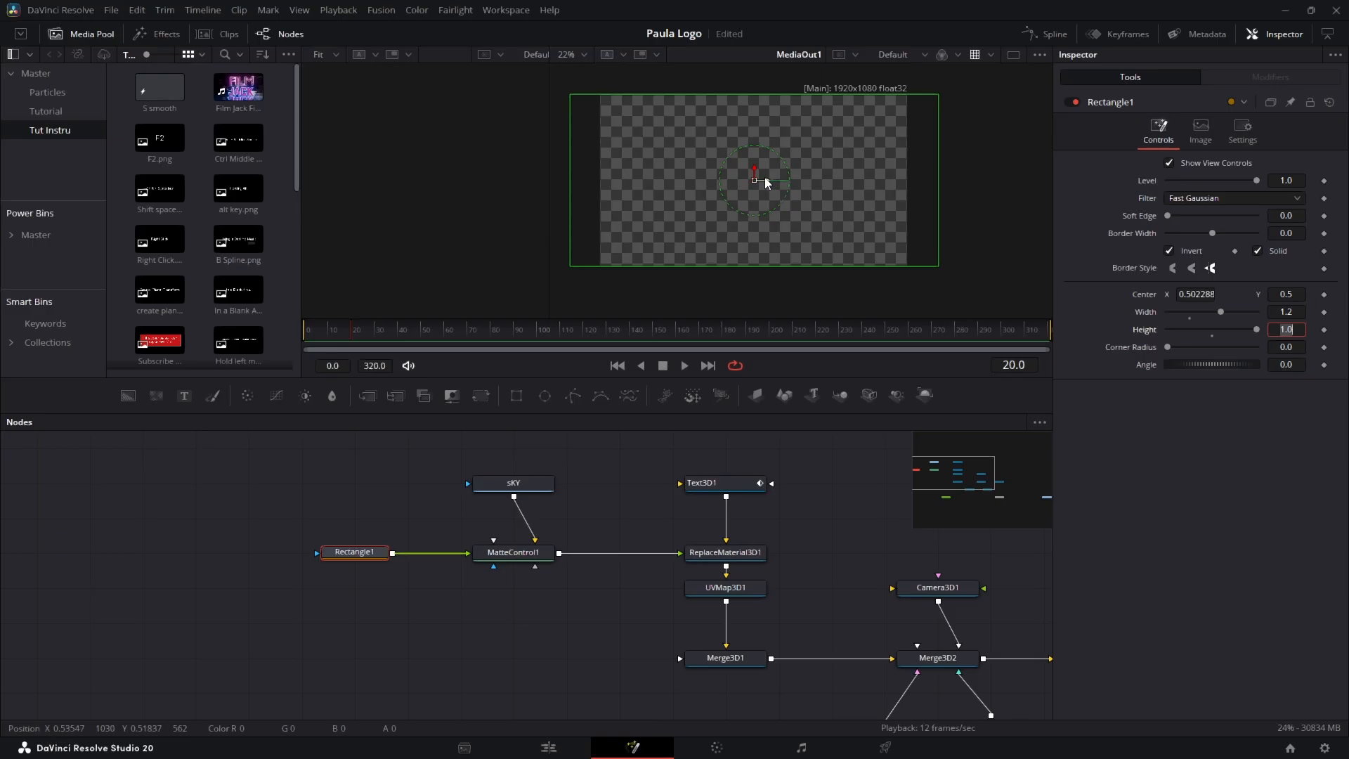
# Keyframe Rectangle1's Center at frame 20 with the mask covering the whole BIG MOVIE title
pyautogui.moveTo(606, 382); pyautogui.dragTo(1190, 412)
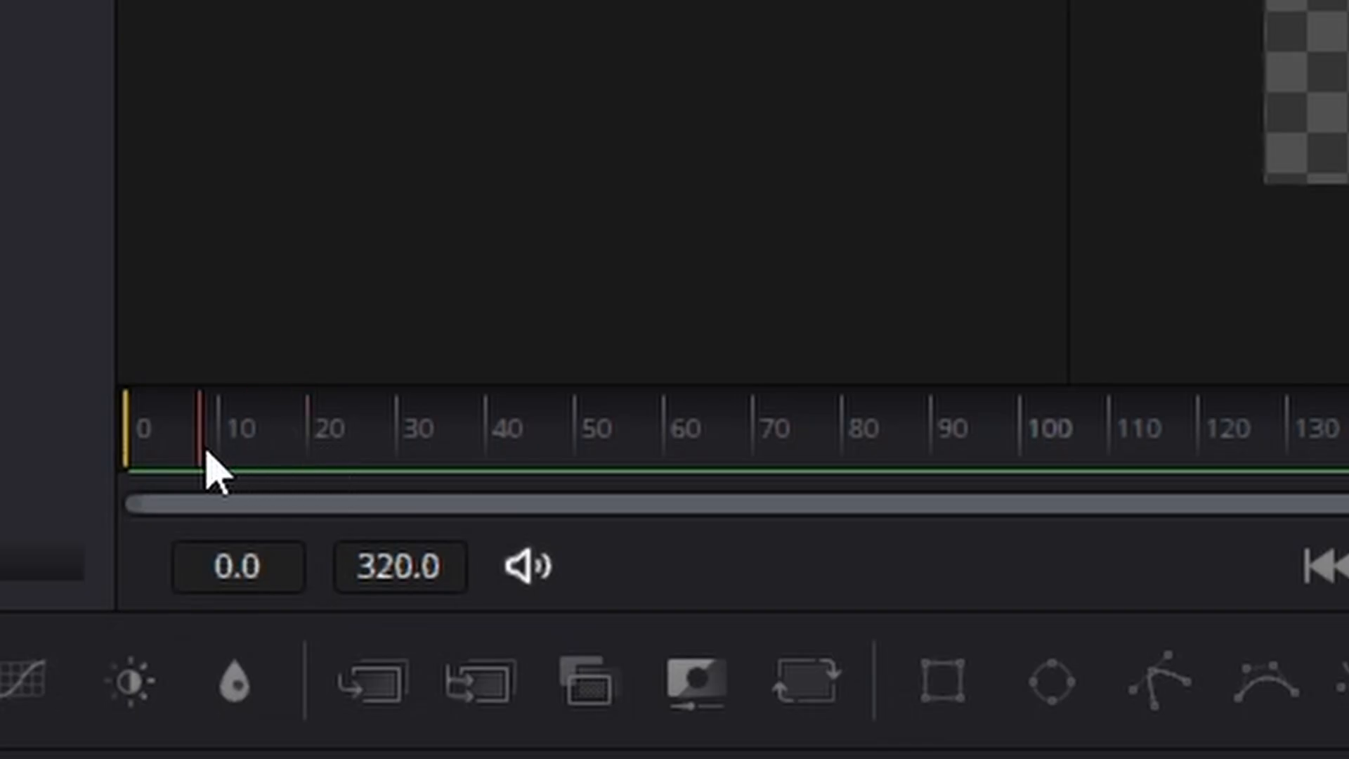
pyautogui.moveTo(68, 441); pyautogui.dragTo(314, 454)
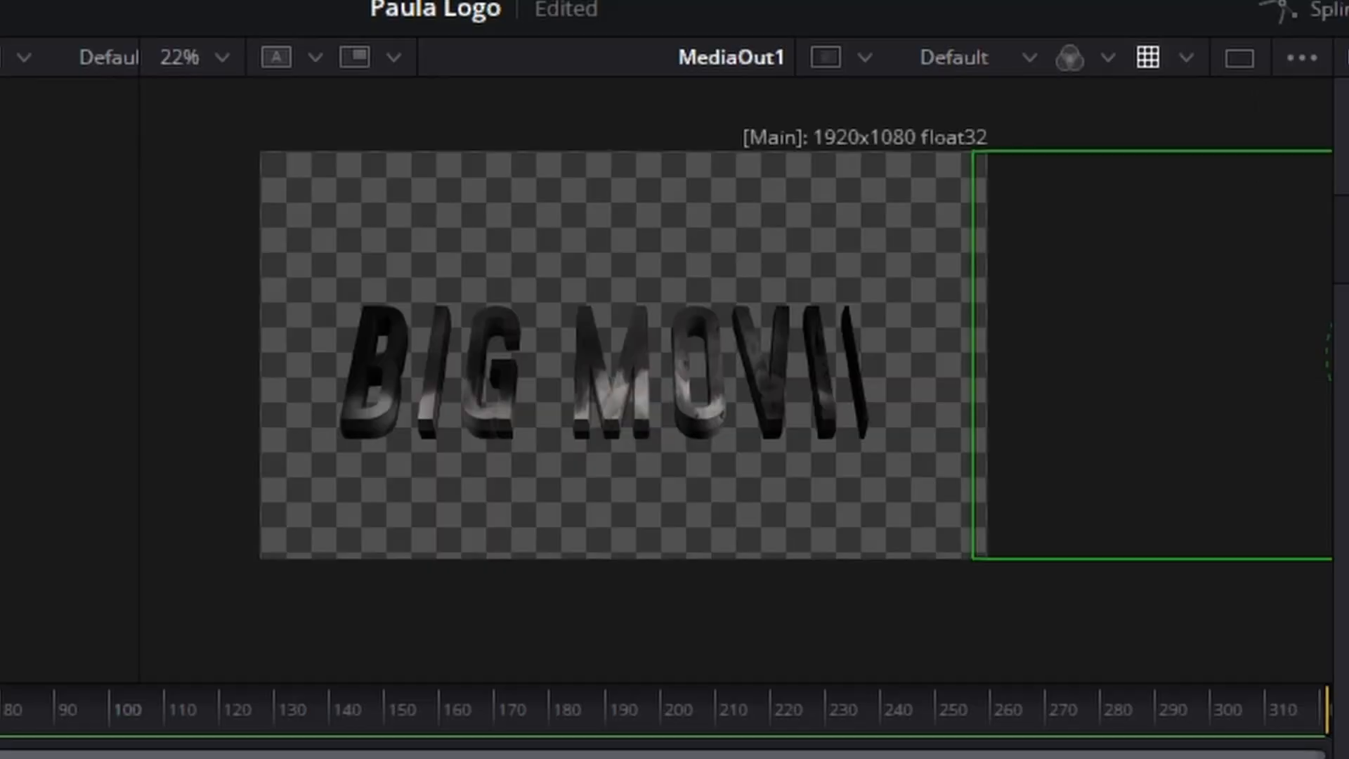
pyautogui.moveTo(1348, 355); pyautogui.dragTo(651, 355)
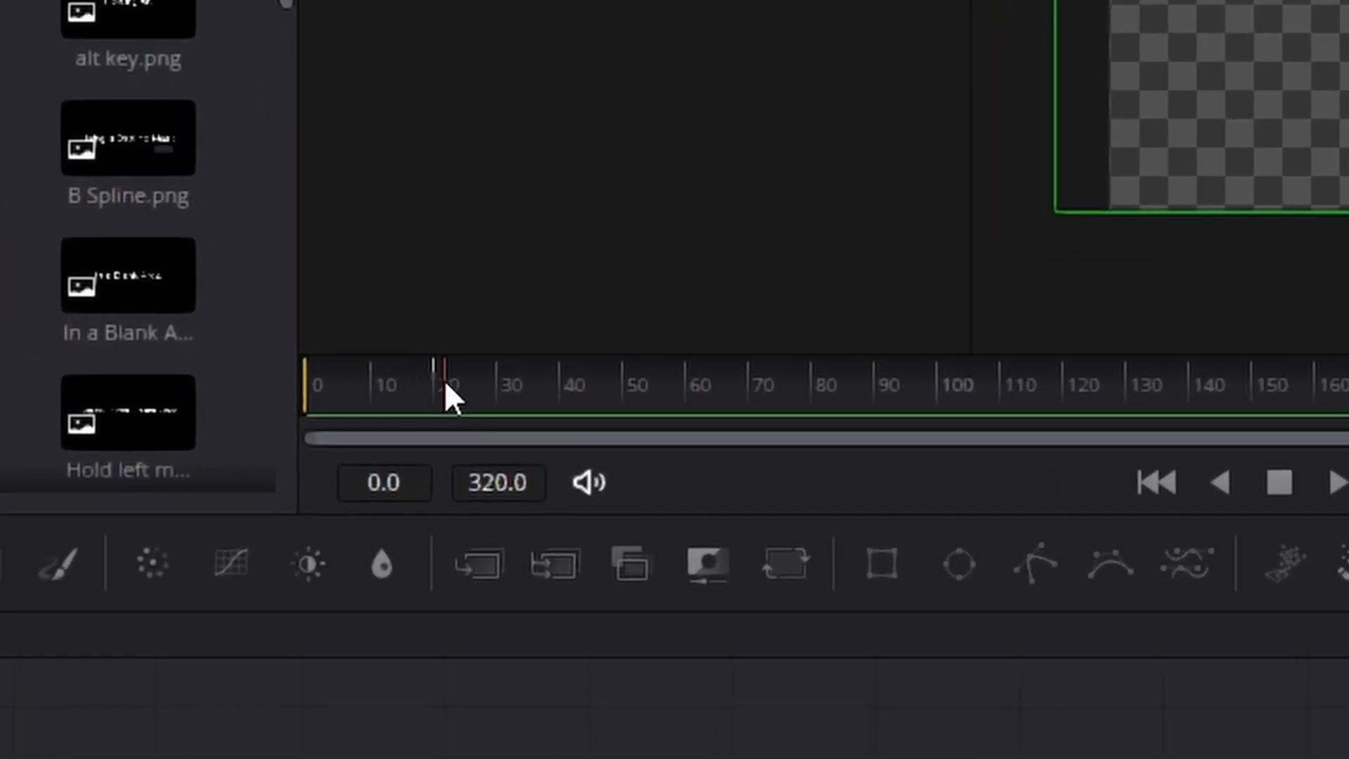
# At frame 110, increase Rectangle1's Center X until the mask clears the title, and play back the reveal
pyautogui.moveTo(455, 398); pyautogui.dragTo(1065, 369)
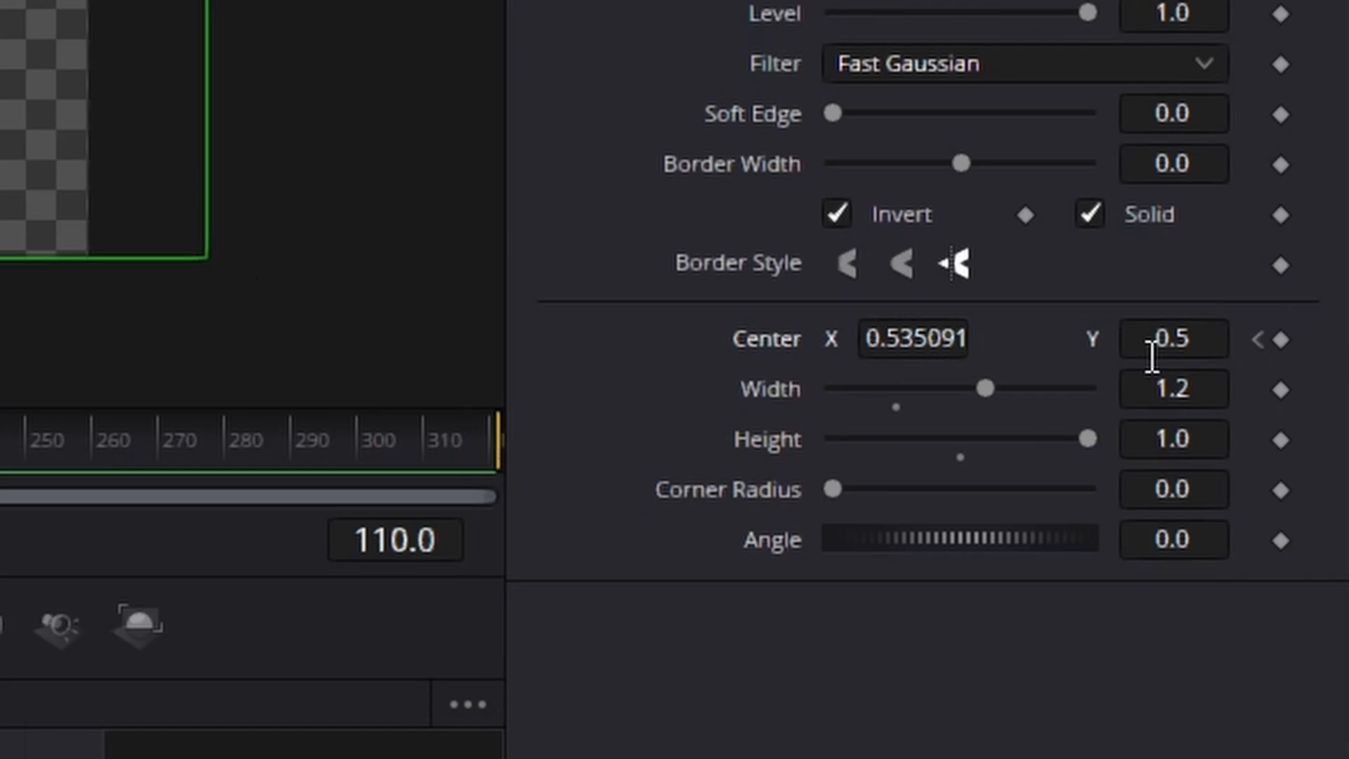
pyautogui.moveTo(877, 345); pyautogui.dragTo(976, 344)
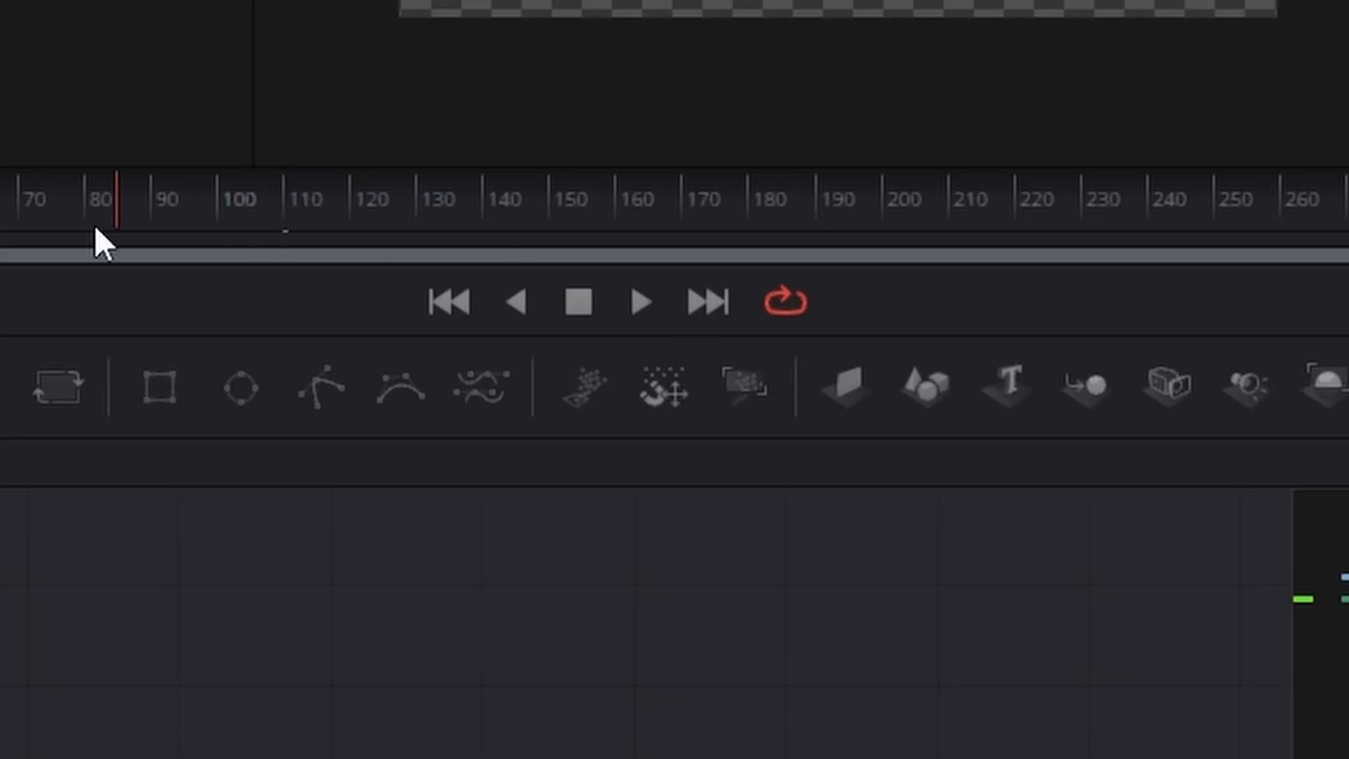
pyautogui.click(633, 302)
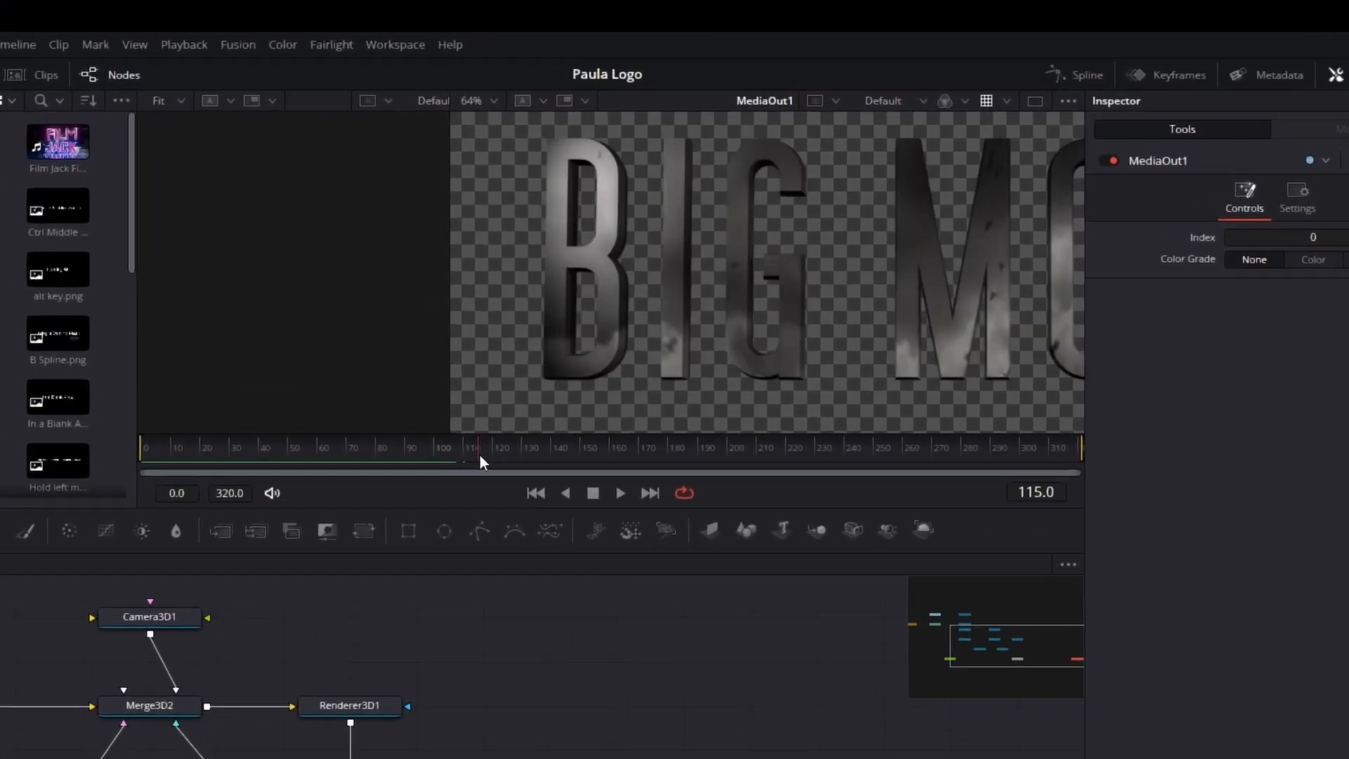
# Soften Rectangle1's mask with a Soft Edge of about 0.04 at a frame in the middle of the reveal
pyautogui.moveTo(479, 454); pyautogui.dragTo(276, 454)
pyautogui.moveTo(4, 679); pyautogui.dragTo(2, 679)
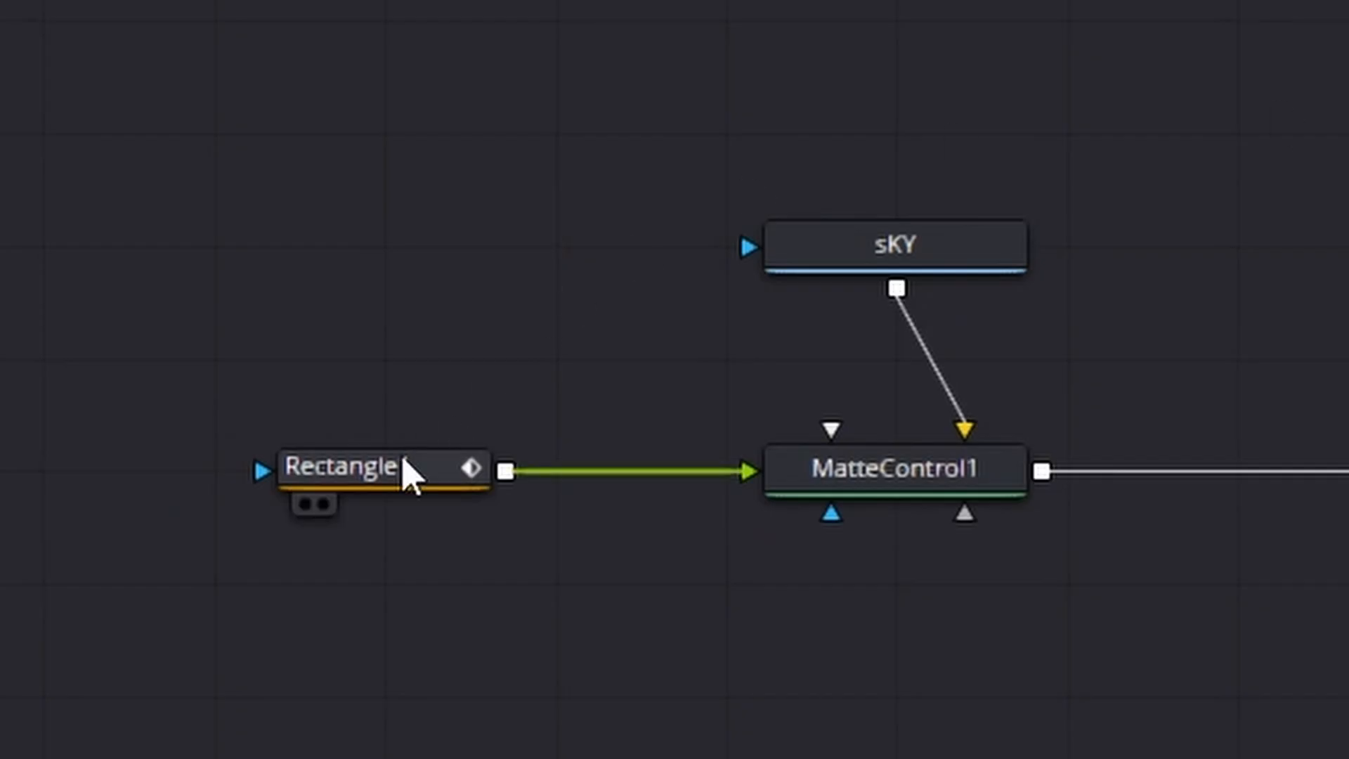
pyautogui.click(407, 471)
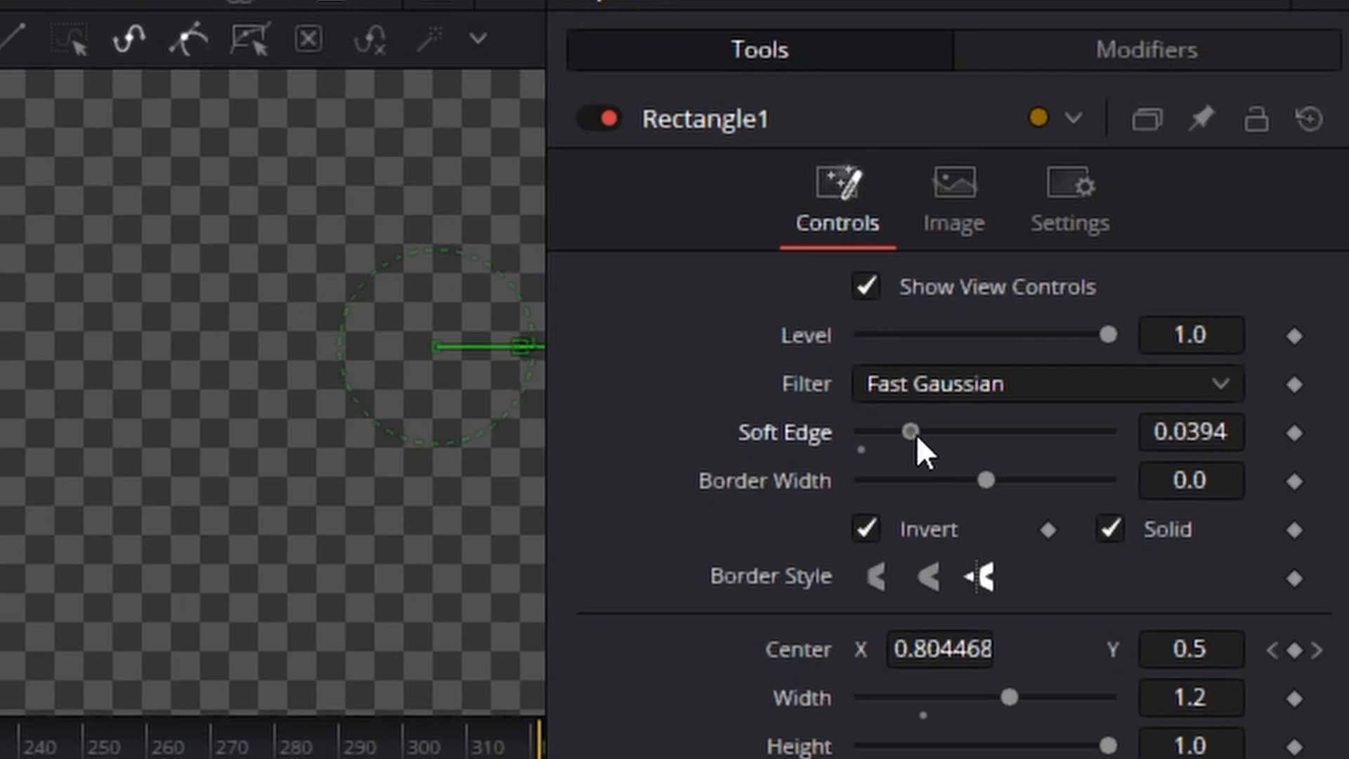
pyautogui.moveTo(926, 437); pyautogui.dragTo(930, 435)
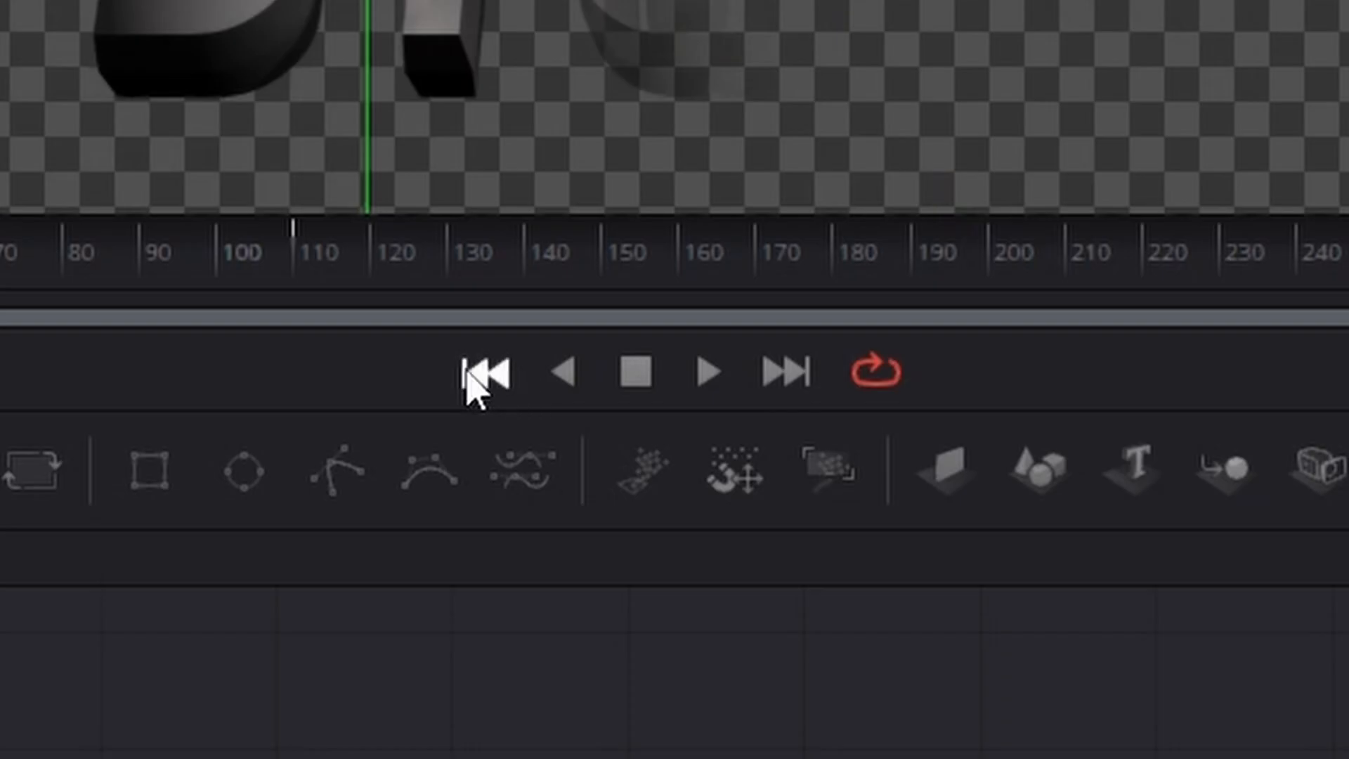
# Play the softened title reveal from the first frame and stop once the whole title has appeared
pyautogui.click(469, 380)
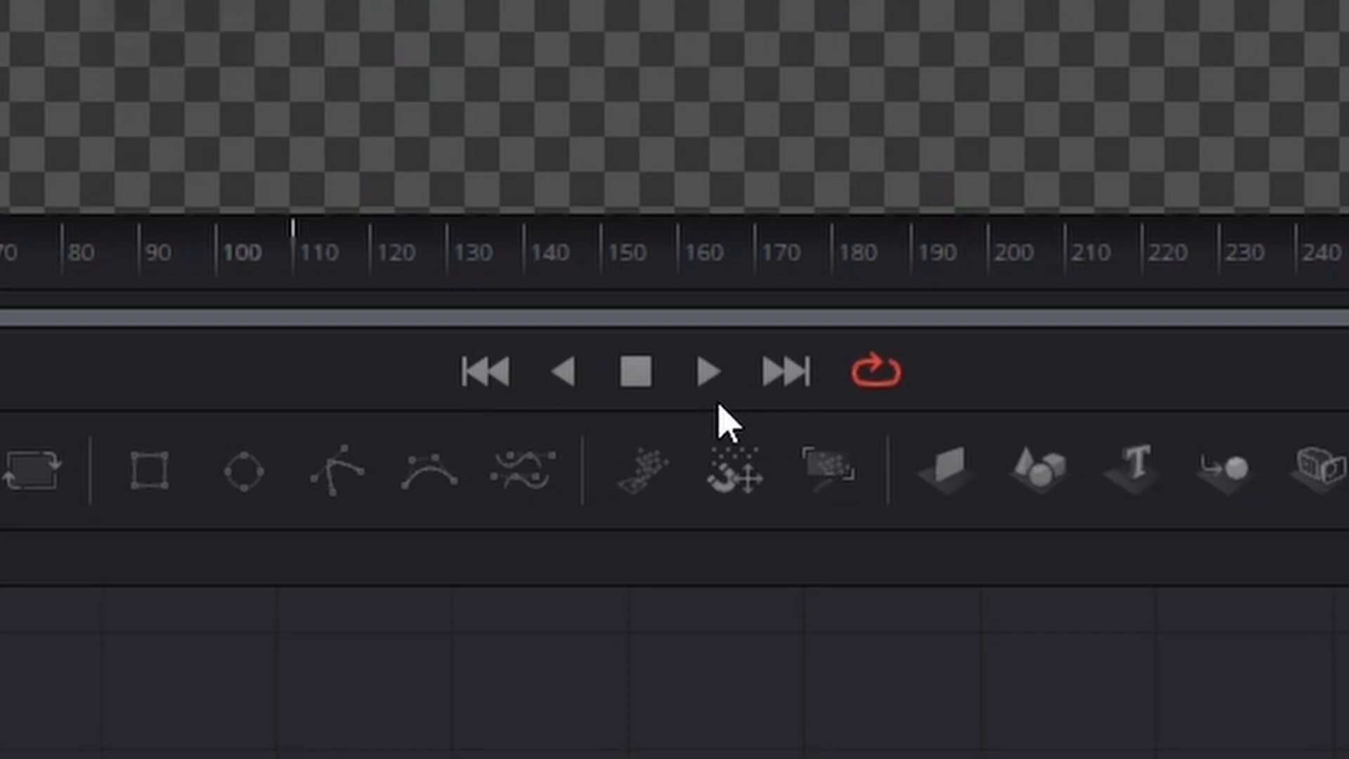
pyautogui.click(707, 374)
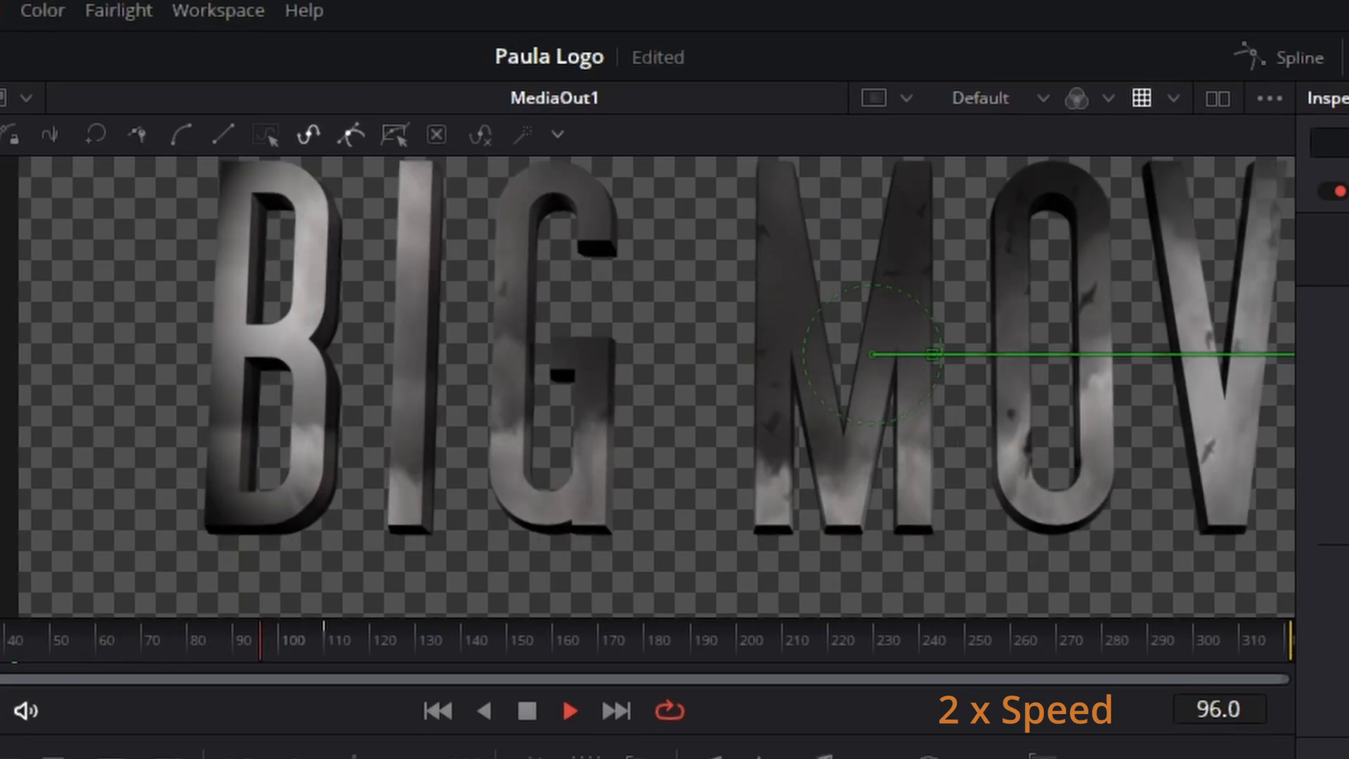
pyautogui.click(527, 711)
# Group the Rectangle1, sKY, MatteControl1, Text3D1, ReplaceMaterial3D1 and UVMap3D1 nodes, and reposition the collapsed group
pyautogui.scroll(-3, 626, 482)
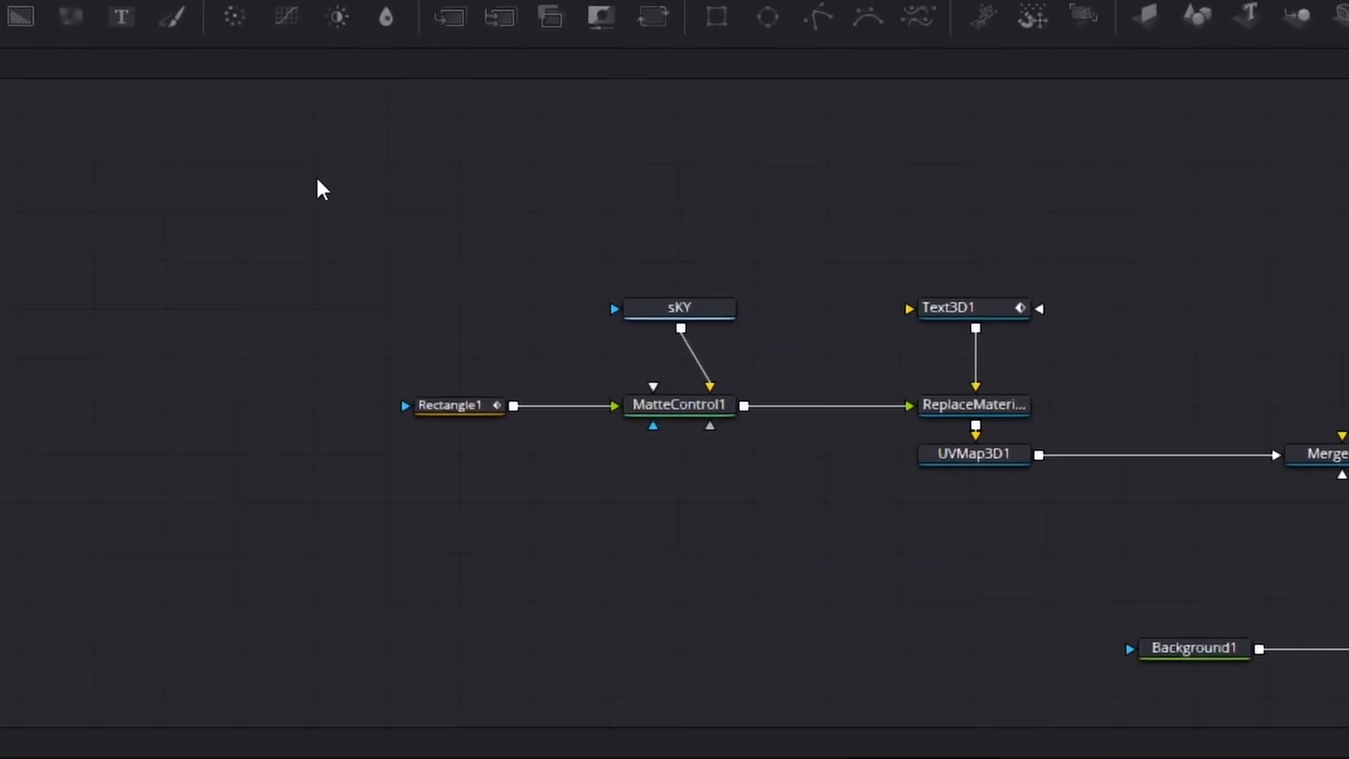
pyautogui.moveTo(290, 136); pyautogui.dragTo(1156, 551)
pyautogui.moveTo(1267, 635); pyautogui.dragTo(1315, 638)
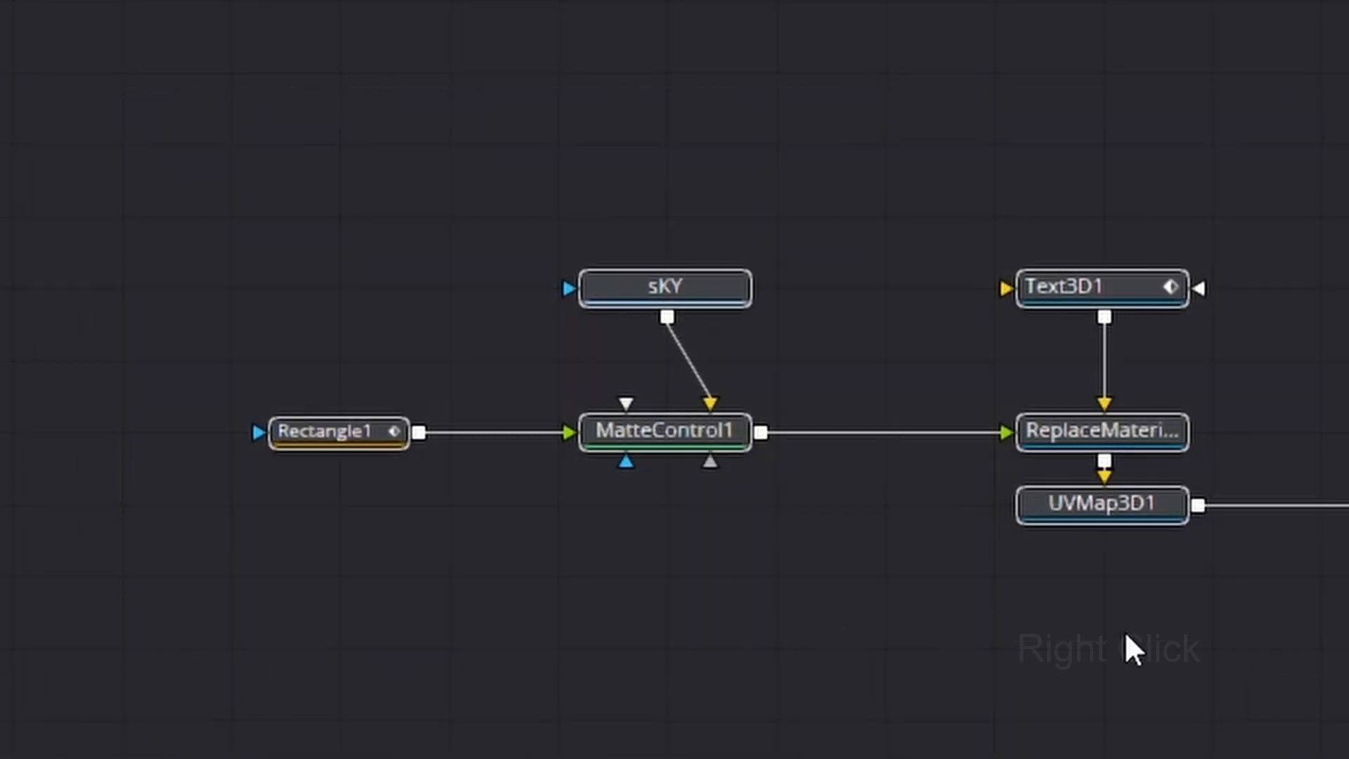
pyautogui.rightClick(1077, 500)
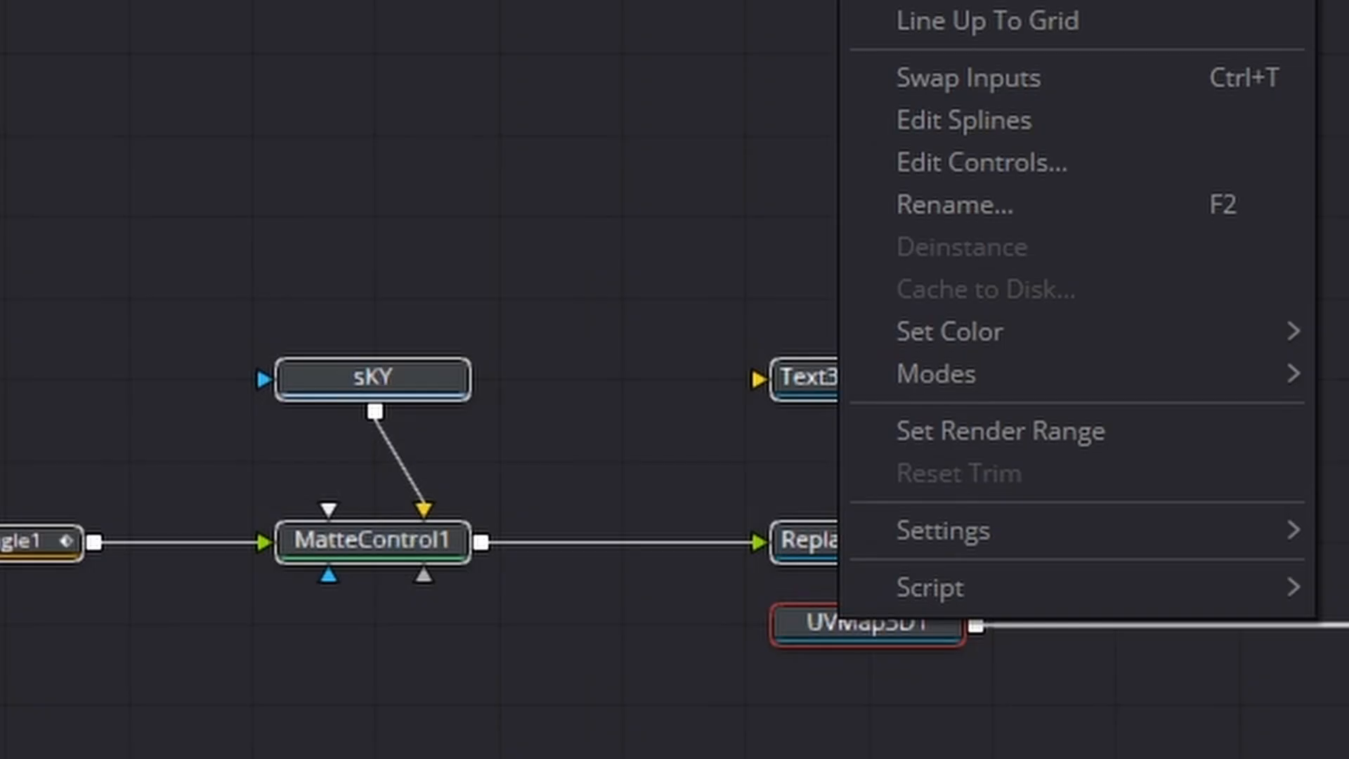
pyautogui.click(725, 388)
pyautogui.moveTo(417, 411); pyautogui.dragTo(301, 549)
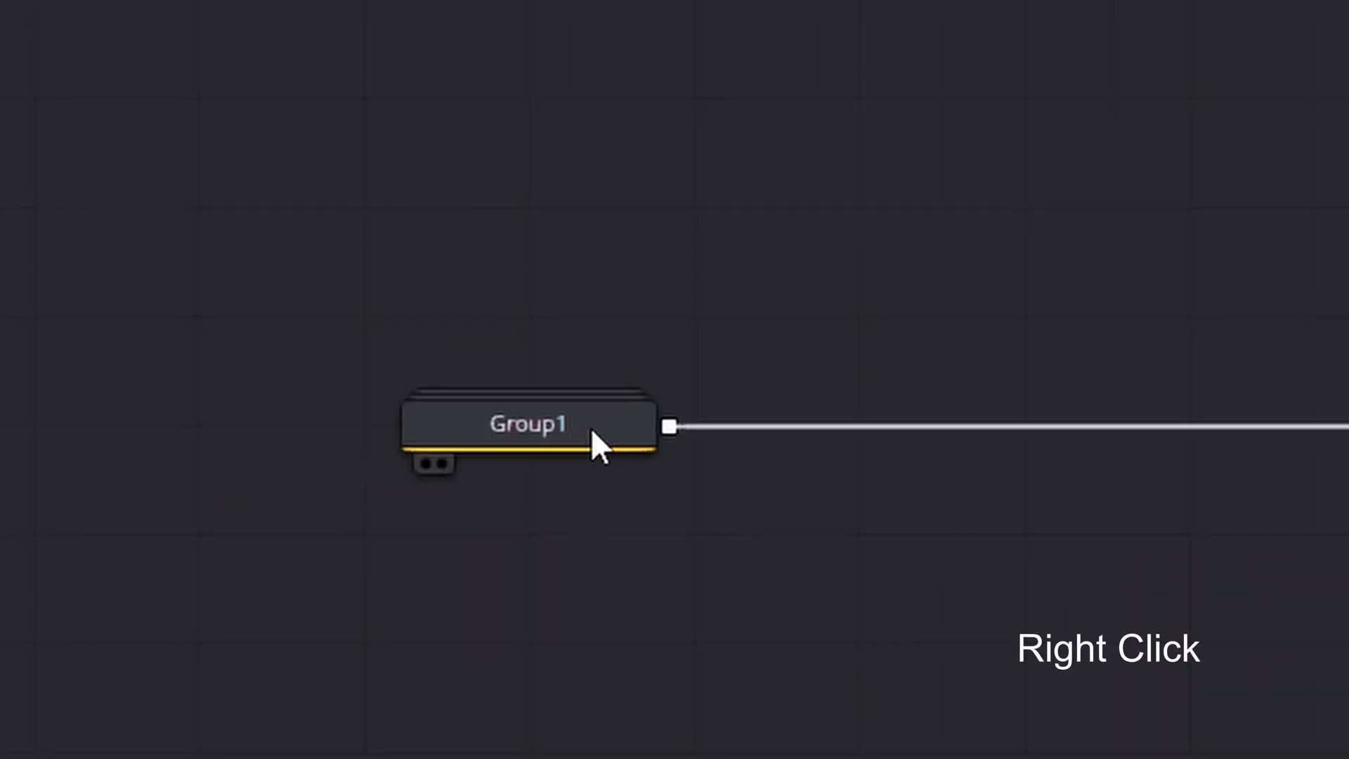
# Duplicate Group1 in the empty area above it and connect the copy's output to Merge3D1
pyautogui.rightClick(592, 428)
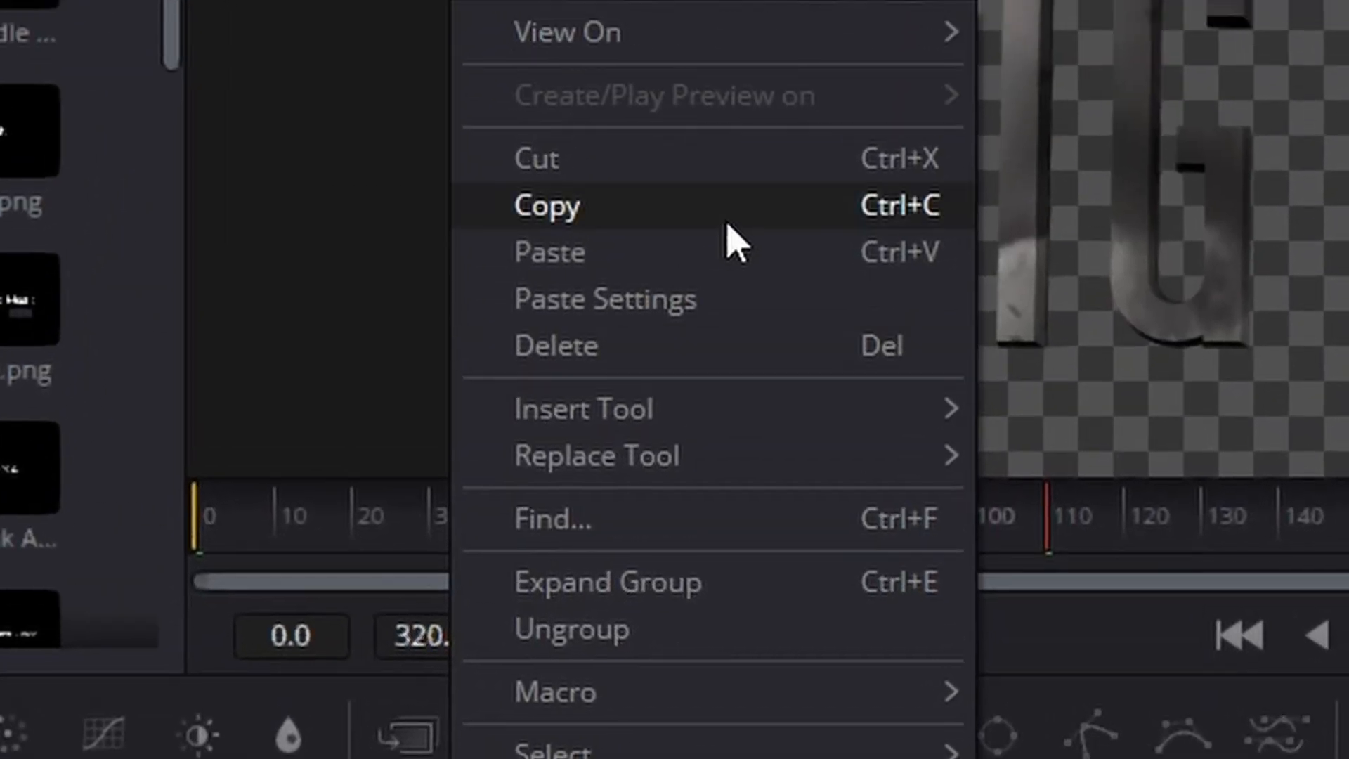
pyautogui.click(725, 214)
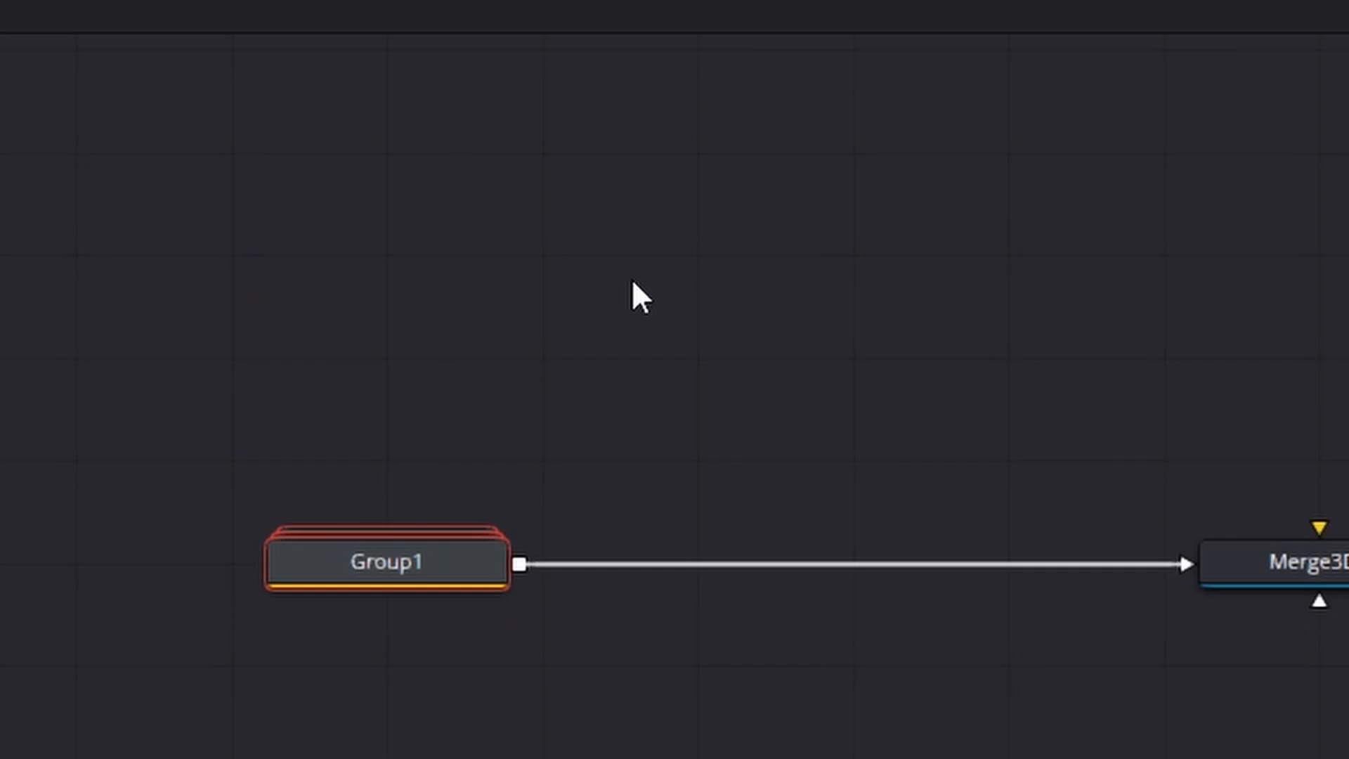
pyautogui.click(639, 241)
pyautogui.hotkey('ctrl', 'v')
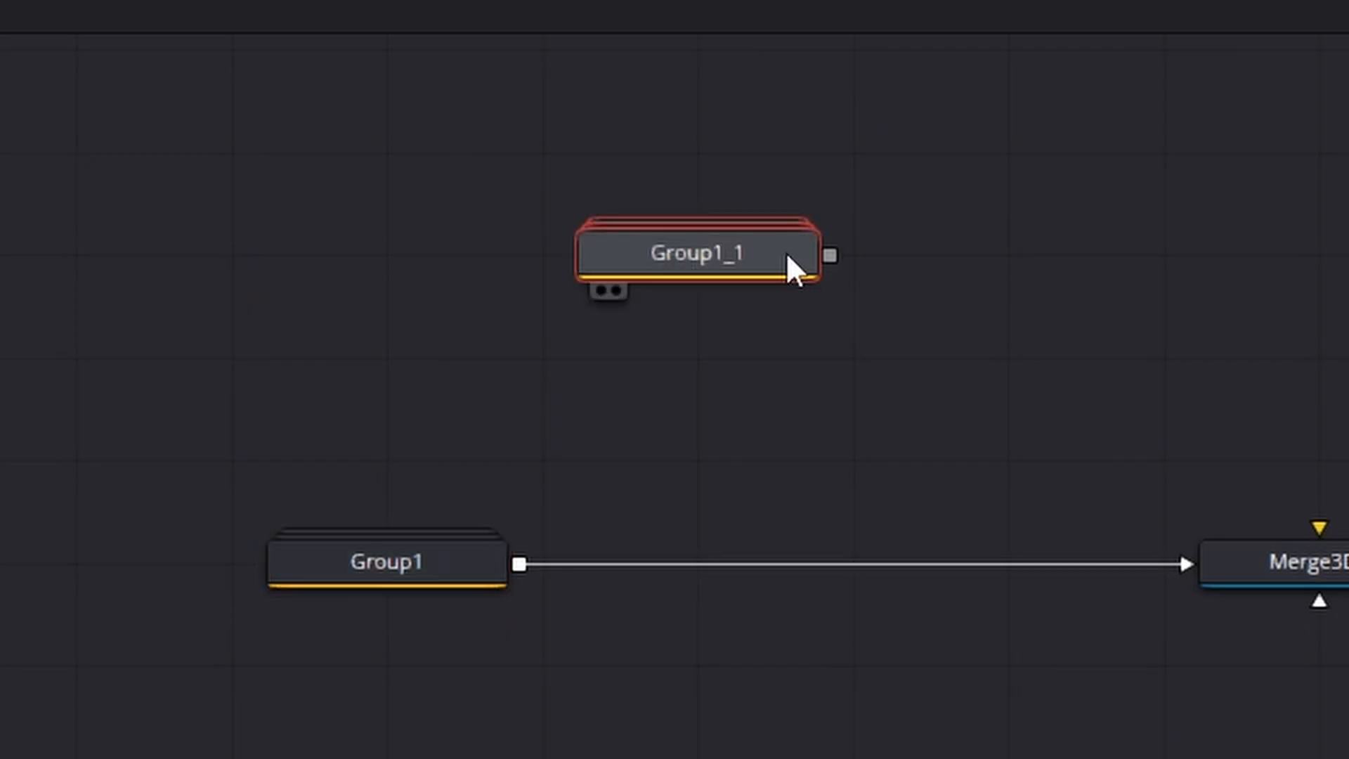
pyautogui.moveTo(828, 256); pyautogui.dragTo(1213, 371)
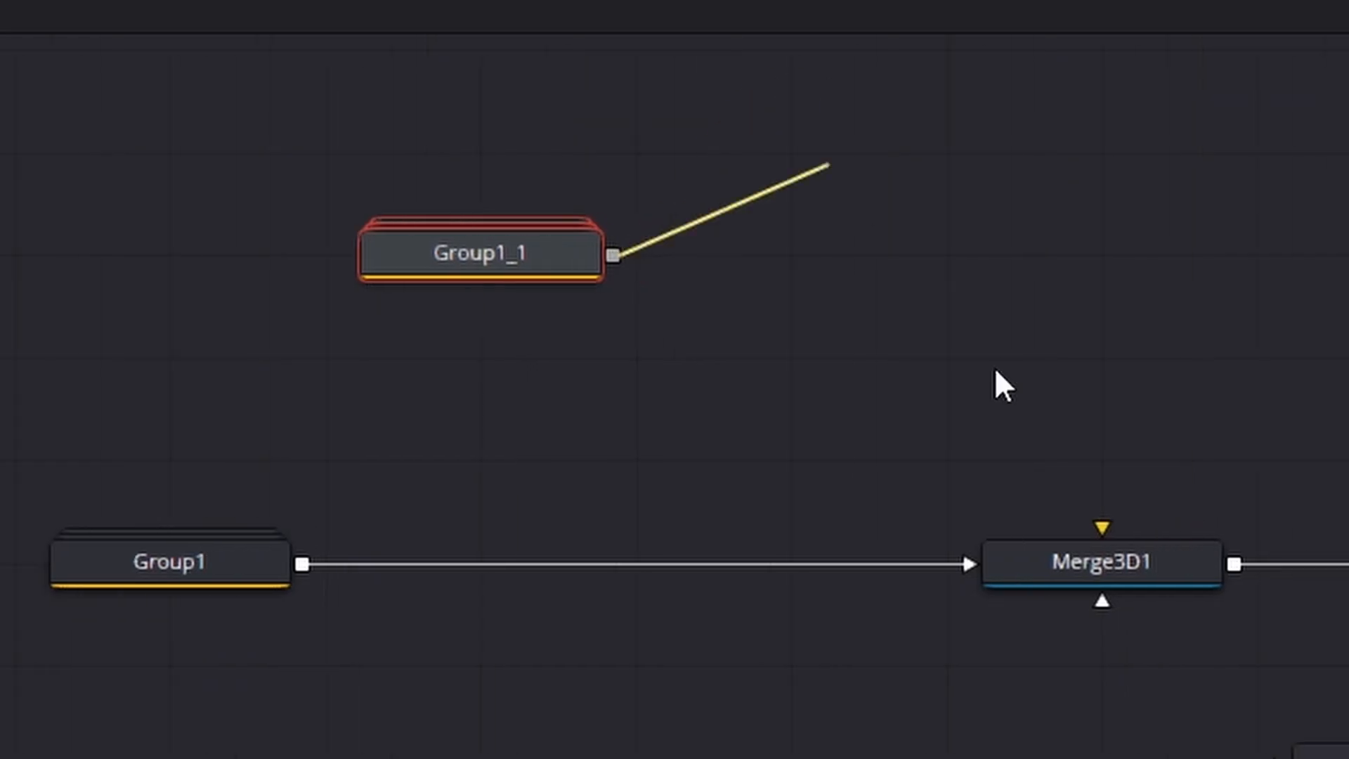
pyautogui.moveTo(1004, 385); pyautogui.dragTo(1117, 583)
# Inside Group1_1, replace the sKY_1 node with a new Background node feeding MatteControl1_1's background input
pyautogui.doubleClick(442, 246)
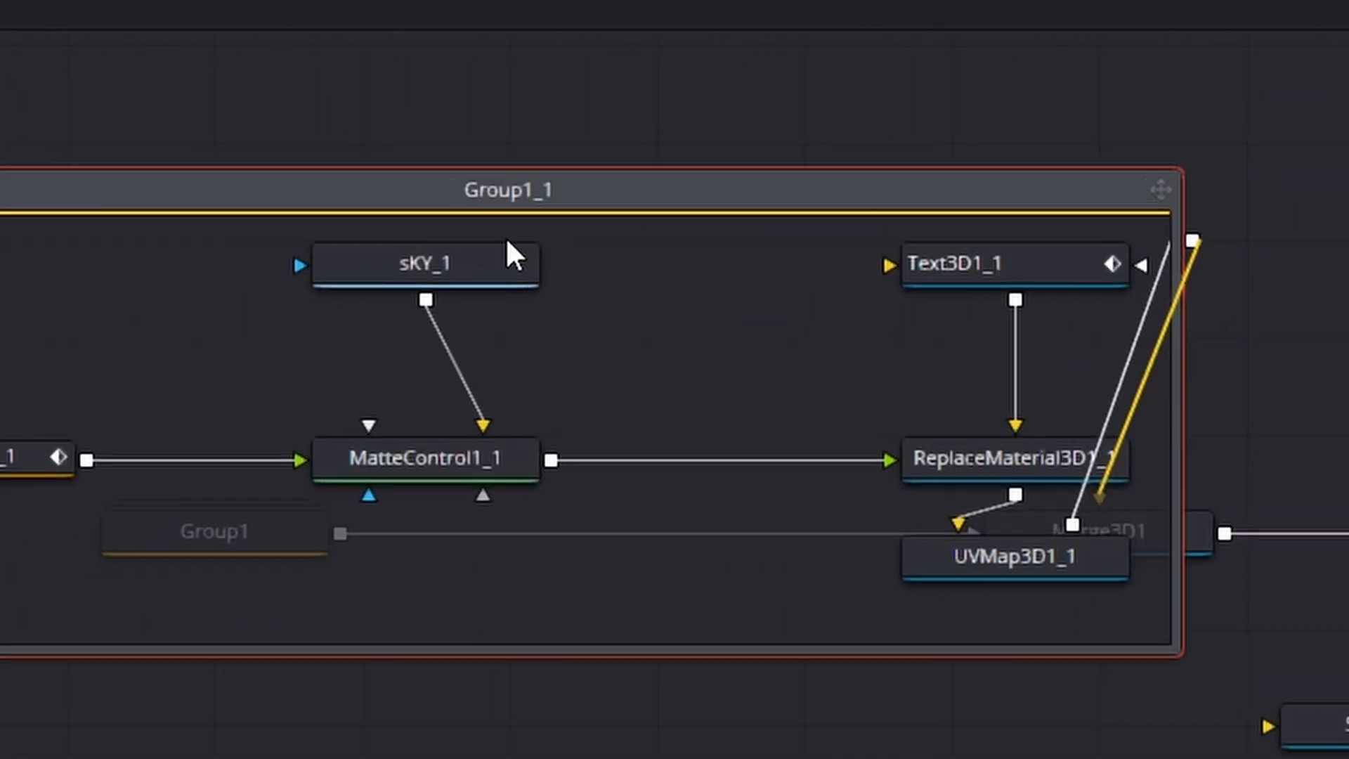
pyautogui.click(636, 255)
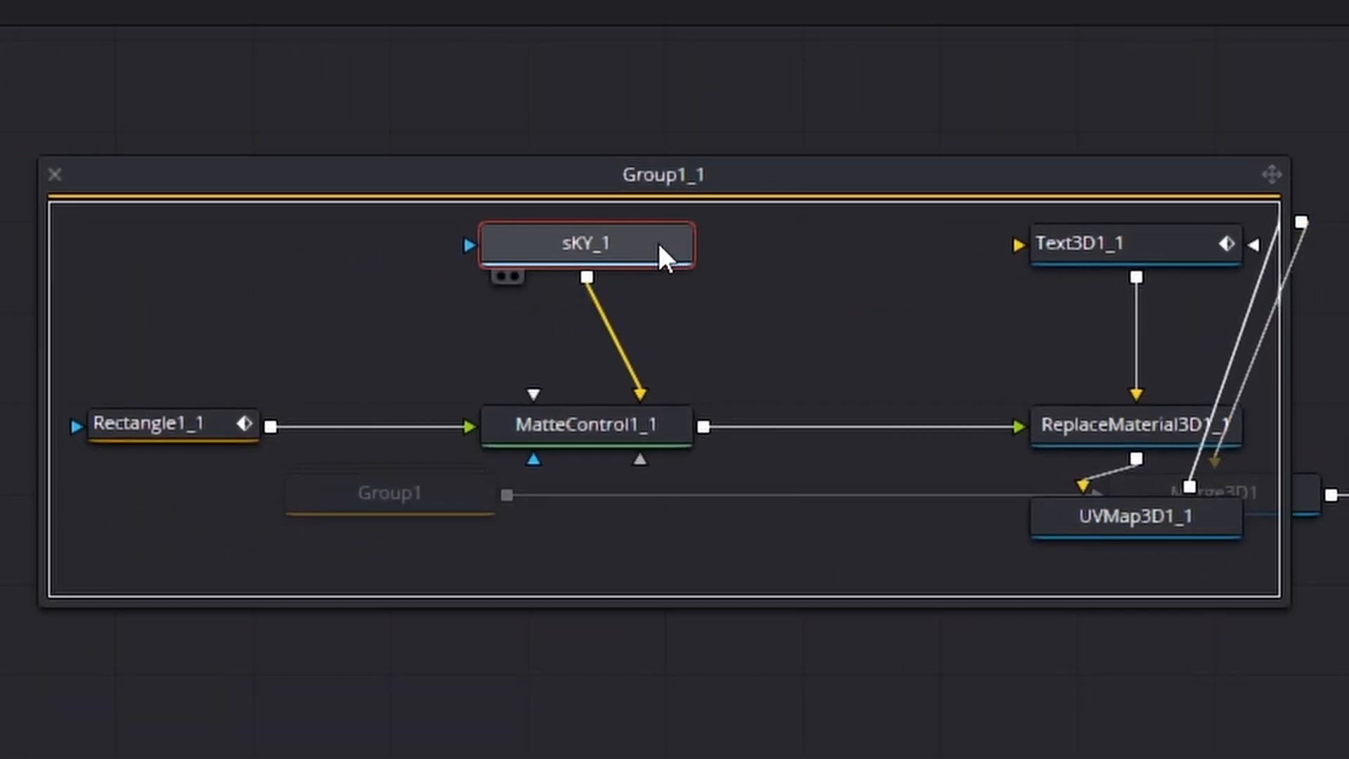
pyautogui.press('Delete')
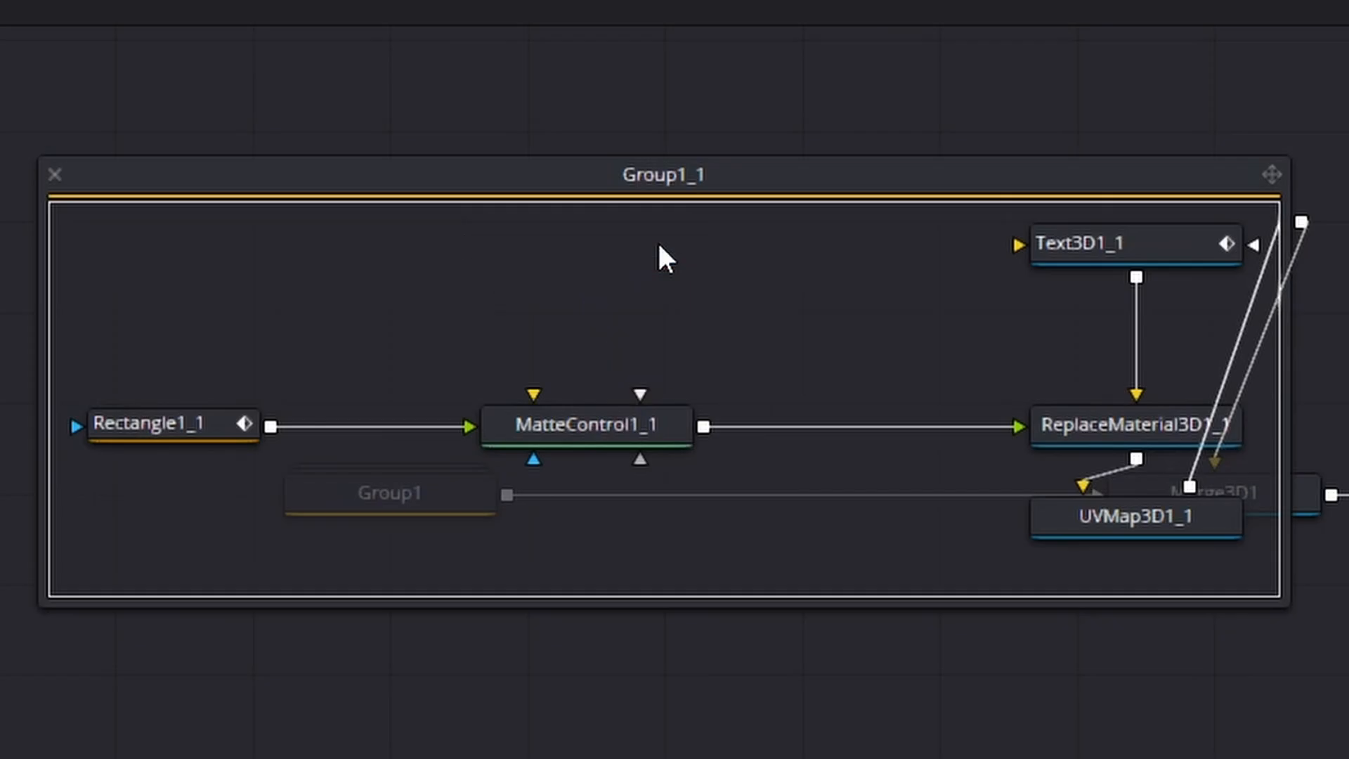
pyautogui.moveTo(312, 362); pyautogui.dragTo(676, 284)
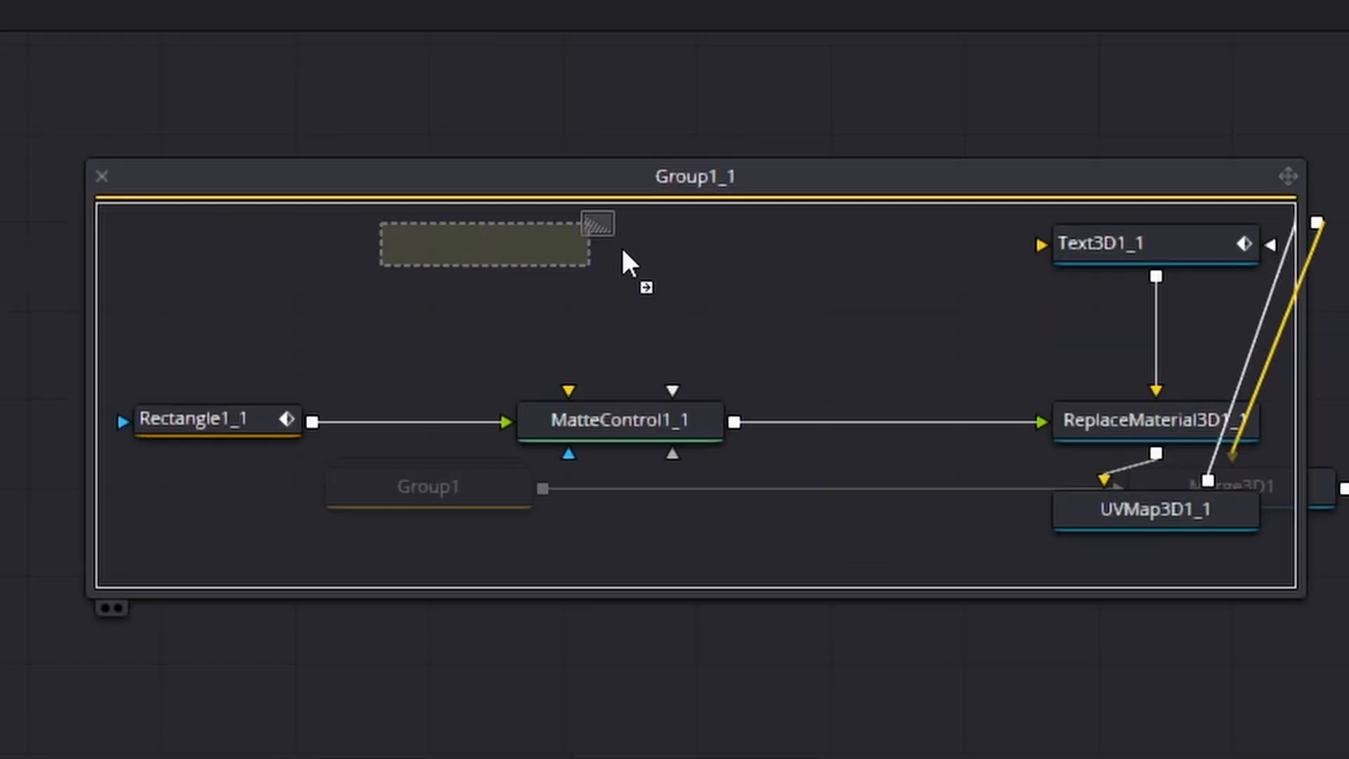
pyautogui.moveTo(734, 246); pyautogui.dragTo(911, 252)
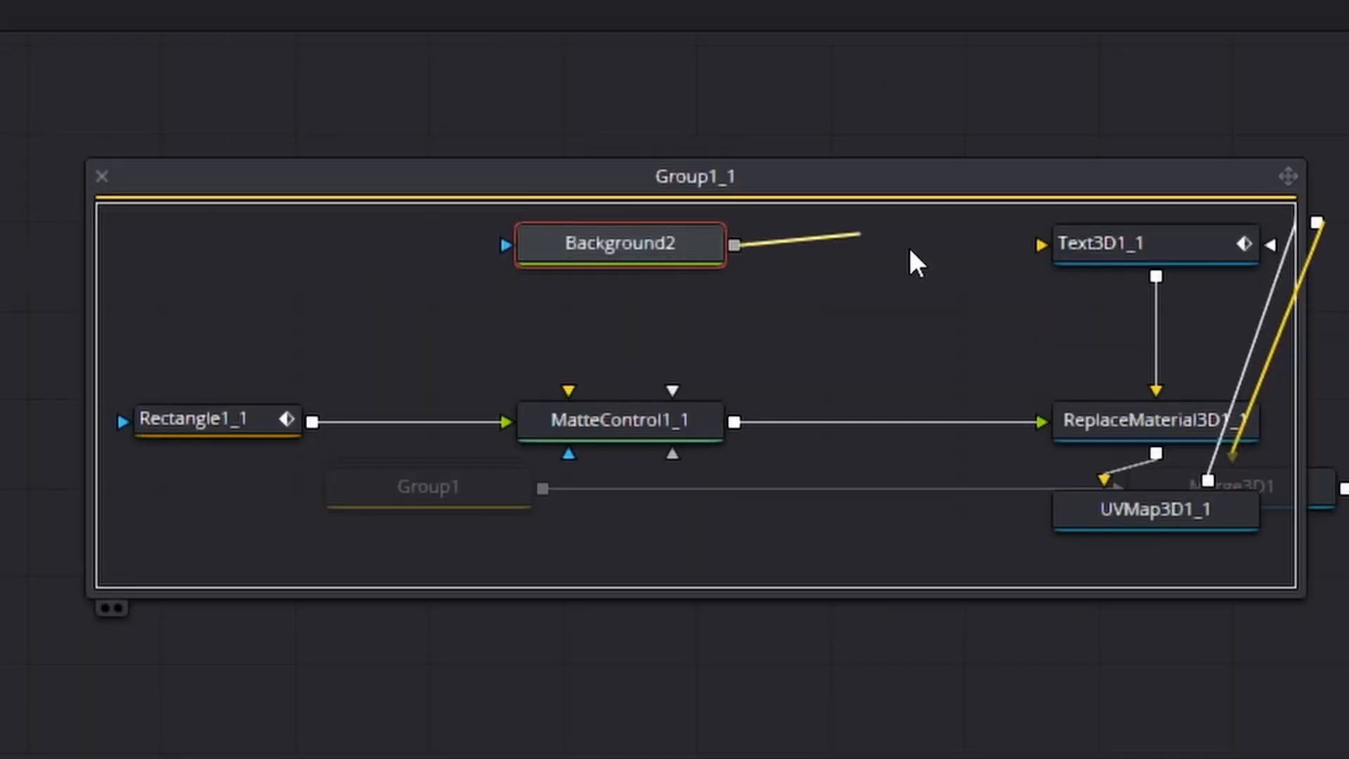
pyautogui.moveTo(719, 443); pyautogui.dragTo(681, 397)
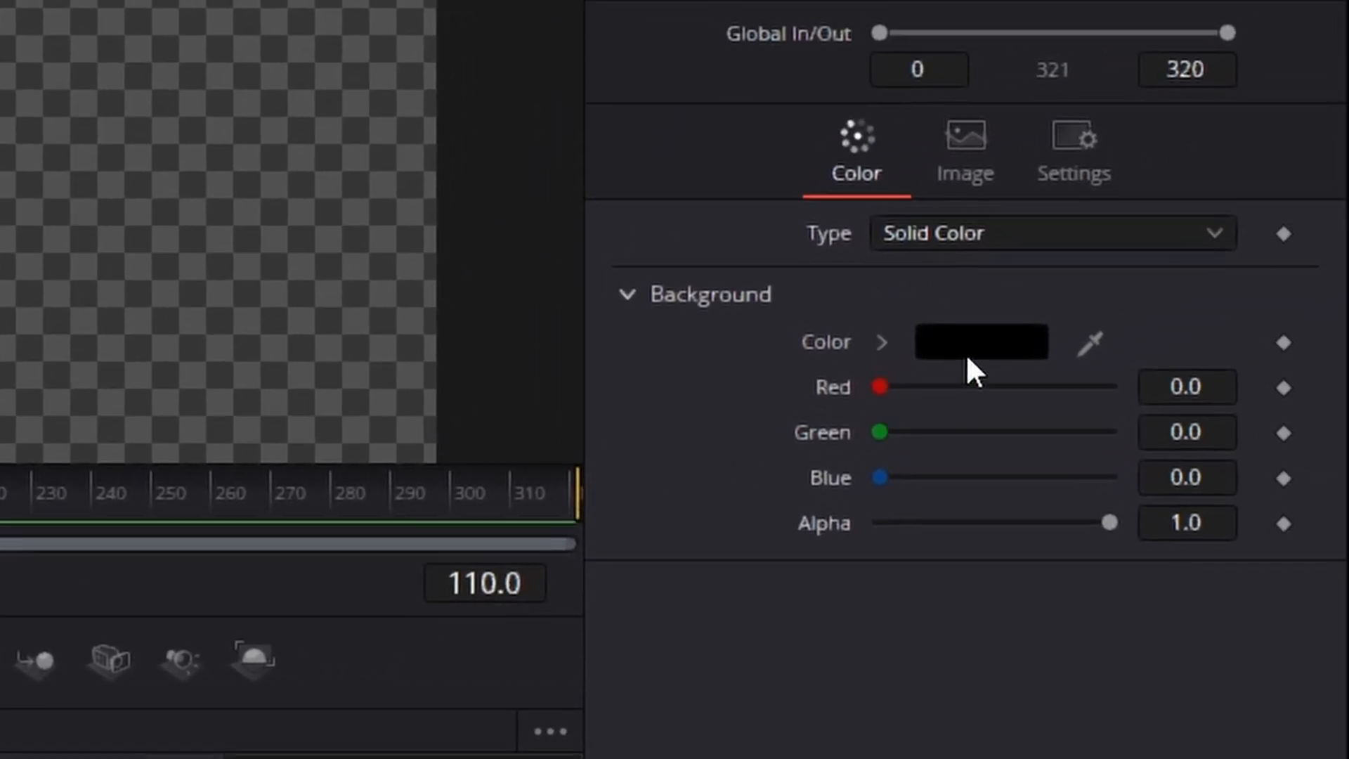
# Set Background2's solid colour to the orange #e16329
pyautogui.click(986, 340)
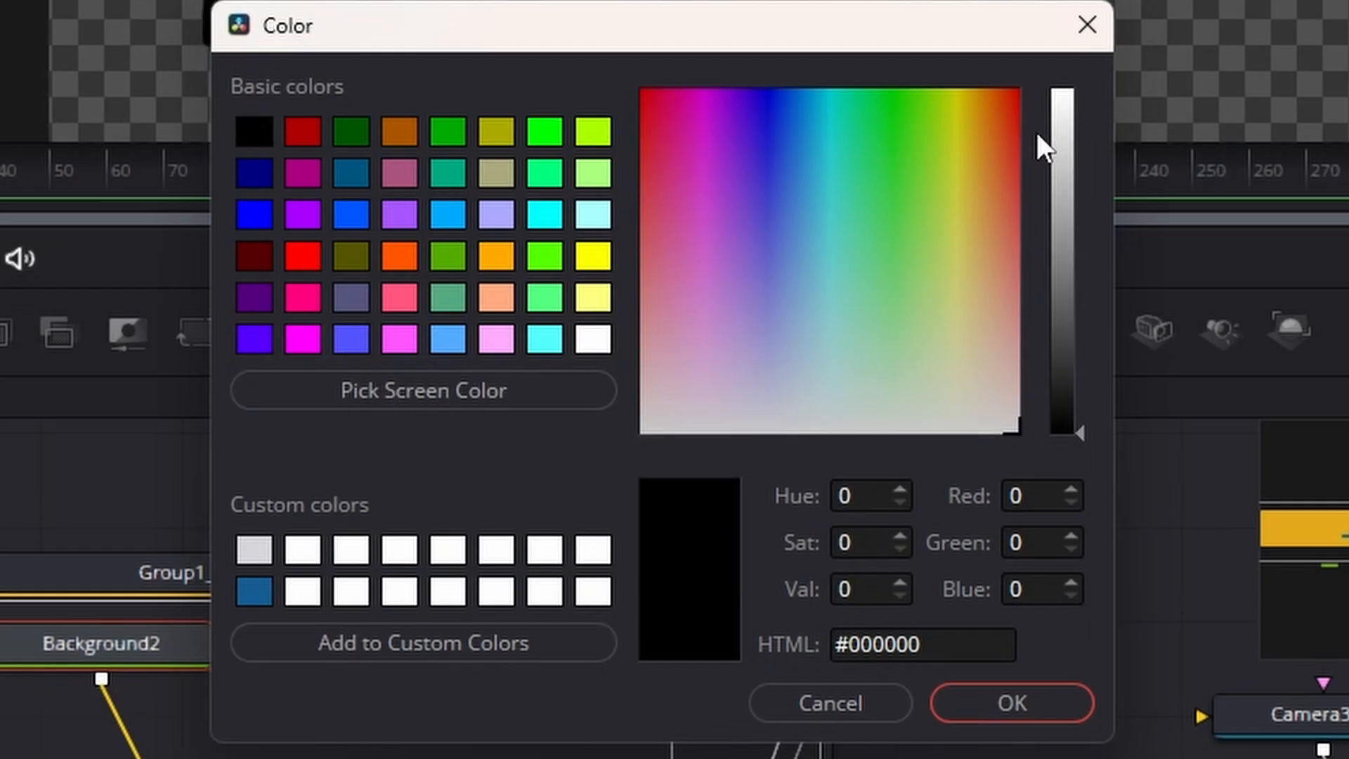
pyautogui.click(993, 151)
pyautogui.click(1061, 128)
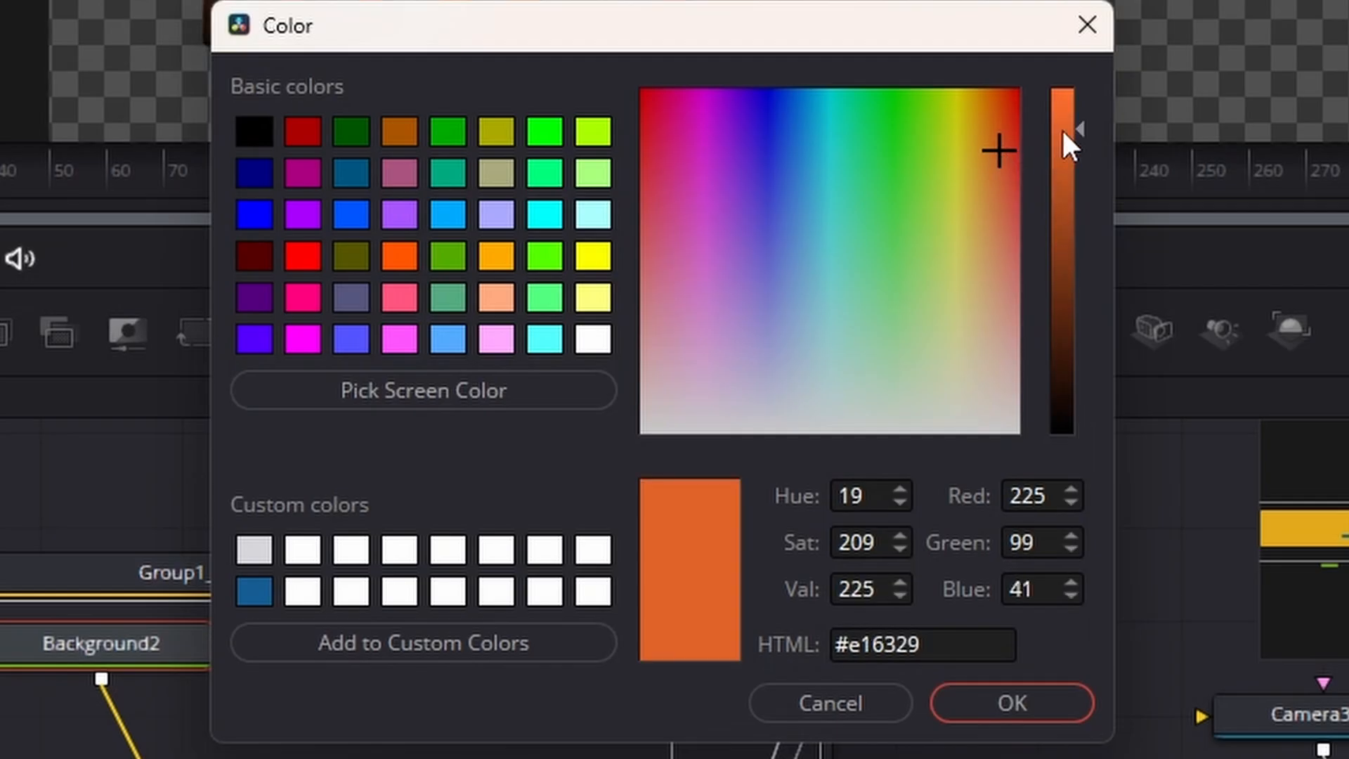
pyautogui.click(1010, 706)
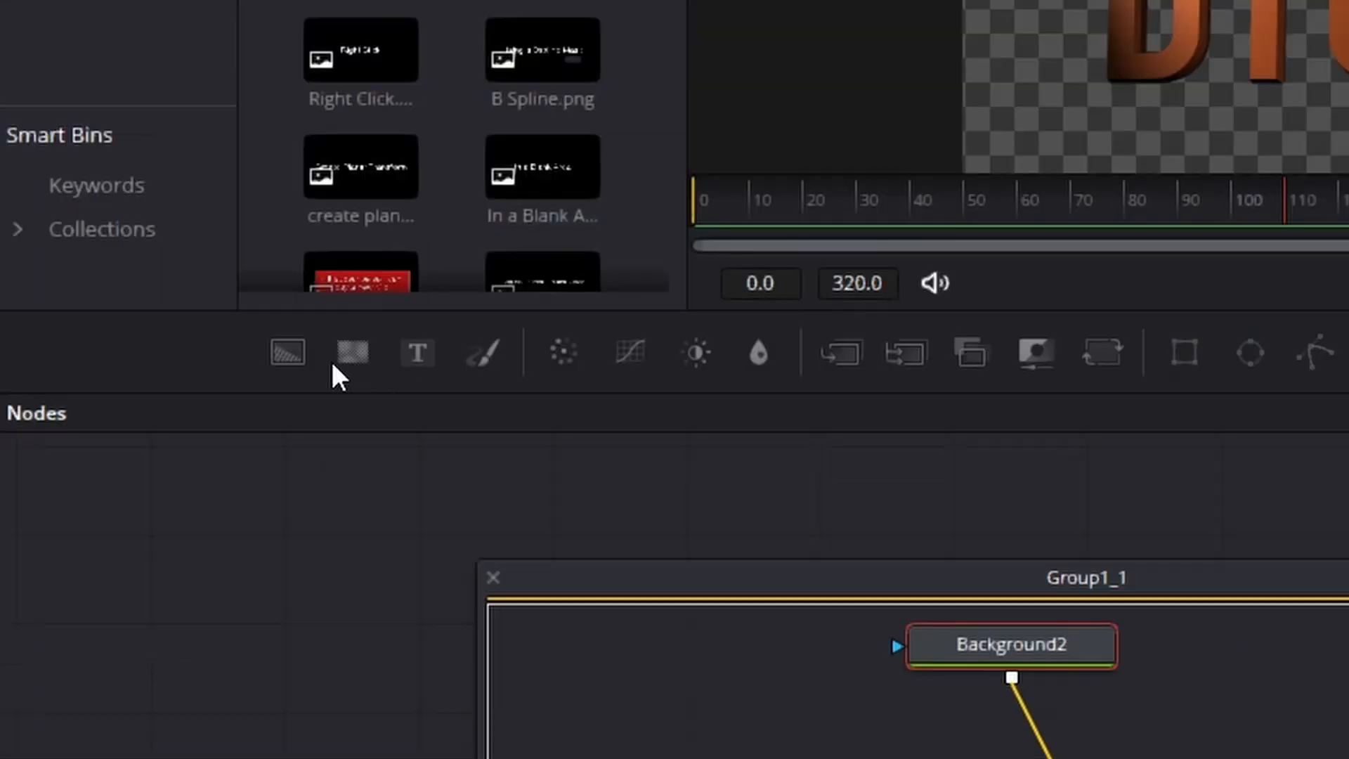
# Add a Fast Noise node beside Background2 in the group and connect it as Background2's effect mask
pyautogui.moveTo(358, 357); pyautogui.dragTo(648, 681)
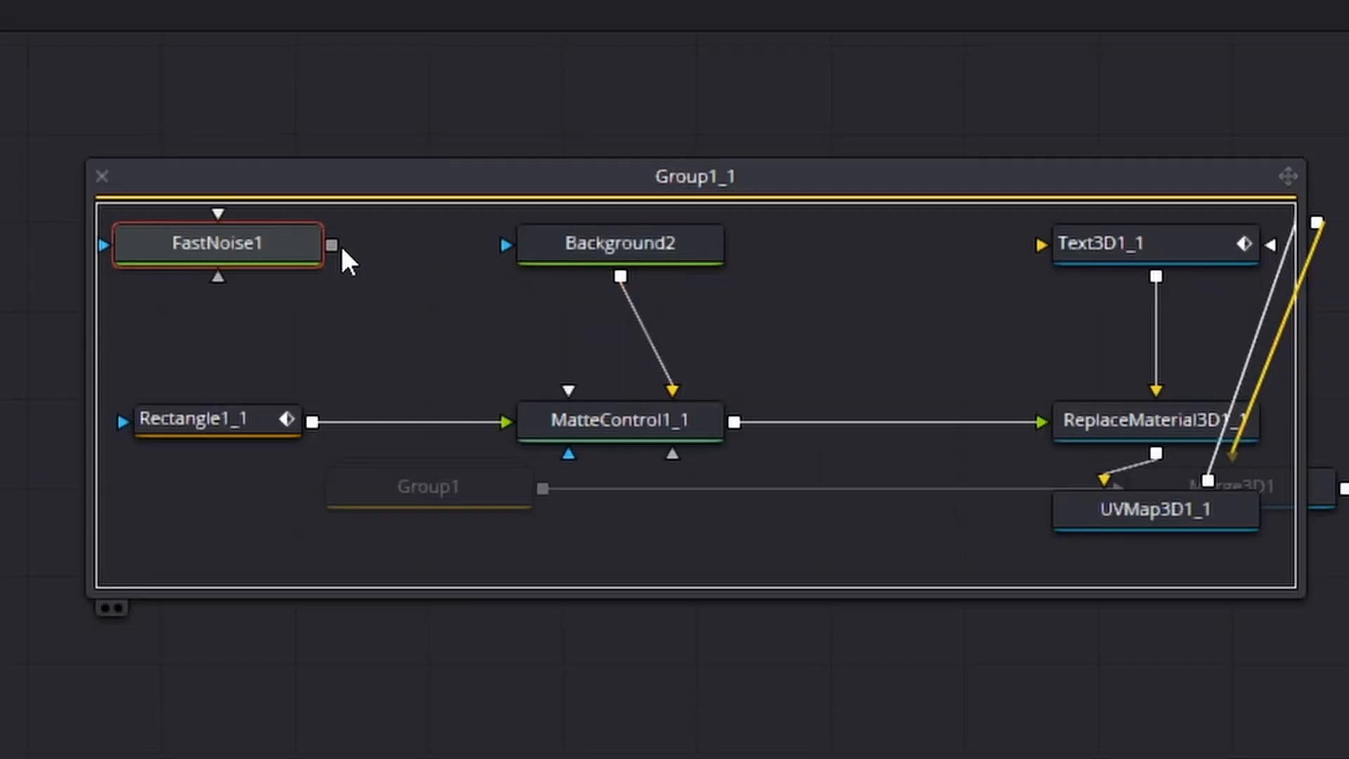
pyautogui.moveTo(723, 647); pyautogui.dragTo(1023, 666)
pyautogui.moveTo(636, 274); pyautogui.dragTo(633, 267)
pyautogui.moveTo(317, 255); pyautogui.dragTo(451, 255)
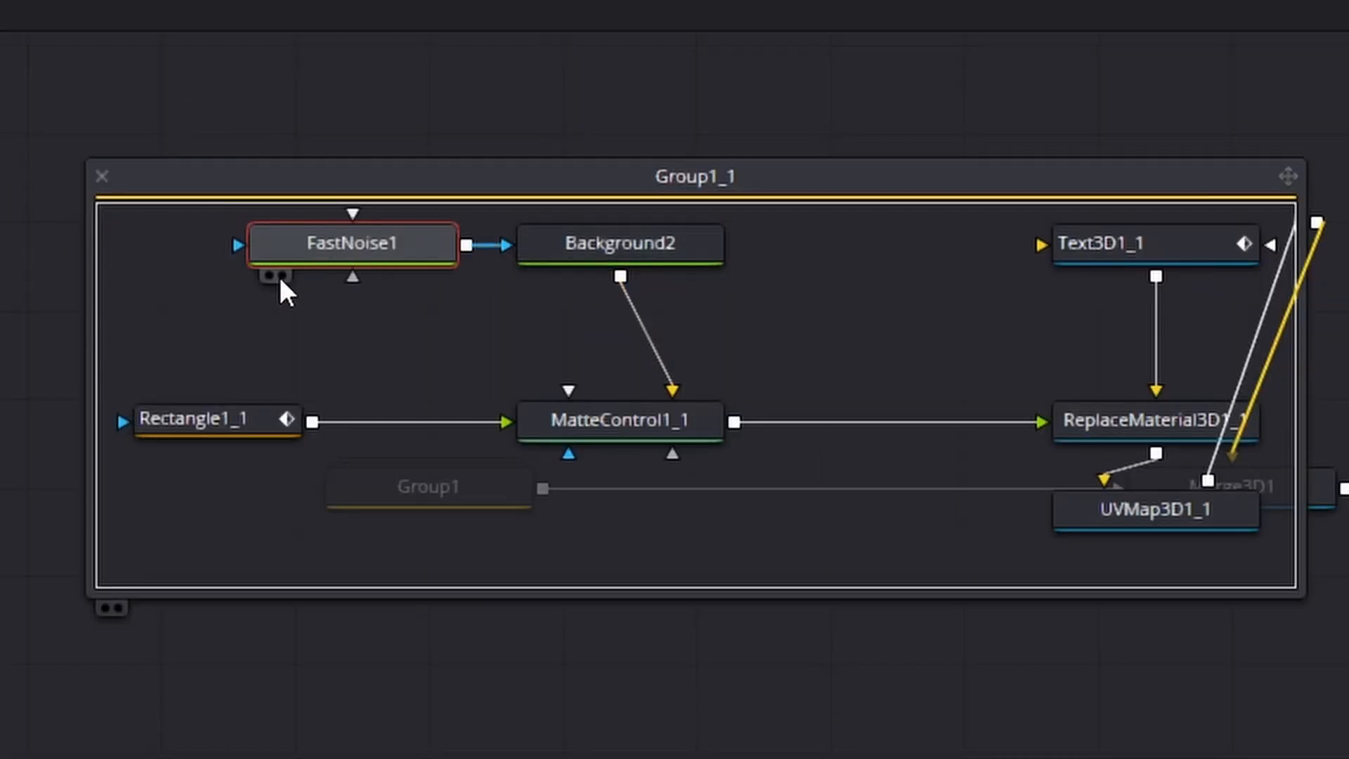
# View FastNoise1 on its own and raise its Contrast to about 1.95 and its Scale to about 5.98
pyautogui.click(282, 275)
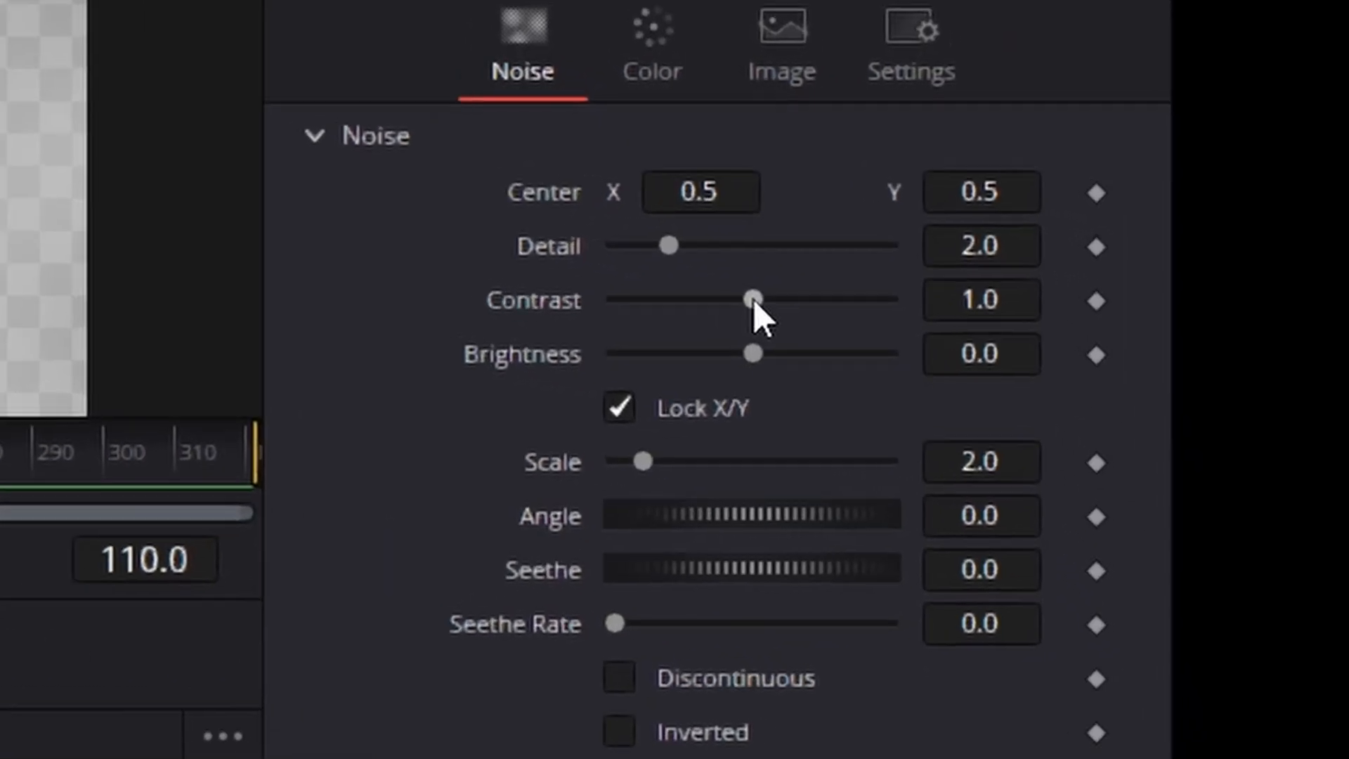
pyautogui.moveTo(1050, 379); pyautogui.dragTo(1072, 379)
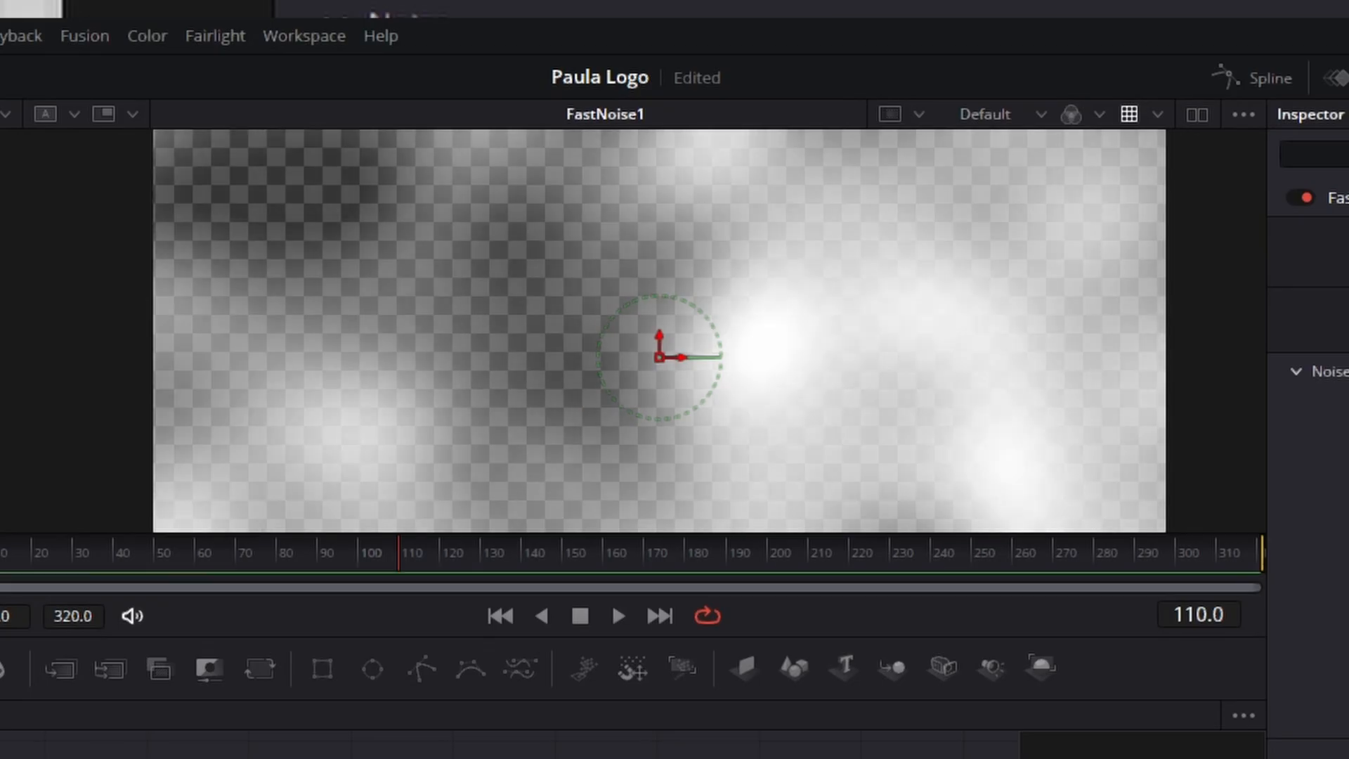
pyautogui.moveTo(1348, 566); pyautogui.dragTo(1348, 562)
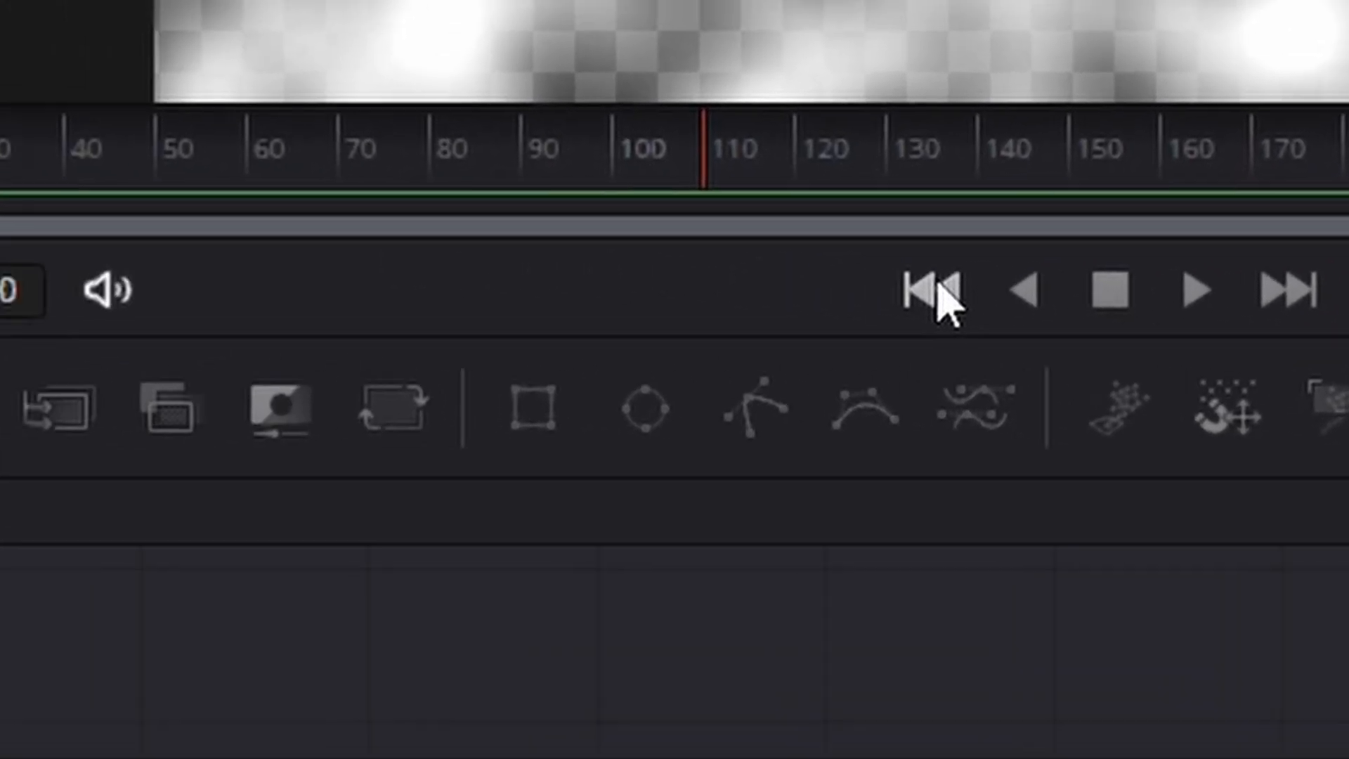
# Animate FastNoise1's Center from X 0.5 at the first frame to a higher X near the timeline's end, and preview the moving texture
pyautogui.click(939, 286)
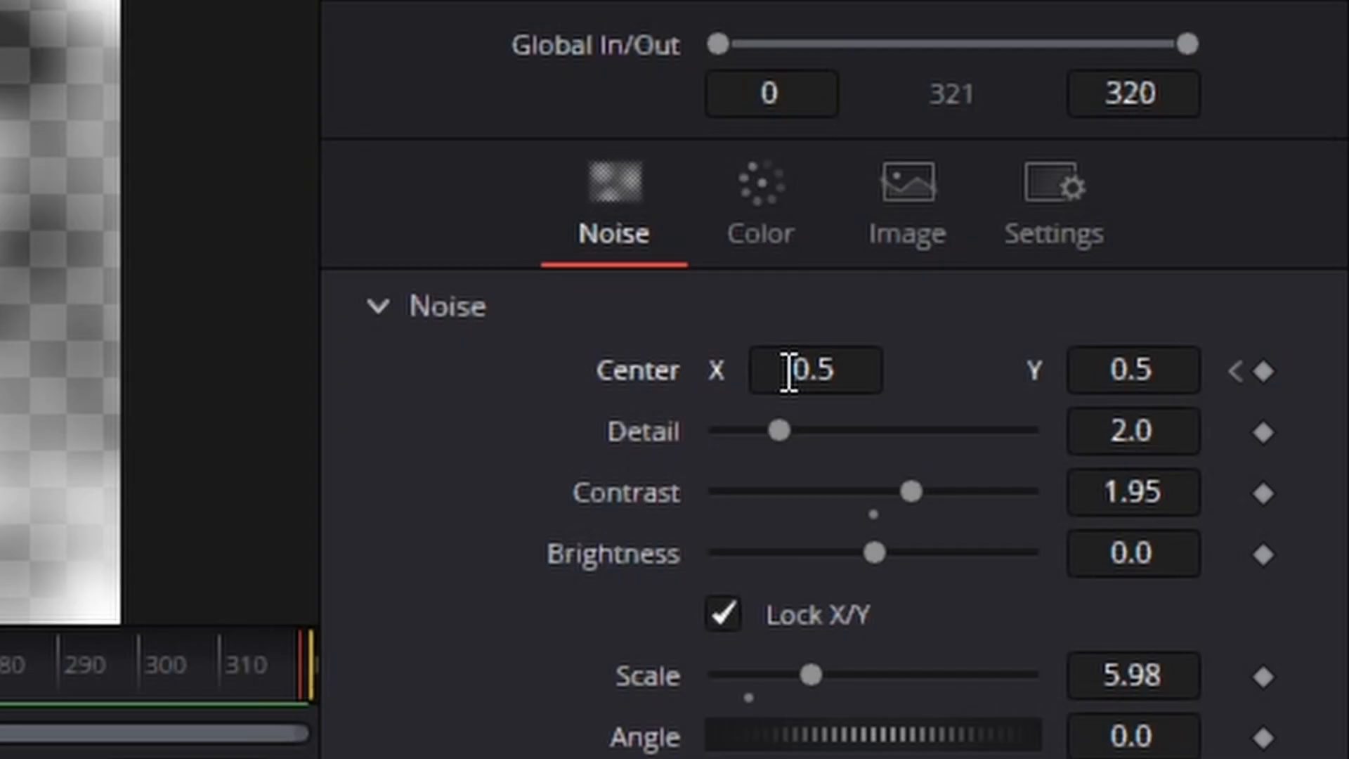
pyautogui.moveTo(789, 373); pyautogui.dragTo(1152, 374)
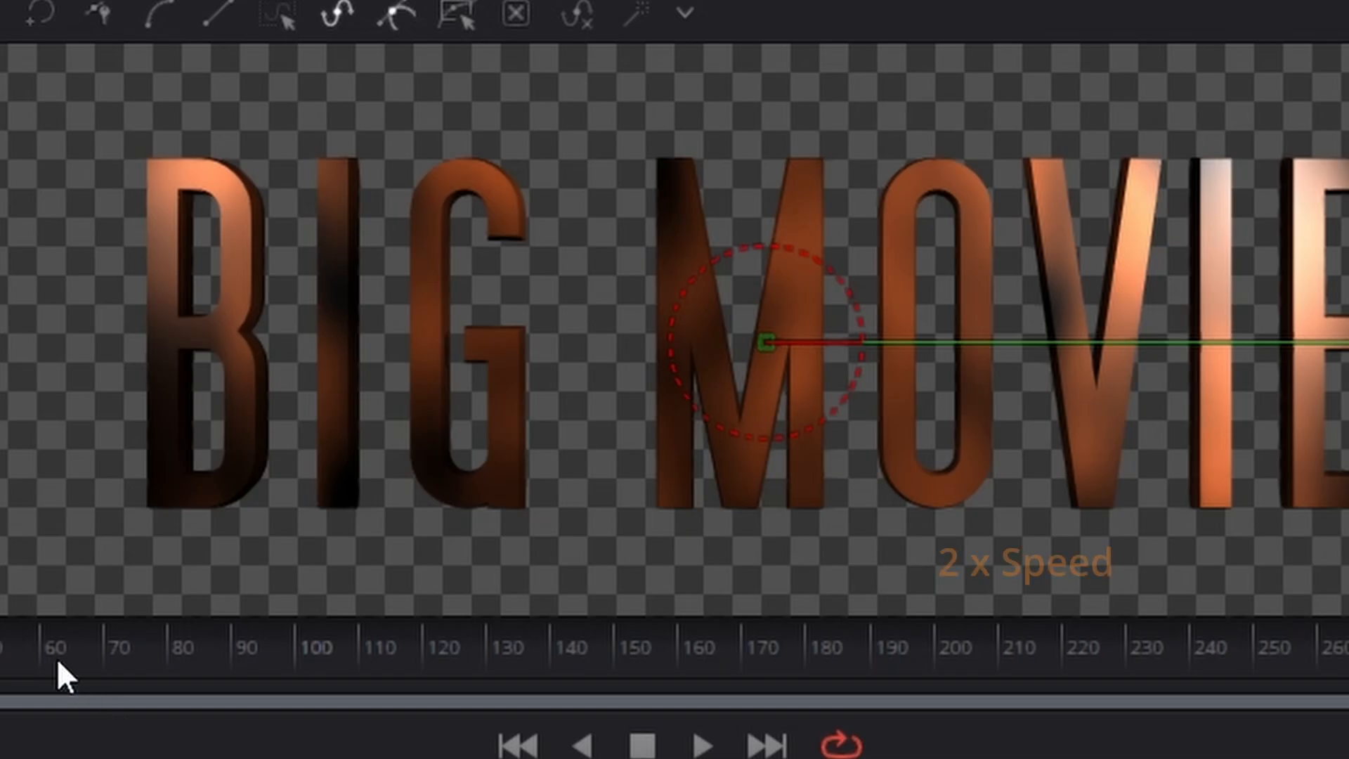
pyautogui.moveTo(57, 658); pyautogui.dragTo(124, 655)
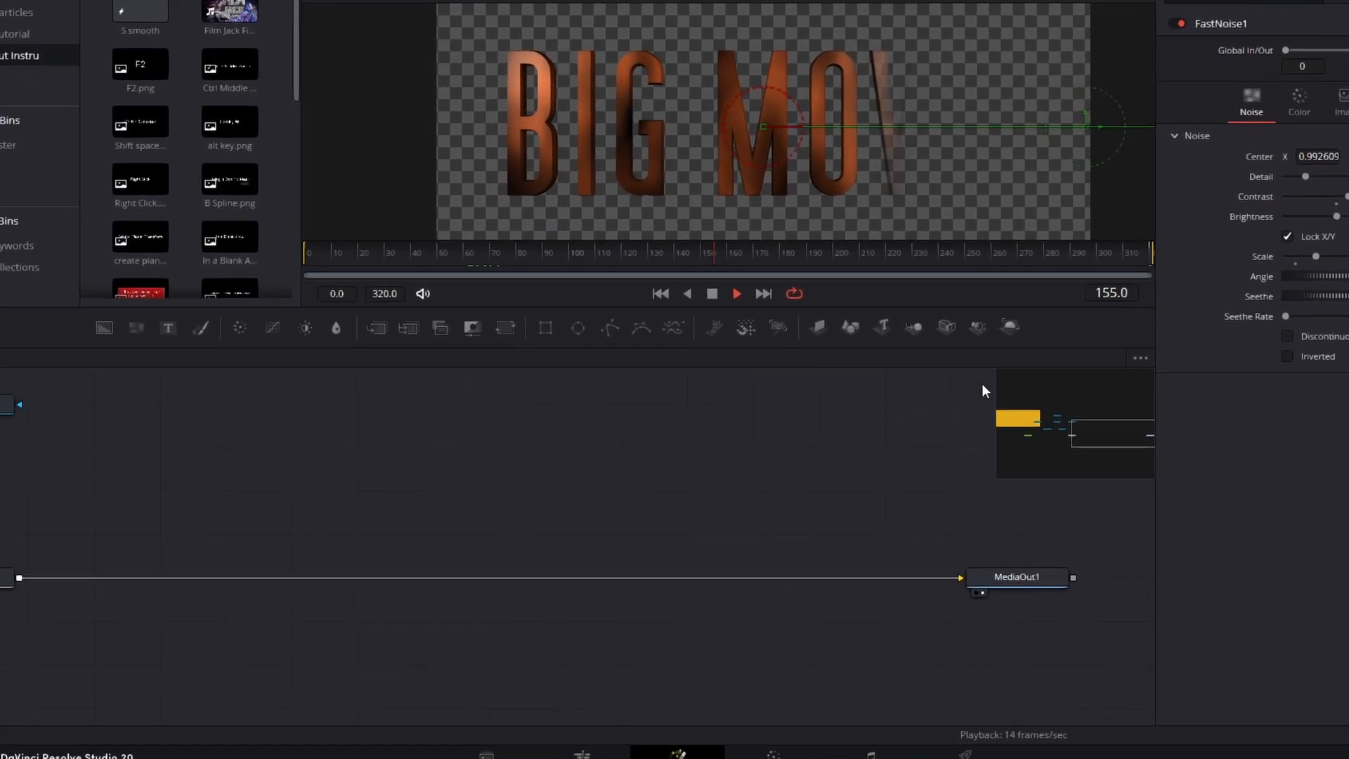
# At Rectangle1_1's frame 20 Center keyframe, narrow the mask to a Width of 0.063 and turn off Invert
pyautogui.moveTo(1106, 431); pyautogui.dragTo(1028, 413)
pyautogui.moveTo(1348, 292); pyautogui.dragTo(1322, 297)
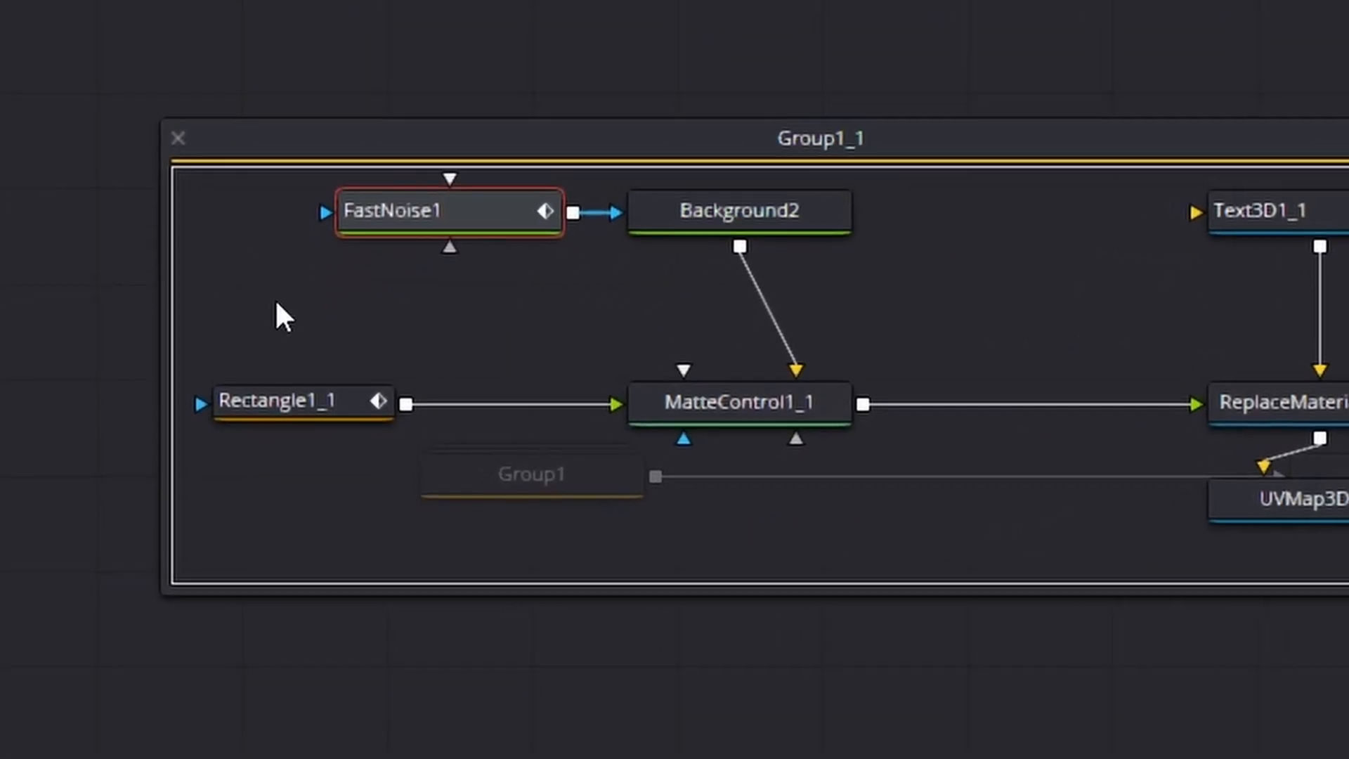
pyautogui.click(297, 385)
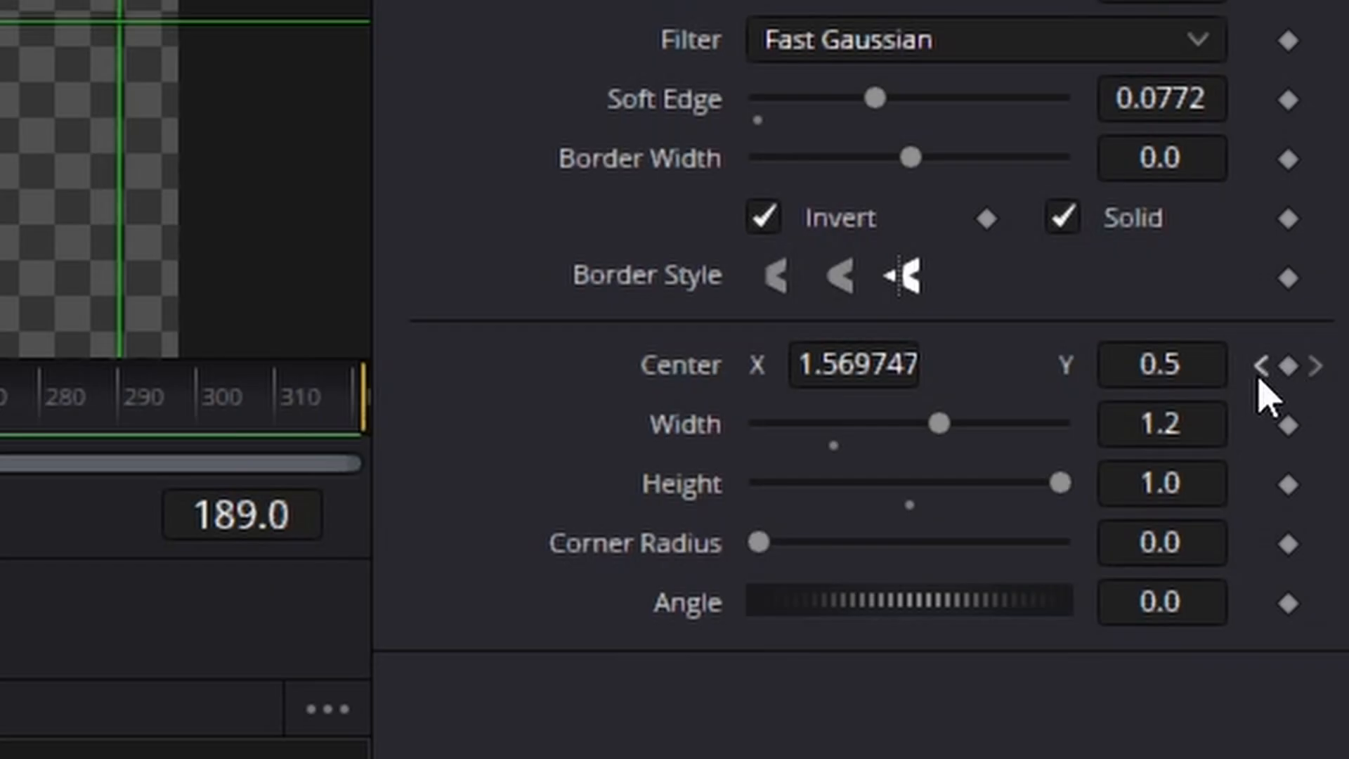
pyautogui.click(1262, 365)
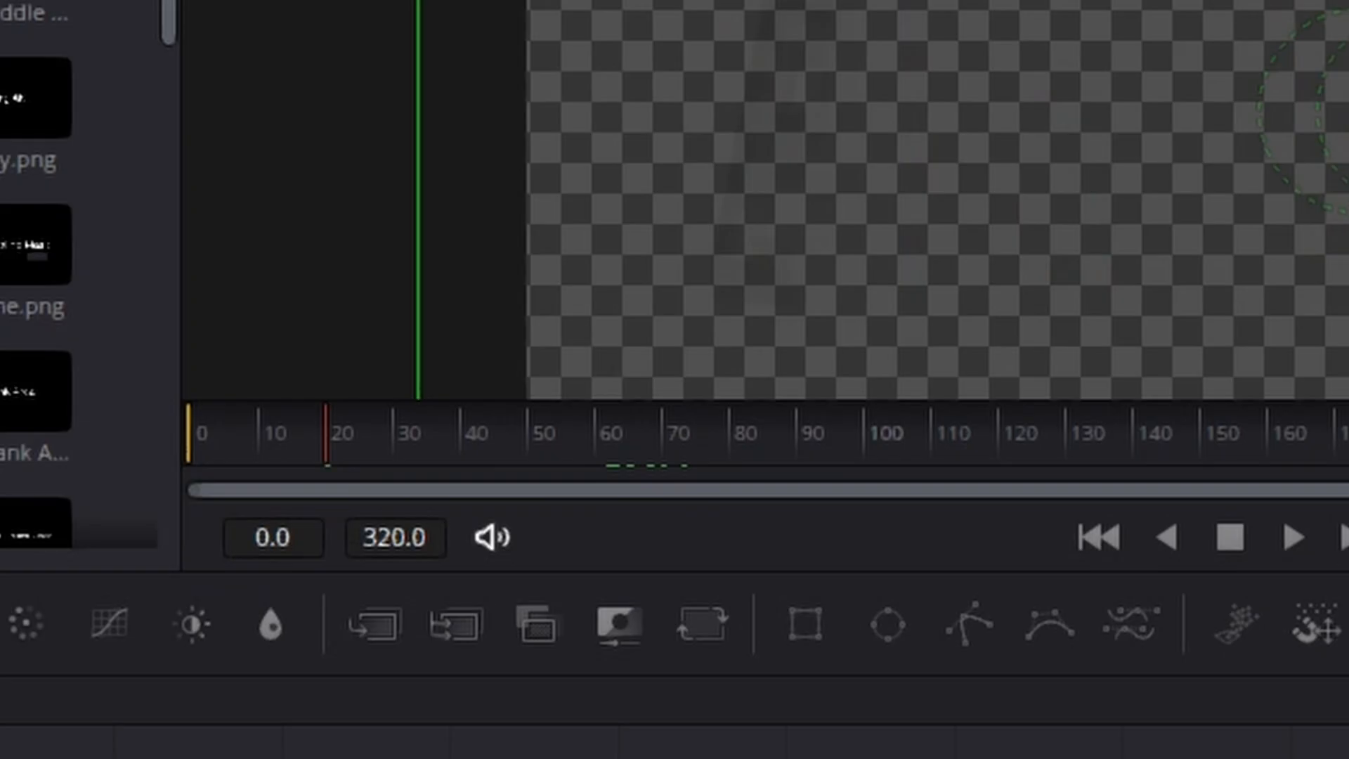
pyautogui.scroll(-4, 938, 201)
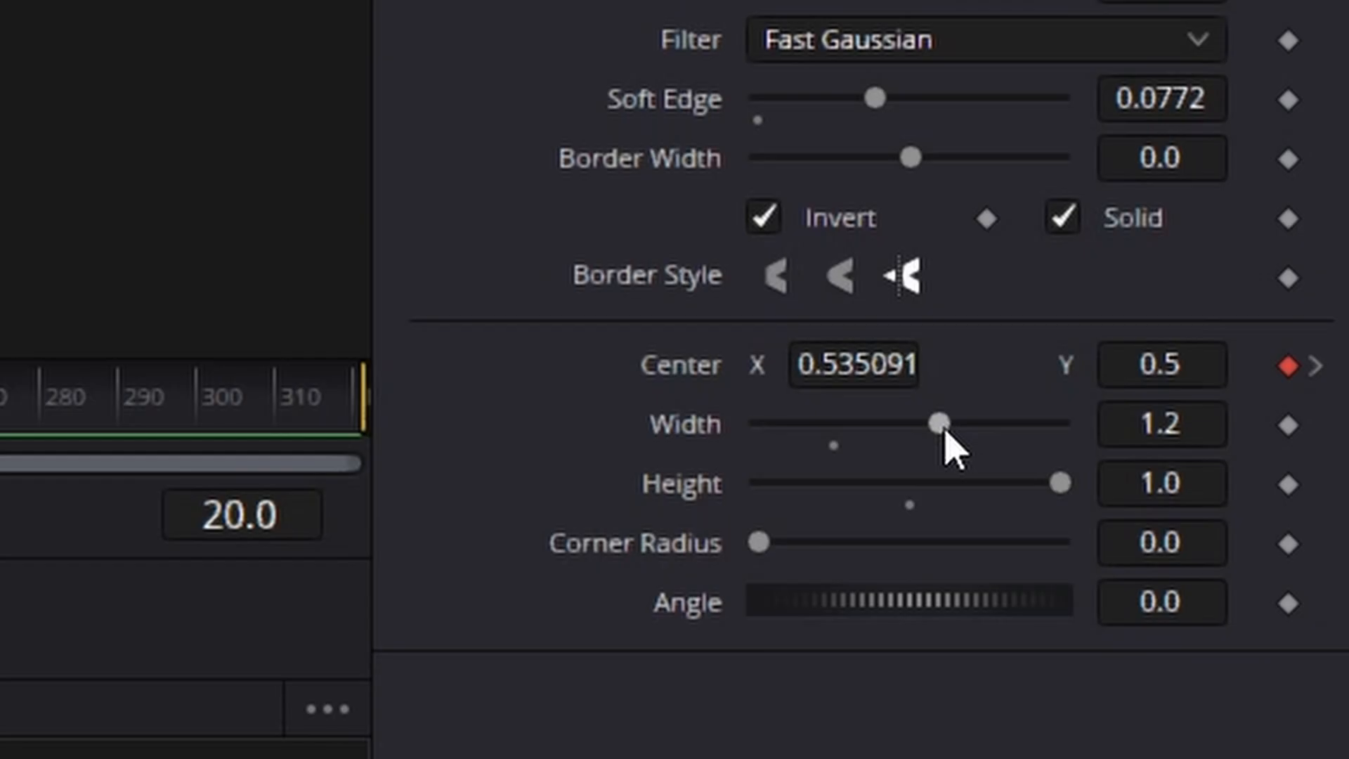
pyautogui.moveTo(943, 428); pyautogui.dragTo(893, 431)
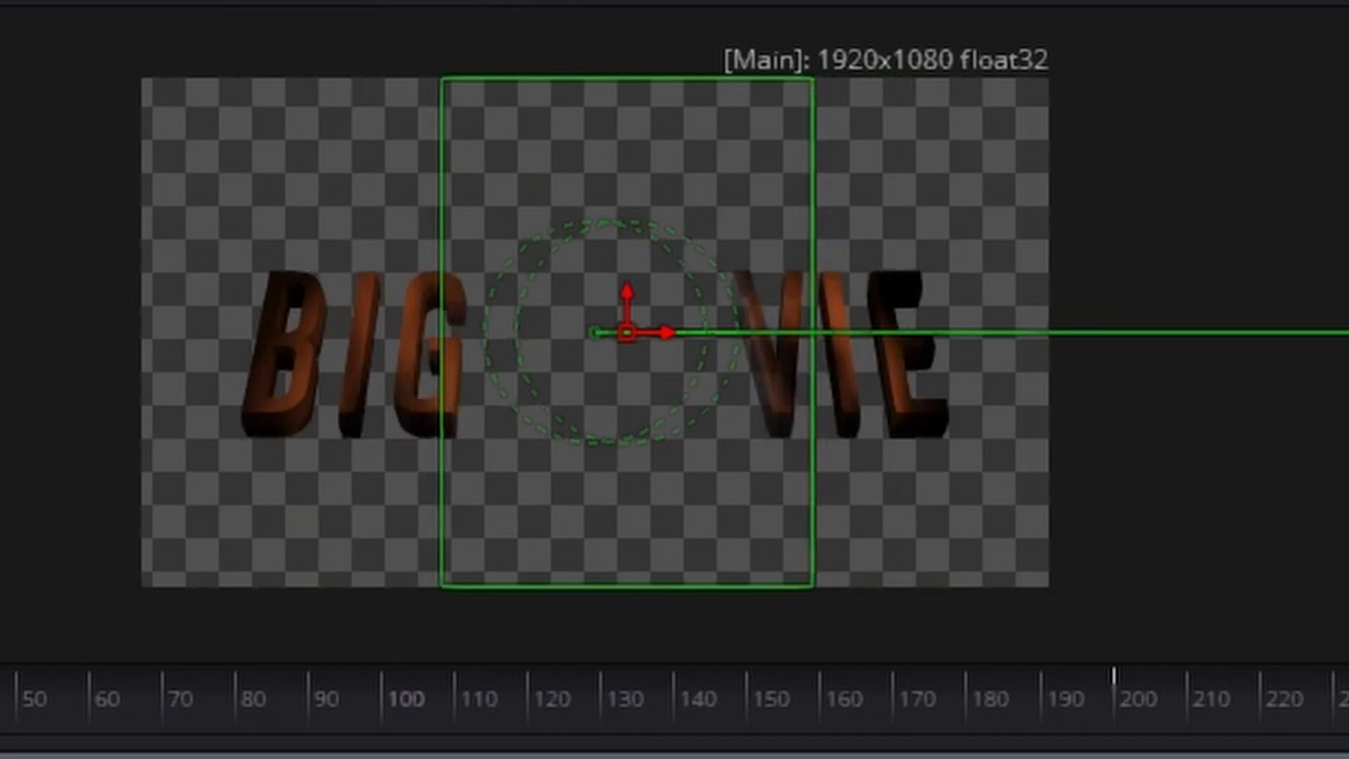
pyautogui.moveTo(824, 434); pyautogui.dragTo(771, 434)
pyautogui.scroll(5, 548, 340)
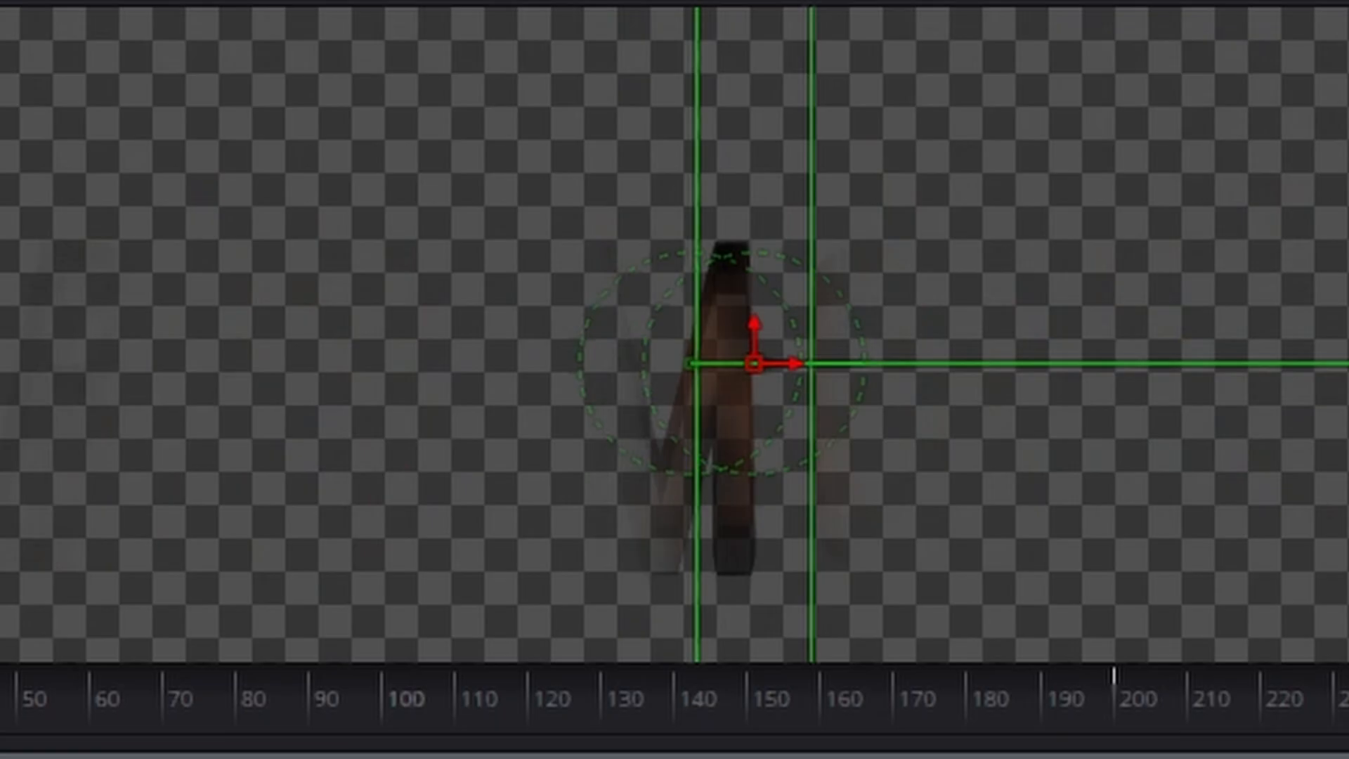
pyautogui.click(790, 368)
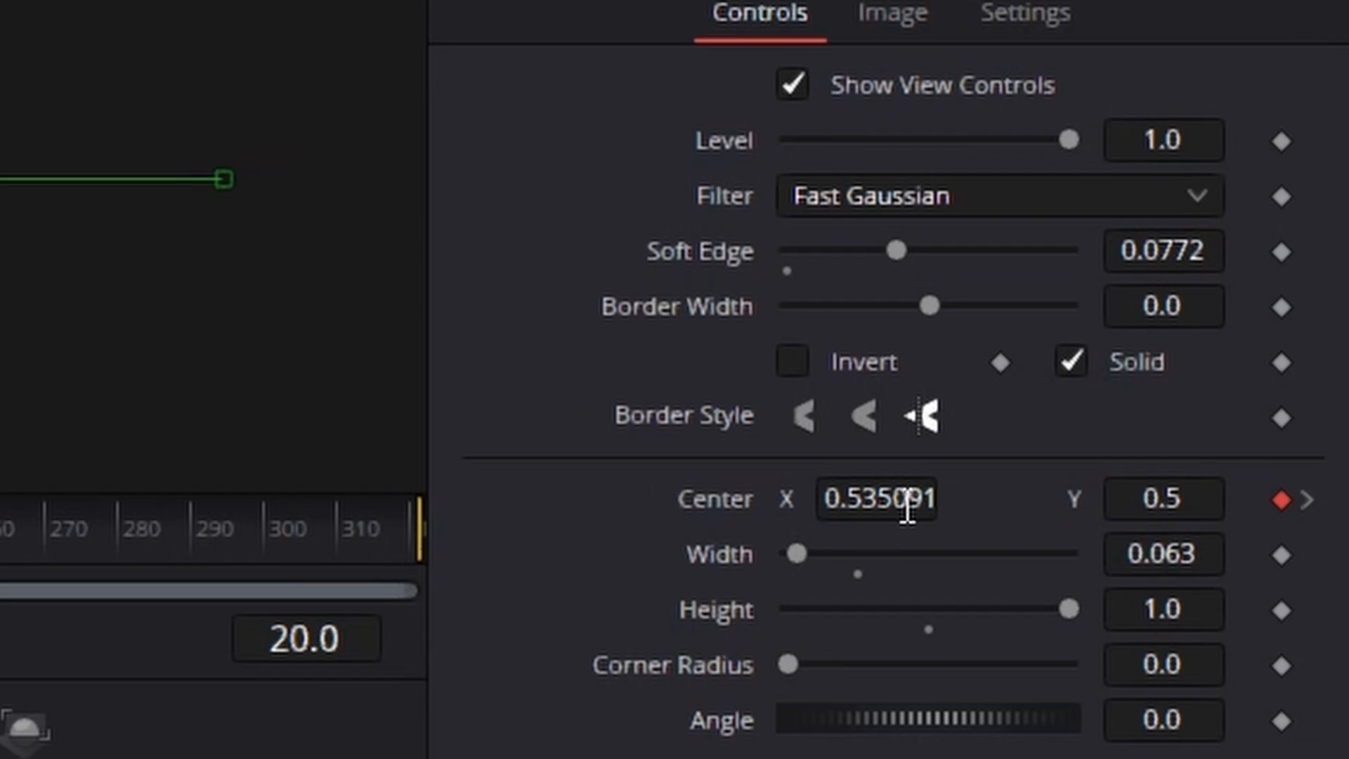
# Set Rectangle1_1's Center X at frame 20 to about -0.11, placing the narrow mask just outside the image's left edge
pyautogui.moveTo(908, 506); pyautogui.dragTo(3, 506)
pyautogui.moveTo(1342, 573); pyautogui.dragTo(1008, 572)
pyautogui.scroll(4, 536, 398)
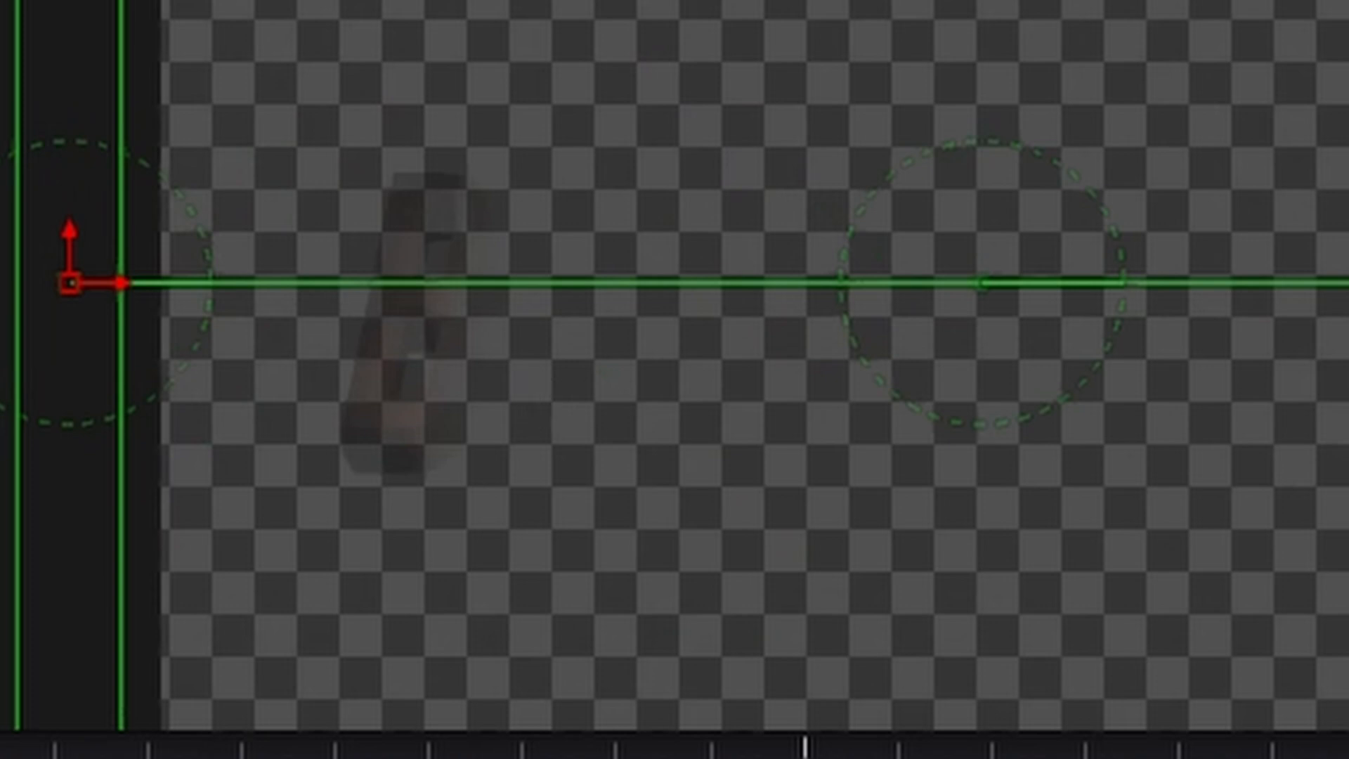
pyautogui.moveTo(121, 282); pyautogui.dragTo(31, 283)
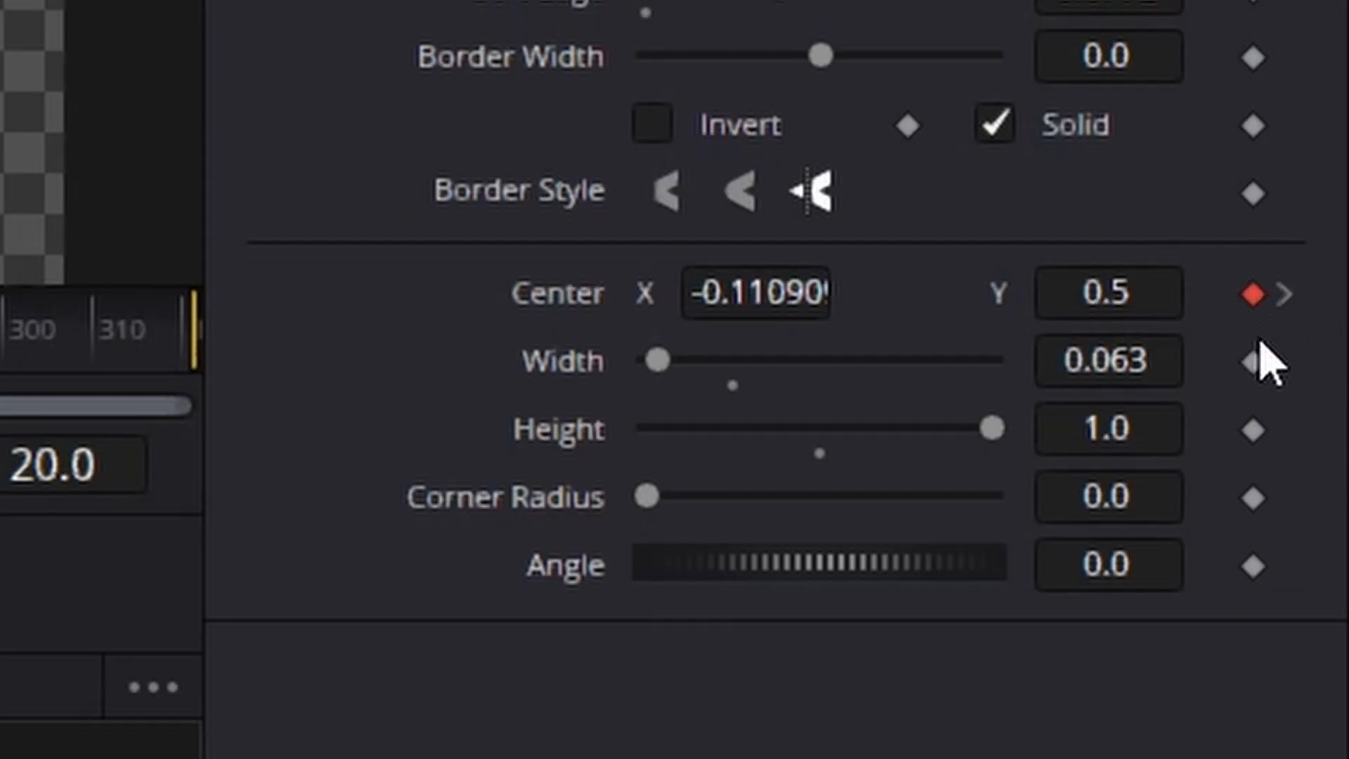
# At Rectangle1_1's frame 200 keyframe, lower Center X to bring the mask closer to the image's right edge, and play the sweep
pyautogui.click(1283, 294)
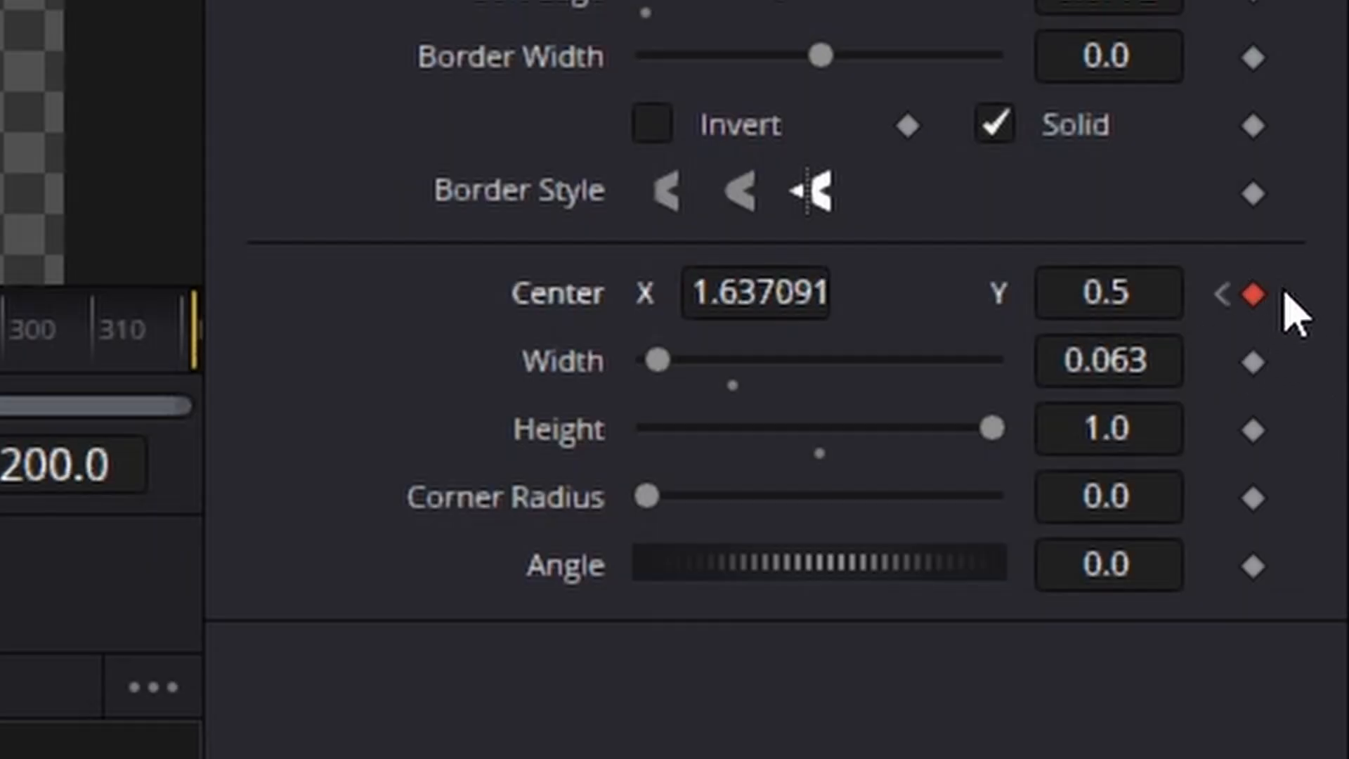
pyautogui.moveTo(984, 362); pyautogui.dragTo(750, 353)
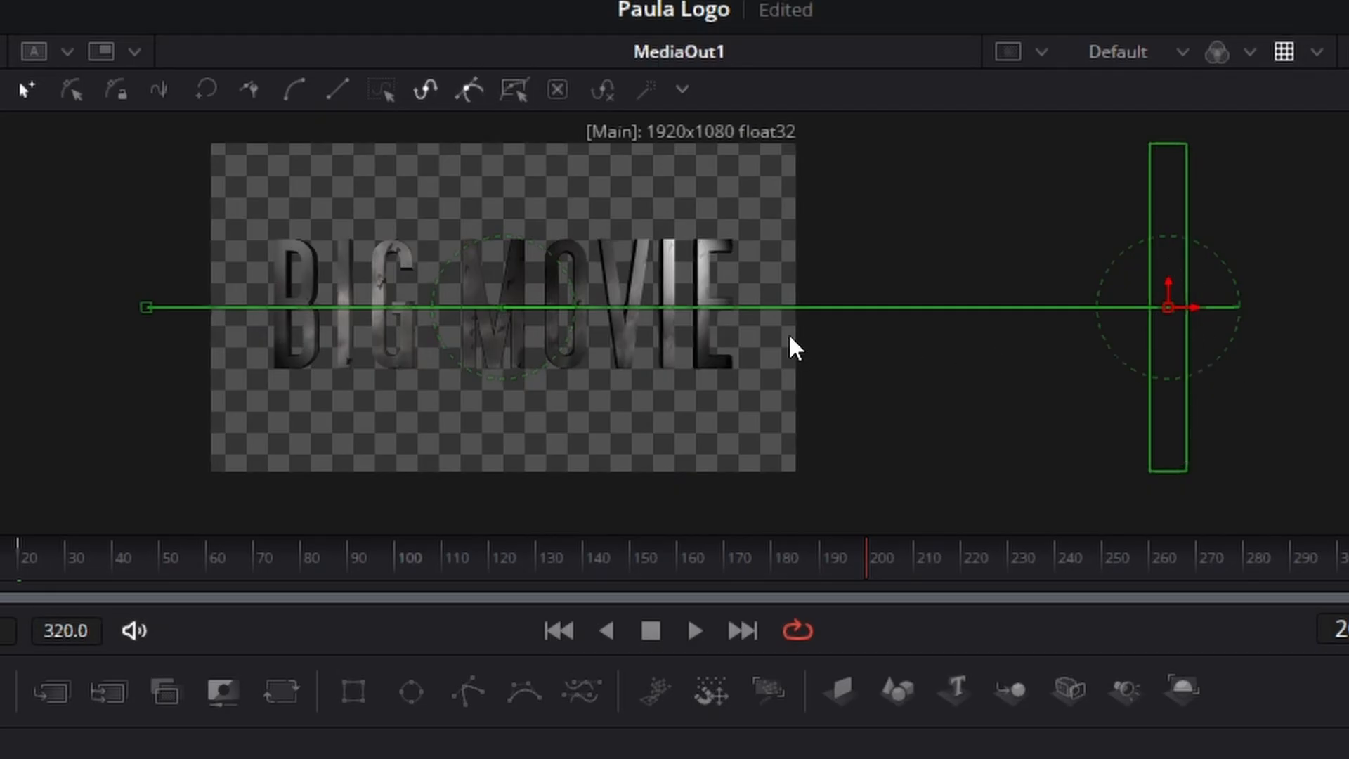
pyautogui.scroll(2, 780, 325)
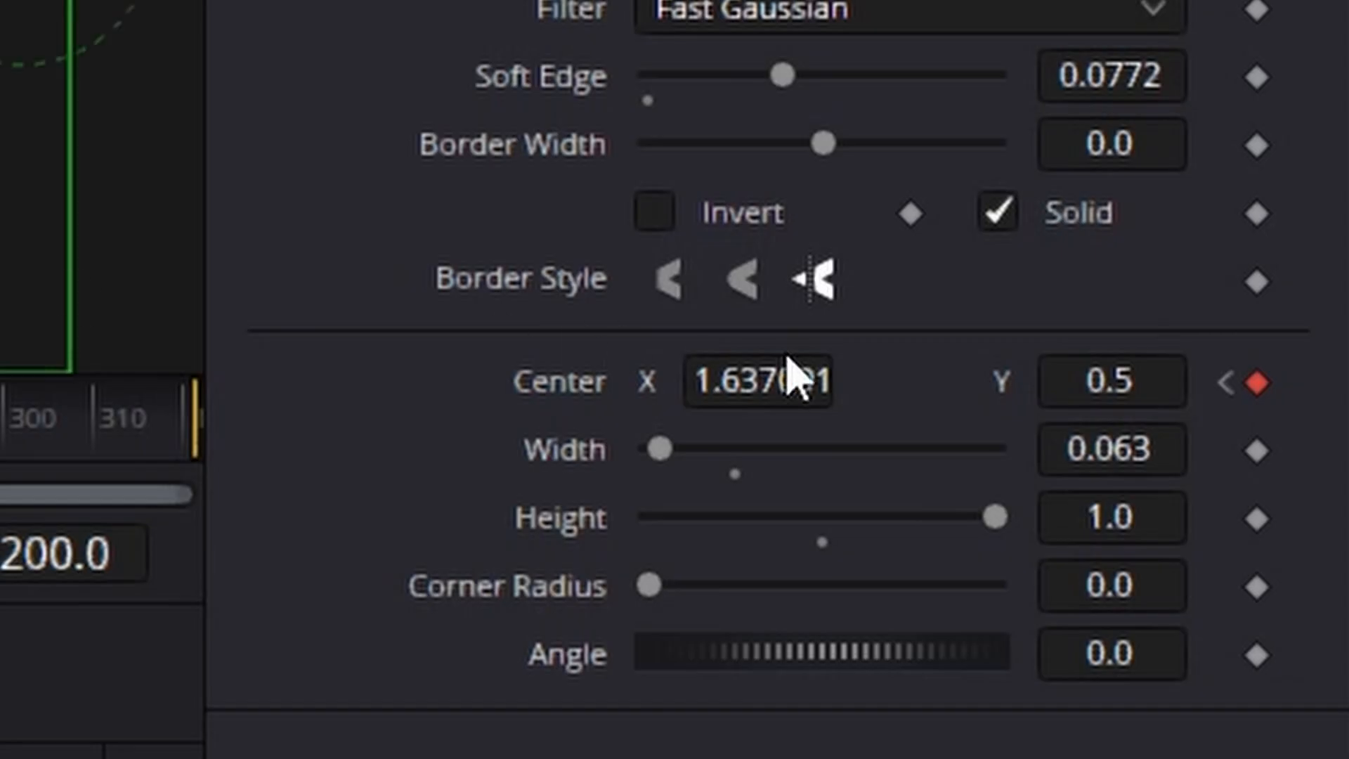
pyautogui.moveTo(782, 385); pyautogui.dragTo(436, 386)
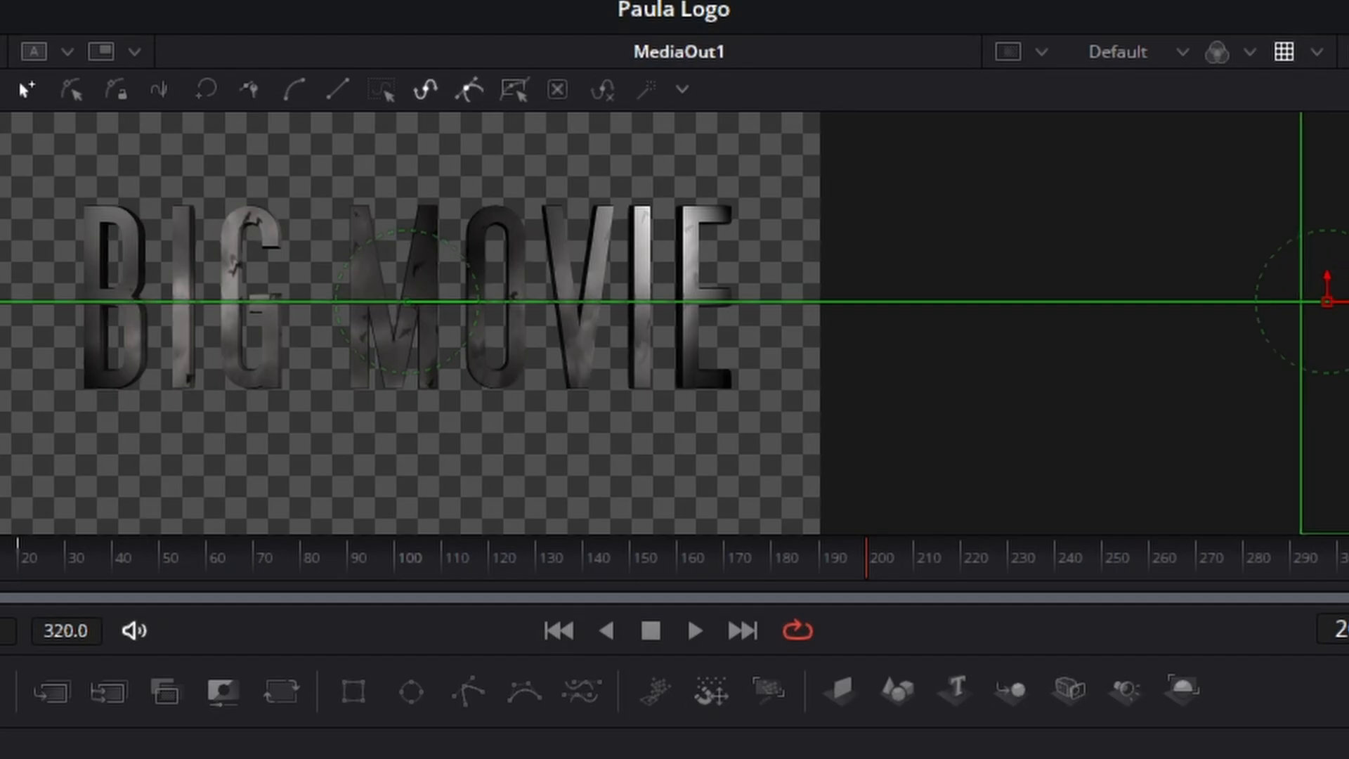
pyautogui.moveTo(759, 381); pyautogui.dragTo(457, 382)
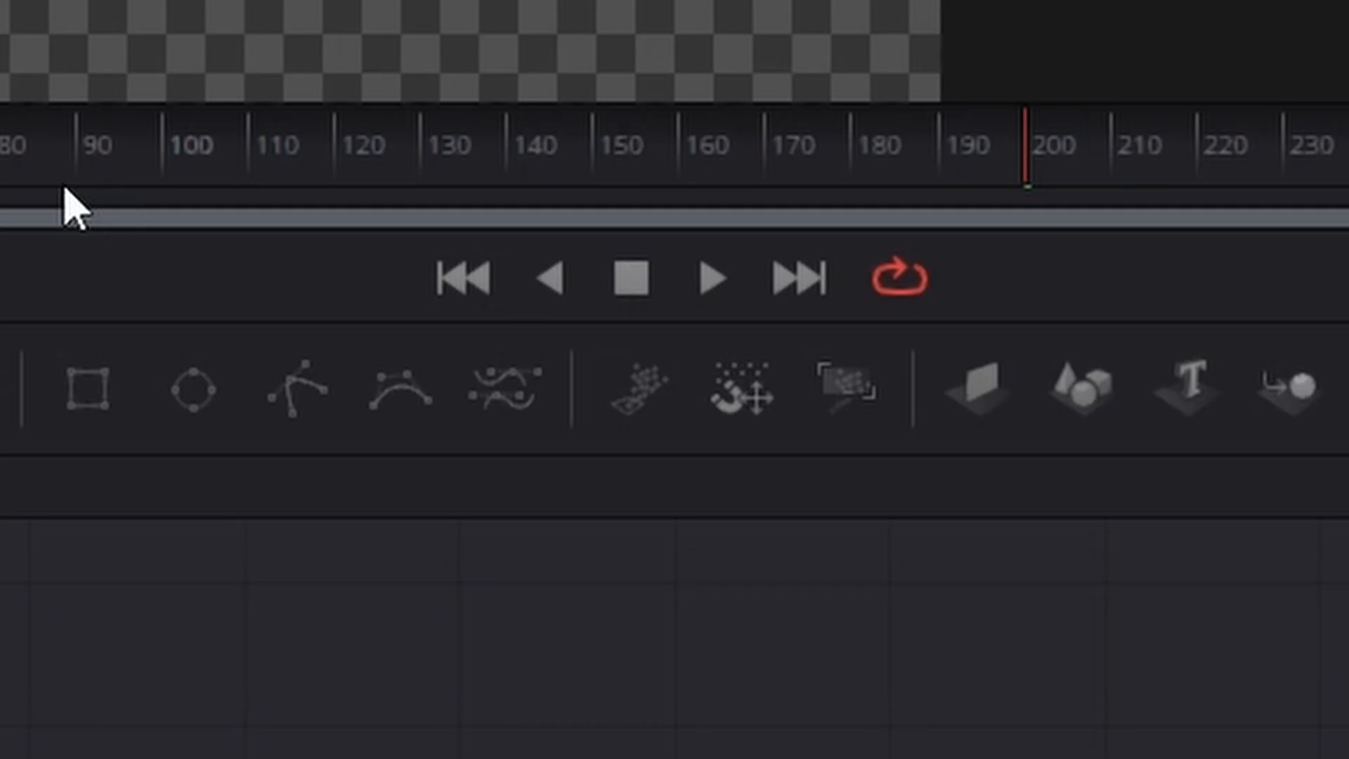
pyautogui.click(710, 279)
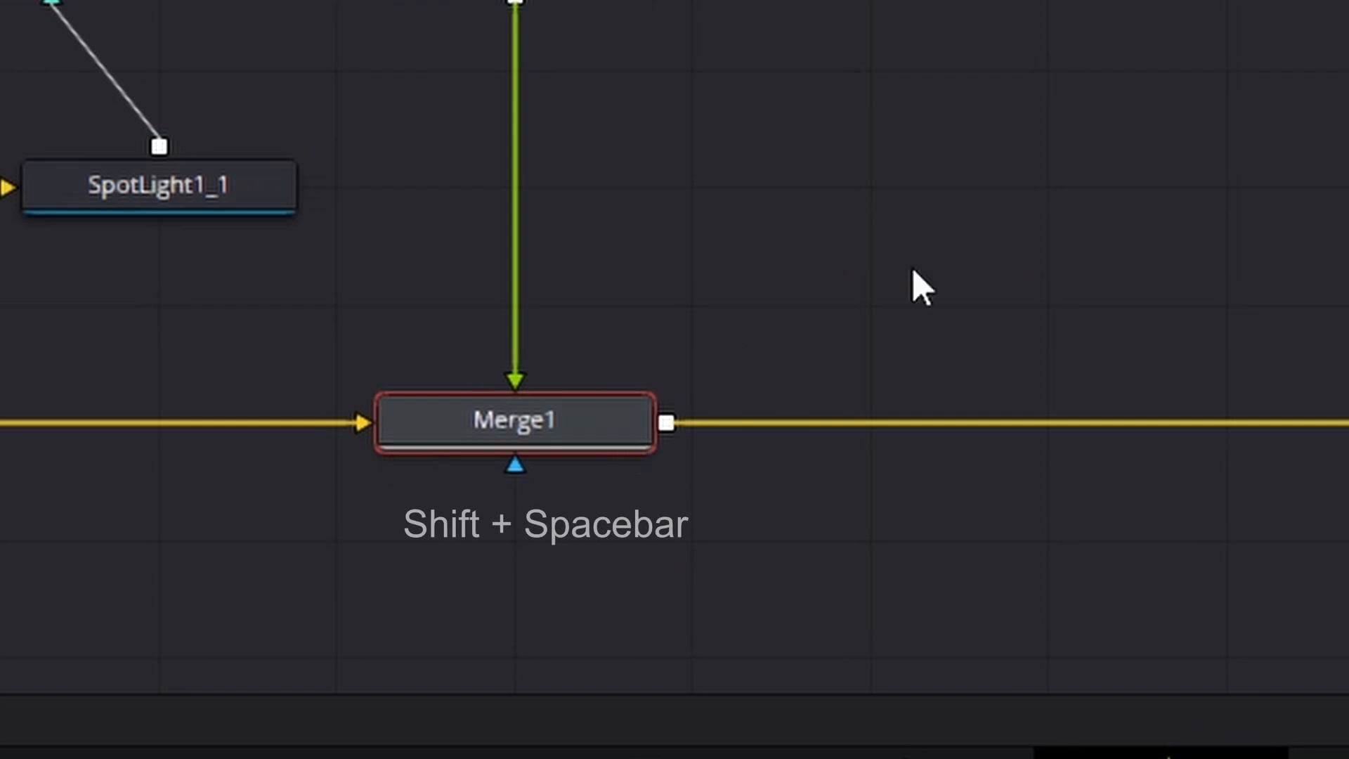
# Add a Soft Glow node after Merge1
pyautogui.hotkey('shift', 'space')
pyautogui.write('soft')
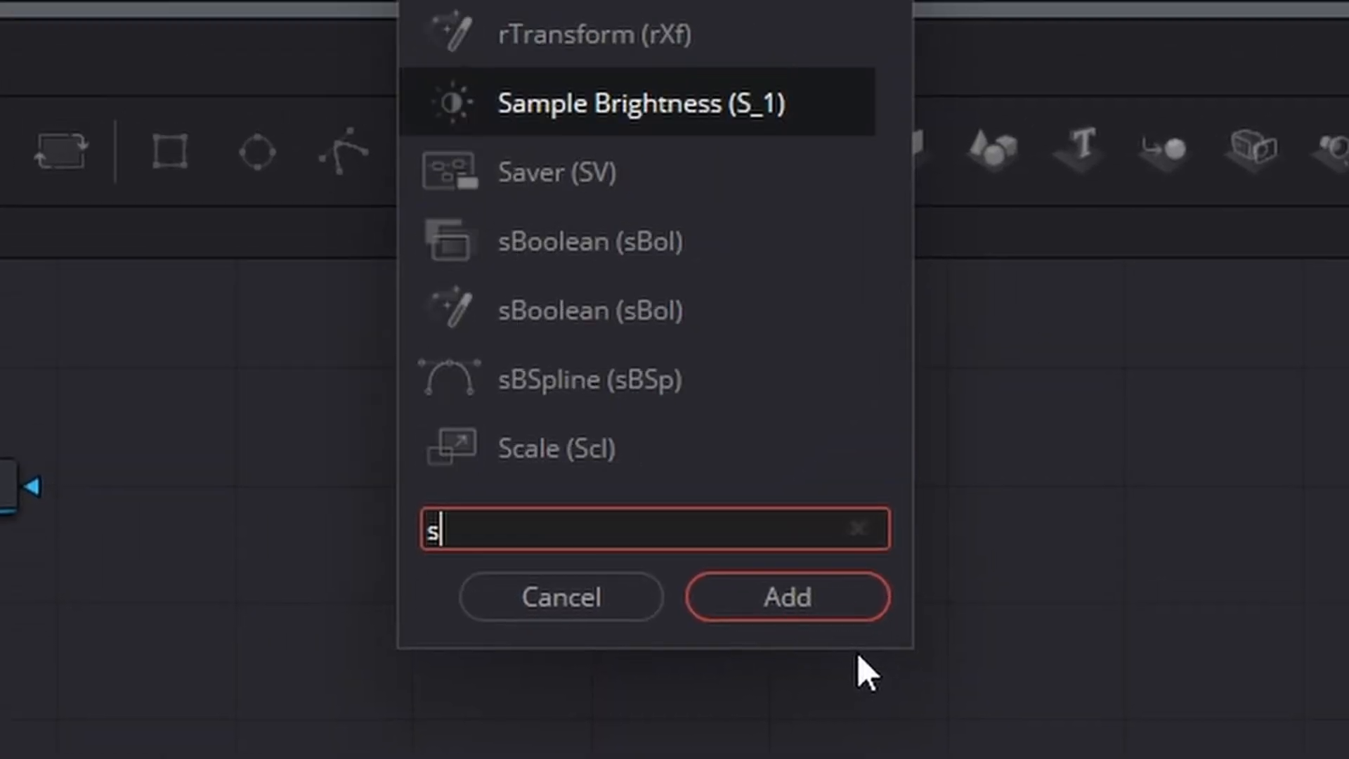
pyautogui.write('oft')
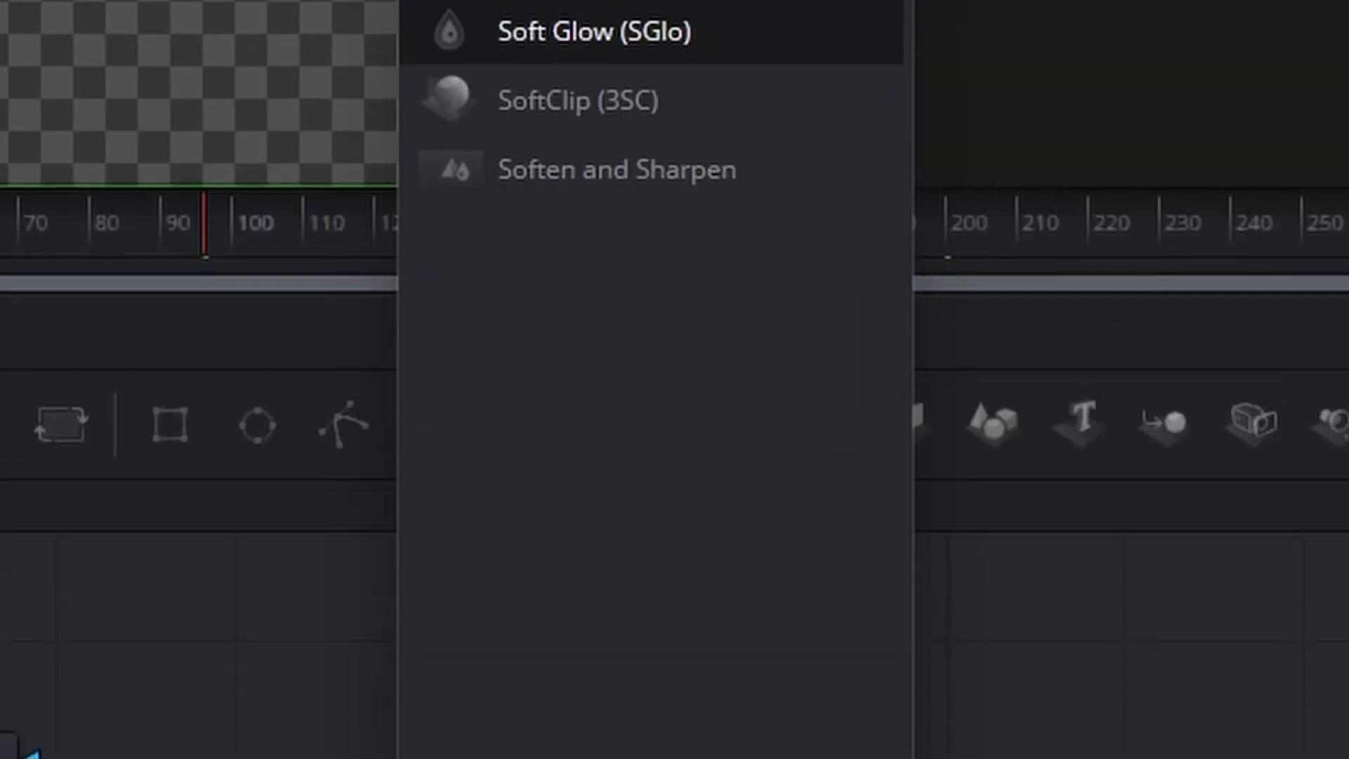
pyautogui.press('Return')
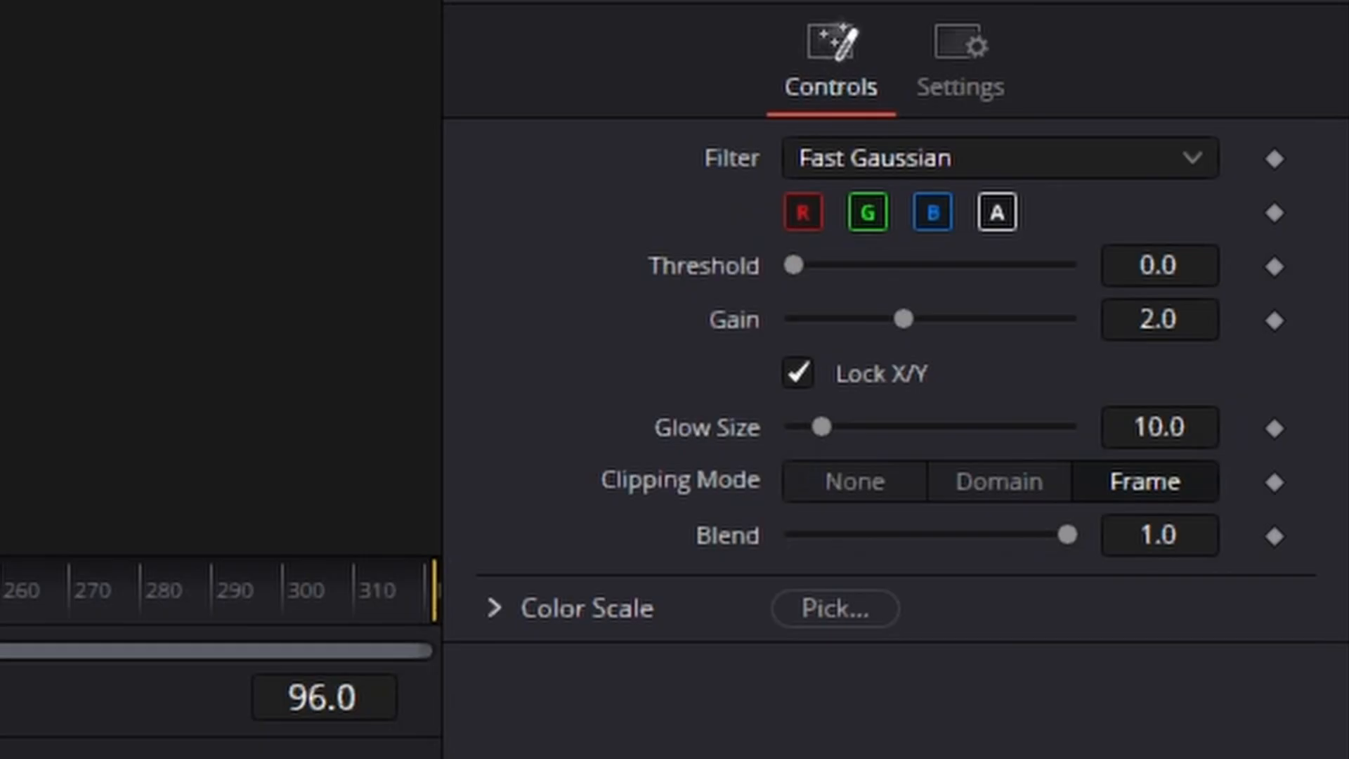
# Set the Soft Glow node's Gain to 4.5 to strengthen the glow on the title lettering
pyautogui.click(1158, 325)
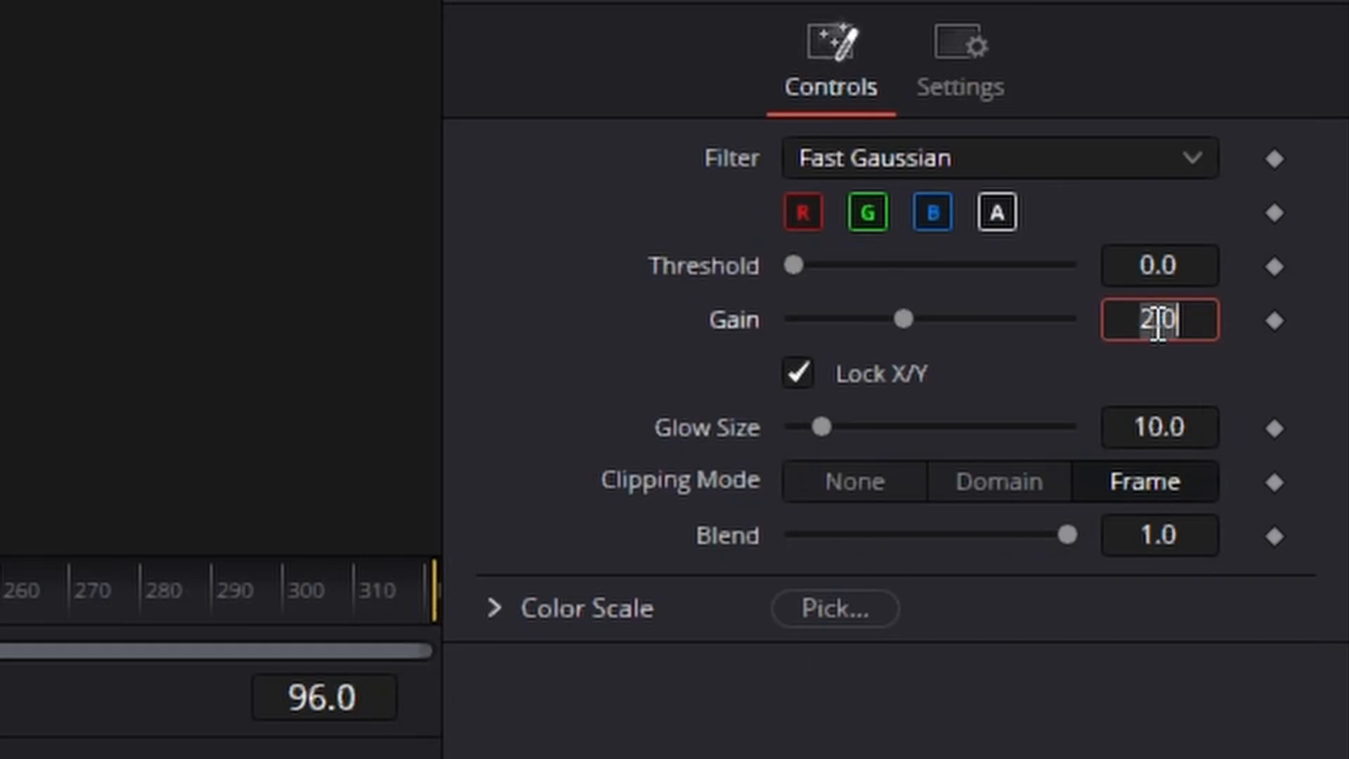
pyautogui.write('4.5')
pyautogui.press('Return')
pyautogui.scroll(3, 512, 289)
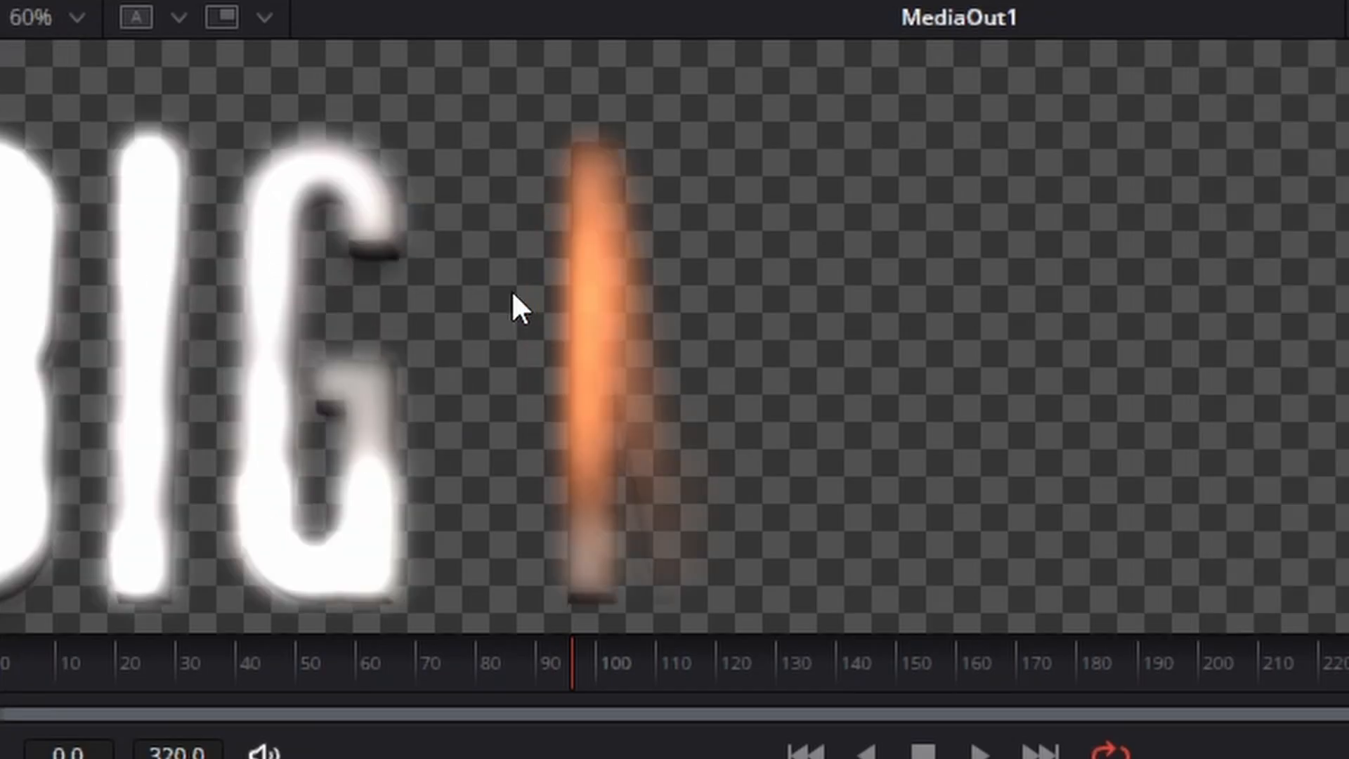
pyautogui.moveTo(773, 319); pyautogui.dragTo(1259, 298)
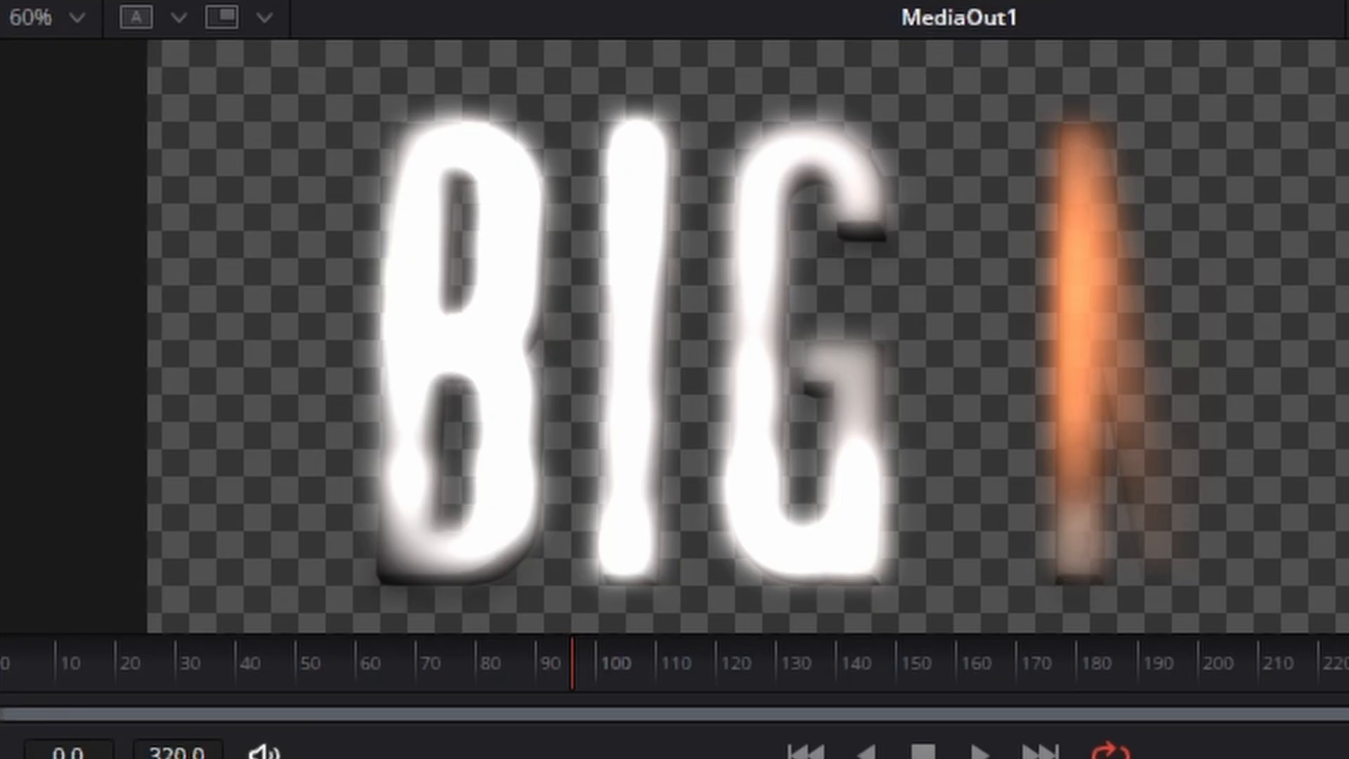
# Open Group1_1 and copy its animated Rectangle1_1 mask node
pyautogui.moveTo(799, 618); pyautogui.dragTo(773, 593)
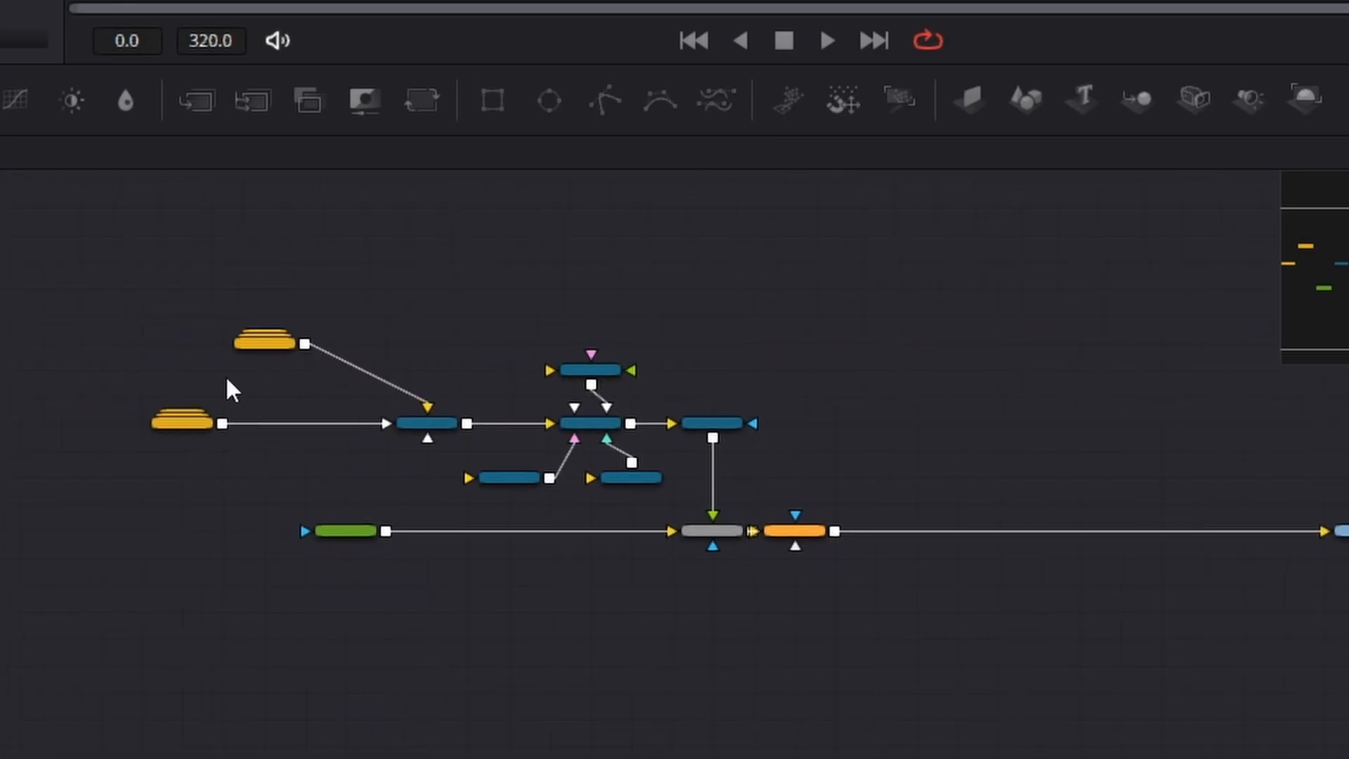
pyautogui.scroll(5, 232, 387)
pyautogui.click(360, 274)
pyautogui.doubleClick(358, 274)
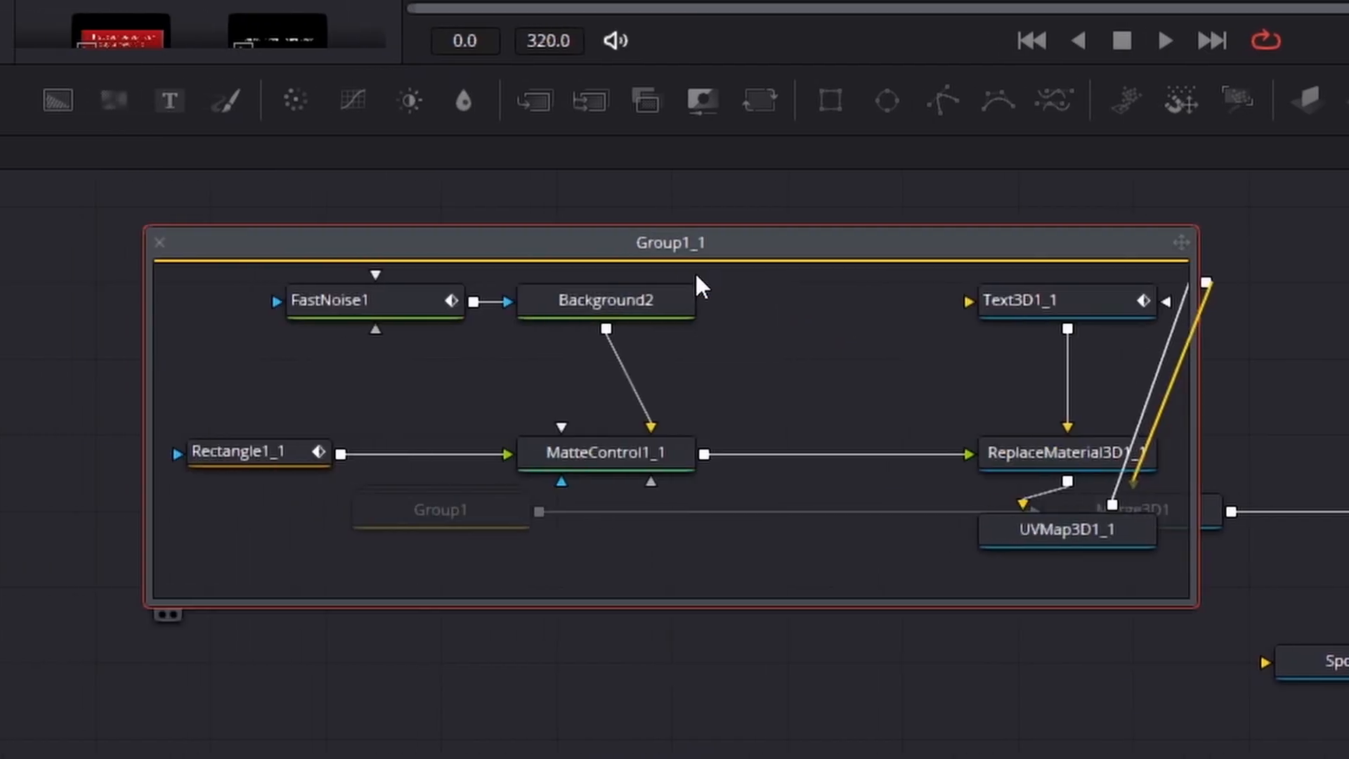
pyautogui.click(299, 455)
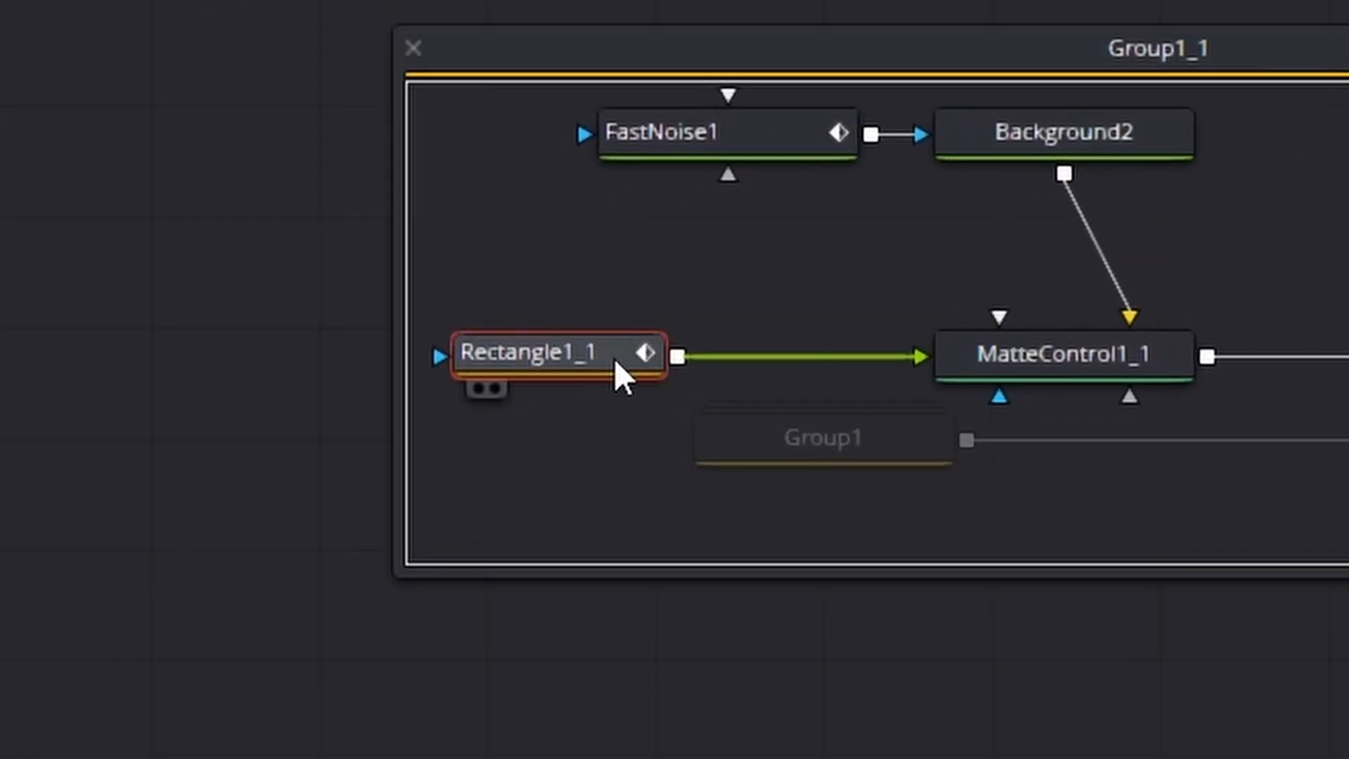
pyautogui.rightClick(620, 359)
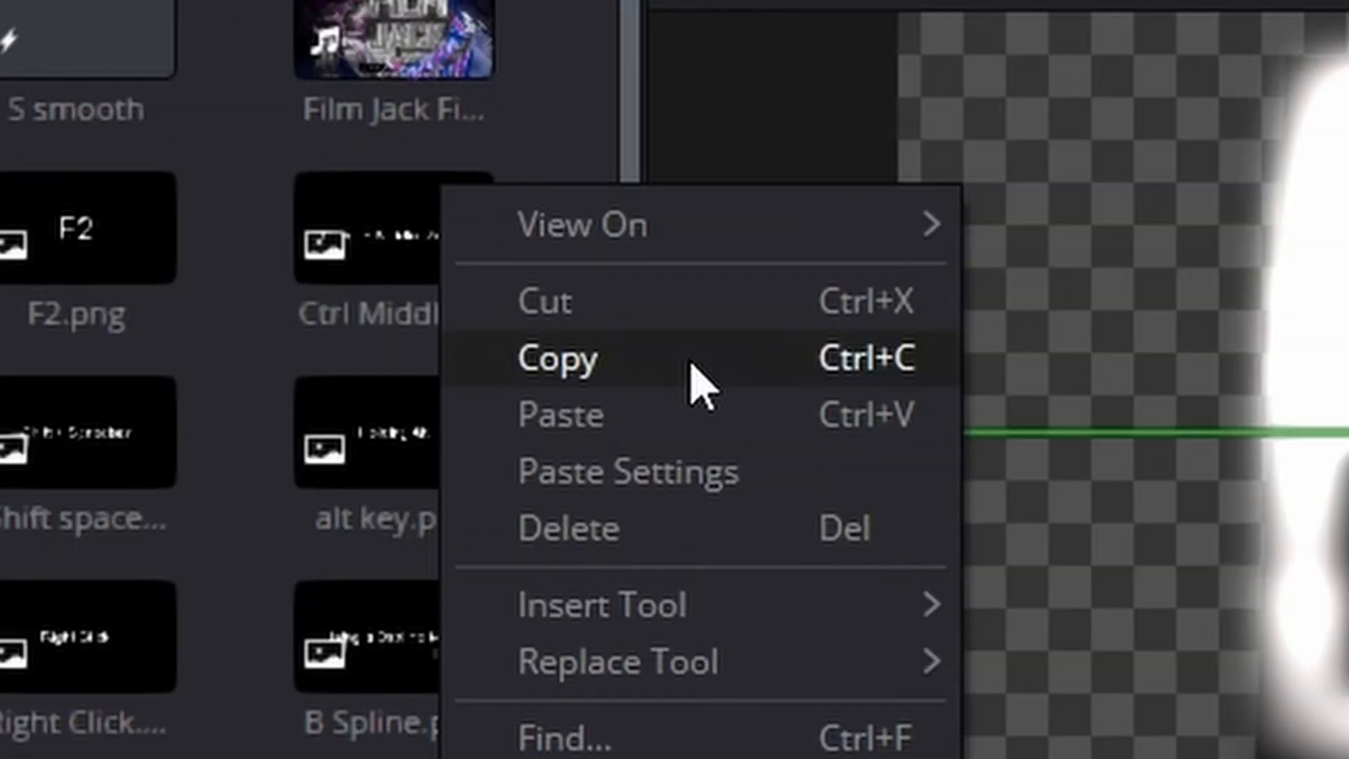
pyautogui.click(700, 383)
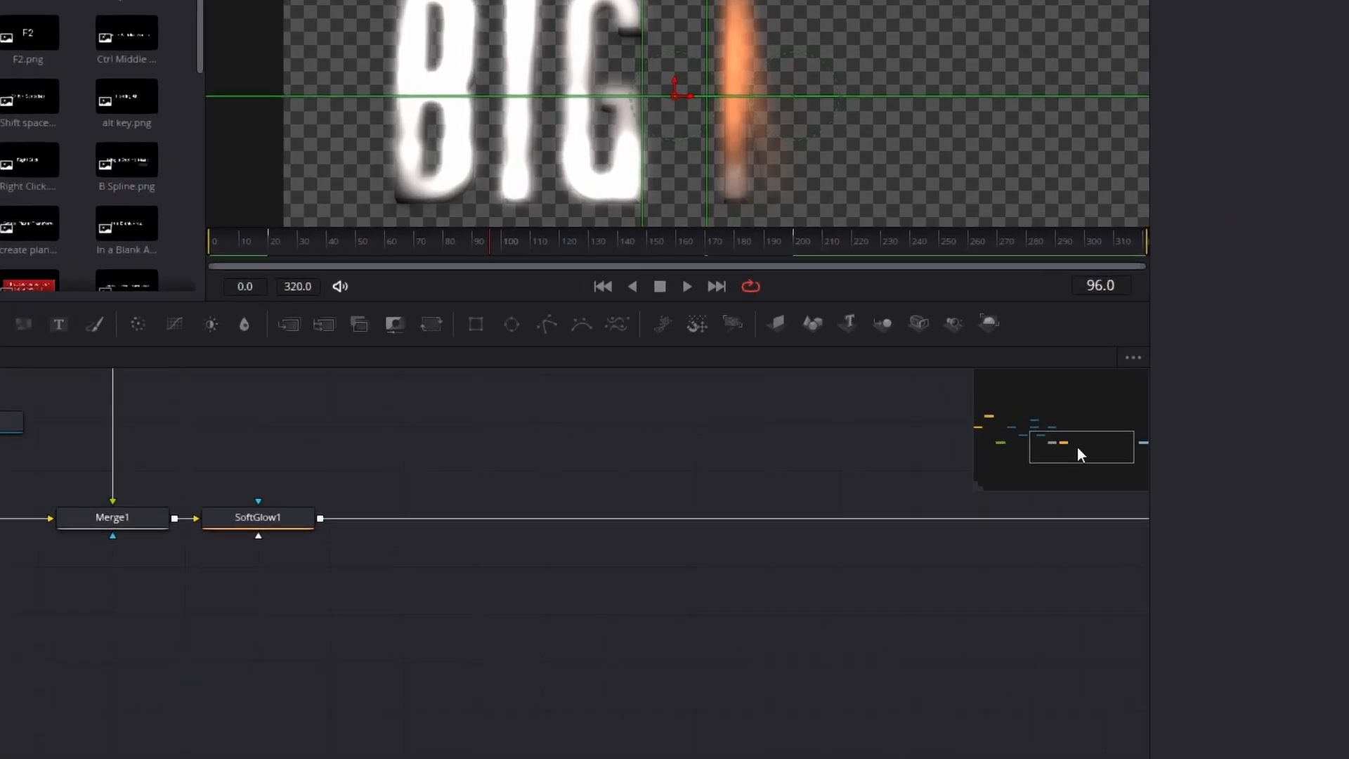
# Paste the copied rectangle mask near SoftGlow1 and connect it as SoftGlow1's effect mask, limiting the glow to the sweeping band
pyautogui.moveTo(1077, 454); pyautogui.dragTo(1094, 449)
pyautogui.rightClick(611, 488)
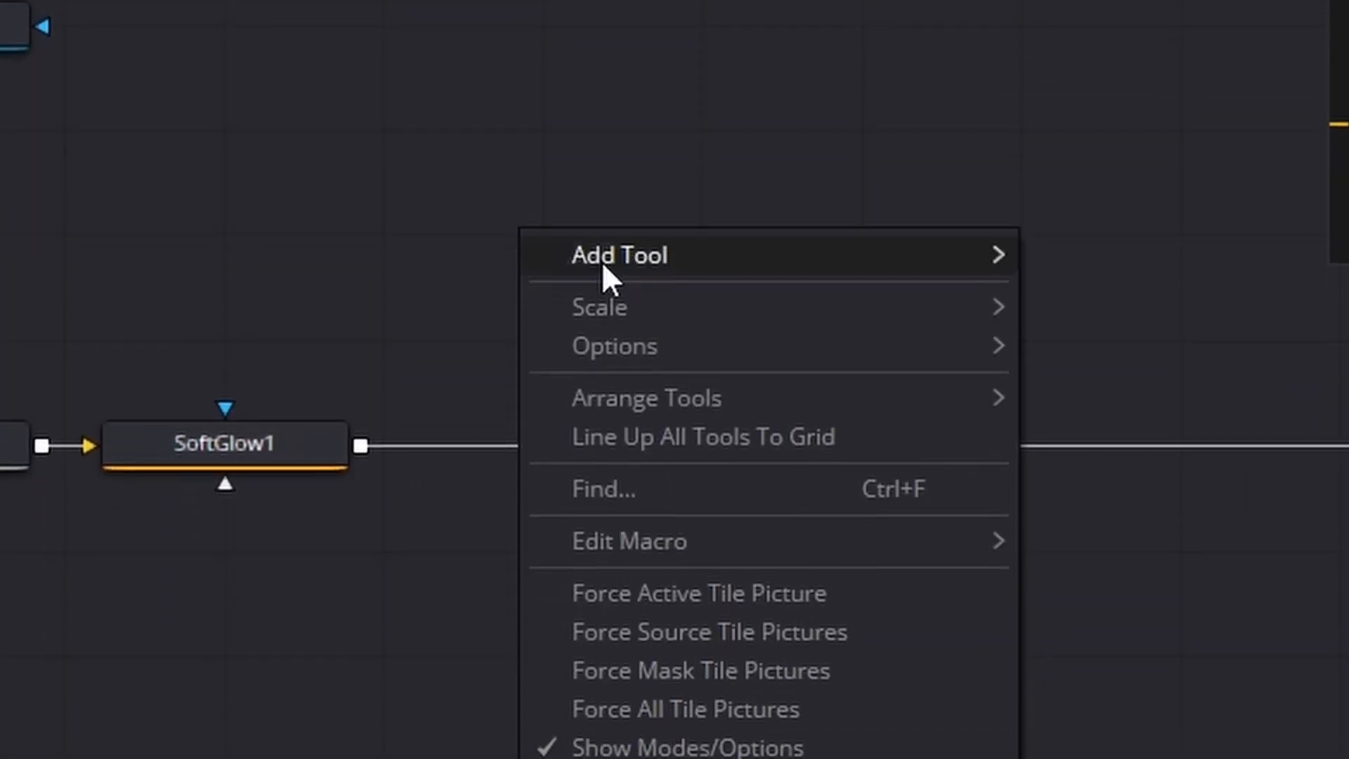
pyautogui.click(768, 685)
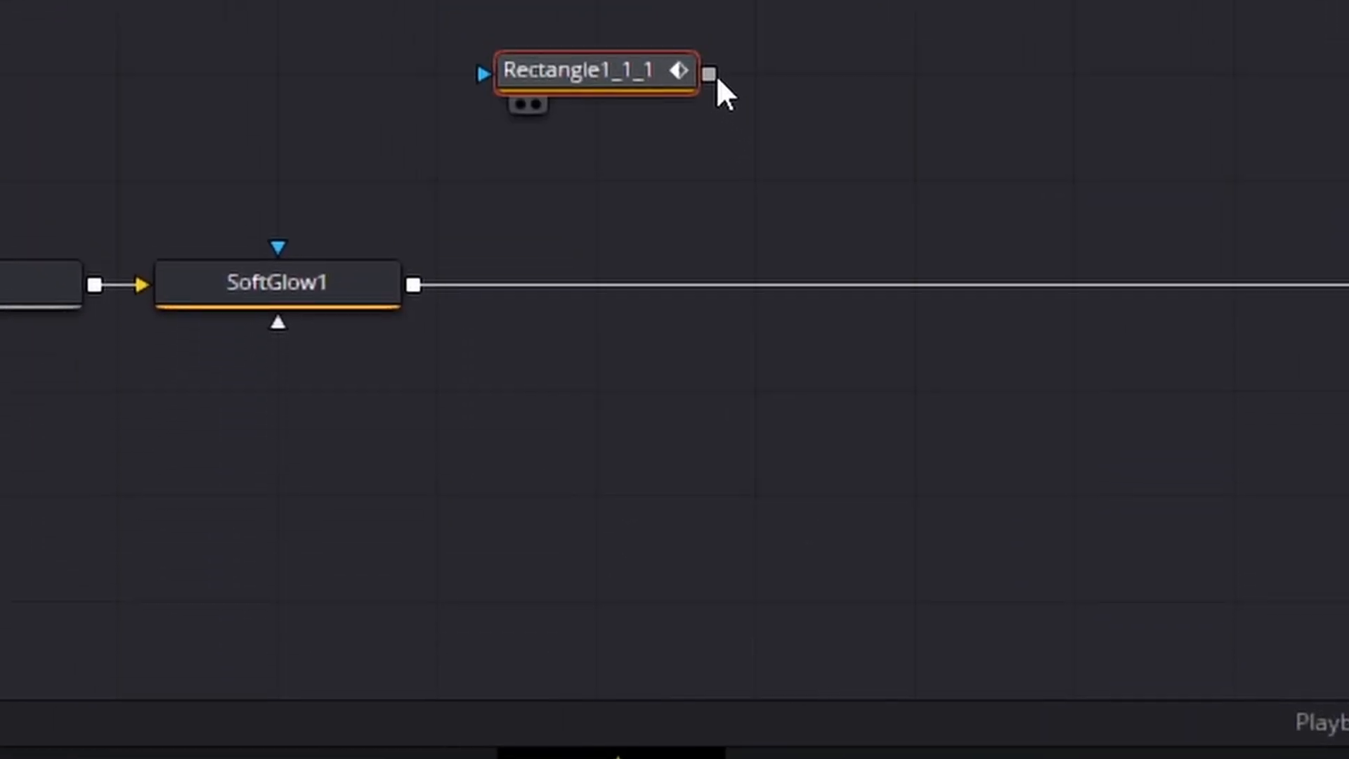
pyautogui.moveTo(708, 73); pyautogui.dragTo(369, 293)
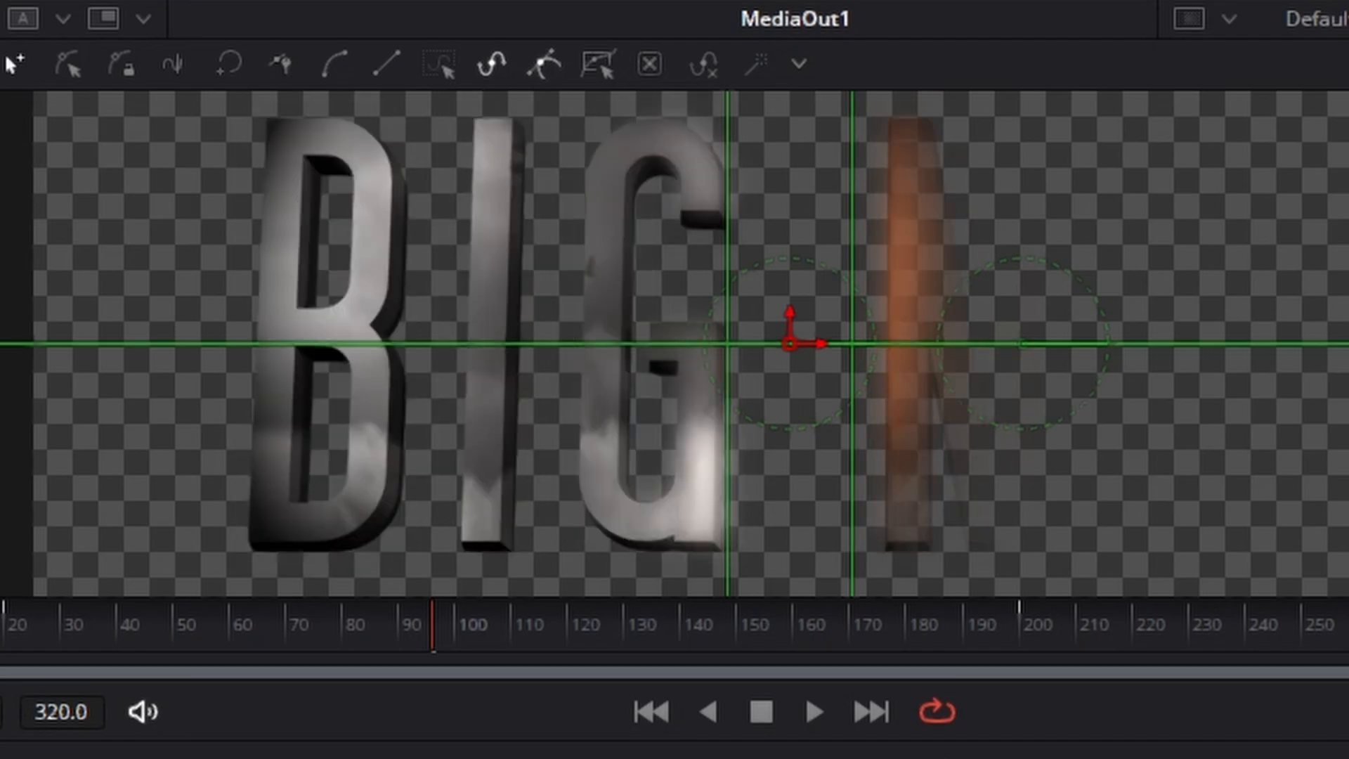
pyautogui.click(521, 629)
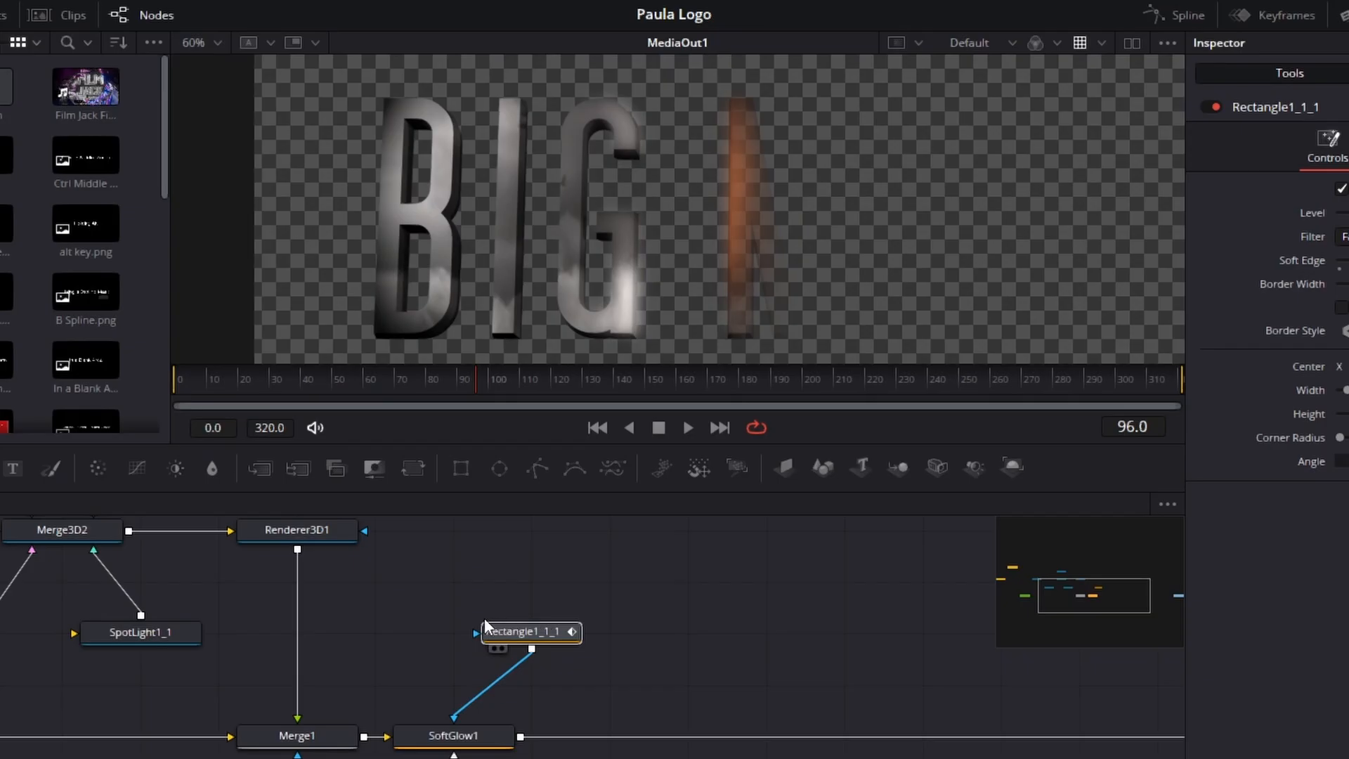
pyautogui.click(484, 621)
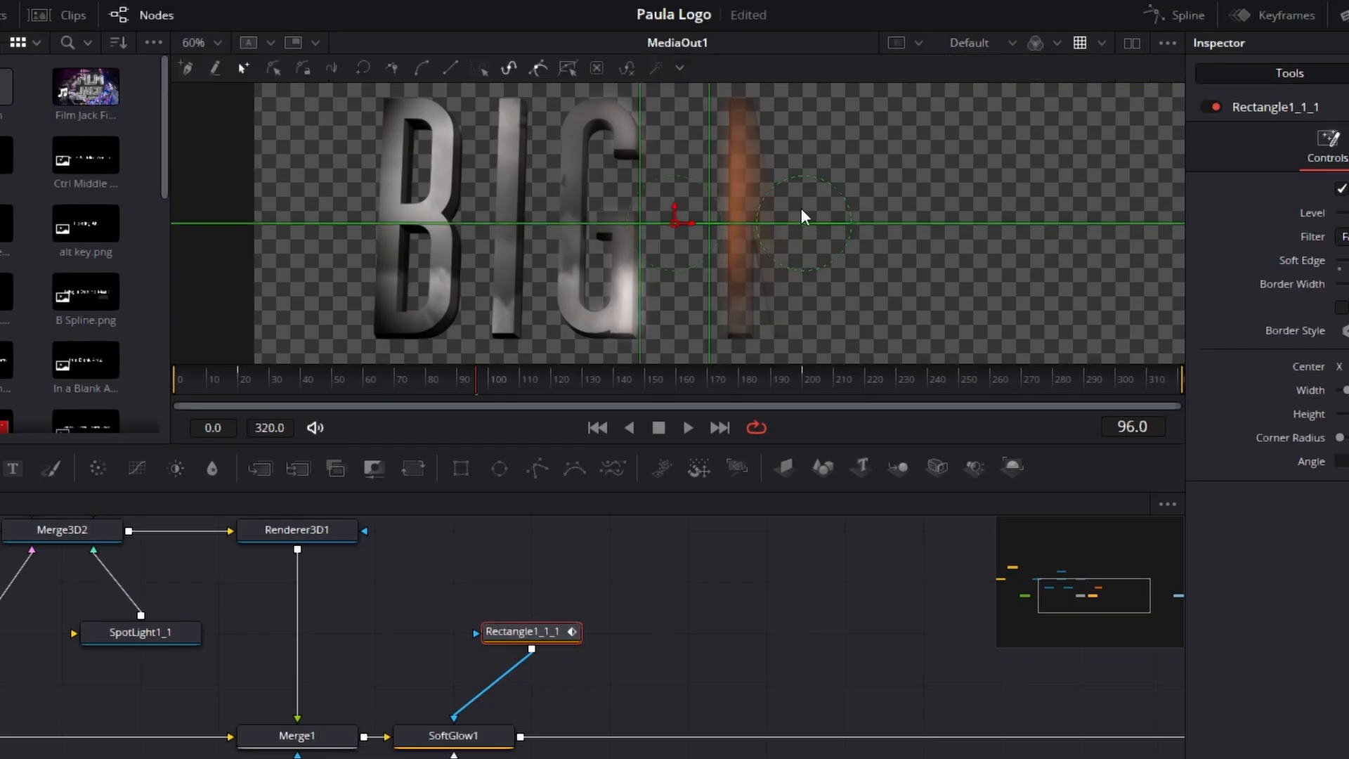
# Add pEmitter, pDirectionalForce and pRender nodes in a row in the empty area above the SoftGlow1 to MediaOut1 connection
pyautogui.moveTo(1106, 589); pyautogui.dragTo(1082, 579)
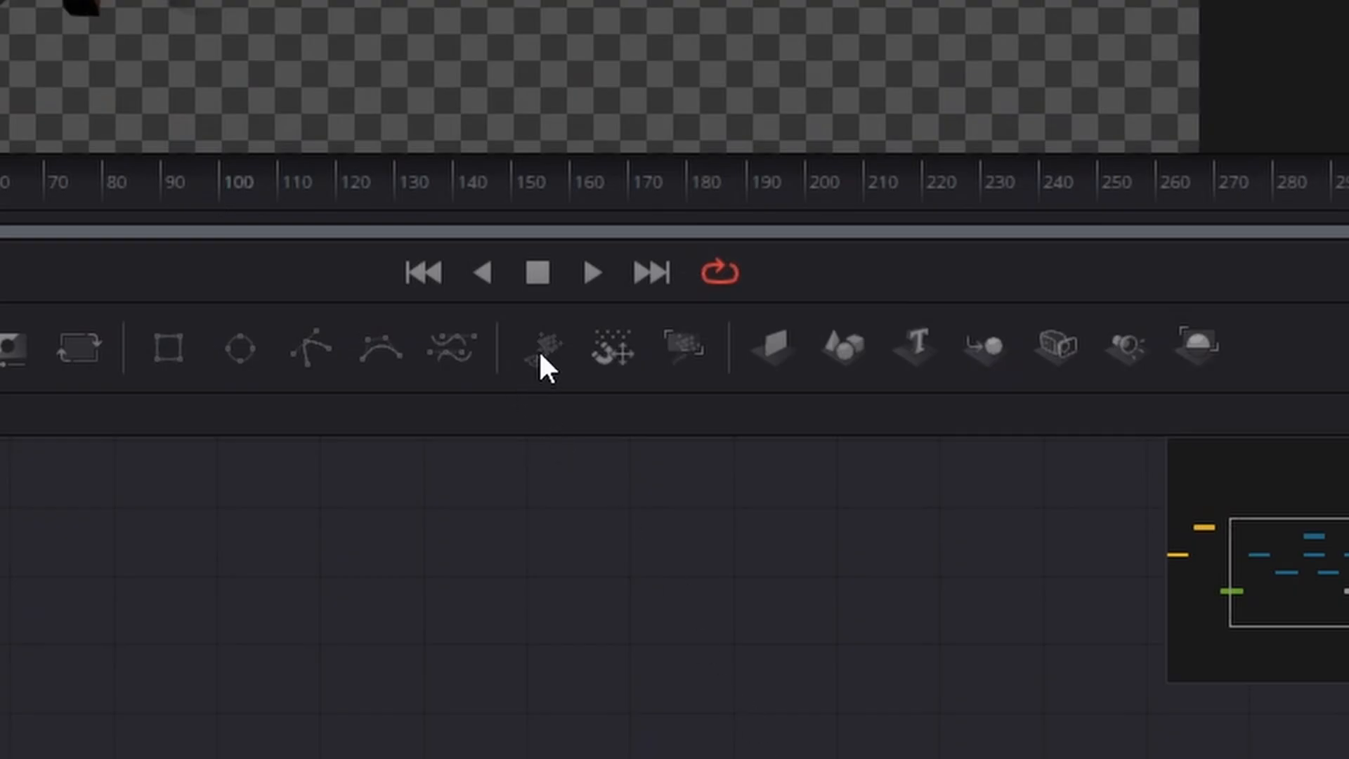
pyautogui.moveTo(542, 356); pyautogui.dragTo(417, 637)
pyautogui.moveTo(599, 367); pyautogui.dragTo(634, 643)
pyautogui.moveTo(747, 461); pyautogui.dragTo(837, 648)
pyautogui.moveTo(415, 656); pyautogui.dragTo(313, 656)
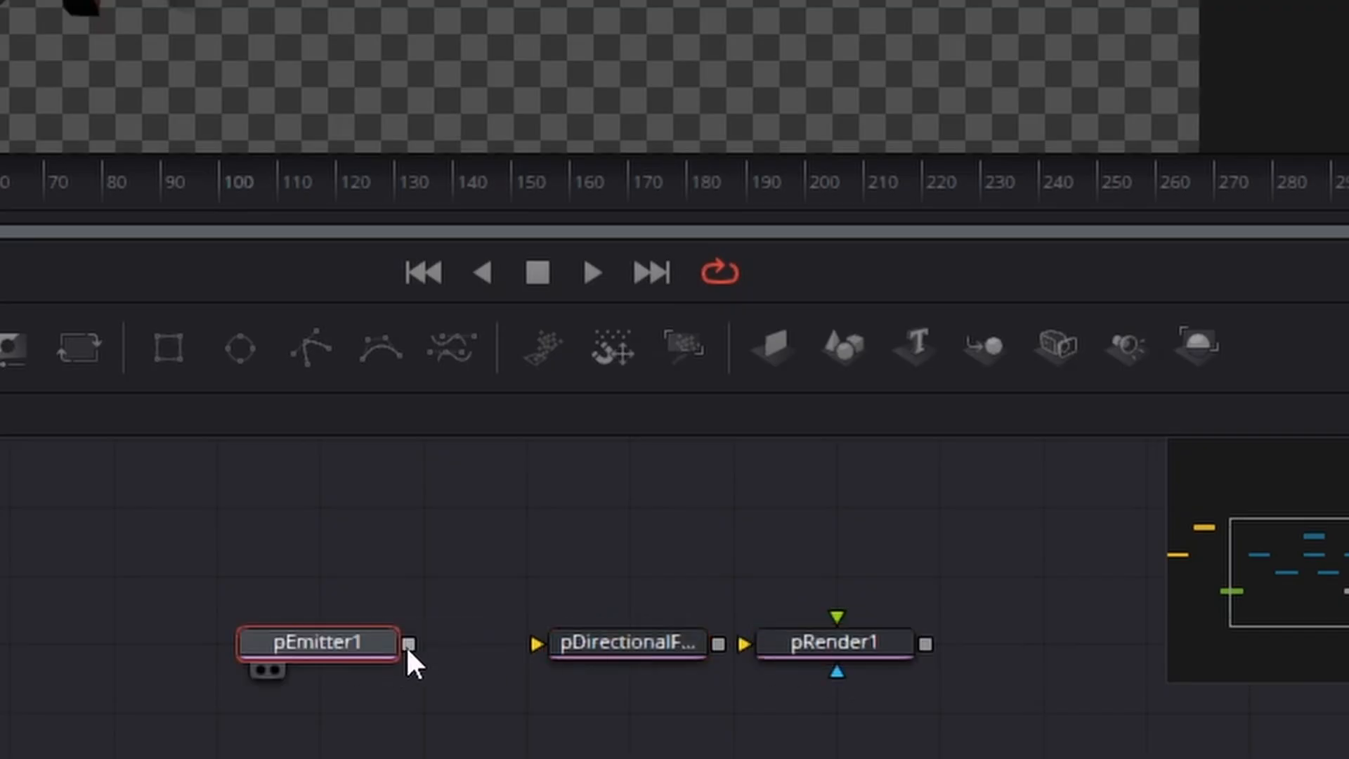
# Chain pEmitter1 through pDirectionalForce1 into pRender1 and merge the particle output over SoftGlow1's output, placing Merge2 below pRender1
pyautogui.moveTo(408, 644); pyautogui.dragTo(540, 648)
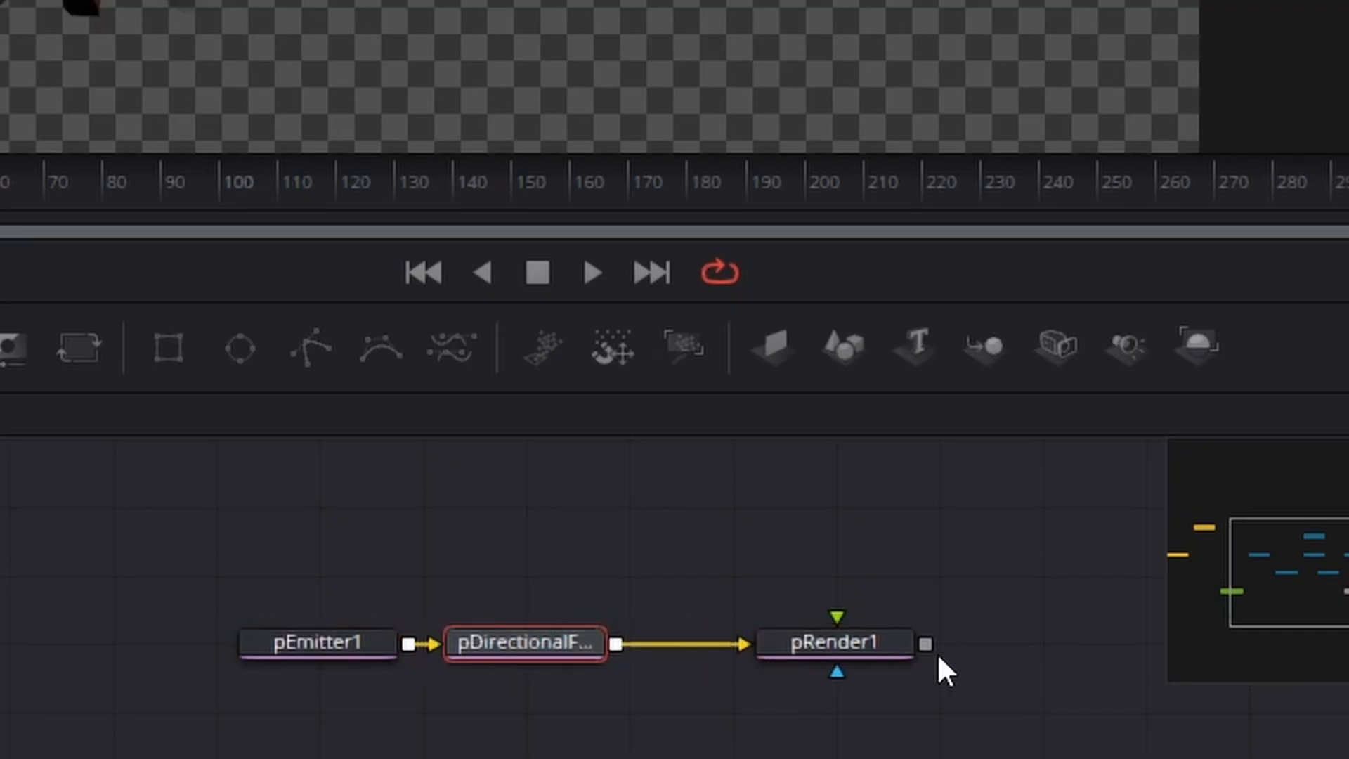
pyautogui.moveTo(1038, 529); pyautogui.dragTo(205, 624)
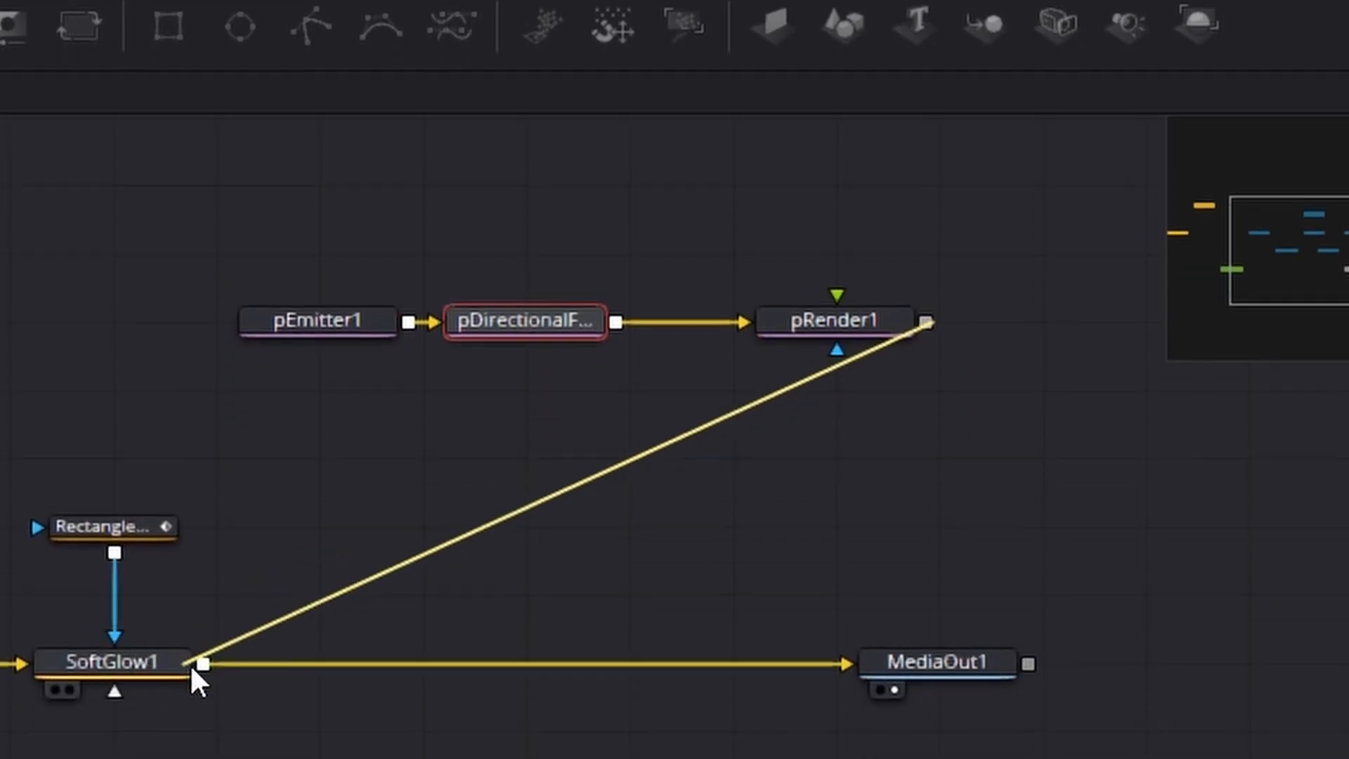
pyautogui.moveTo(1049, 622); pyautogui.dragTo(1316, 633)
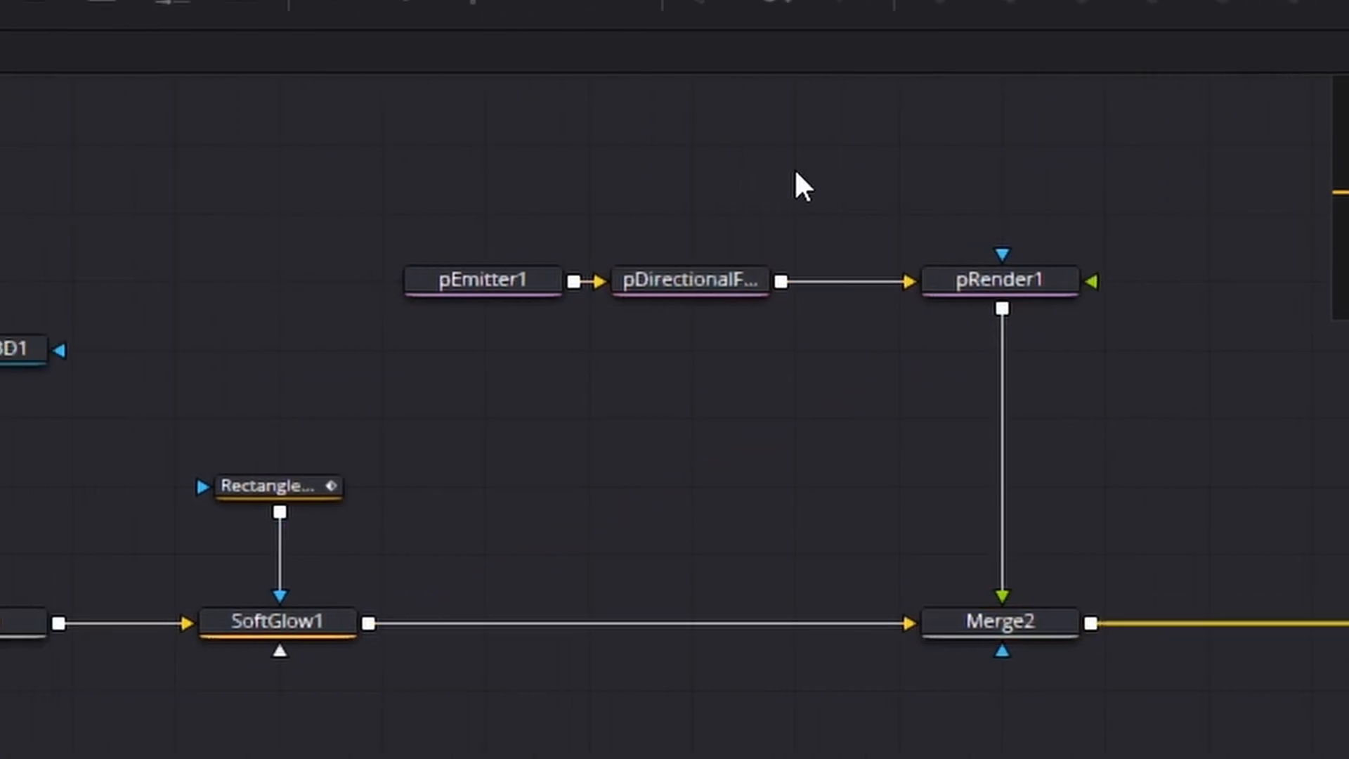
# Change pEmitter1's emission region from a sphere to Line
pyautogui.scroll(2, 795, 172)
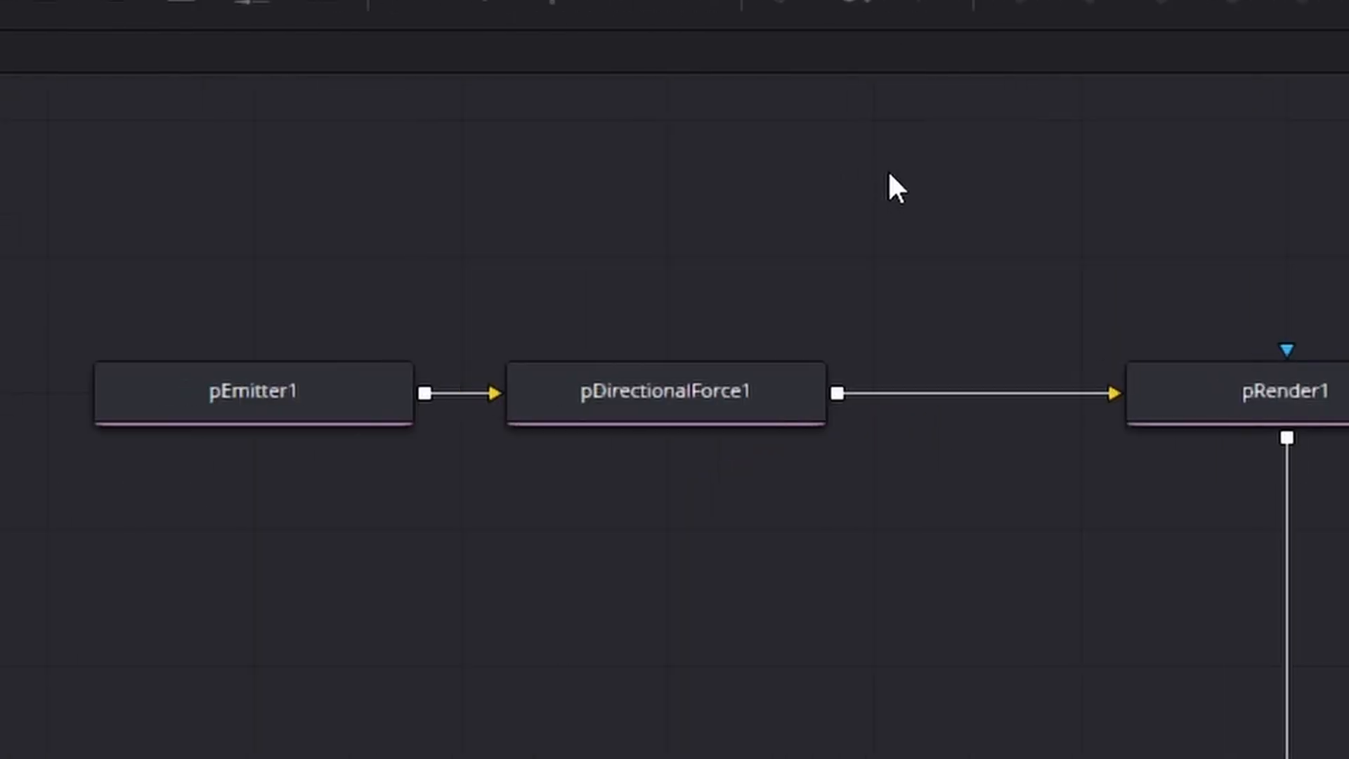
pyautogui.click(542, 402)
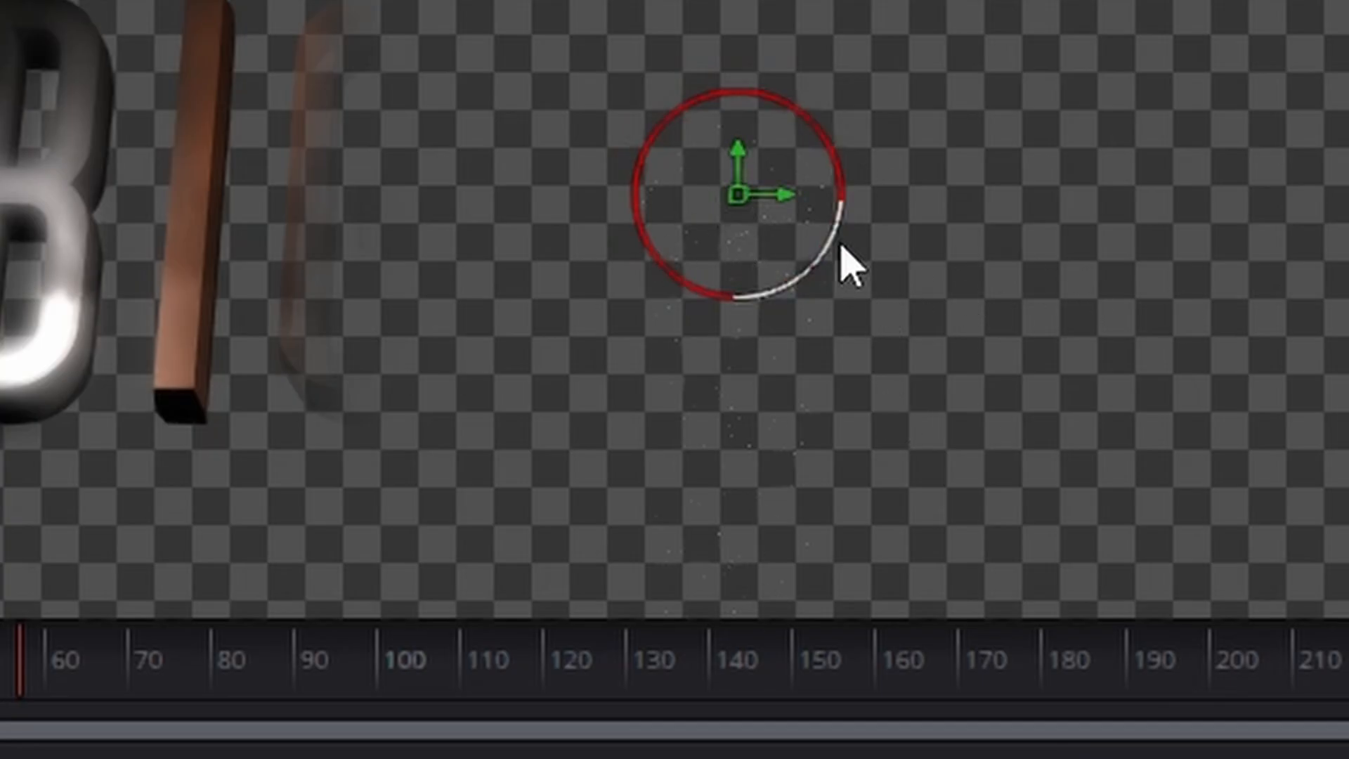
pyautogui.scroll(4, 841, 252)
pyautogui.scroll(-3, 1093, 277)
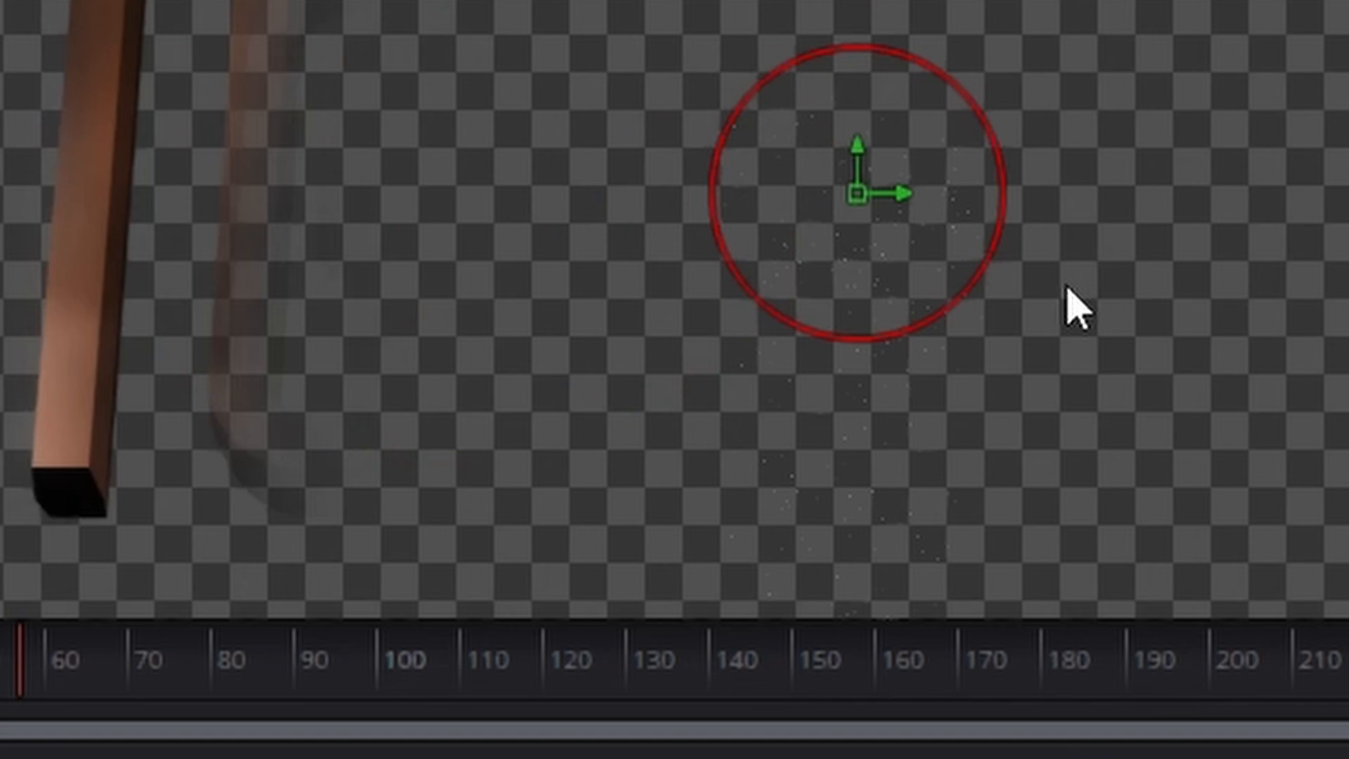
pyautogui.moveTo(1069, 304); pyautogui.dragTo(1115, 352)
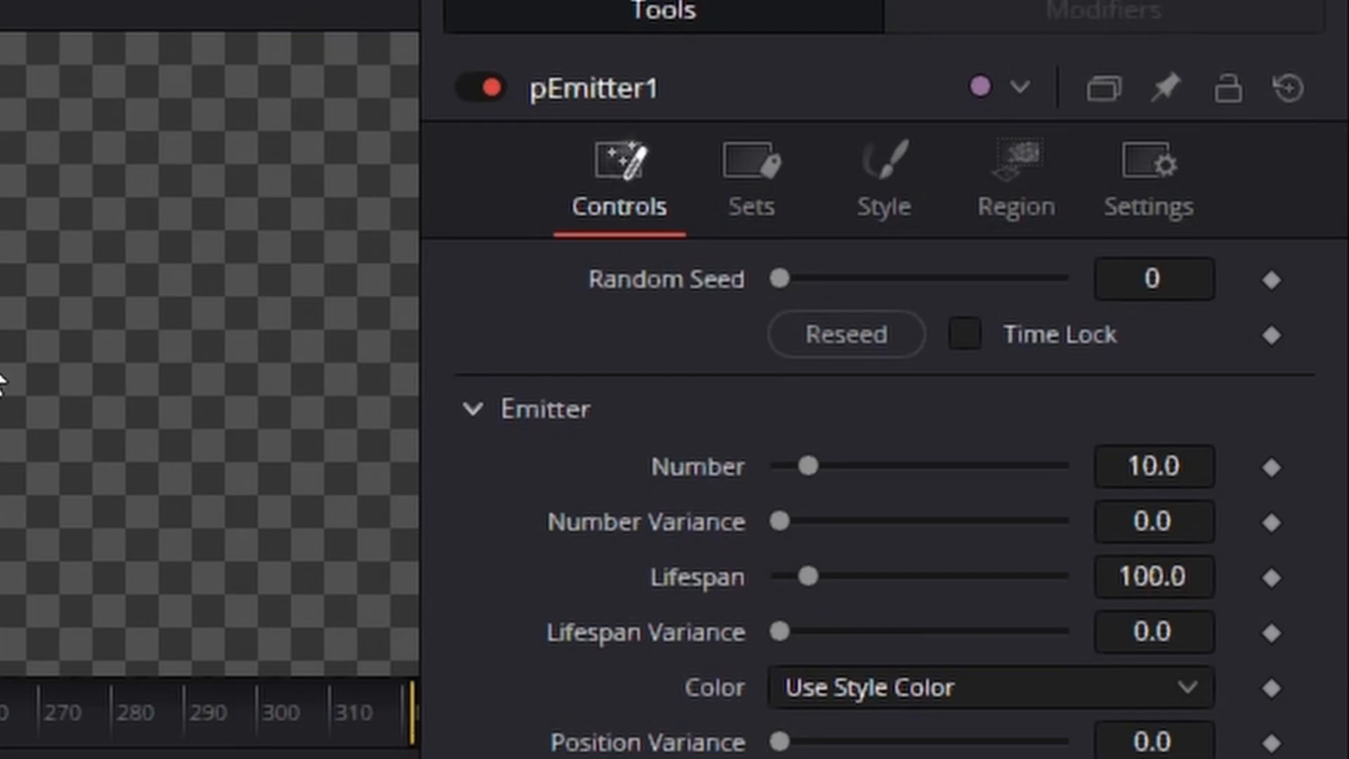
pyautogui.click(992, 180)
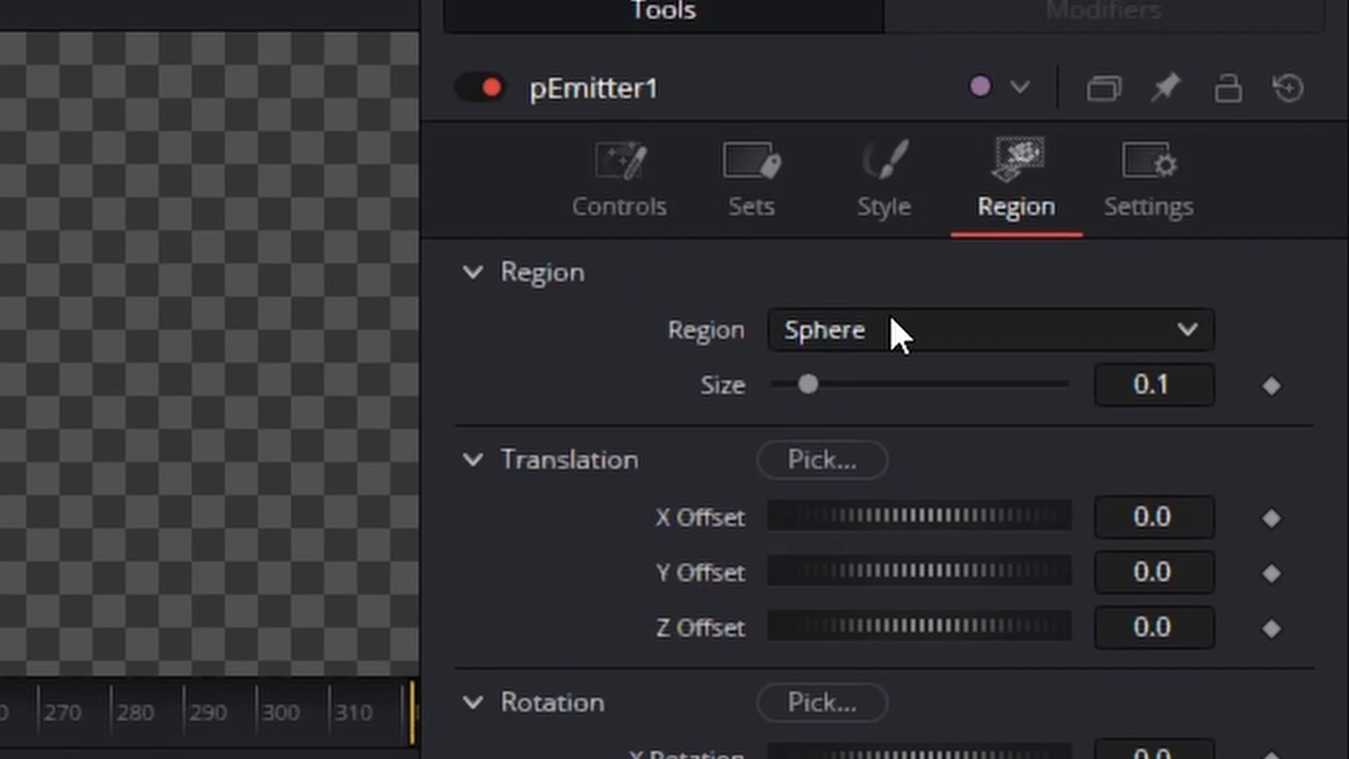
pyautogui.click(895, 331)
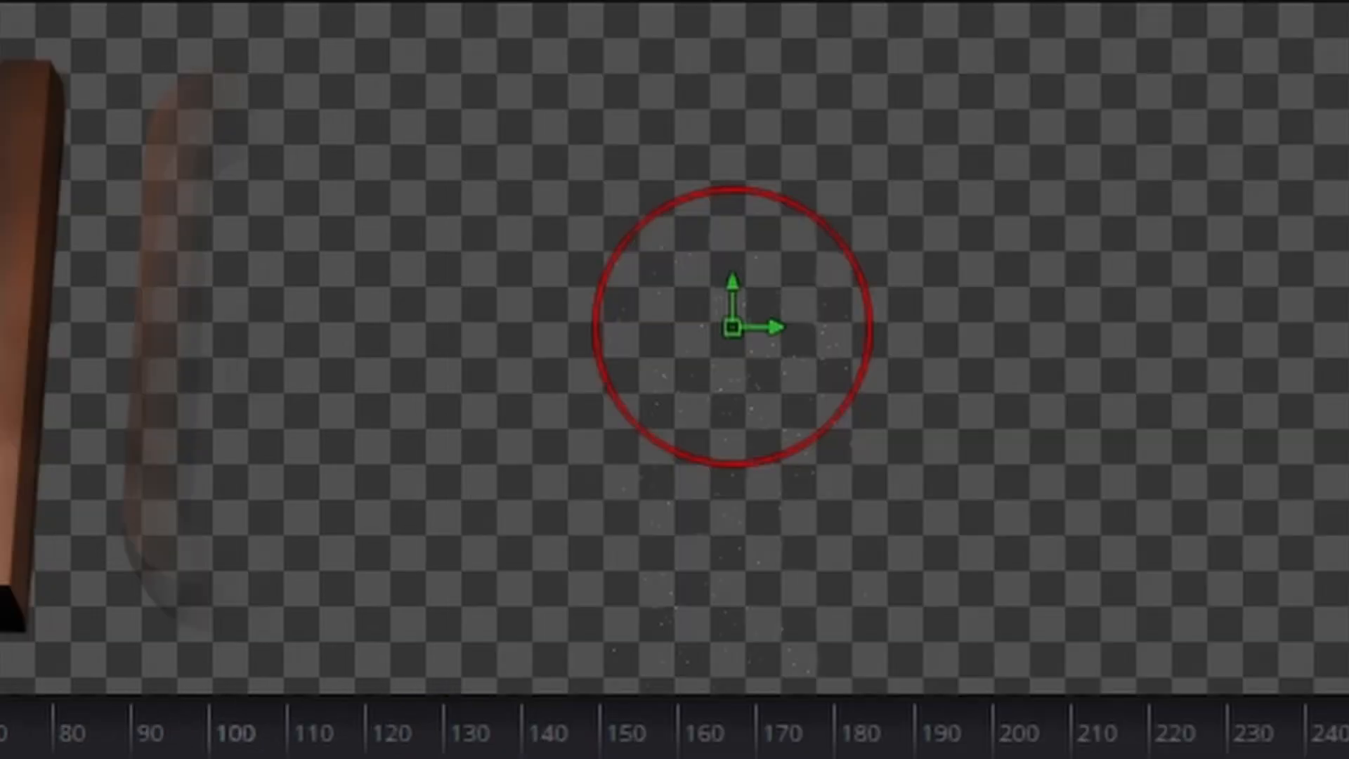
pyautogui.click(943, 603)
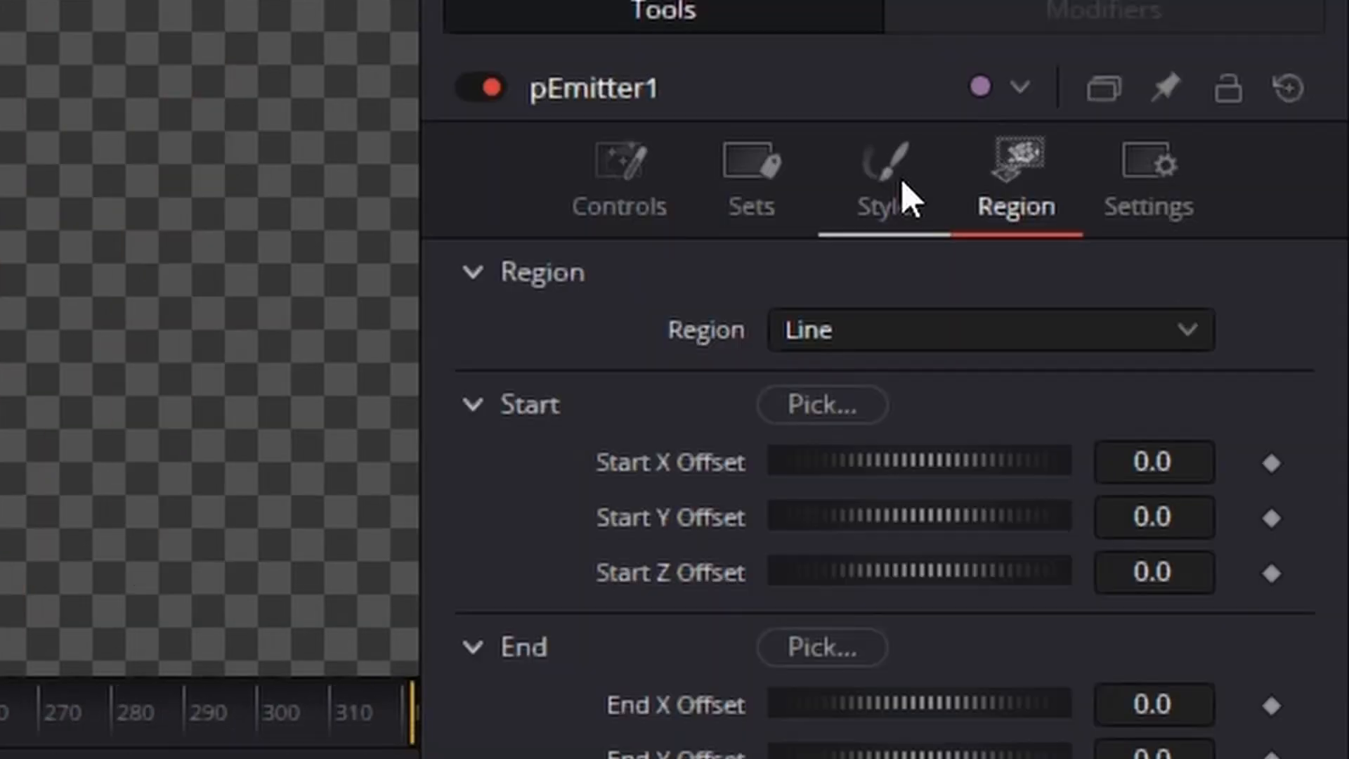
# Set pEmitter1's particle style to Blob with a Size of 0.7 and increase the Size Variance
pyautogui.click(903, 196)
pyautogui.click(868, 341)
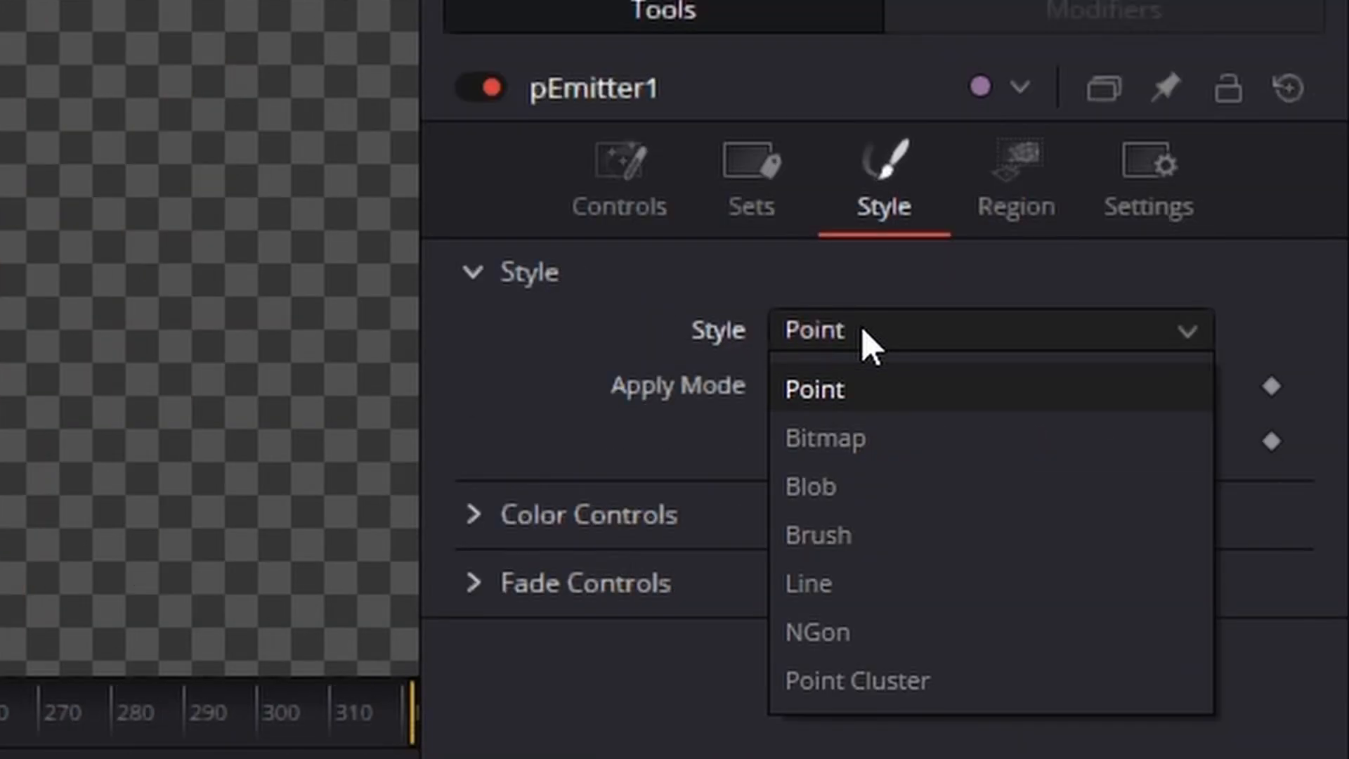
pyautogui.click(884, 483)
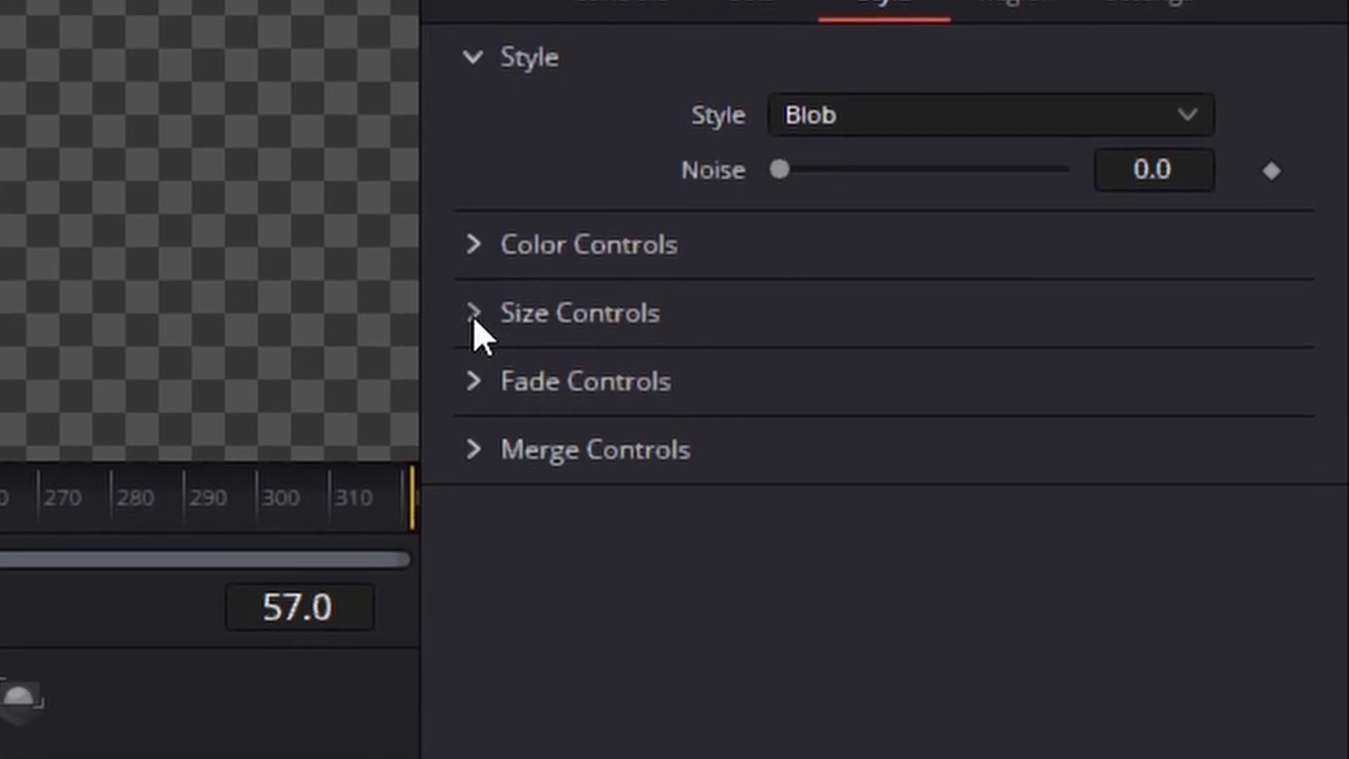
pyautogui.click(473, 317)
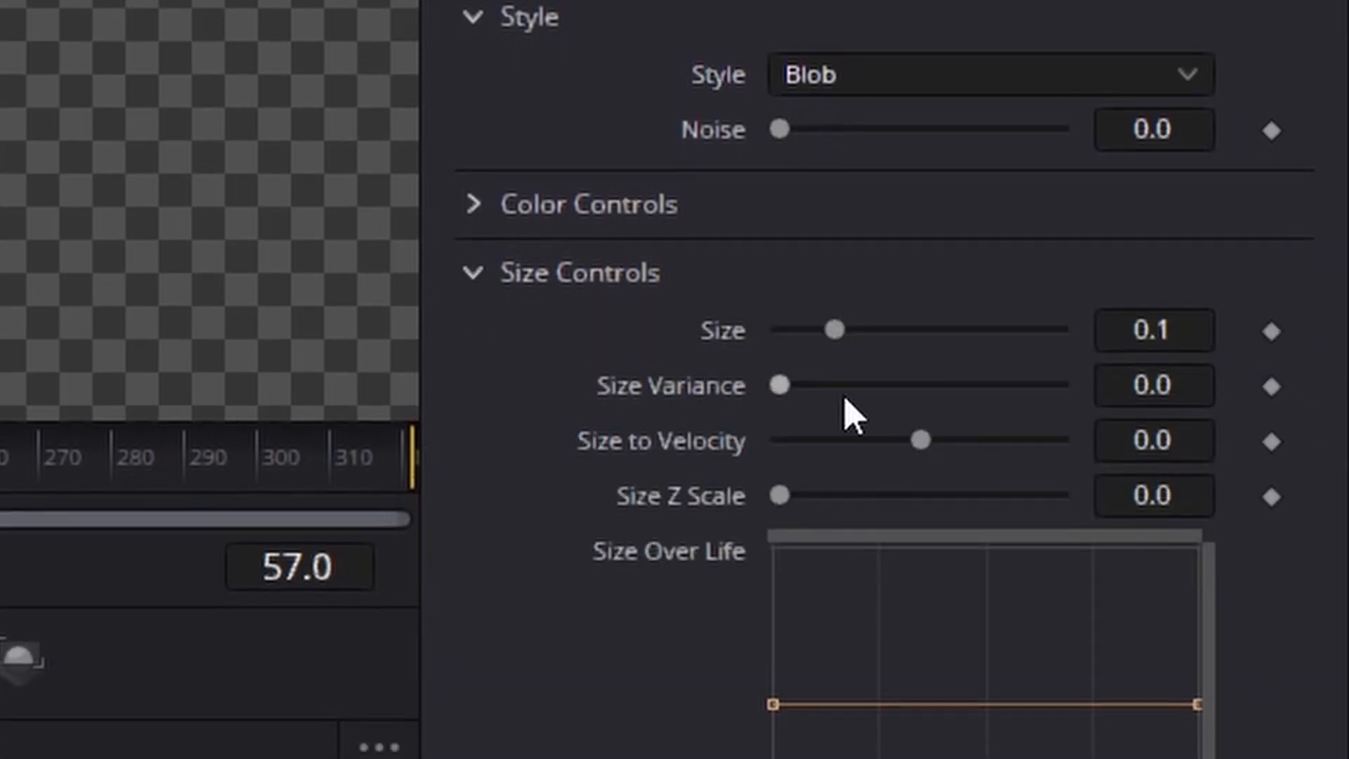
pyautogui.click(1150, 330)
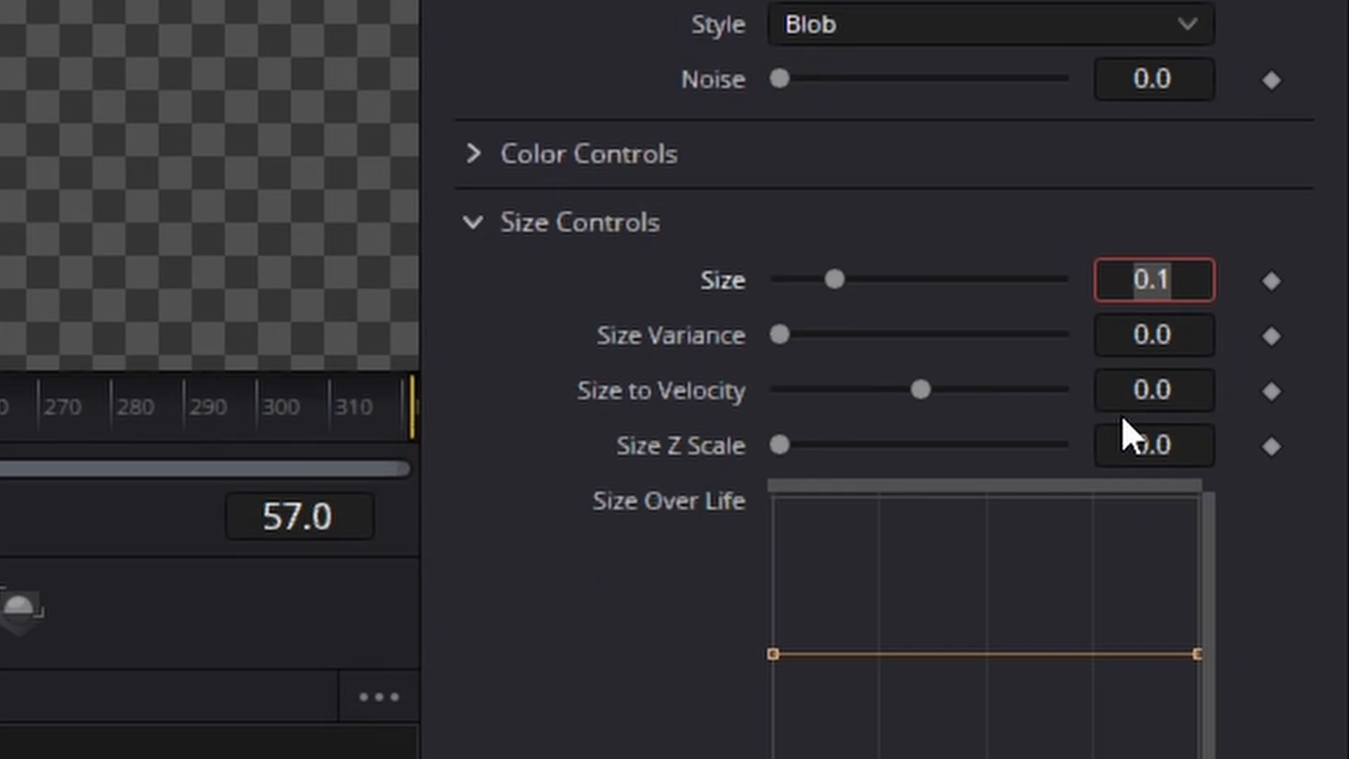
pyautogui.press('Return')
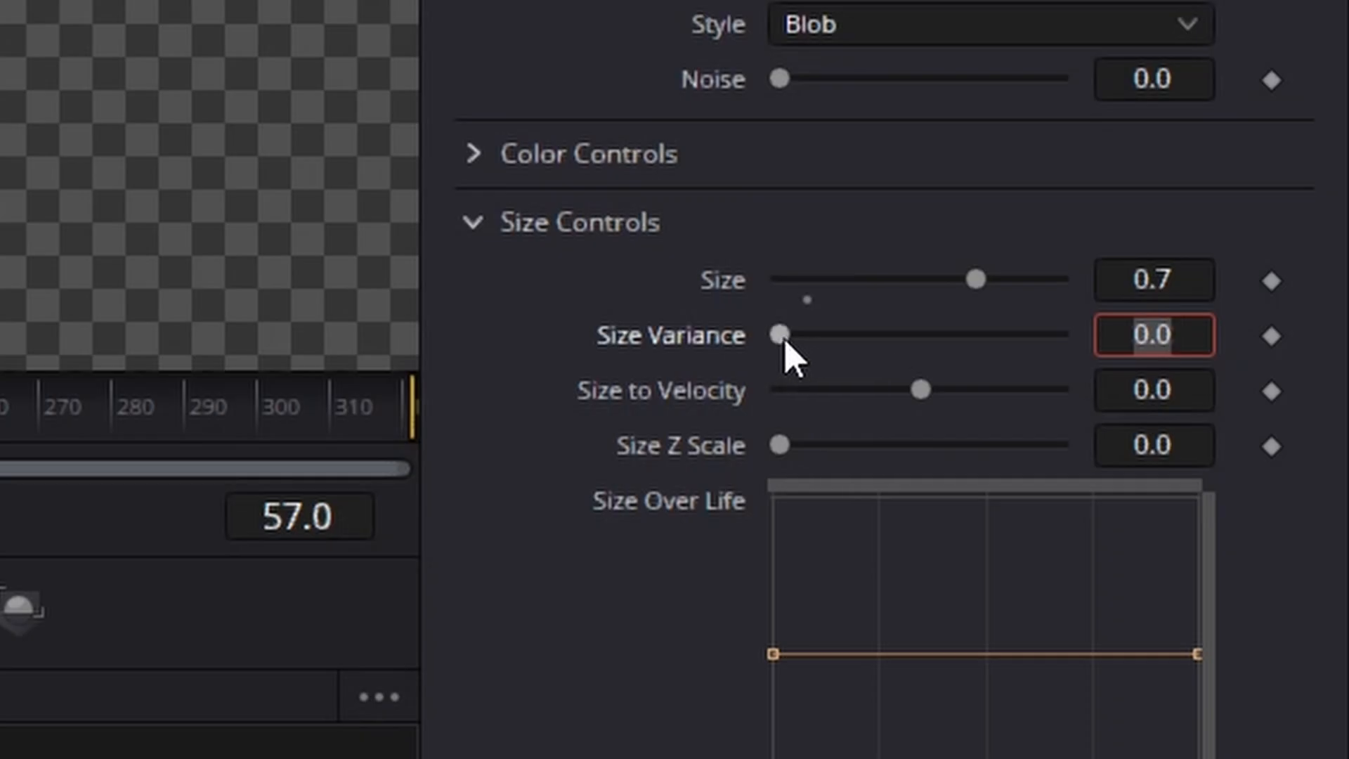
pyautogui.moveTo(785, 340); pyautogui.dragTo(1014, 339)
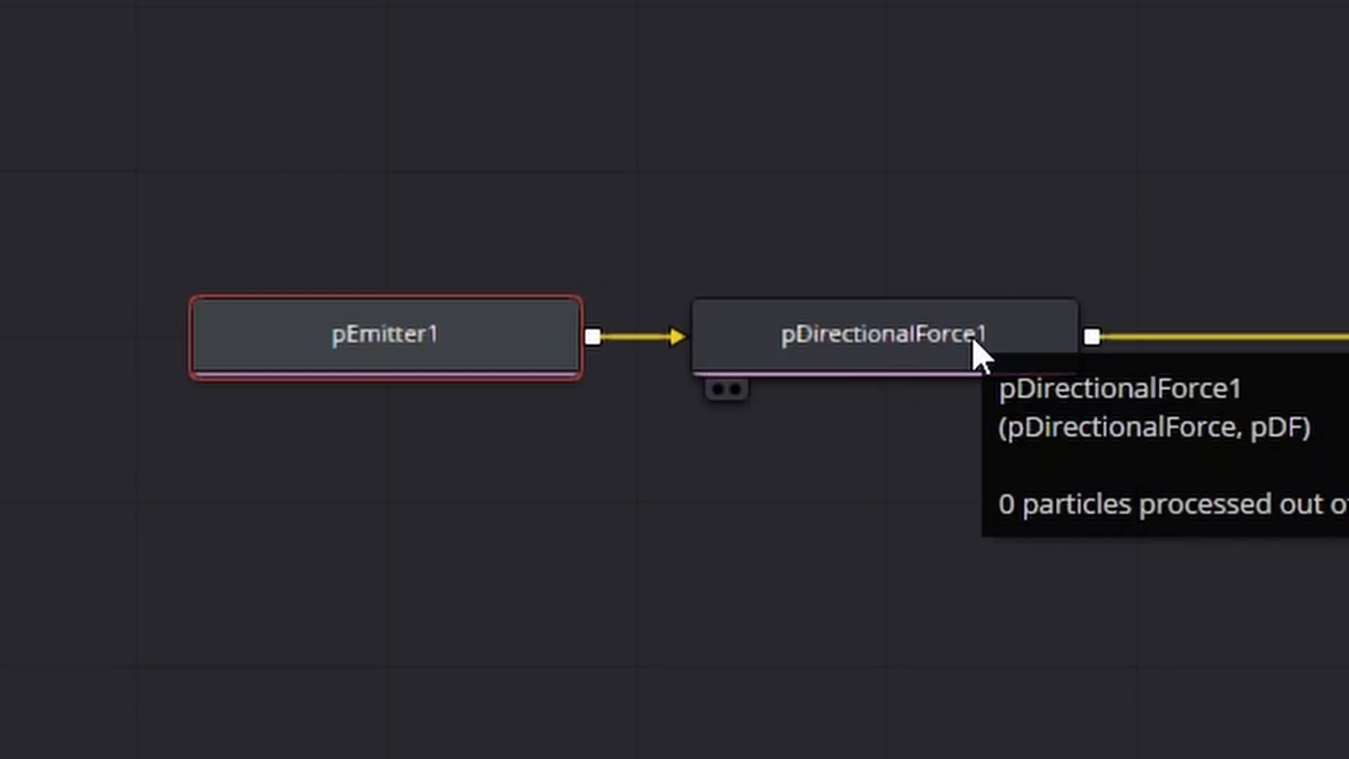
# Rotate pDirectionalForce1's Direction so the particle stream heads toward the image's right edge, angled slightly upward
pyautogui.click(972, 336)
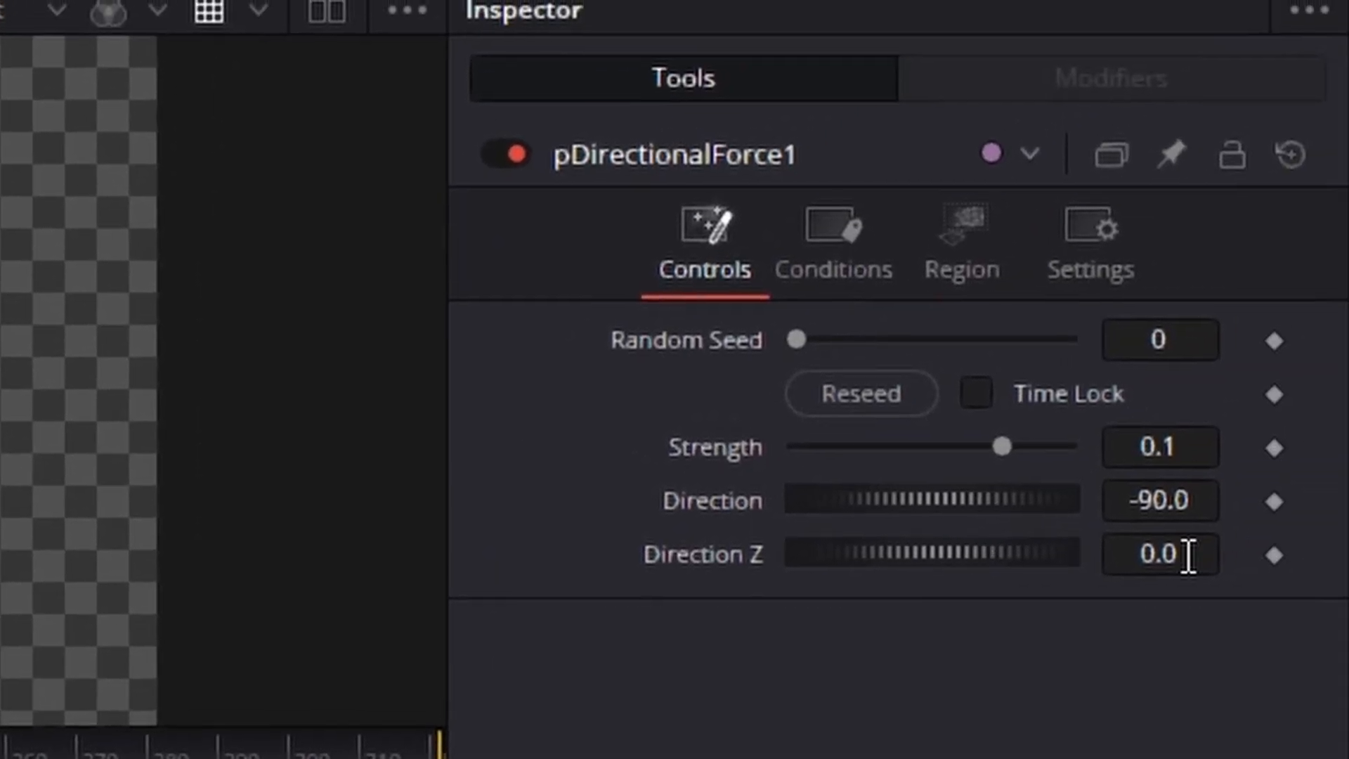
pyautogui.scroll(-10, 1023, 409)
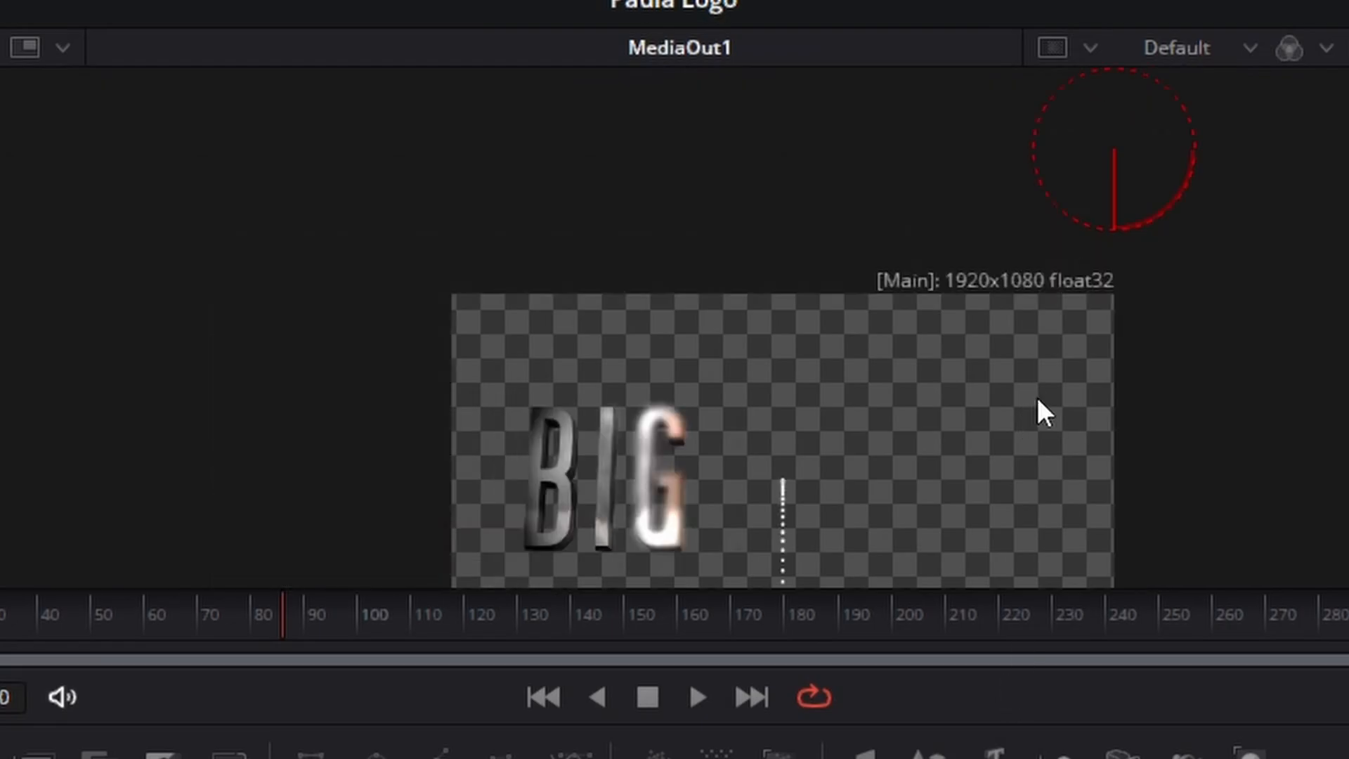
pyautogui.moveTo(1026, 448); pyautogui.dragTo(881, 526)
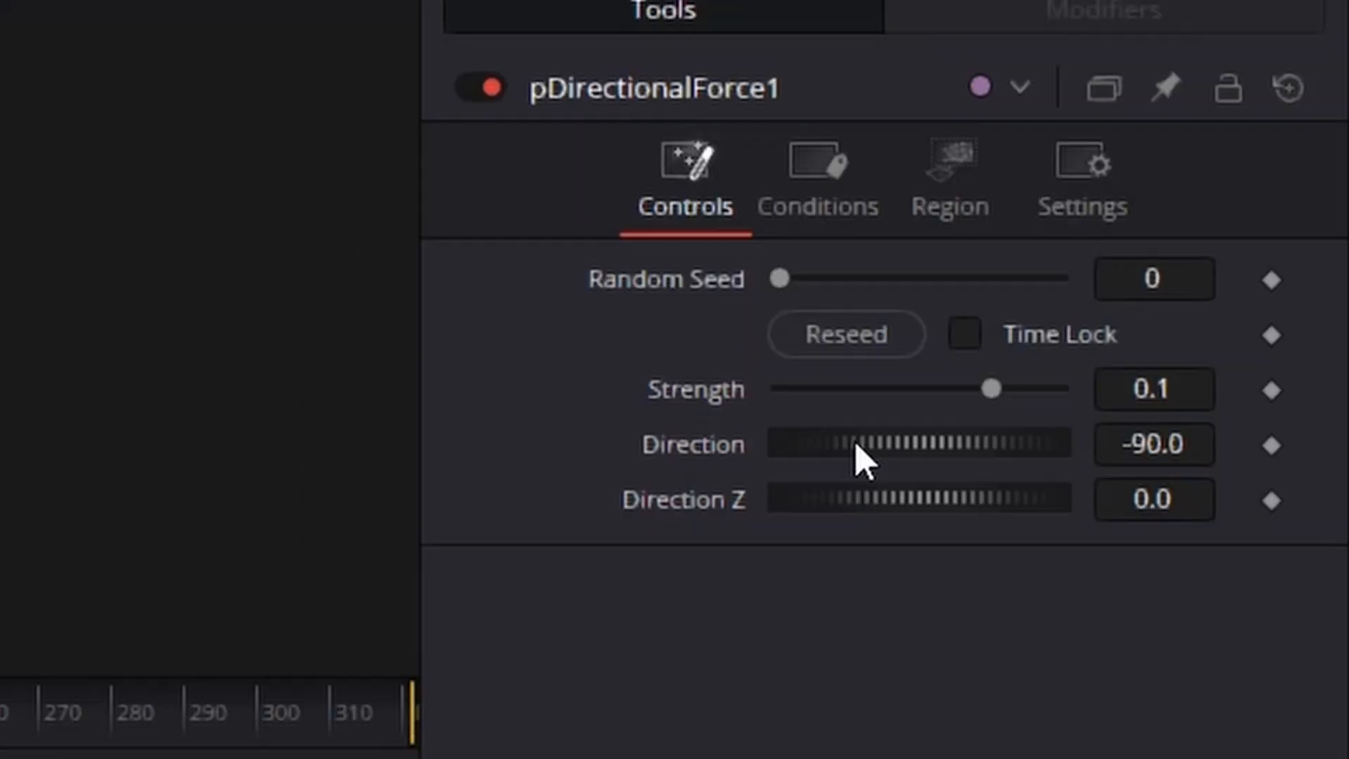
pyautogui.moveTo(858, 457); pyautogui.dragTo(935, 454)
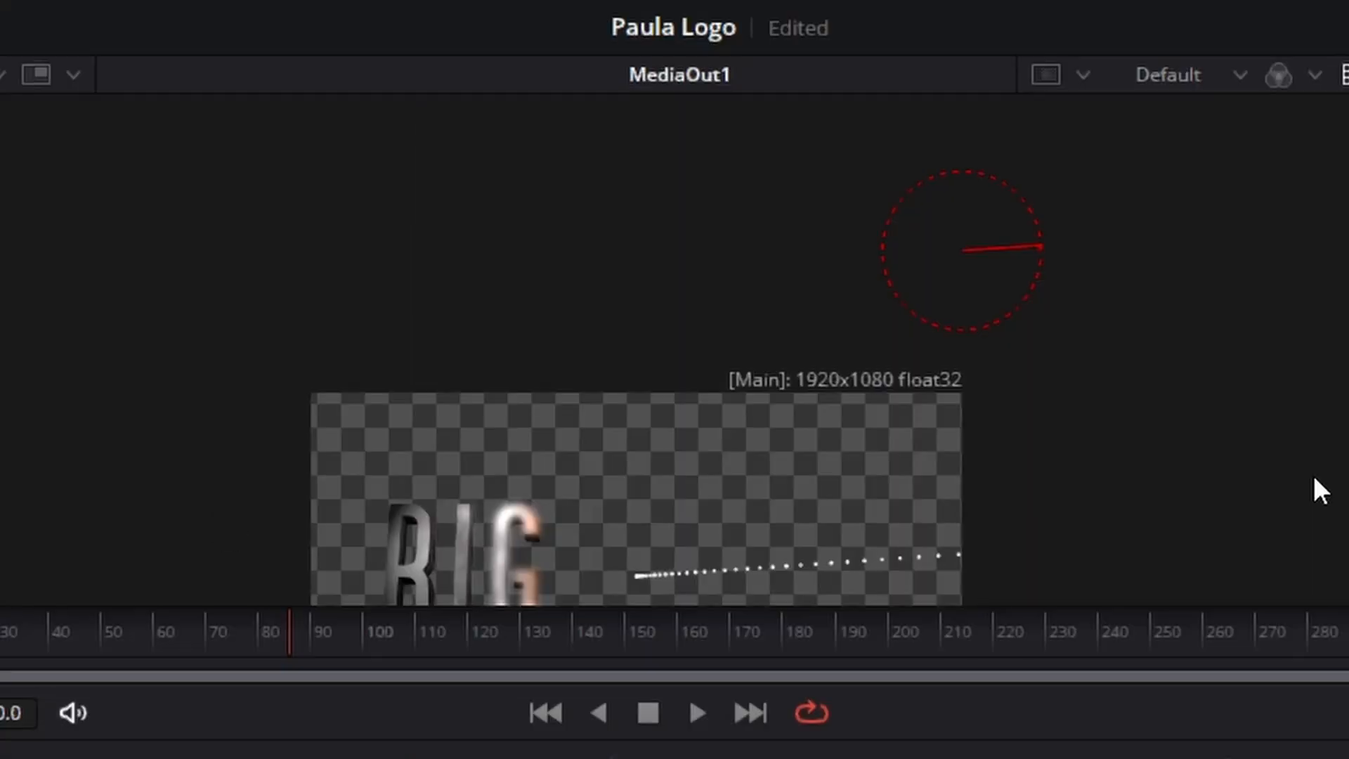
# At frame 30, position the endpoints of pEmitter1's emission line so it runs vertically along the B's right side
pyautogui.moveTo(661, 434); pyautogui.dragTo(715, 247)
pyautogui.scroll(5, 750, 268)
pyautogui.moveTo(886, 497); pyautogui.dragTo(928, 281)
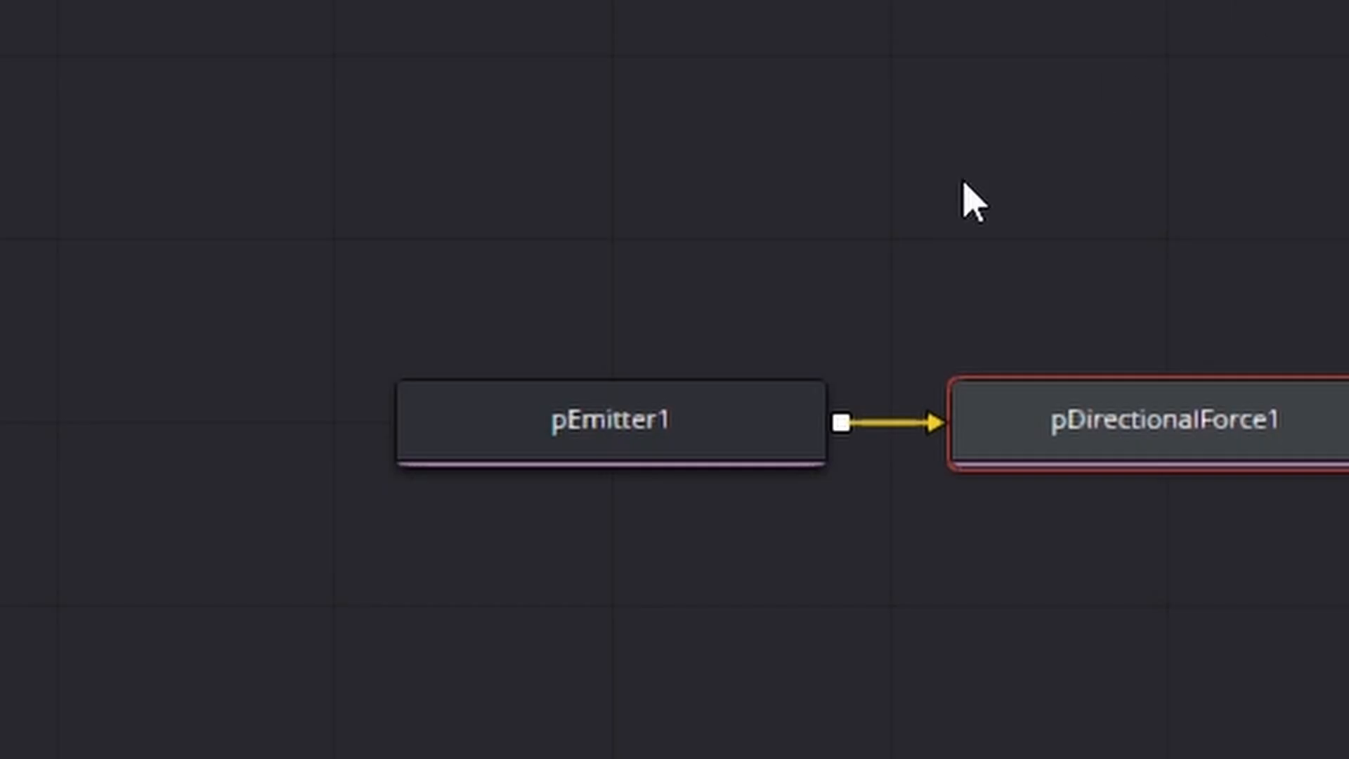
pyautogui.click(723, 422)
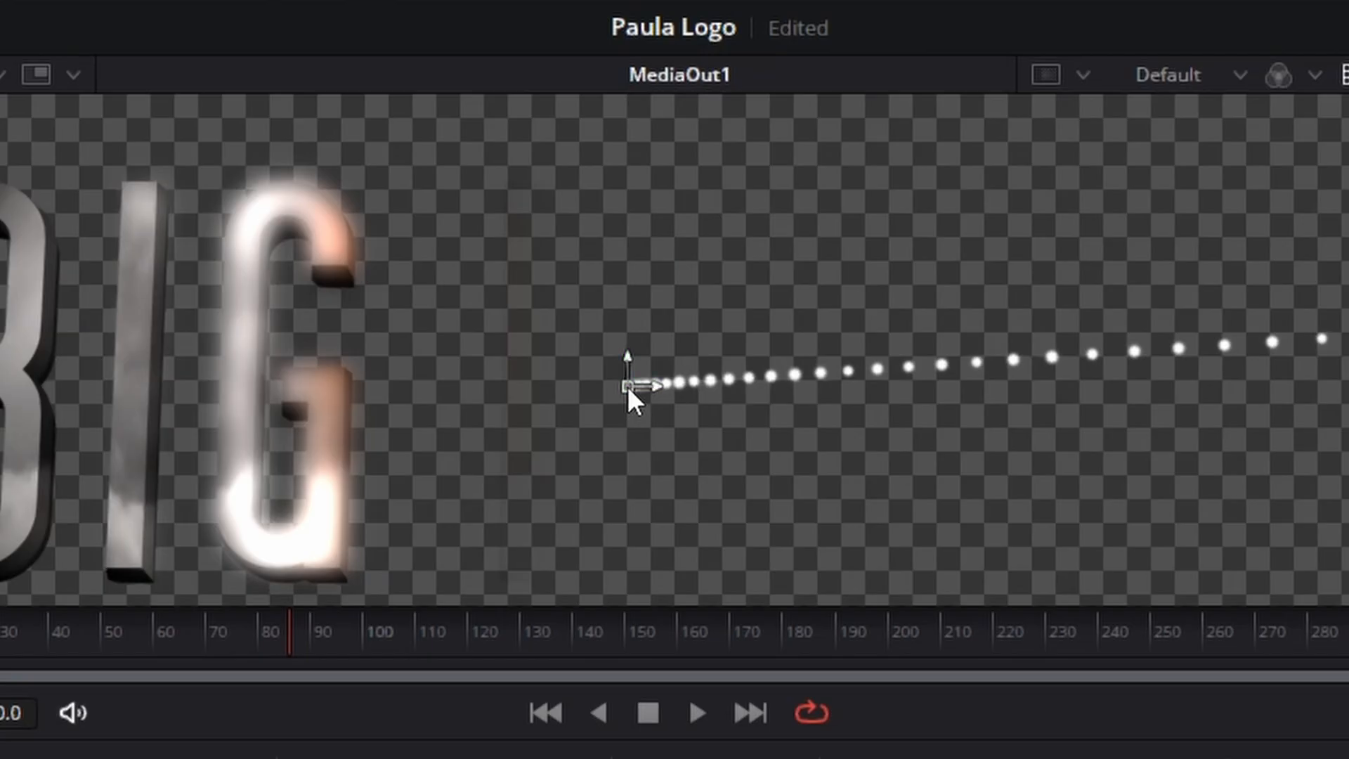
pyautogui.moveTo(627, 386); pyautogui.dragTo(885, 514)
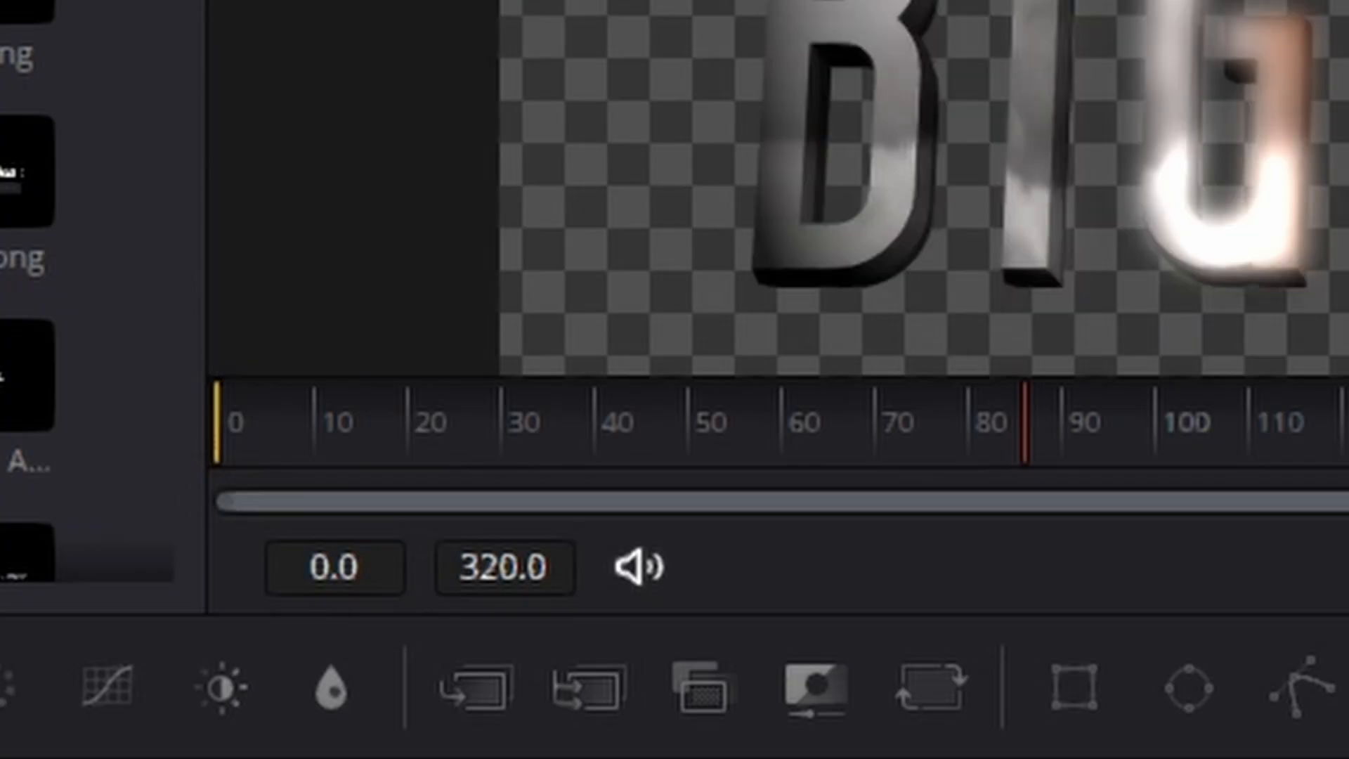
pyautogui.moveTo(501, 430); pyautogui.dragTo(518, 430)
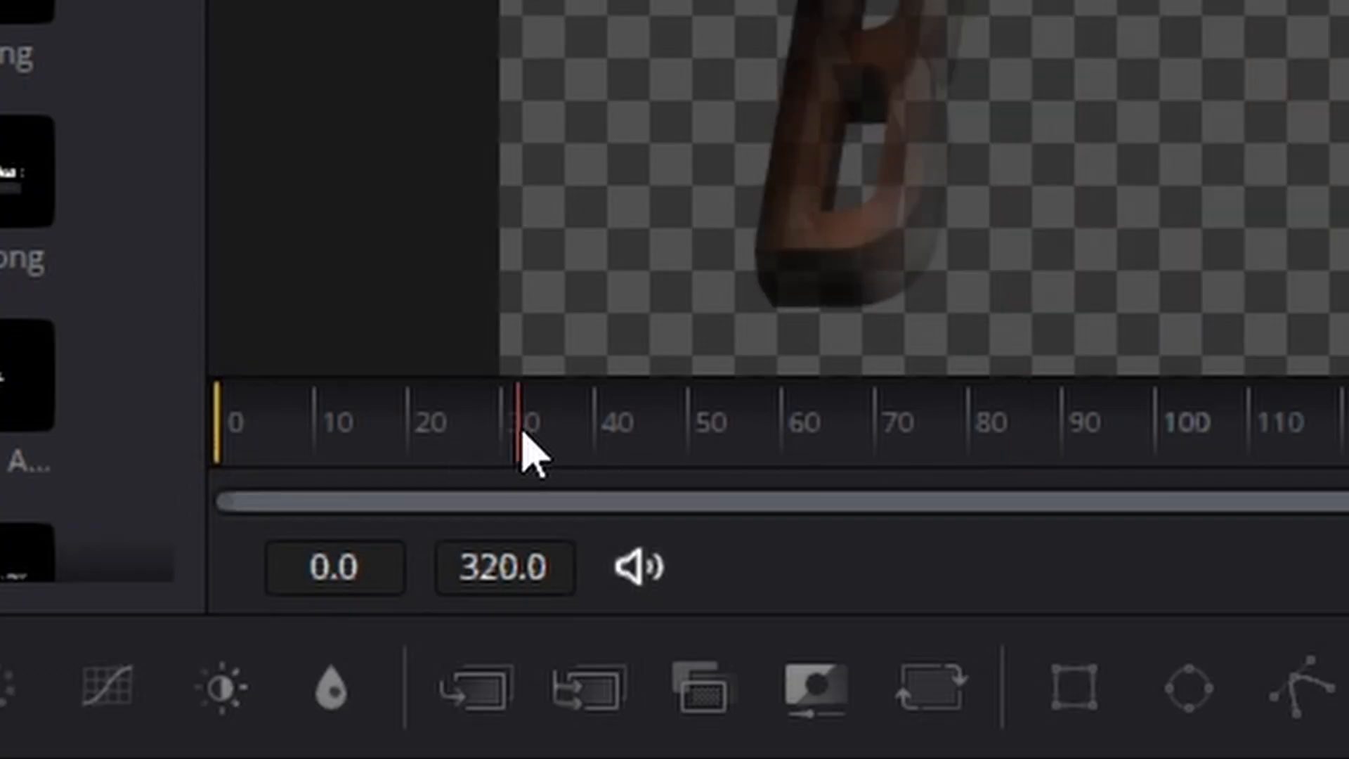
pyautogui.moveTo(517, 430); pyautogui.dragTo(501, 430)
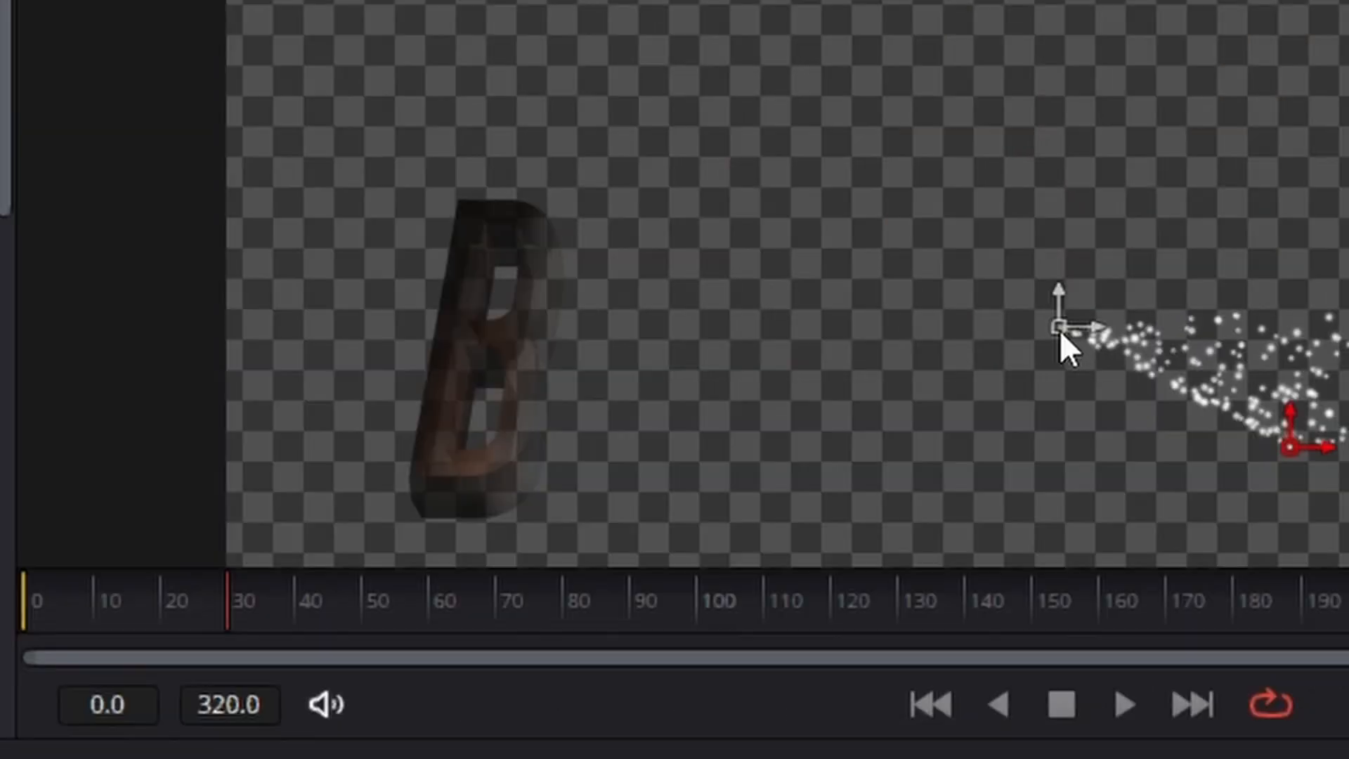
pyautogui.moveTo(1060, 329); pyautogui.dragTo(555, 212)
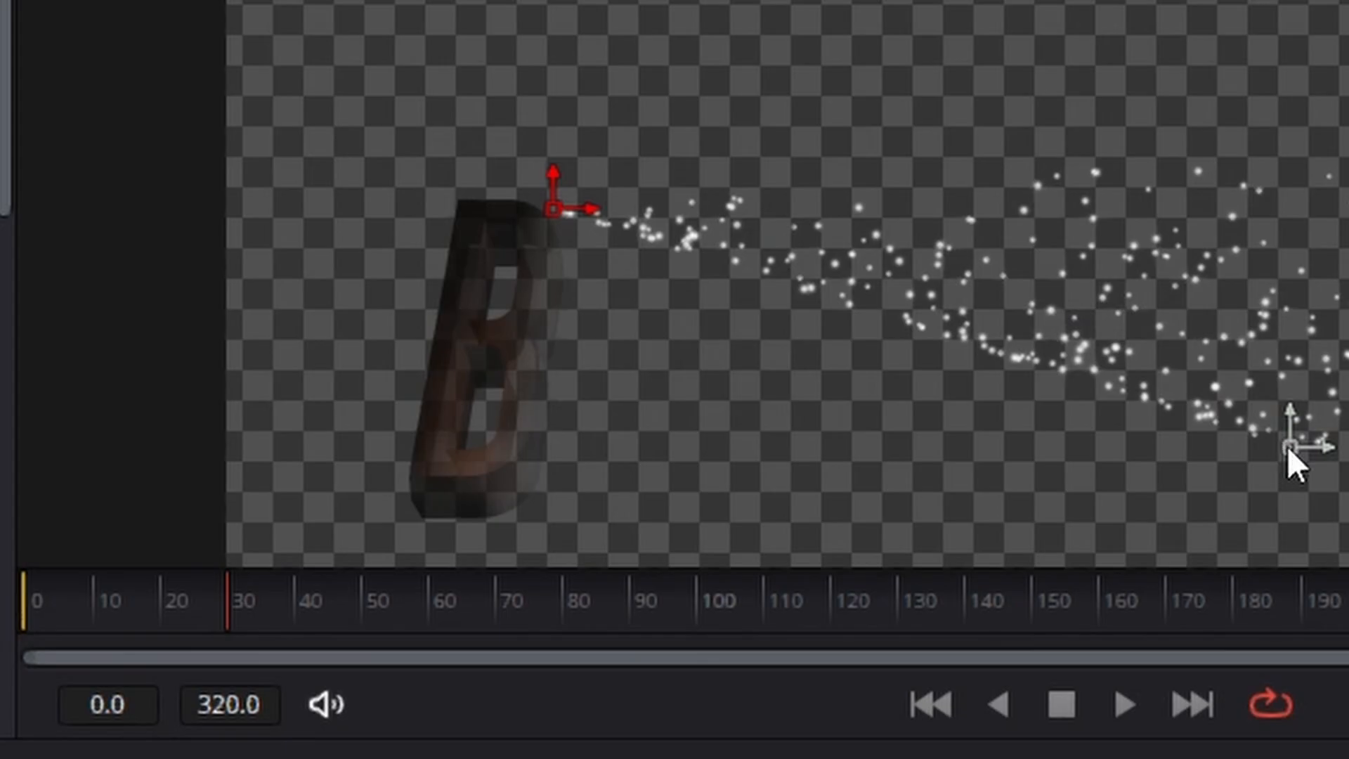
pyautogui.moveTo(1288, 447); pyautogui.dragTo(521, 518)
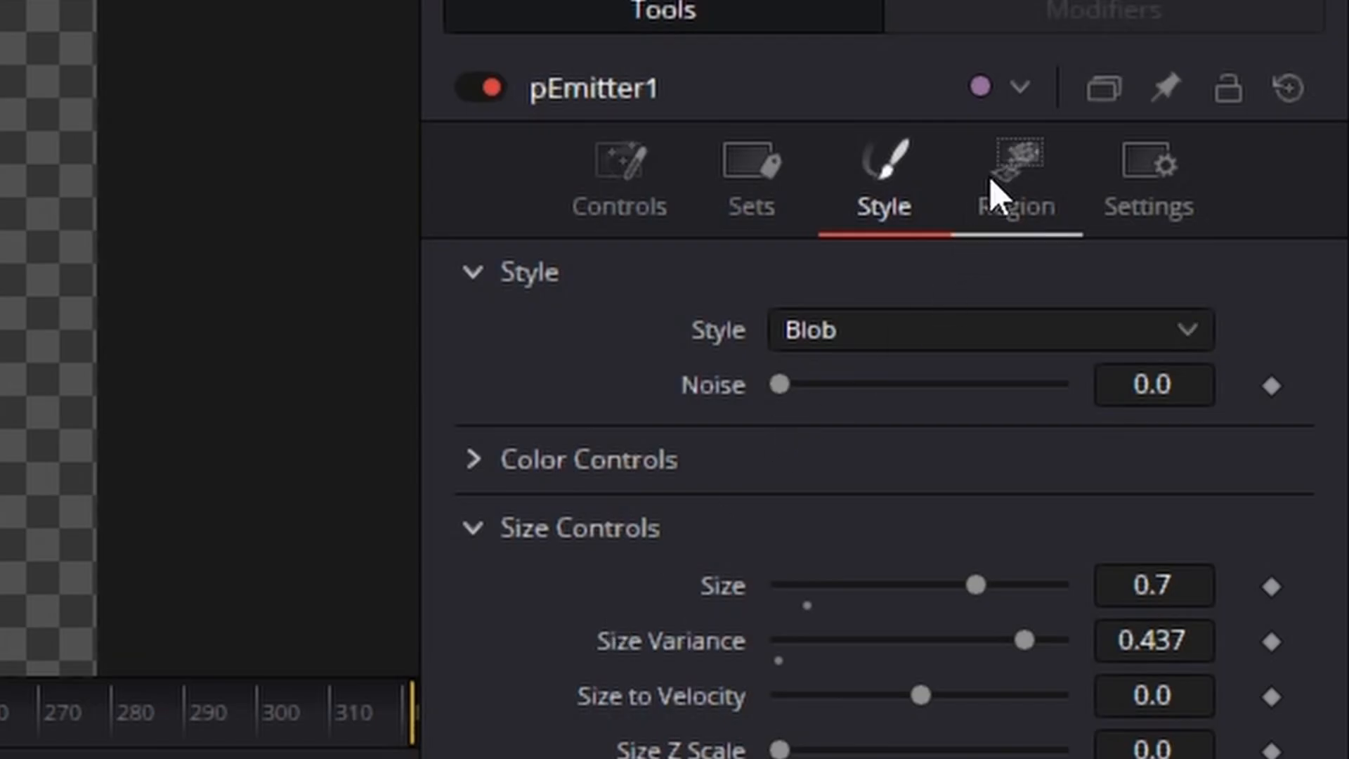
# Keyframe the X, Y and Z offsets of the emission line's Start and End at frame 30
pyautogui.click(1019, 179)
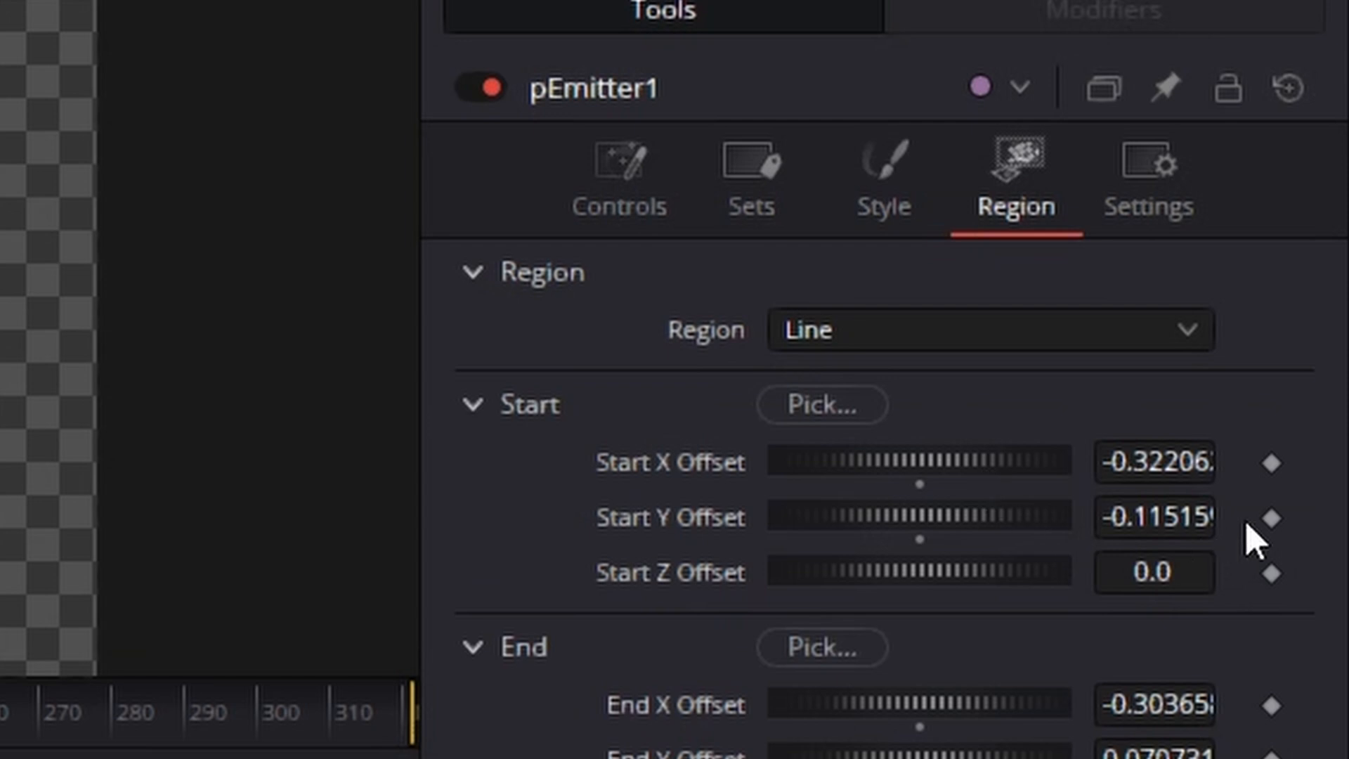
pyautogui.click(1278, 463)
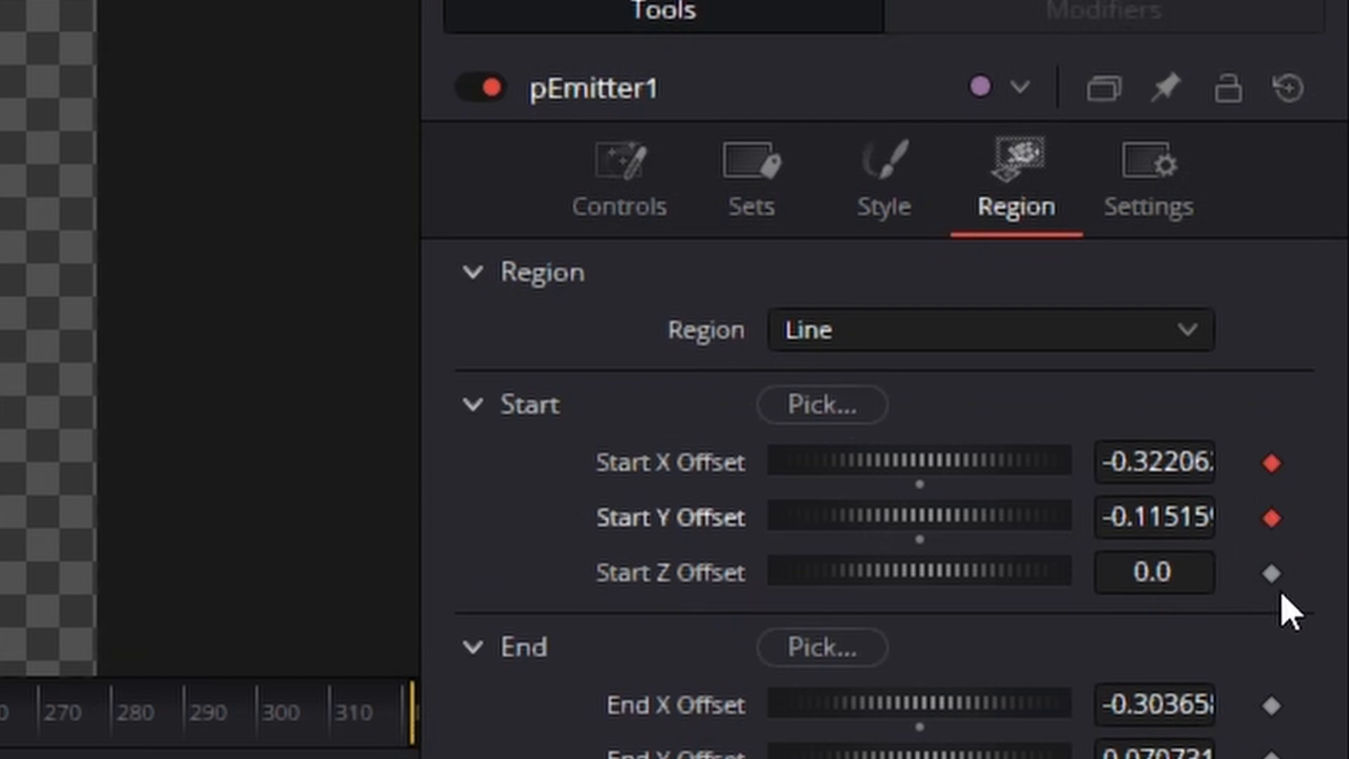
pyautogui.click(1274, 574)
pyautogui.click(1271, 606)
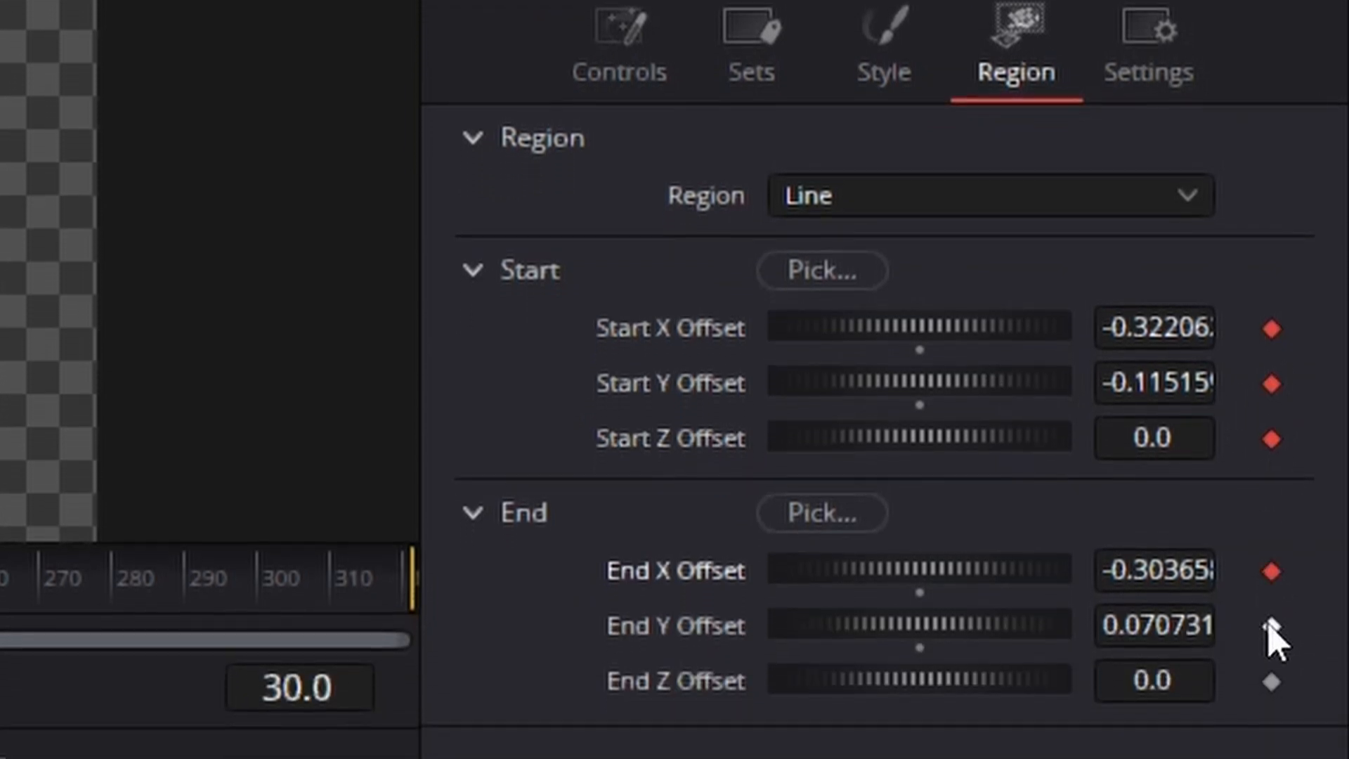
pyautogui.click(1271, 660)
pyautogui.click(1273, 607)
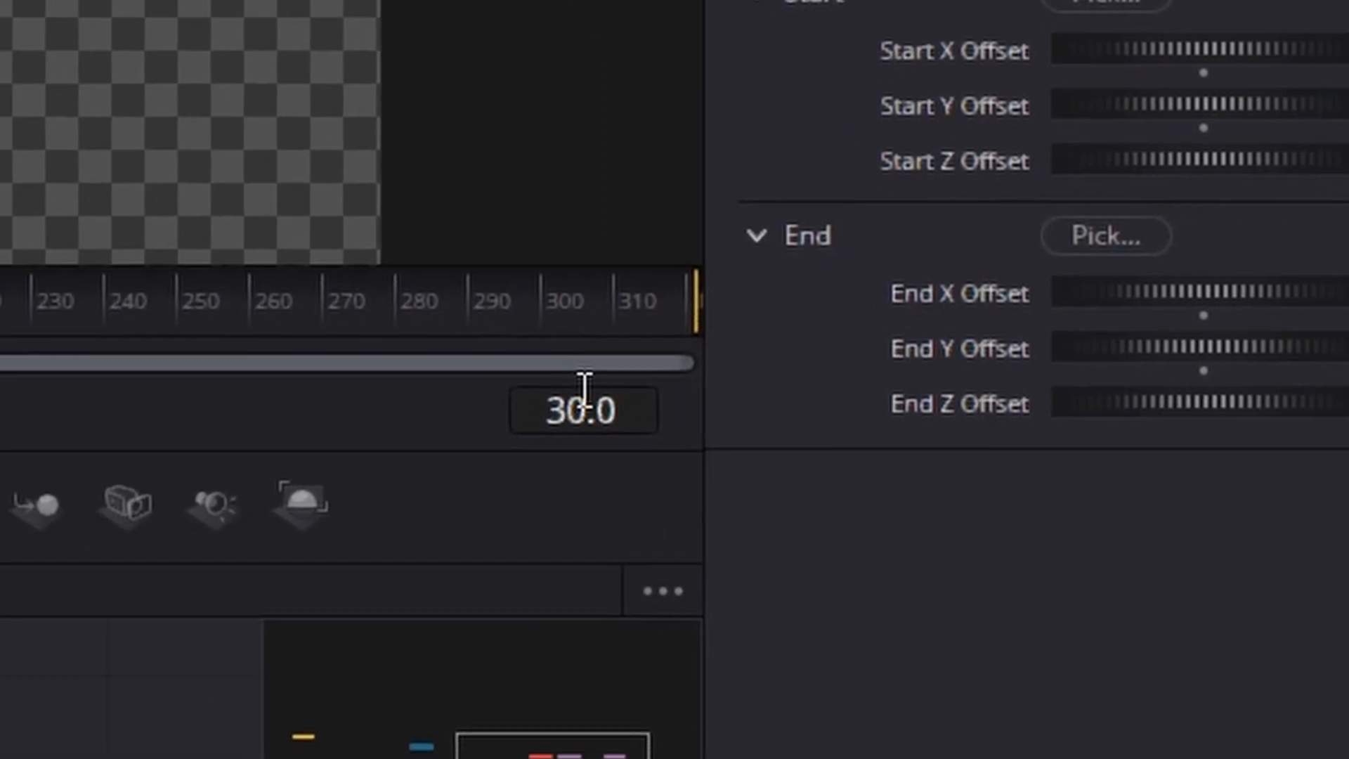
# At frame 50, move both endpoints of the emission line to just past the I of BIG
pyautogui.click(584, 394)
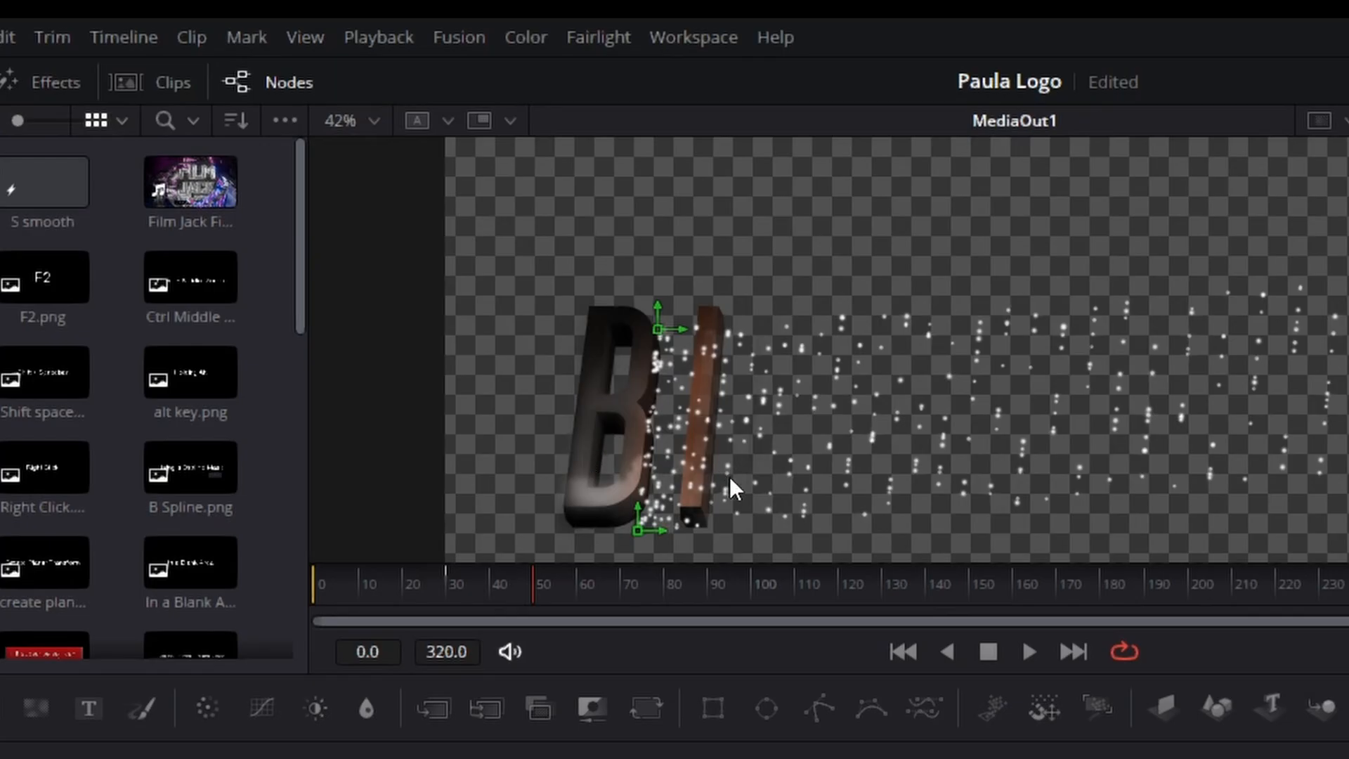
pyautogui.scroll(4, 730, 476)
pyautogui.moveTo(743, 476); pyautogui.dragTo(758, 551)
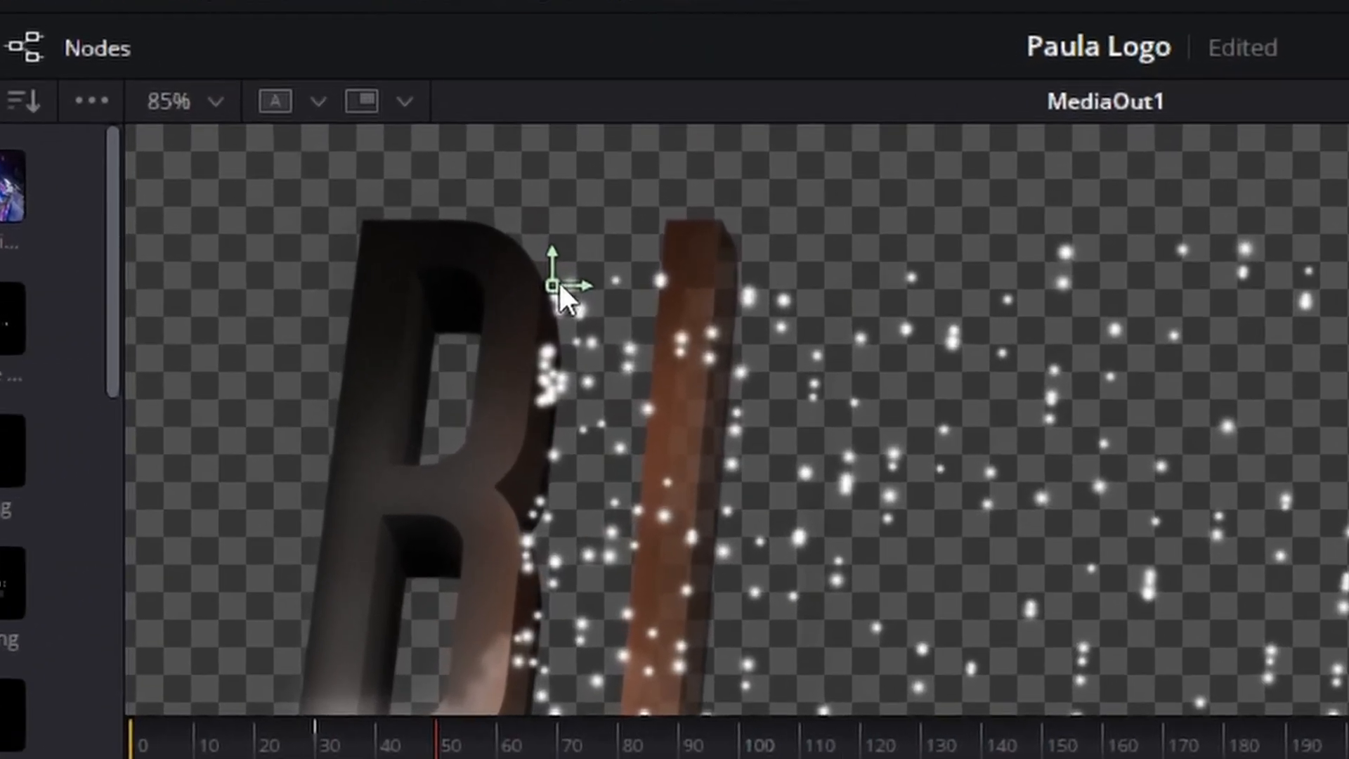
pyautogui.moveTo(618, 262); pyautogui.dragTo(770, 215)
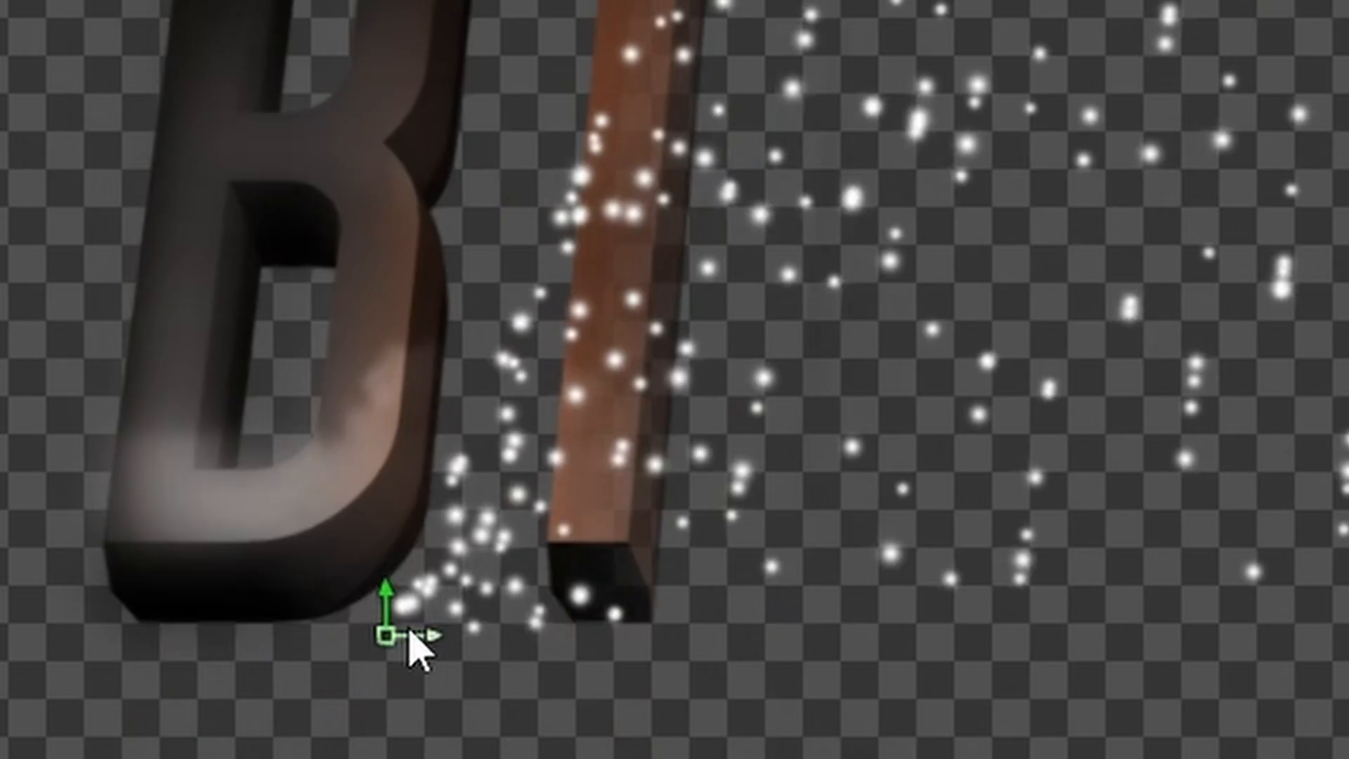
pyautogui.moveTo(390, 634); pyautogui.dragTo(693, 610)
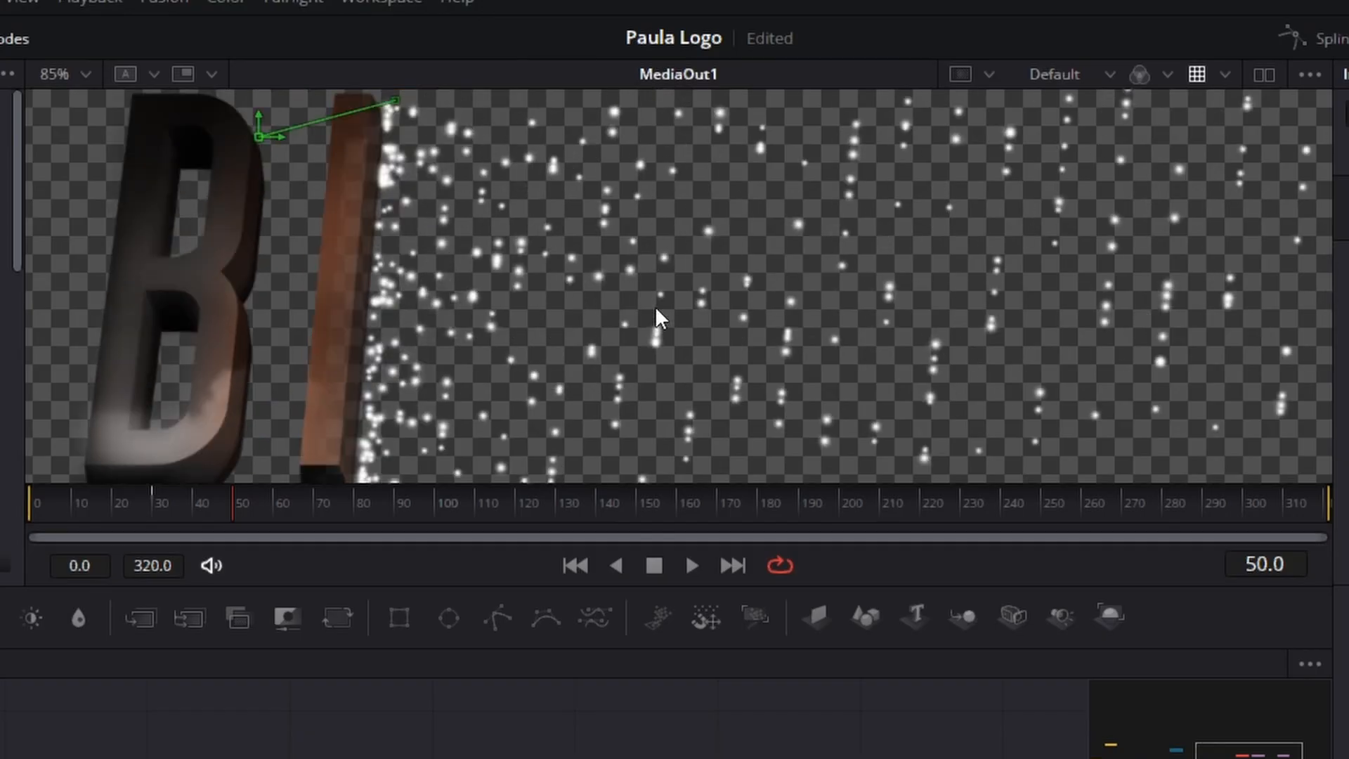
pyautogui.moveTo(760, 381); pyautogui.dragTo(674, 355)
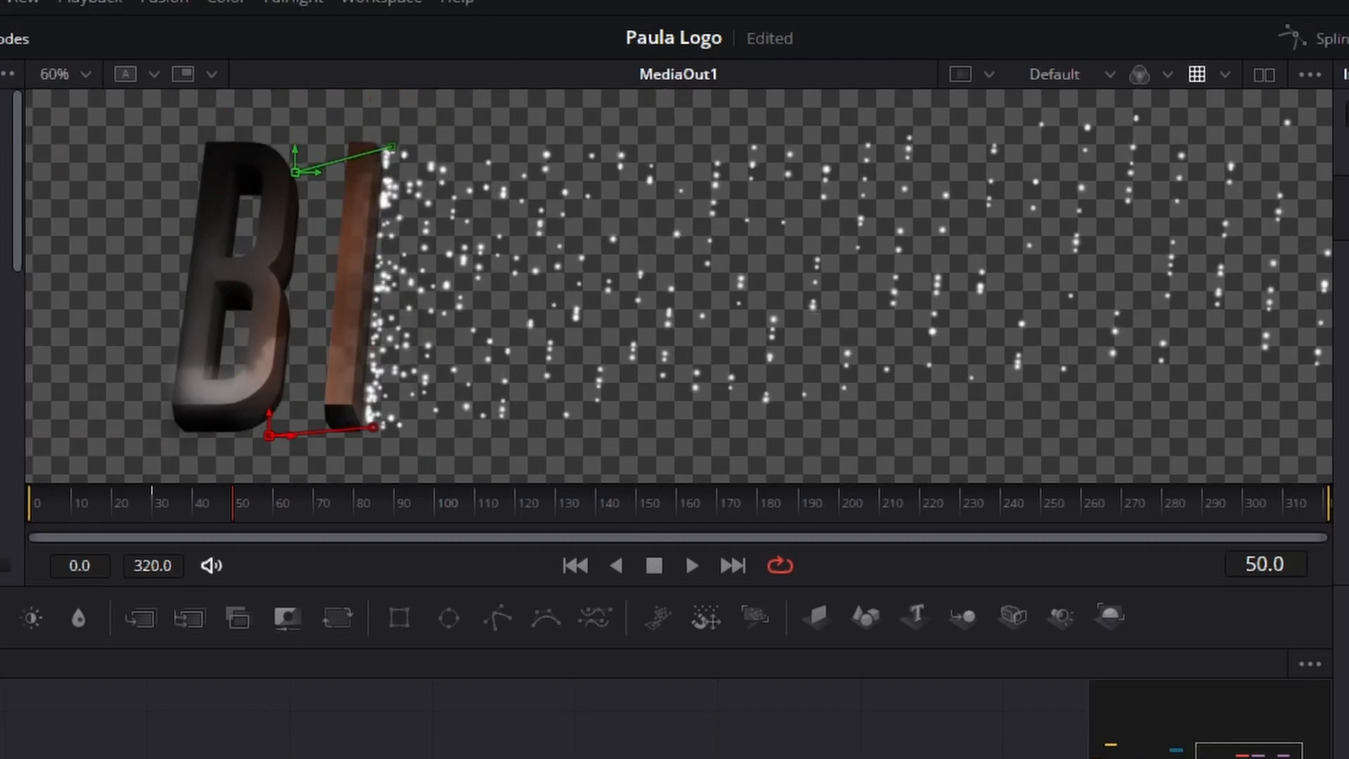
# Move the emission line's endpoints just past the G at frame 70 and to the middle of the M at frame 90
pyautogui.click(1236, 564)
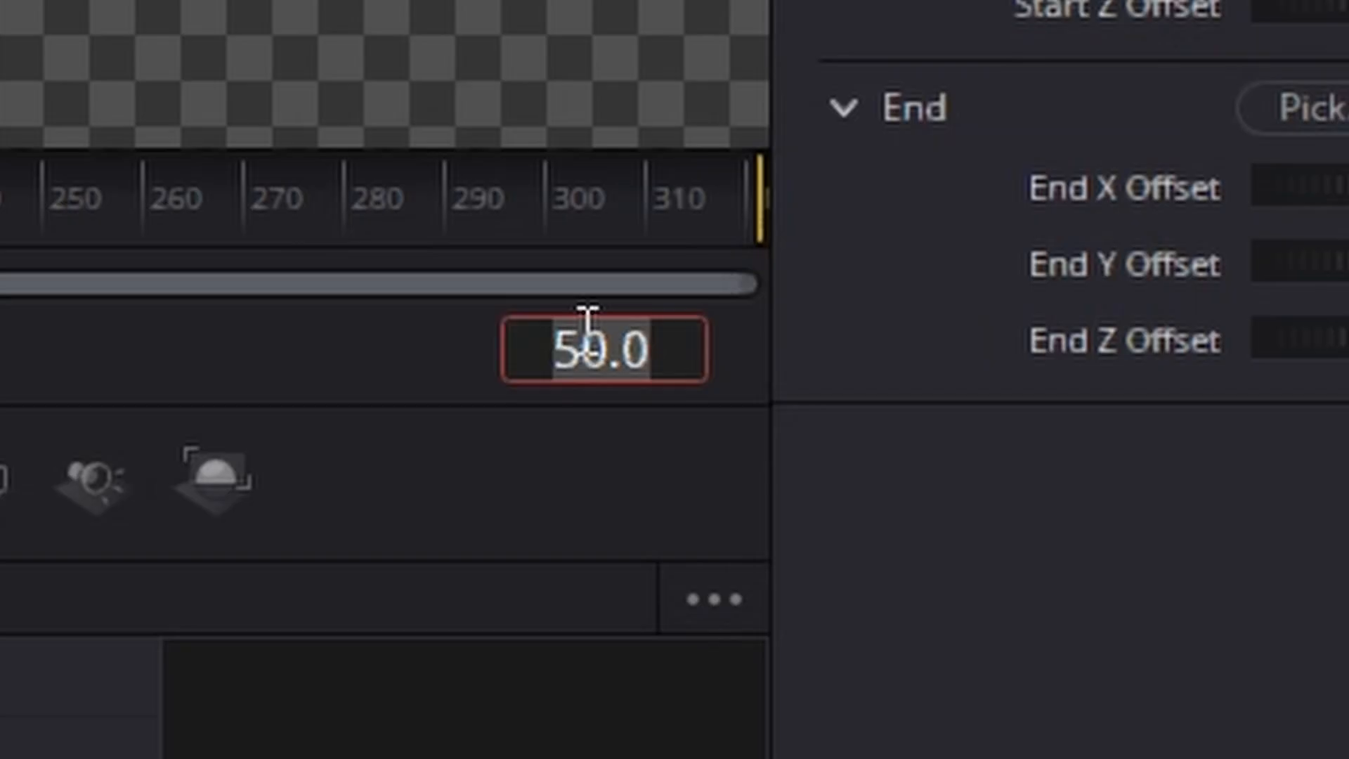
pyautogui.write('70')
pyautogui.press('Return')
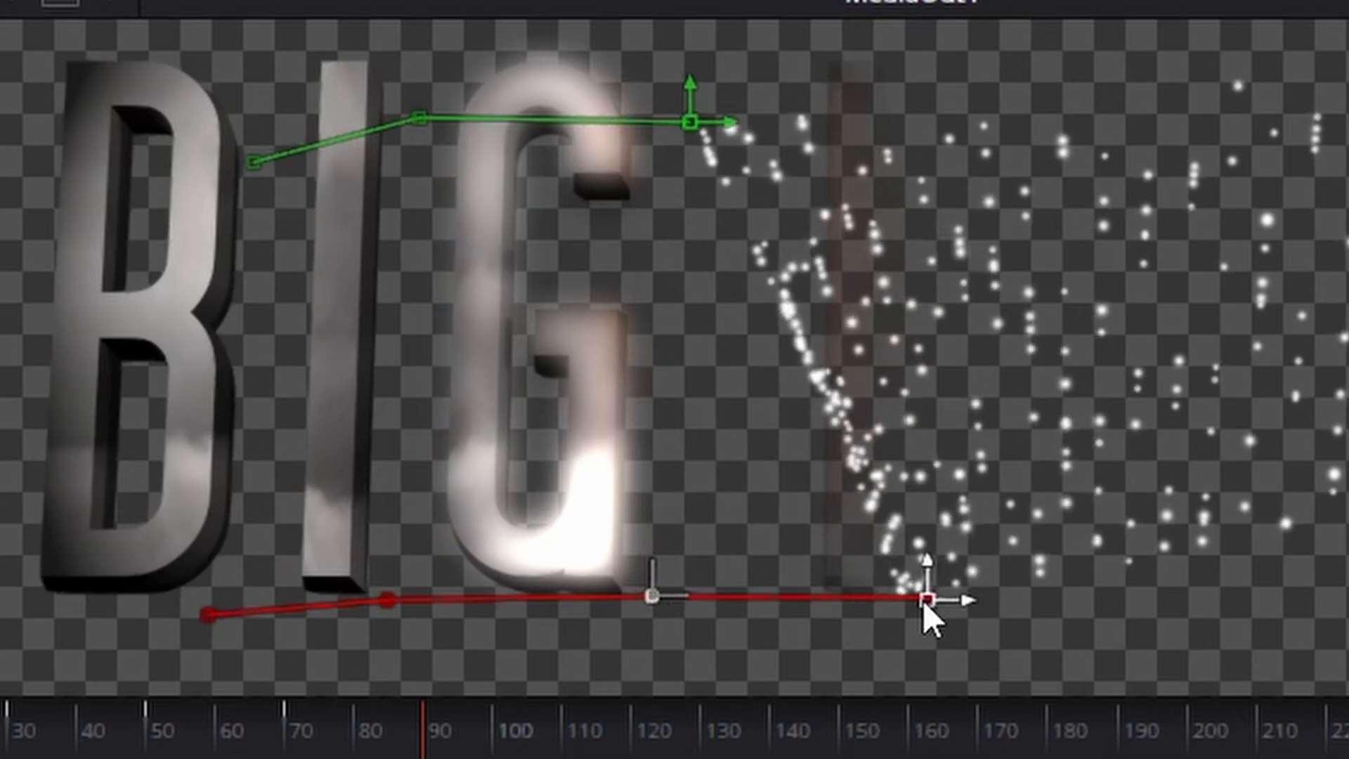
# Move the emission line's endpoints just past the M at frame 110 and past the O at frame 130
pyautogui.write('110')
pyautogui.press('Return')
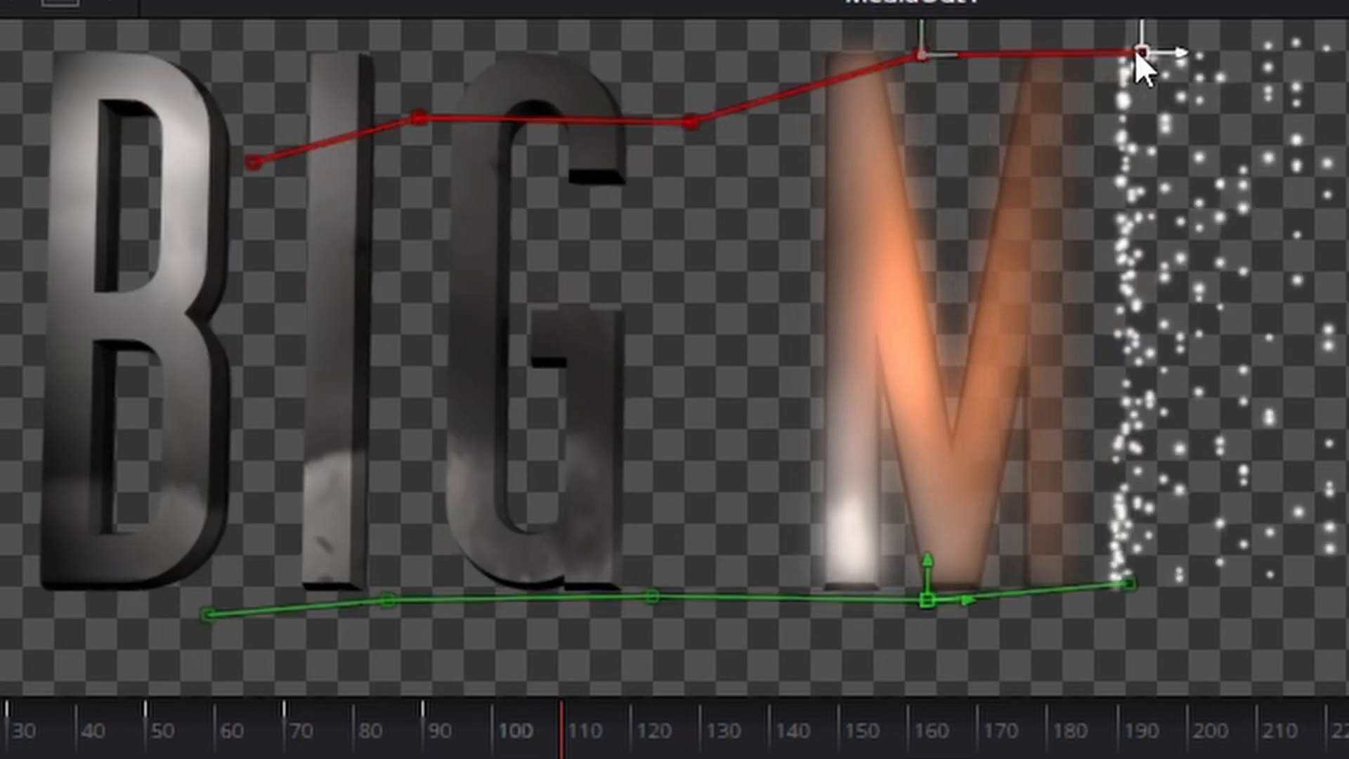
pyautogui.write('130')
pyautogui.press('Return')
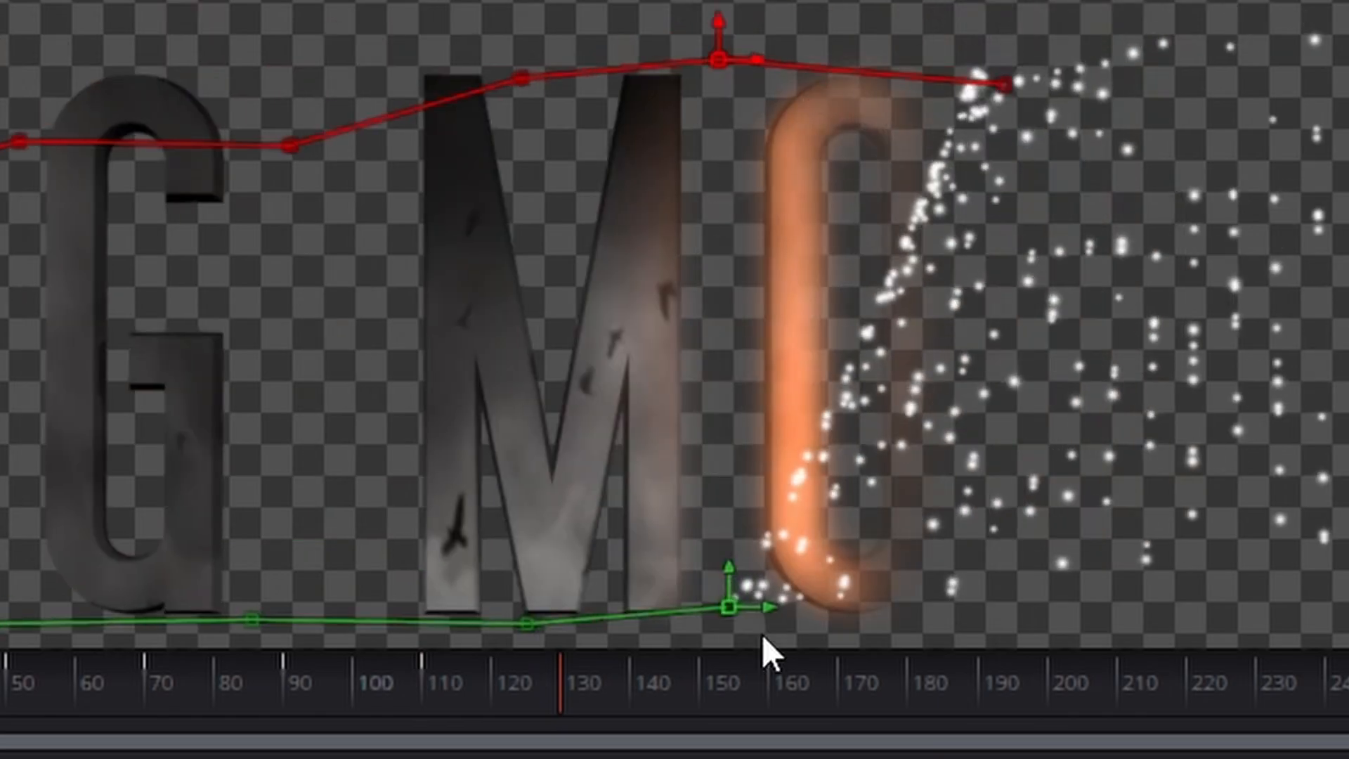
pyautogui.click(729, 604)
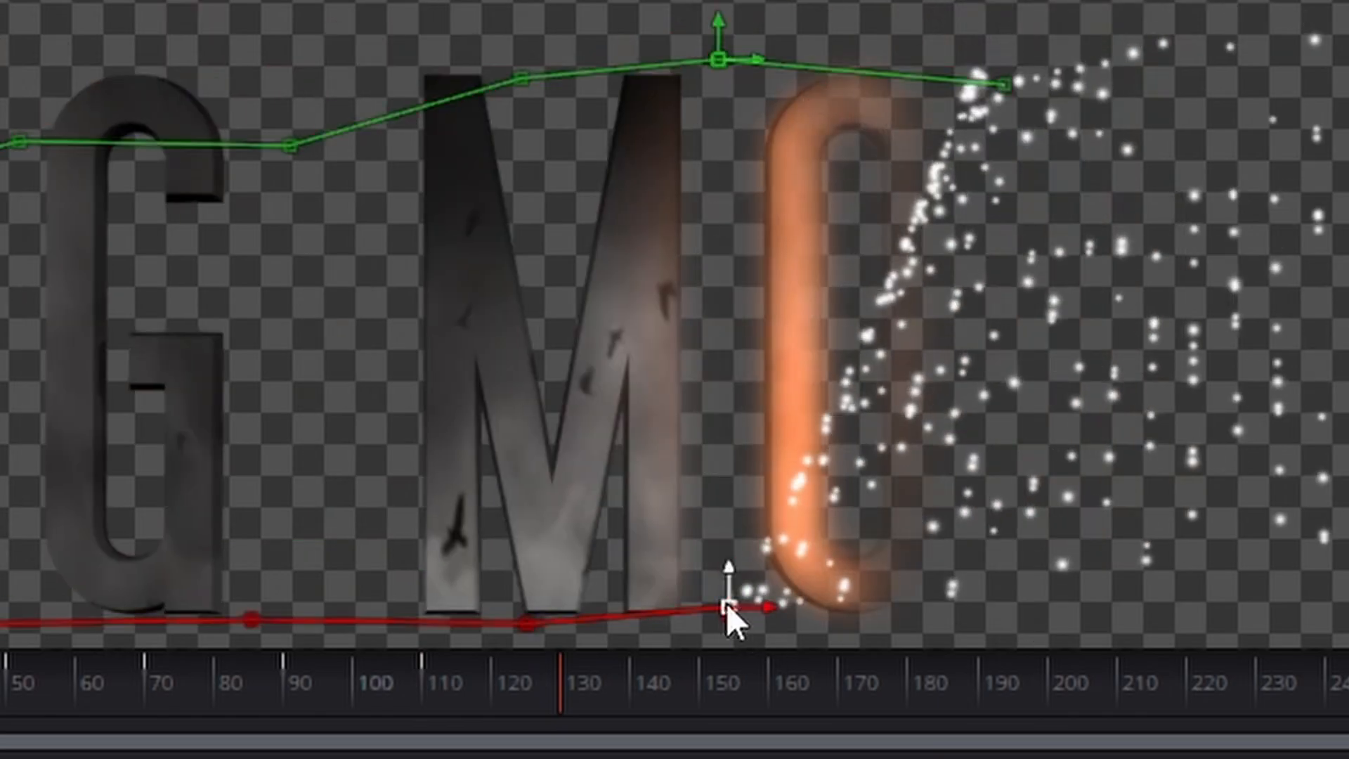
# Move the emission line's endpoints to the V's right edge at frame 150 and past the I of MOVIE at frame 170
pyautogui.write('150')
pyautogui.press('Return')
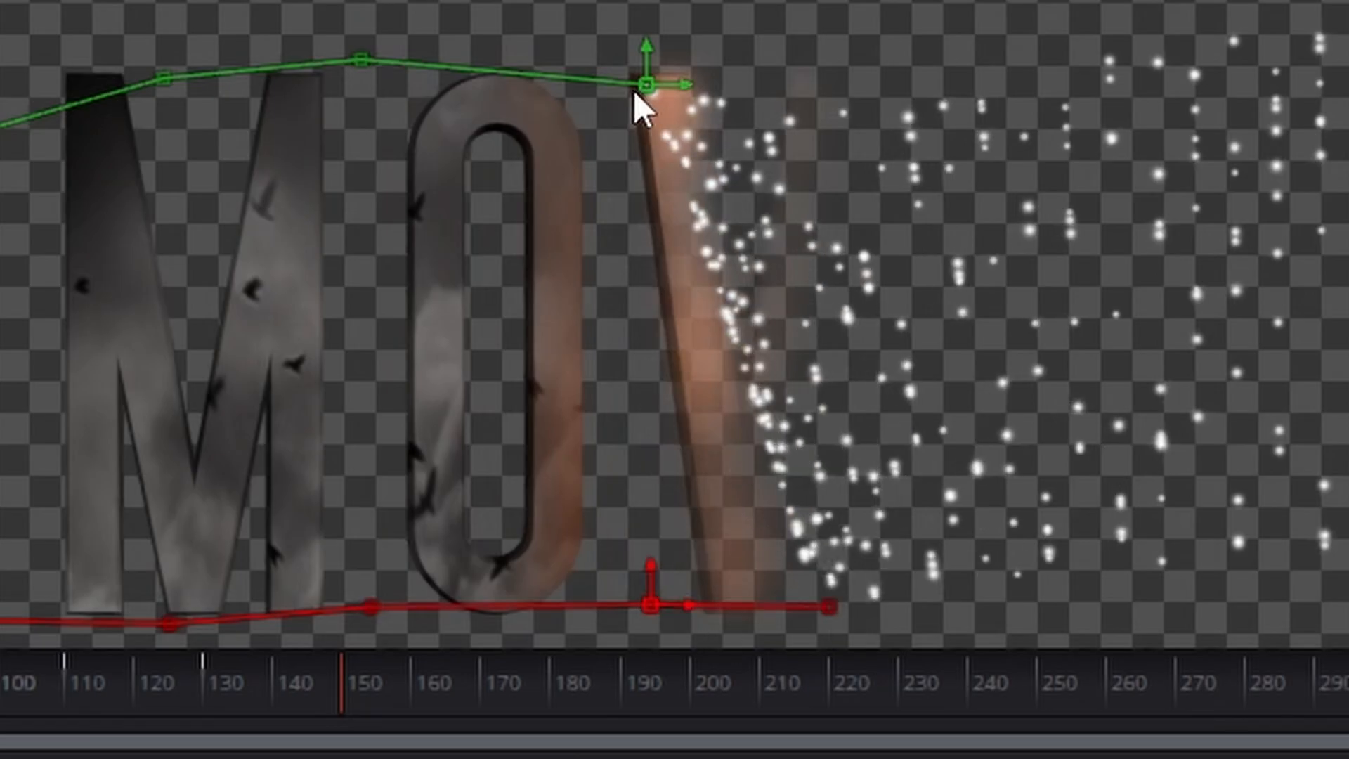
pyautogui.moveTo(644, 85); pyautogui.dragTo(865, 81)
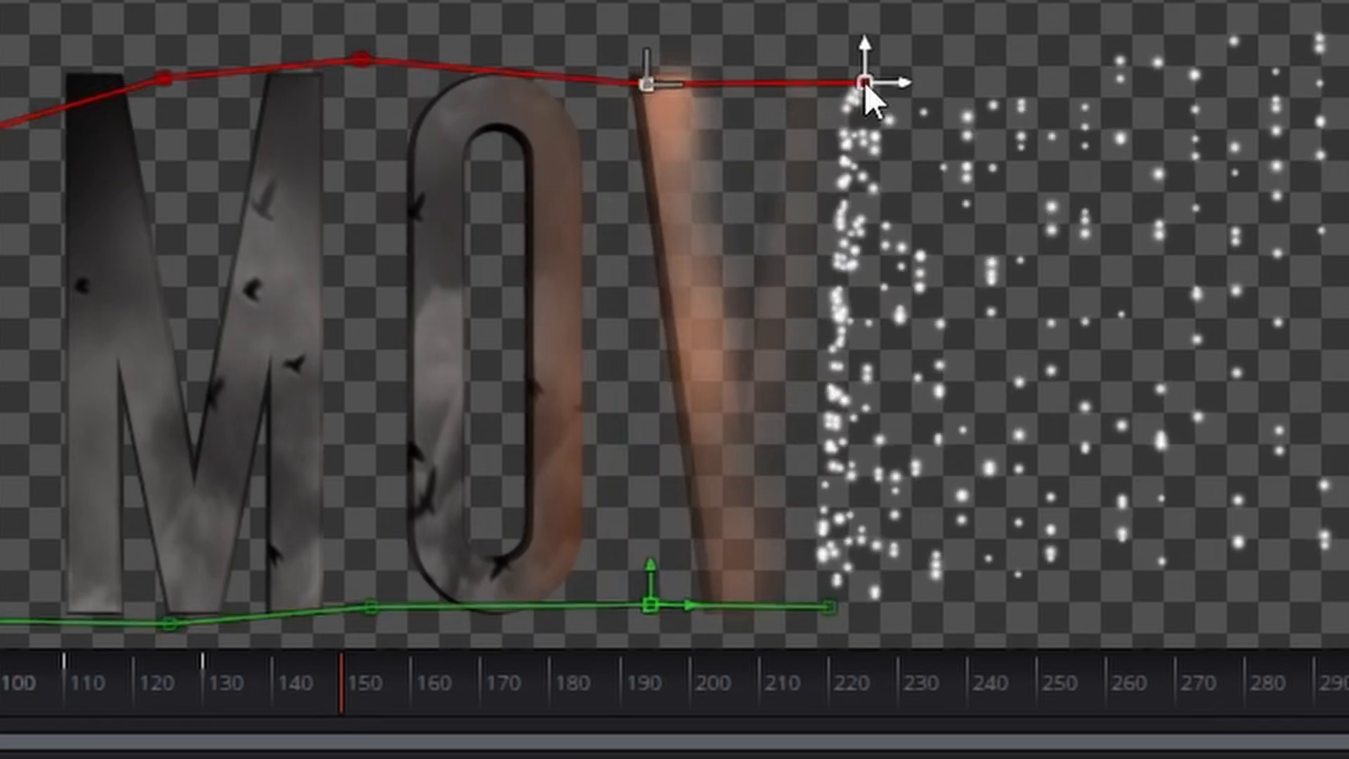
pyautogui.write('17')
pyautogui.write('0')
pyautogui.press('Return')
pyautogui.moveTo(829, 605); pyautogui.dragTo(1025, 608)
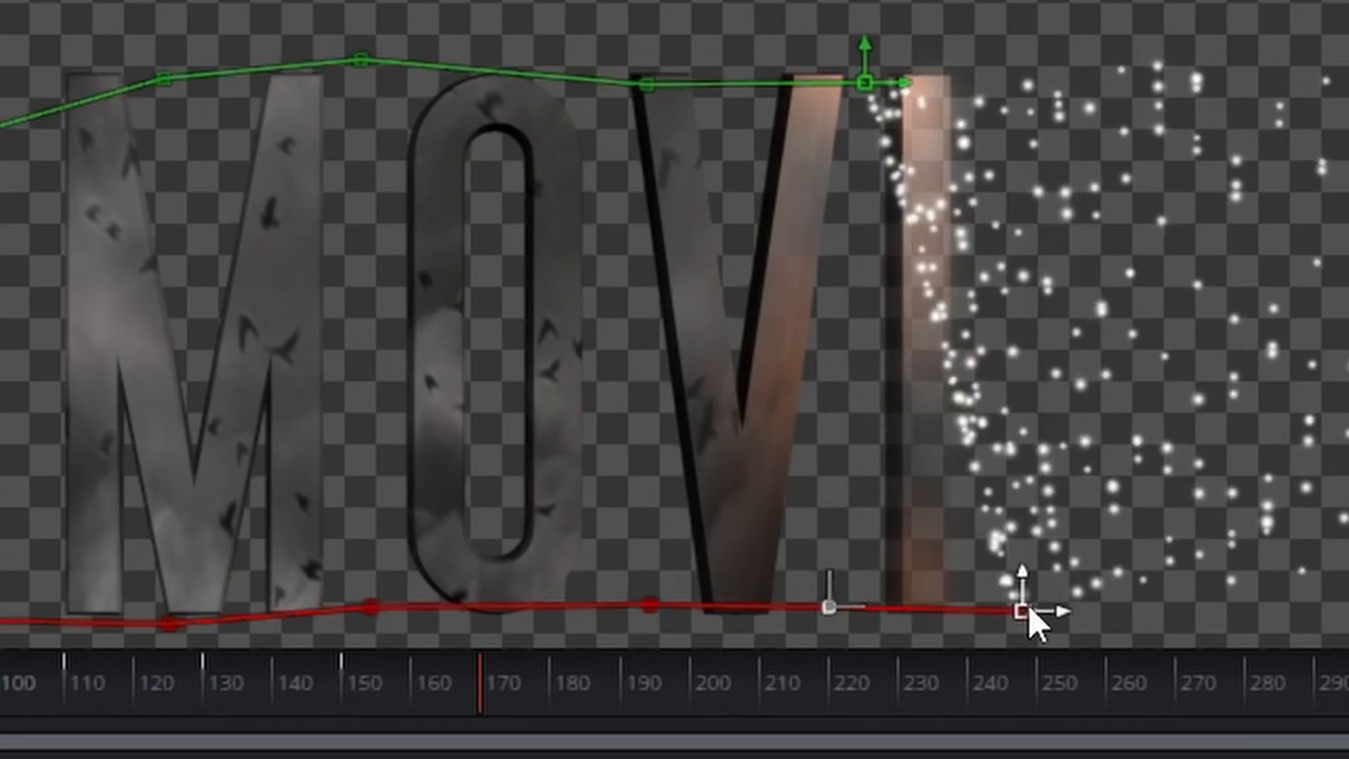
pyautogui.moveTo(865, 81); pyautogui.dragTo(1045, 76)
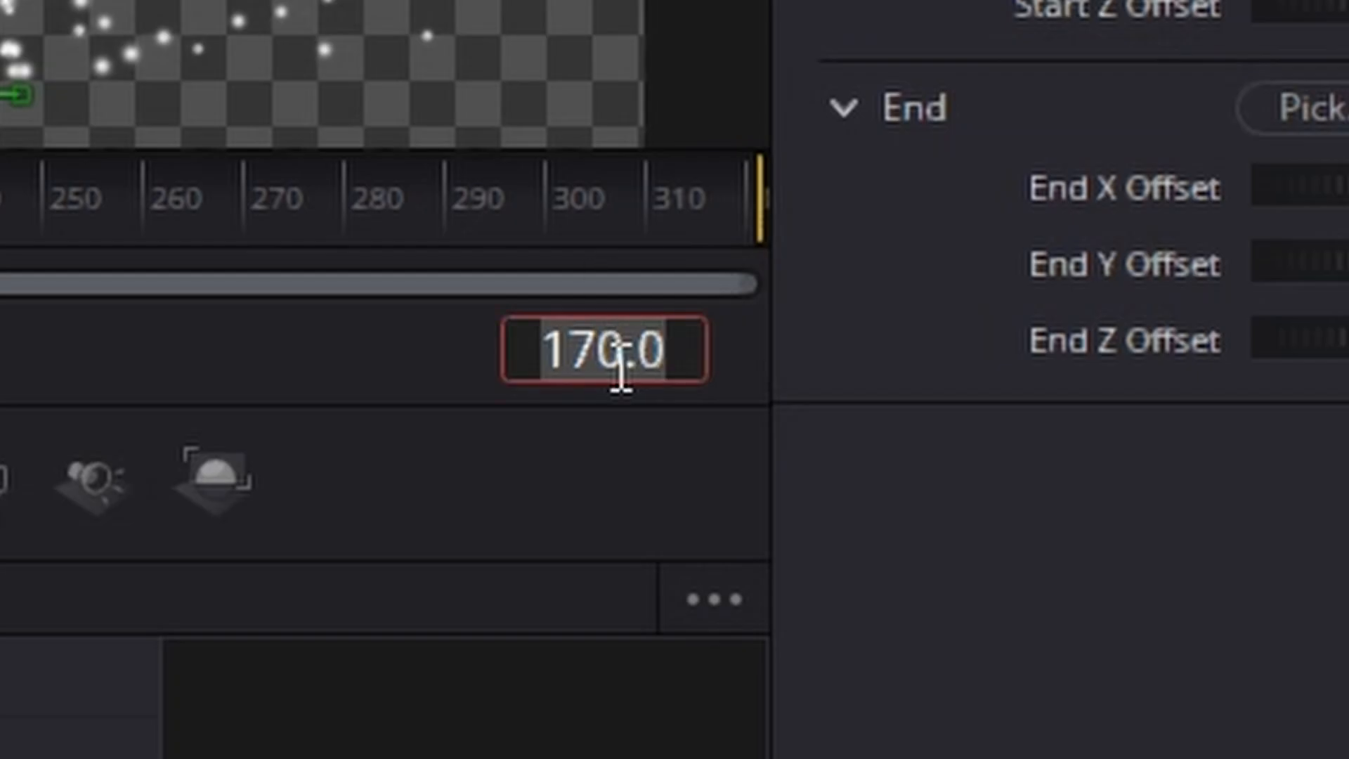
# Move the emission line's endpoints past the E at frame 190 and beyond the image's right edge at frame 210
pyautogui.write('190')
pyautogui.press('Return')
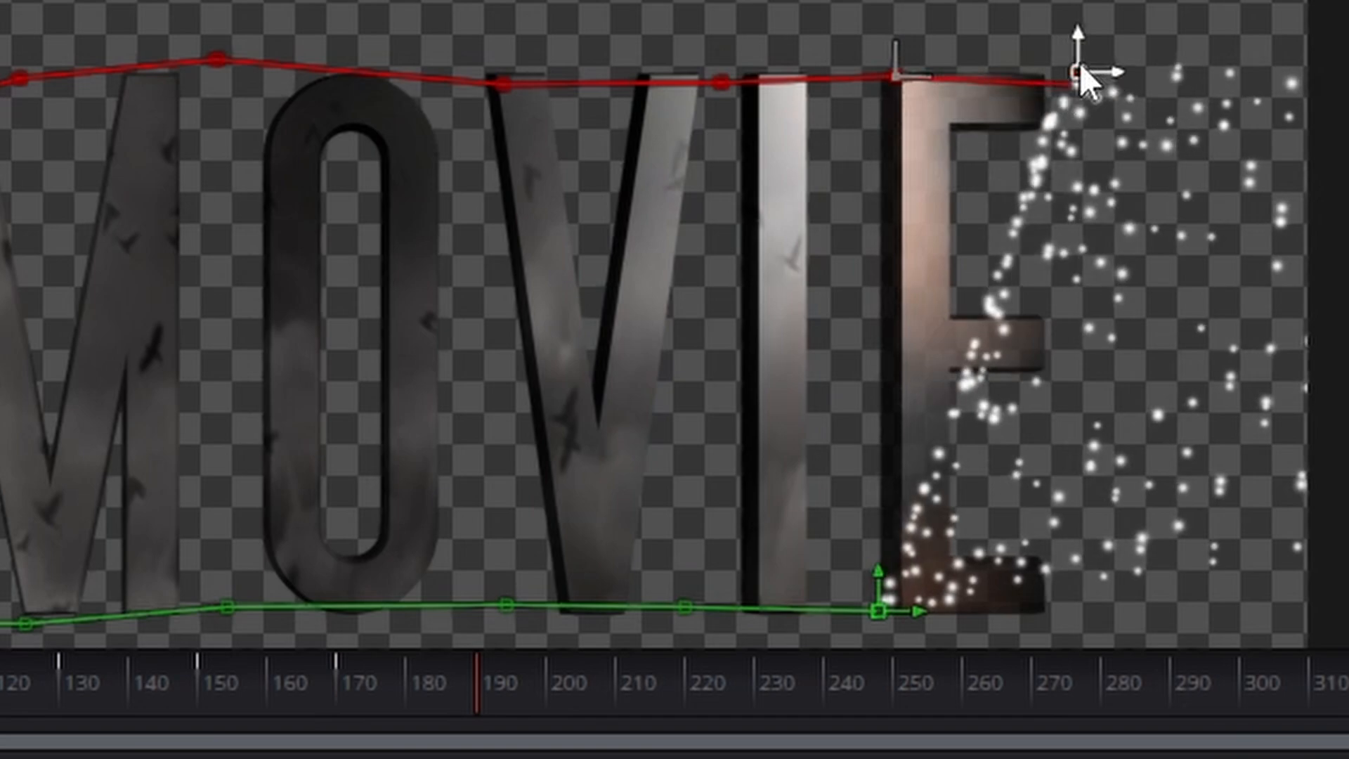
pyautogui.click(1134, 610)
pyautogui.click(682, 345)
pyautogui.write('210')
pyautogui.press('Return')
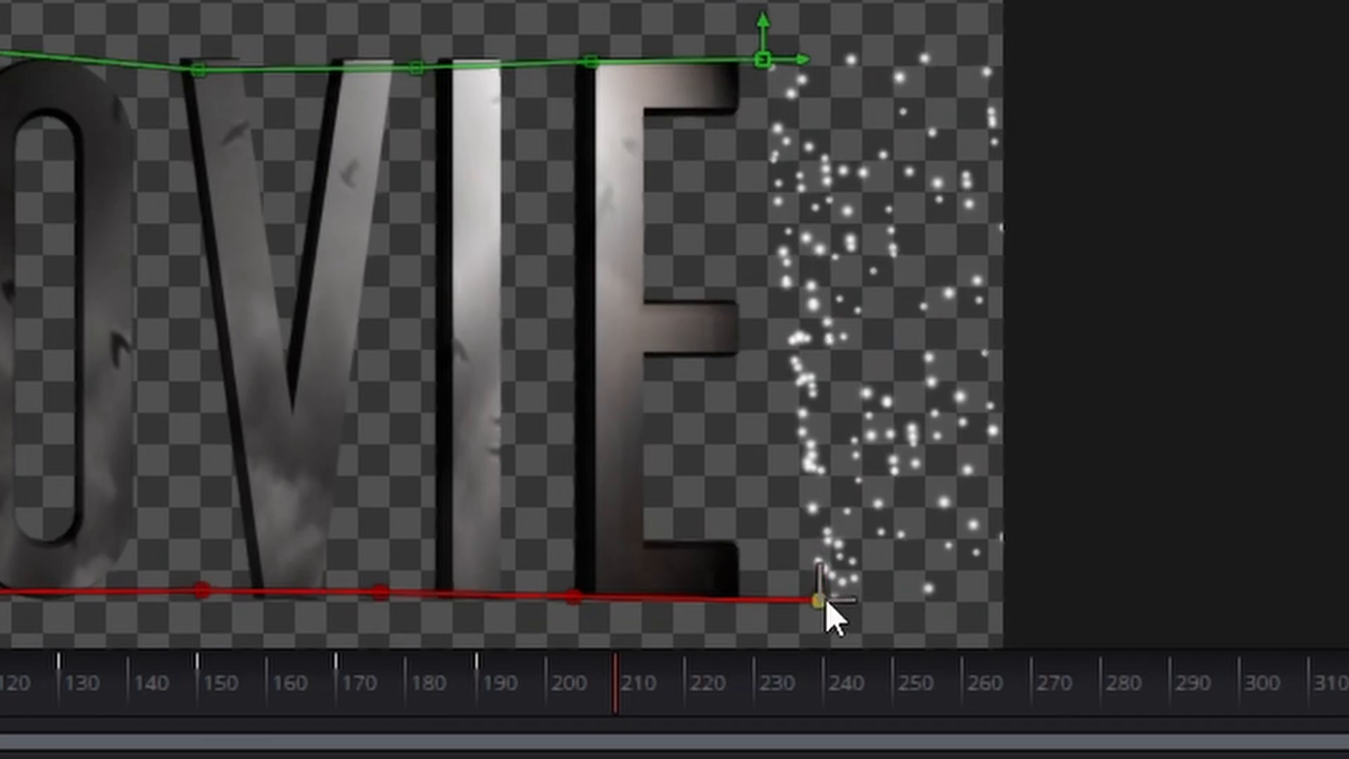
pyautogui.moveTo(825, 611); pyautogui.dragTo(1078, 594)
pyautogui.moveTo(770, 61); pyautogui.dragTo(1138, 54)
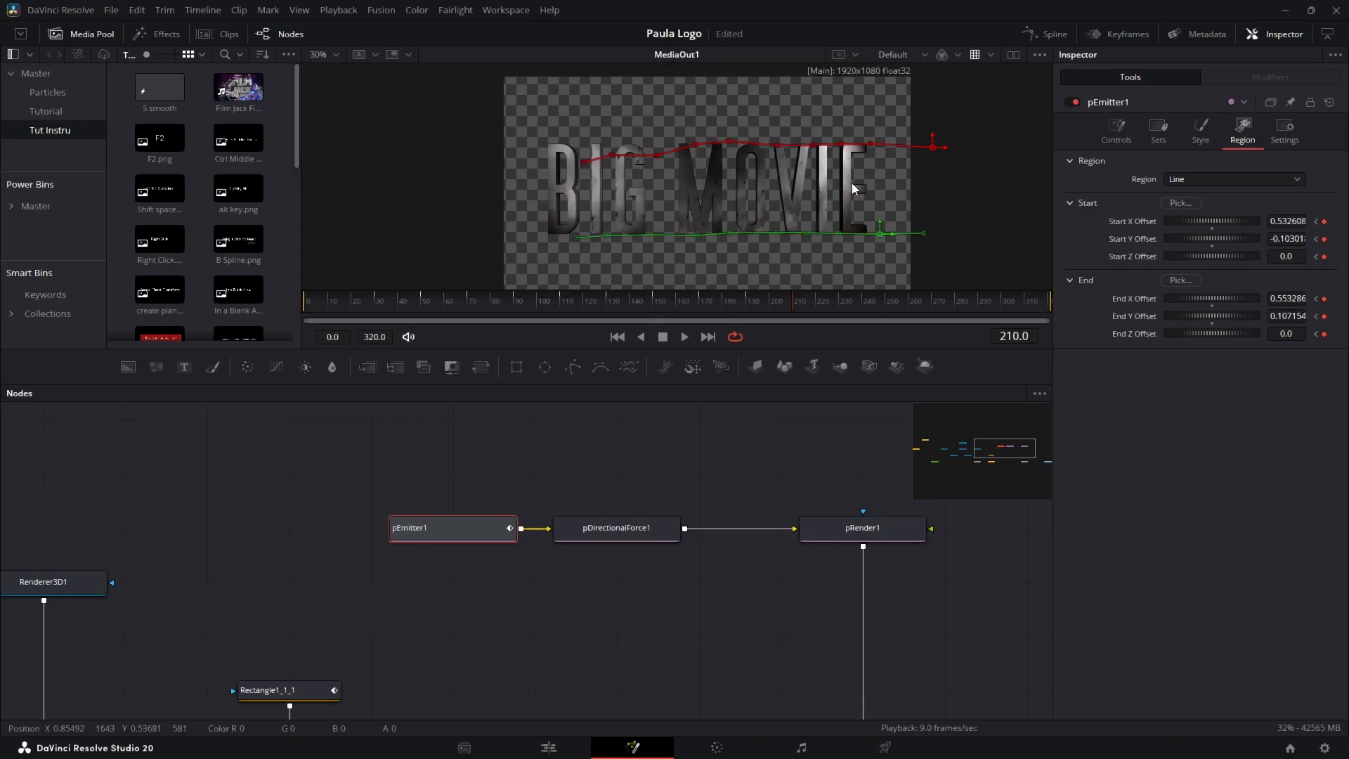
# Play back the particle sweep across the title and change pEmitter1's Temporal Distribution
pyautogui.click(433, 305)
pyautogui.click(685, 337)
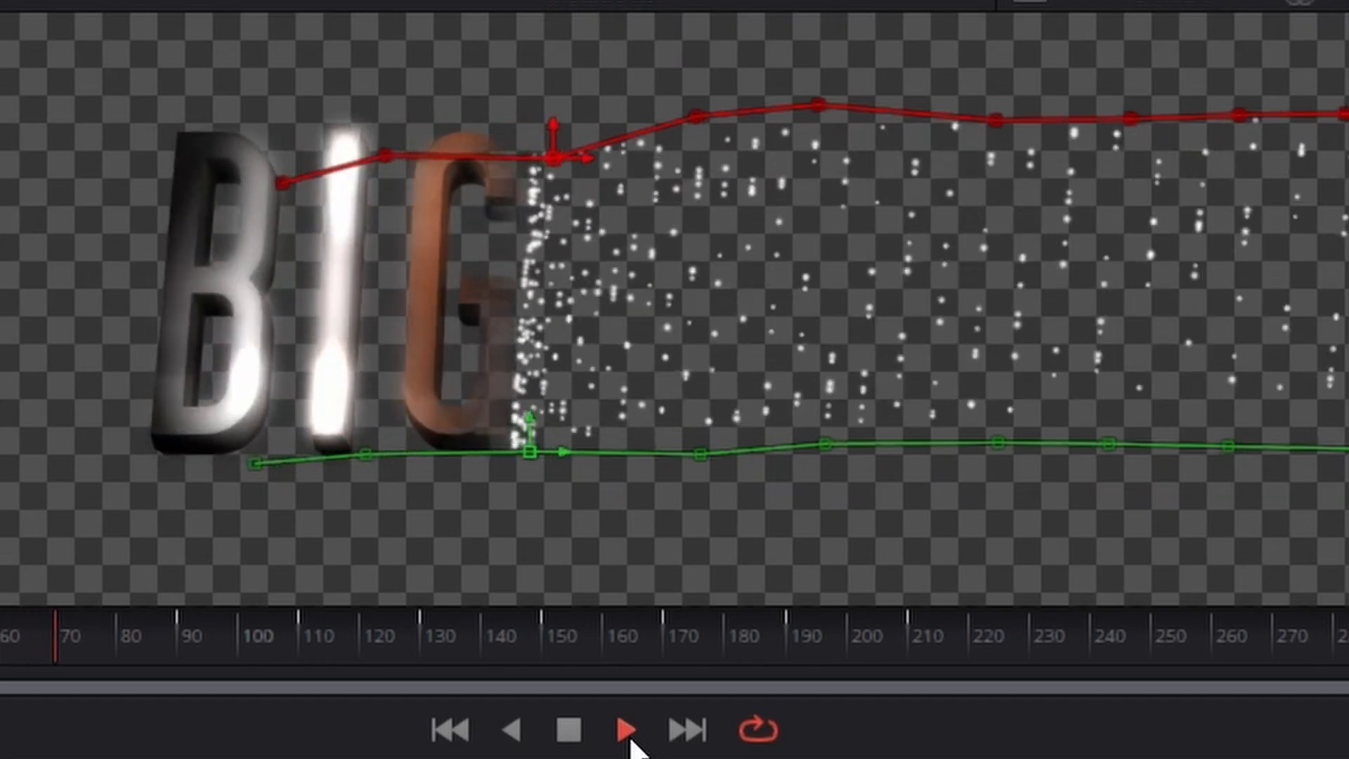
pyautogui.click(569, 730)
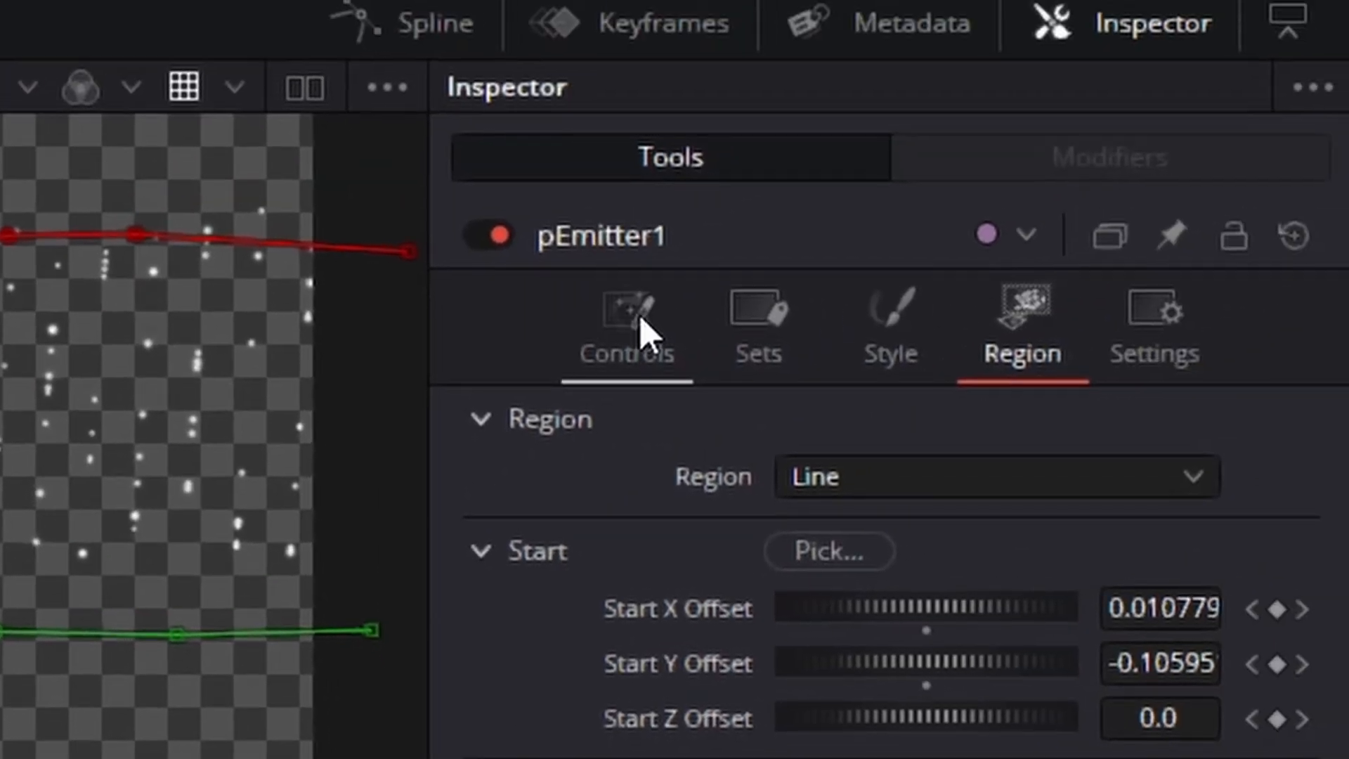
pyautogui.click(643, 333)
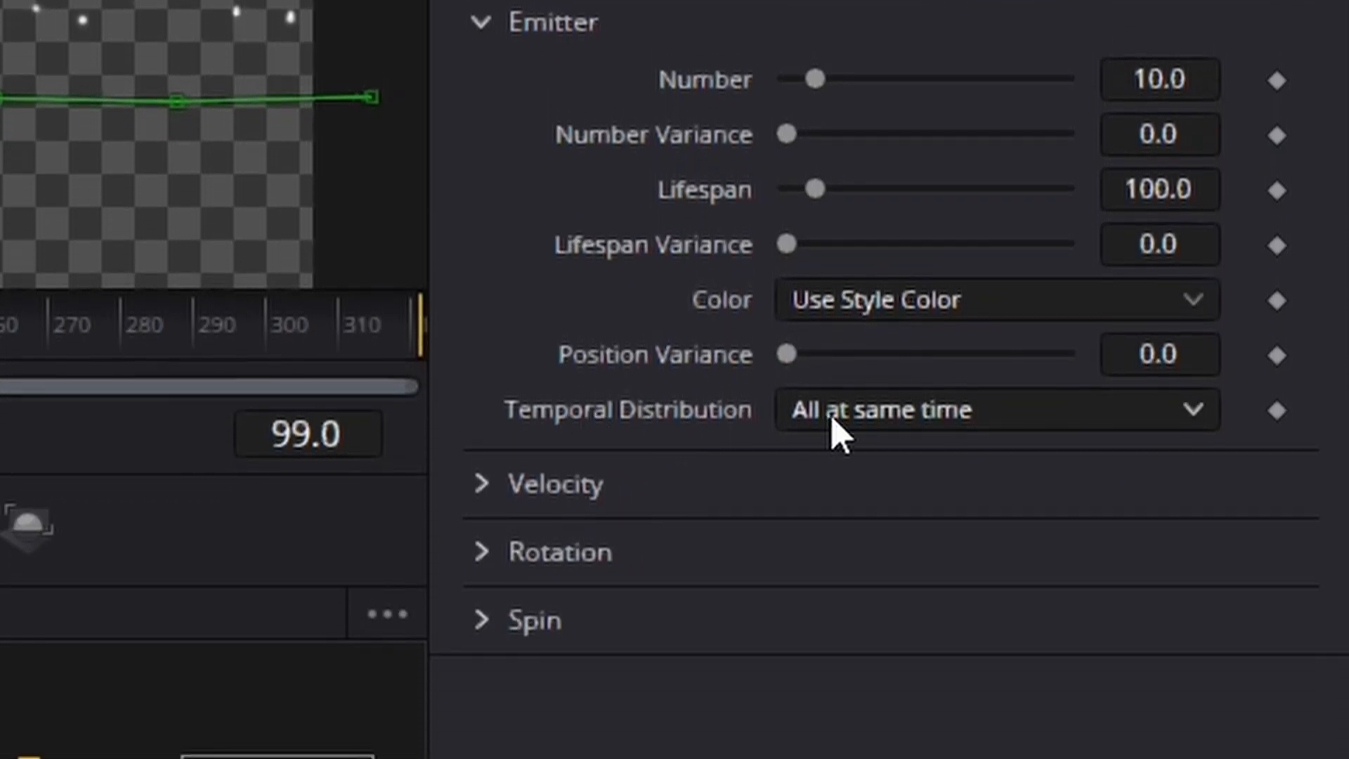
pyautogui.click(852, 464)
pyautogui.click(942, 519)
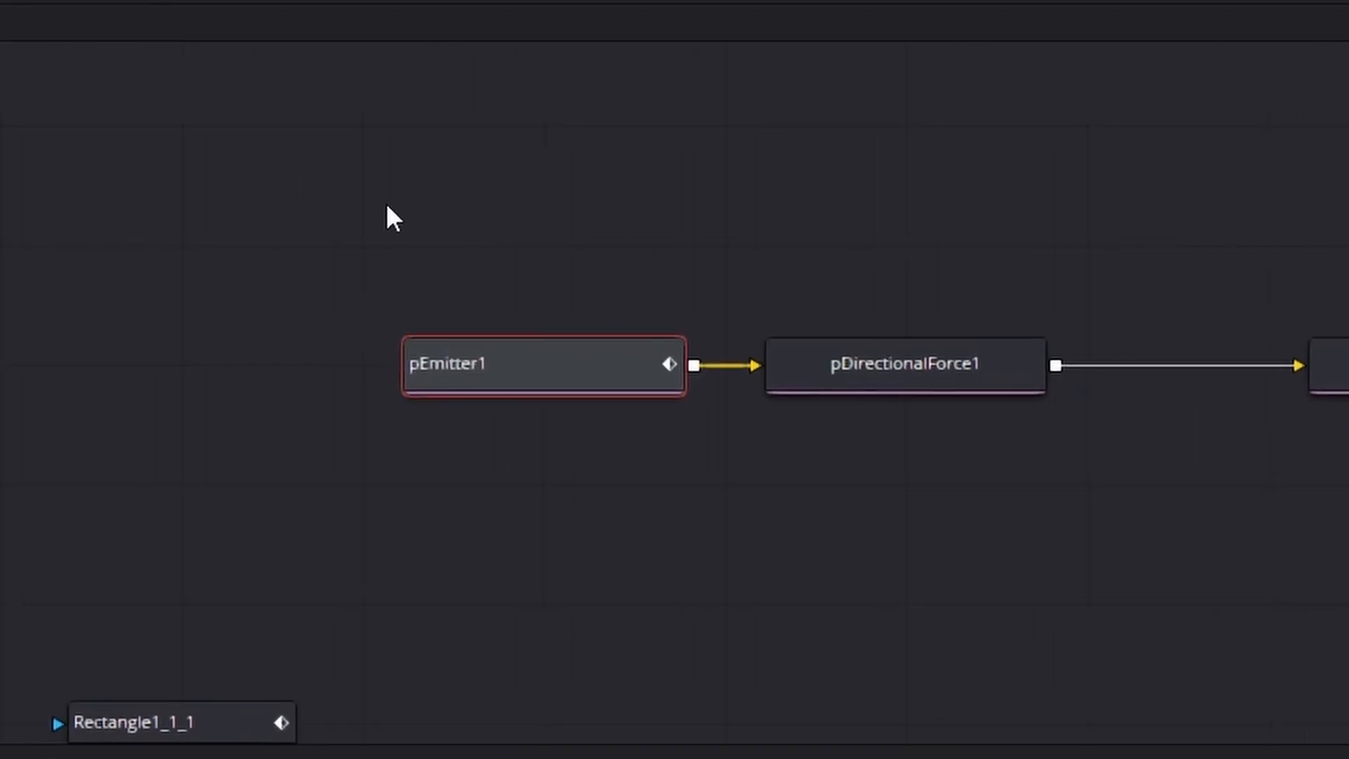
# Insert a pTurbulence node between pDirectionalForce1 and pRender1
pyautogui.moveTo(468, 169); pyautogui.dragTo(1187, 543)
pyautogui.click(1108, 90)
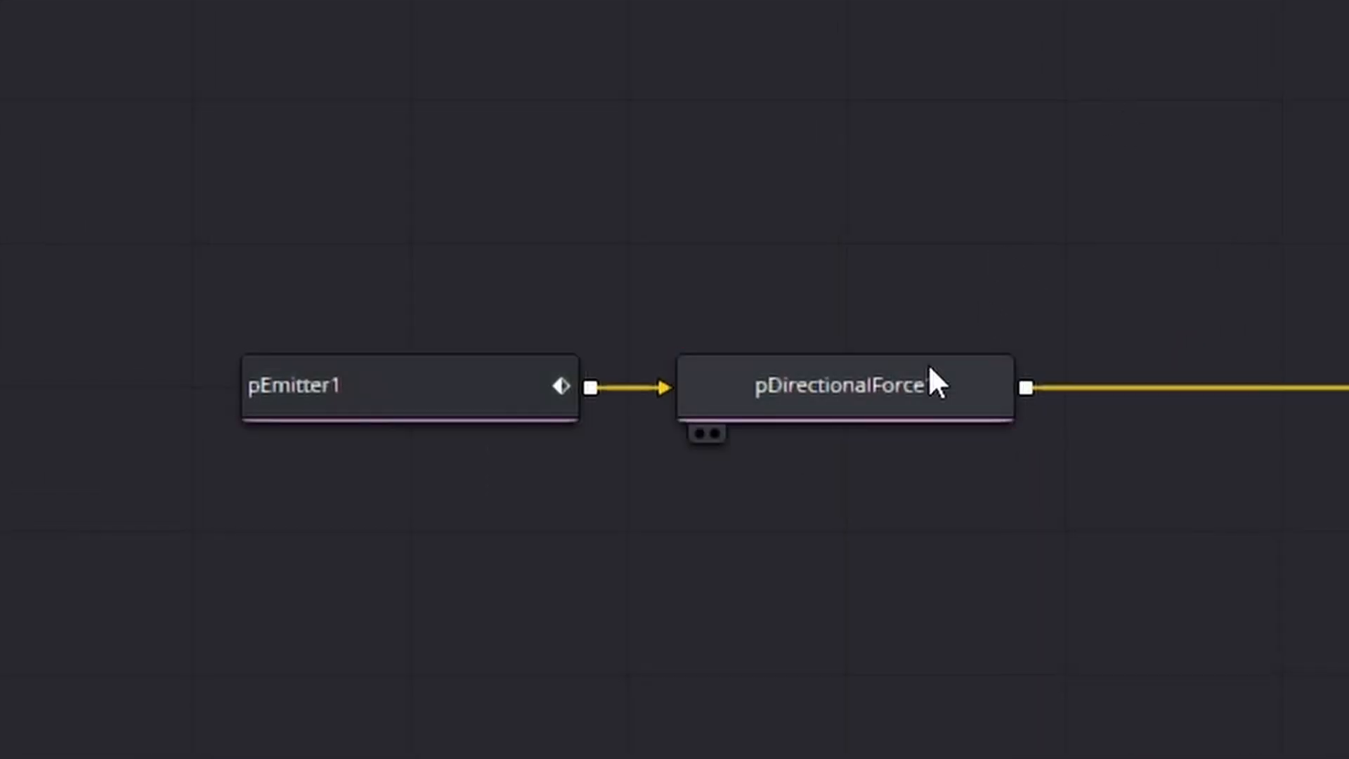
pyautogui.click(926, 396)
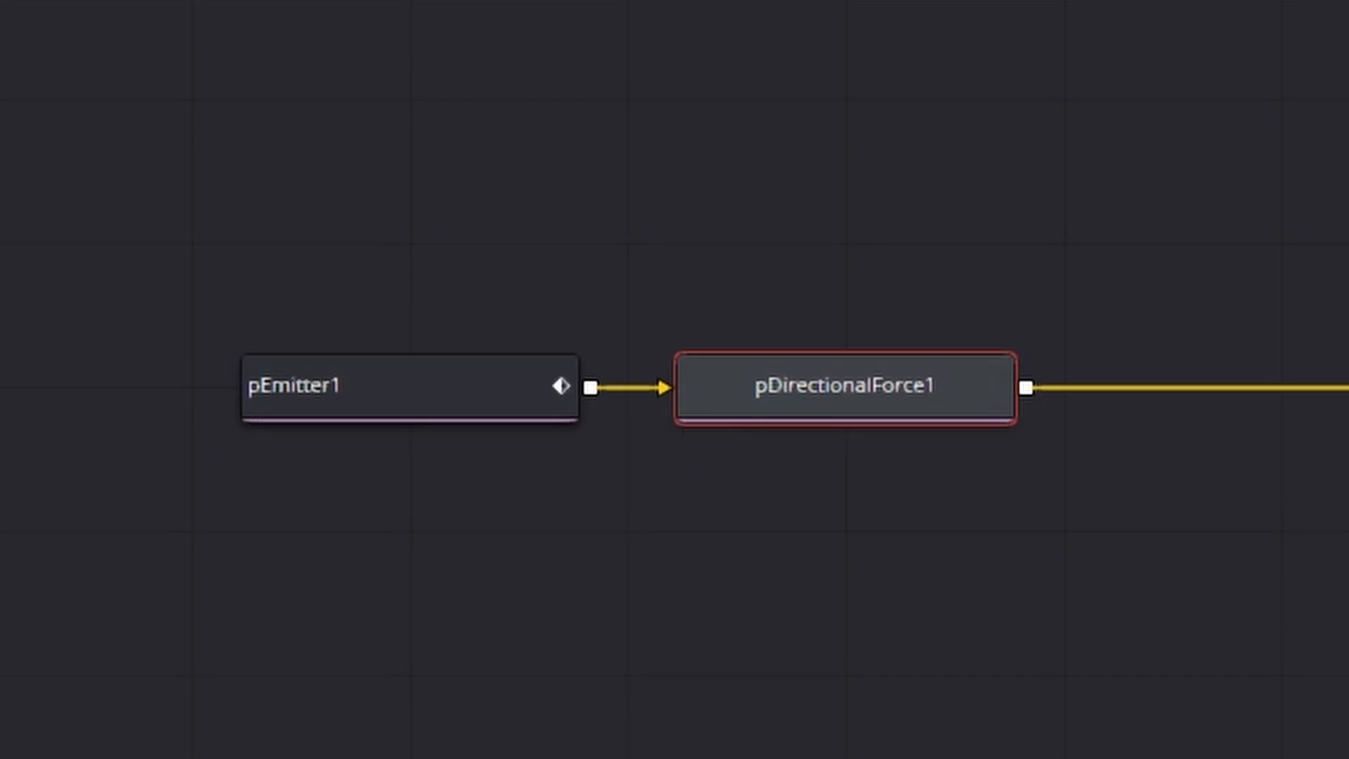
pyautogui.hotkey('shift', 'space')
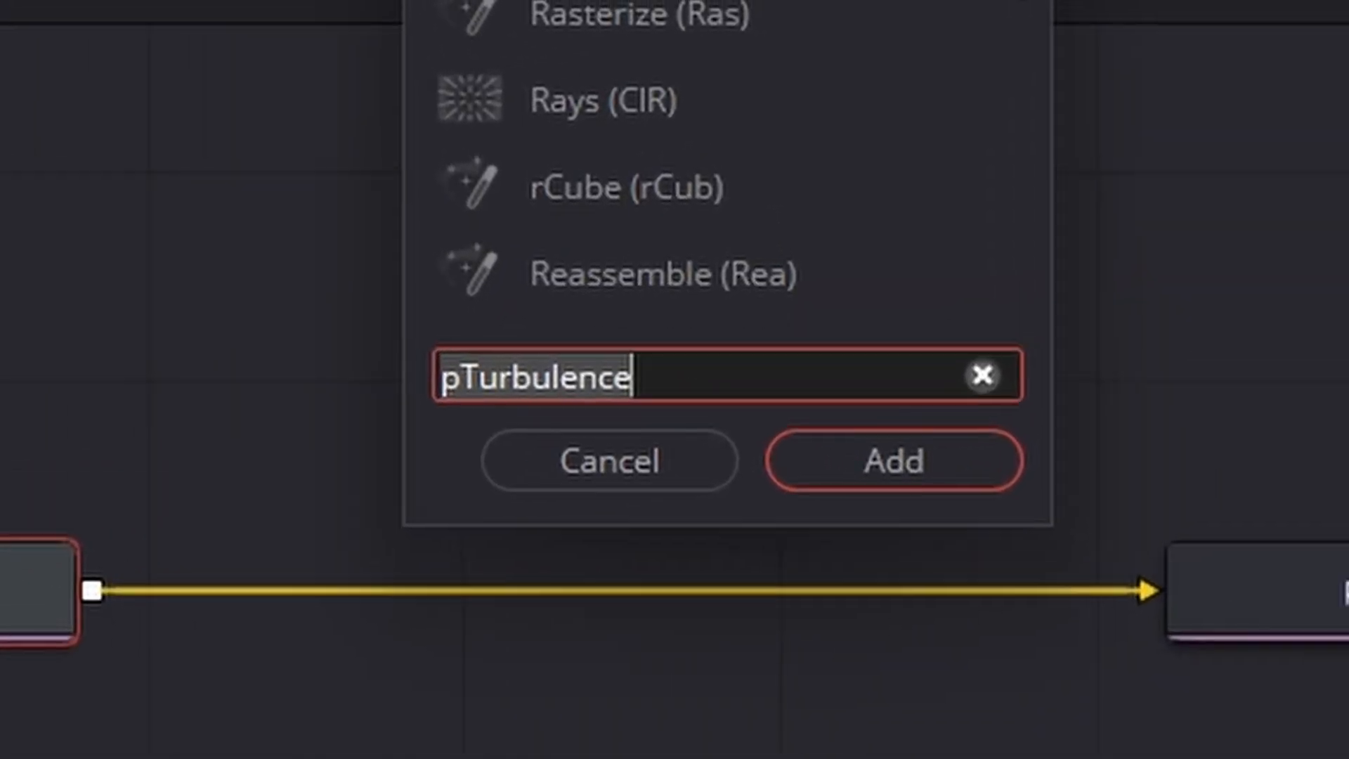
pyautogui.write('pt')
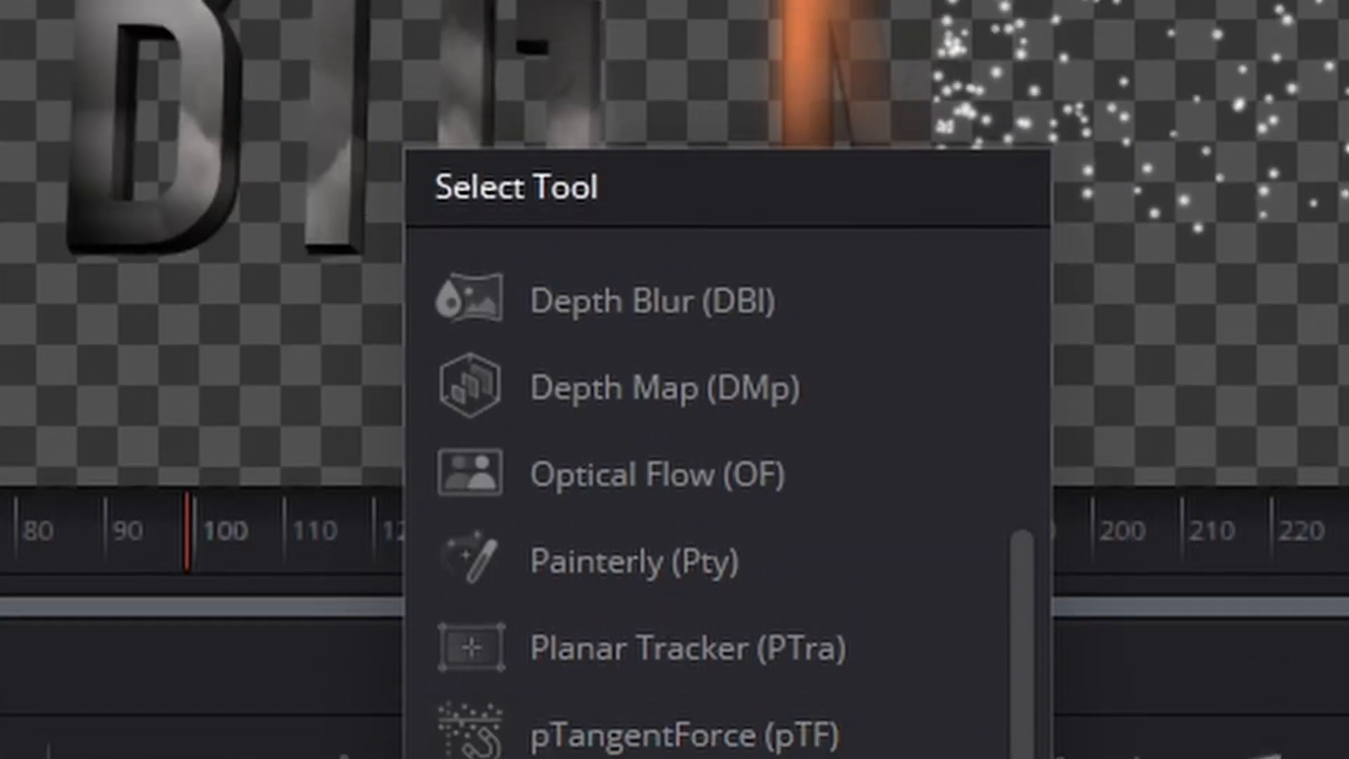
pyautogui.write('urbulence')
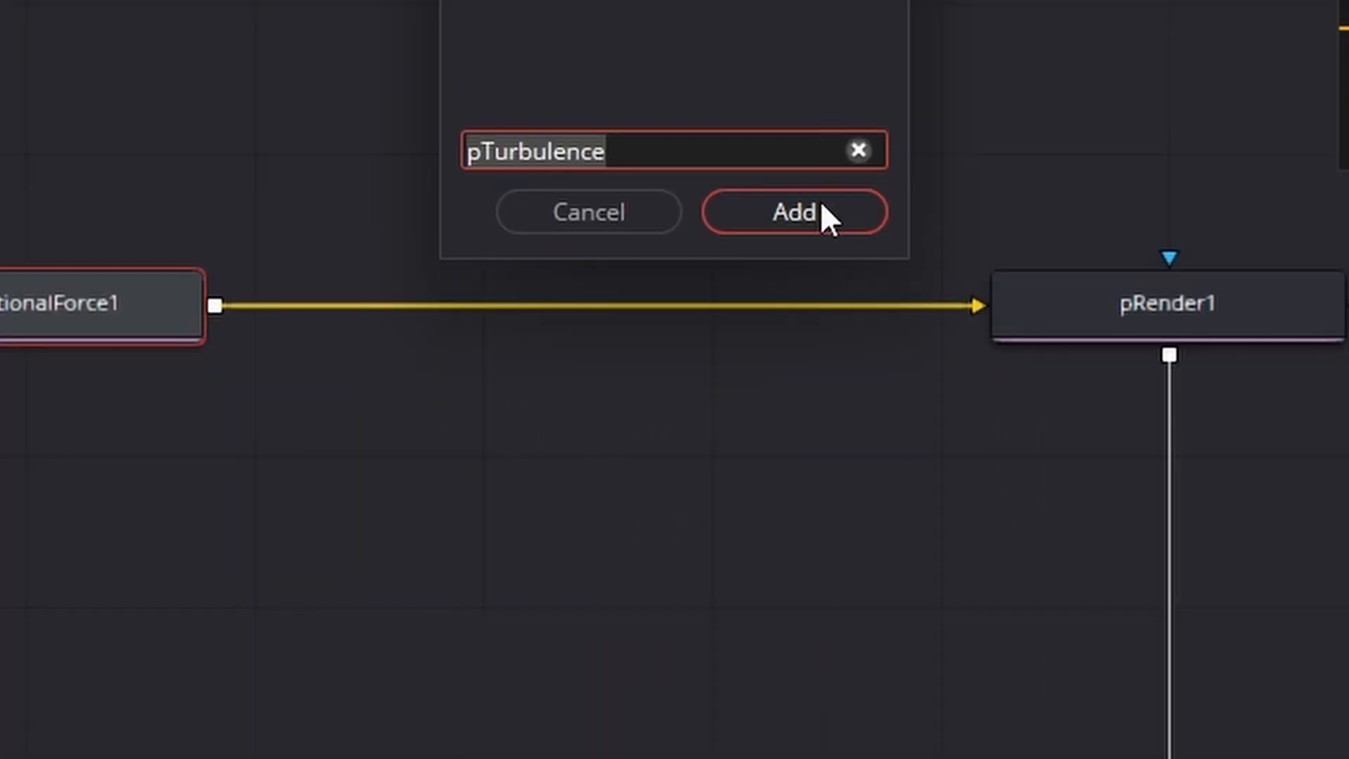
pyautogui.click(816, 201)
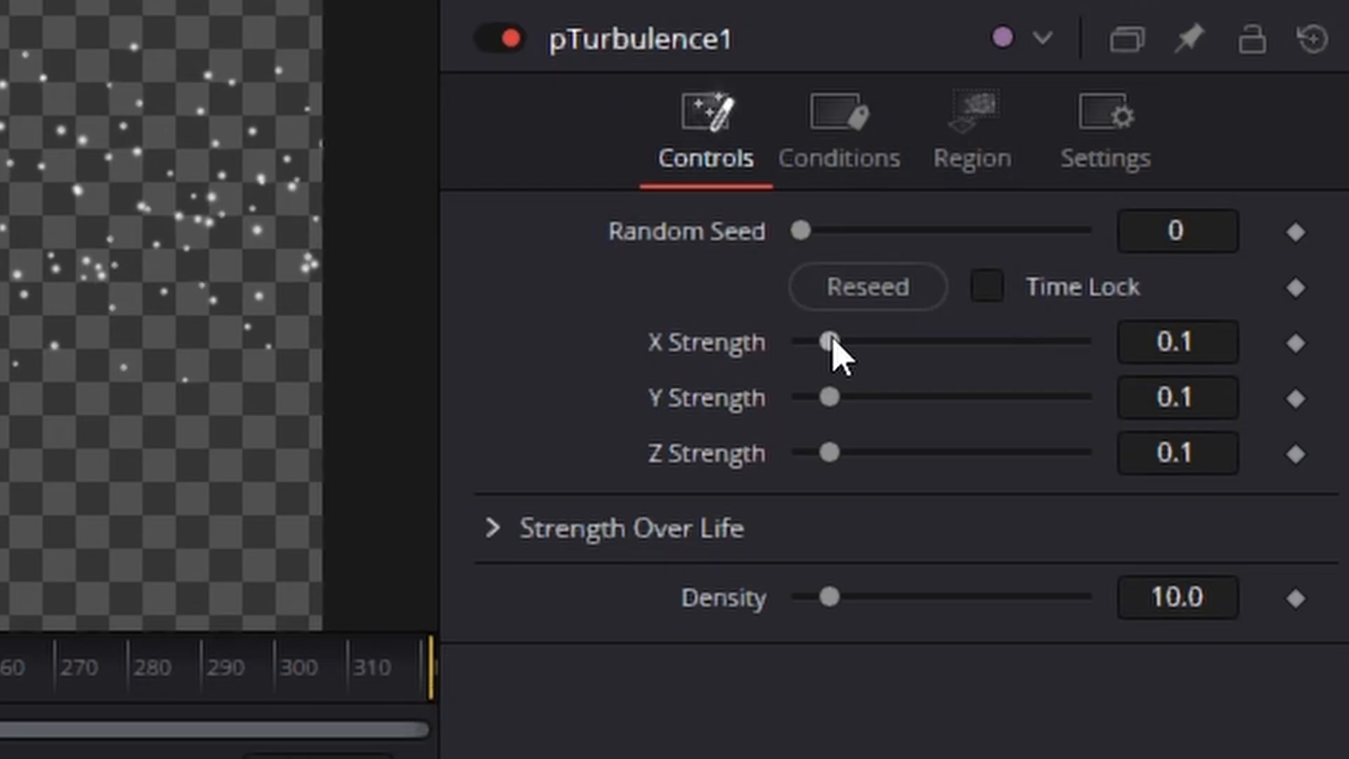
# Raise pTurbulence1's X Strength and play back the turbulent particle sweep
pyautogui.moveTo(833, 340); pyautogui.dragTo(871, 345)
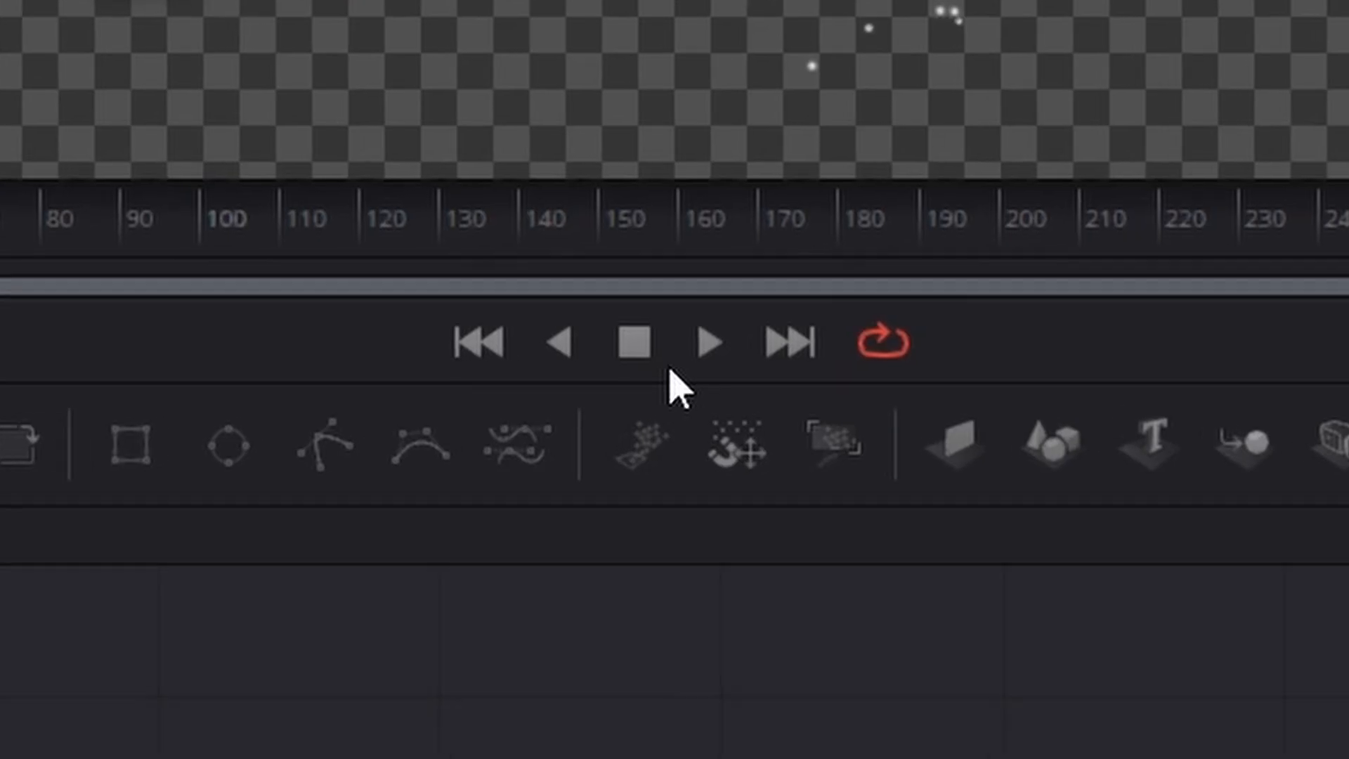
pyautogui.click(685, 337)
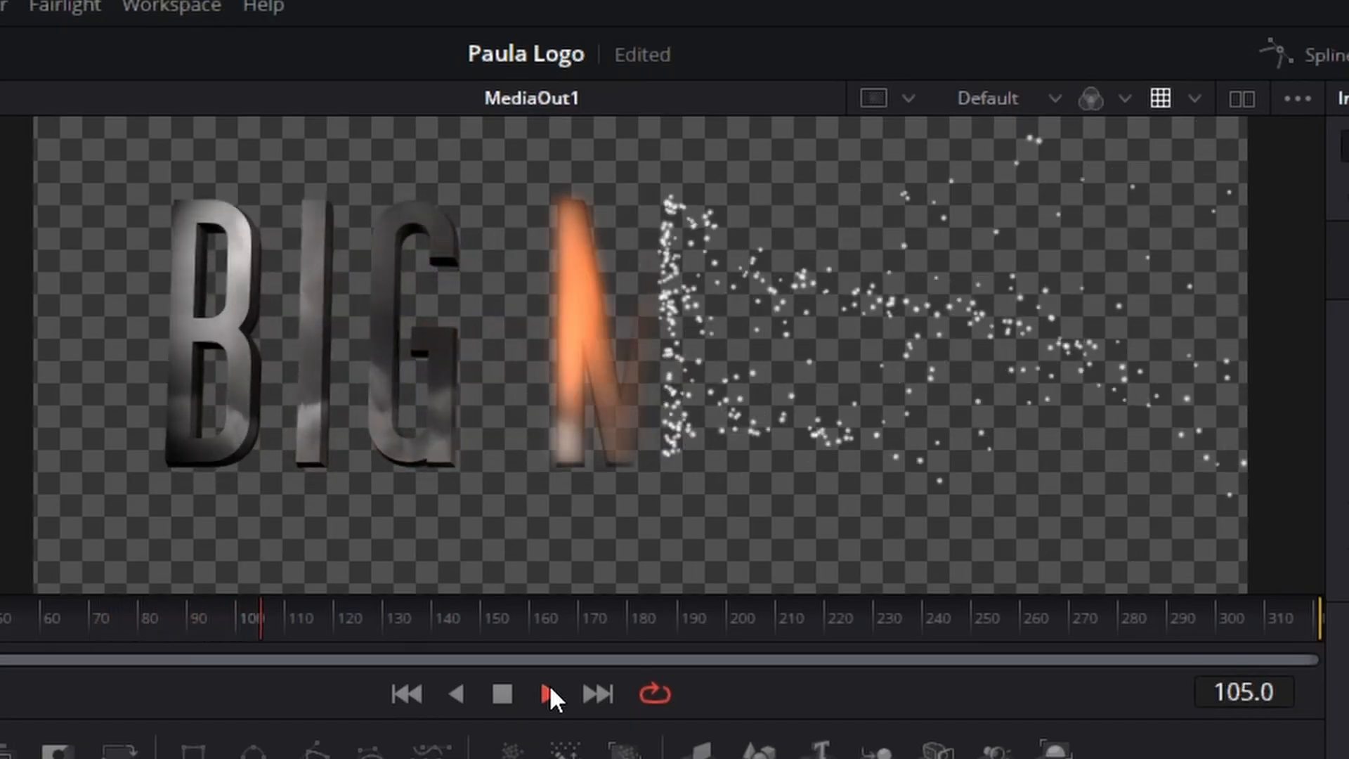
pyautogui.click(506, 692)
# Move both endpoints of pEmitter1's emission line to the B's left edge at about frame 22
pyautogui.moveTo(118, 624); pyautogui.dragTo(73, 626)
pyautogui.moveTo(793, 313); pyautogui.dragTo(588, 317)
pyautogui.moveTo(492, 369); pyautogui.dragTo(337, 379)
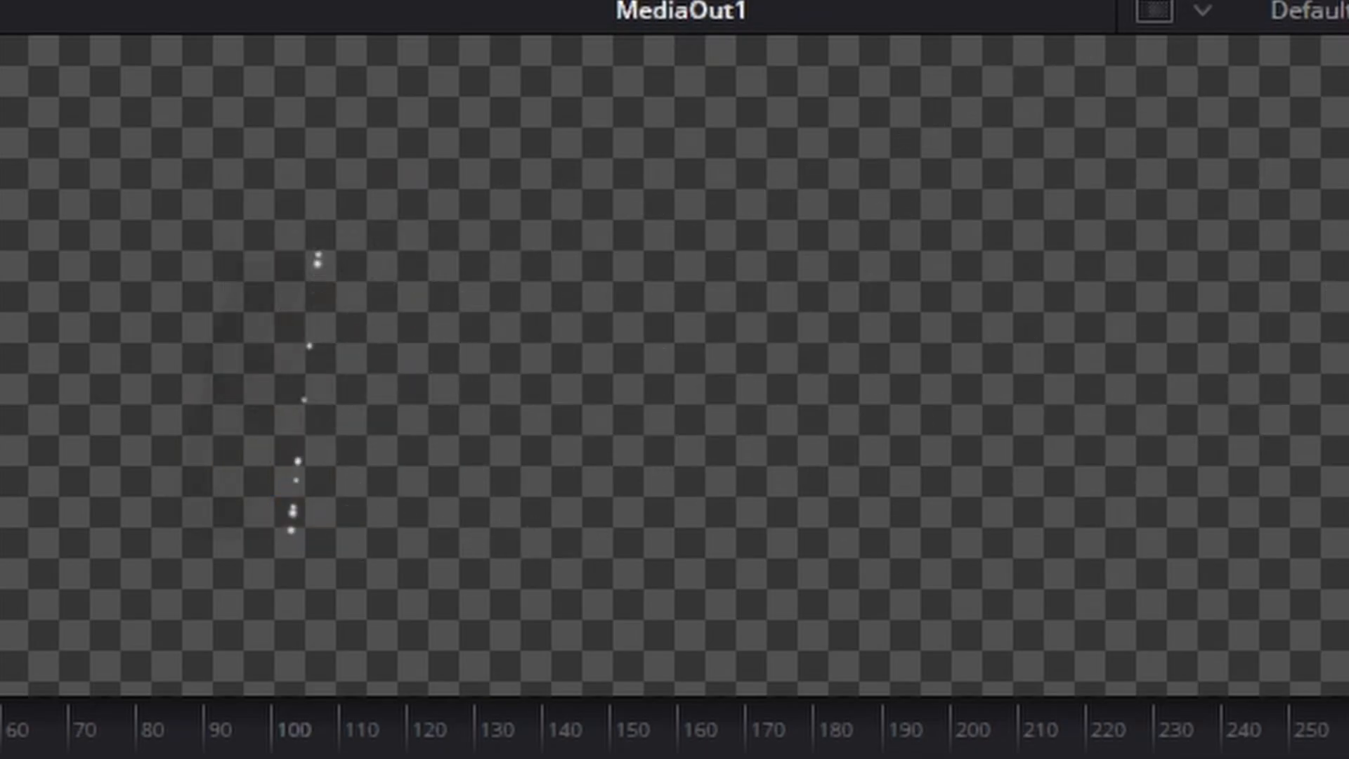
pyautogui.moveTo(624, 321); pyautogui.dragTo(525, 321)
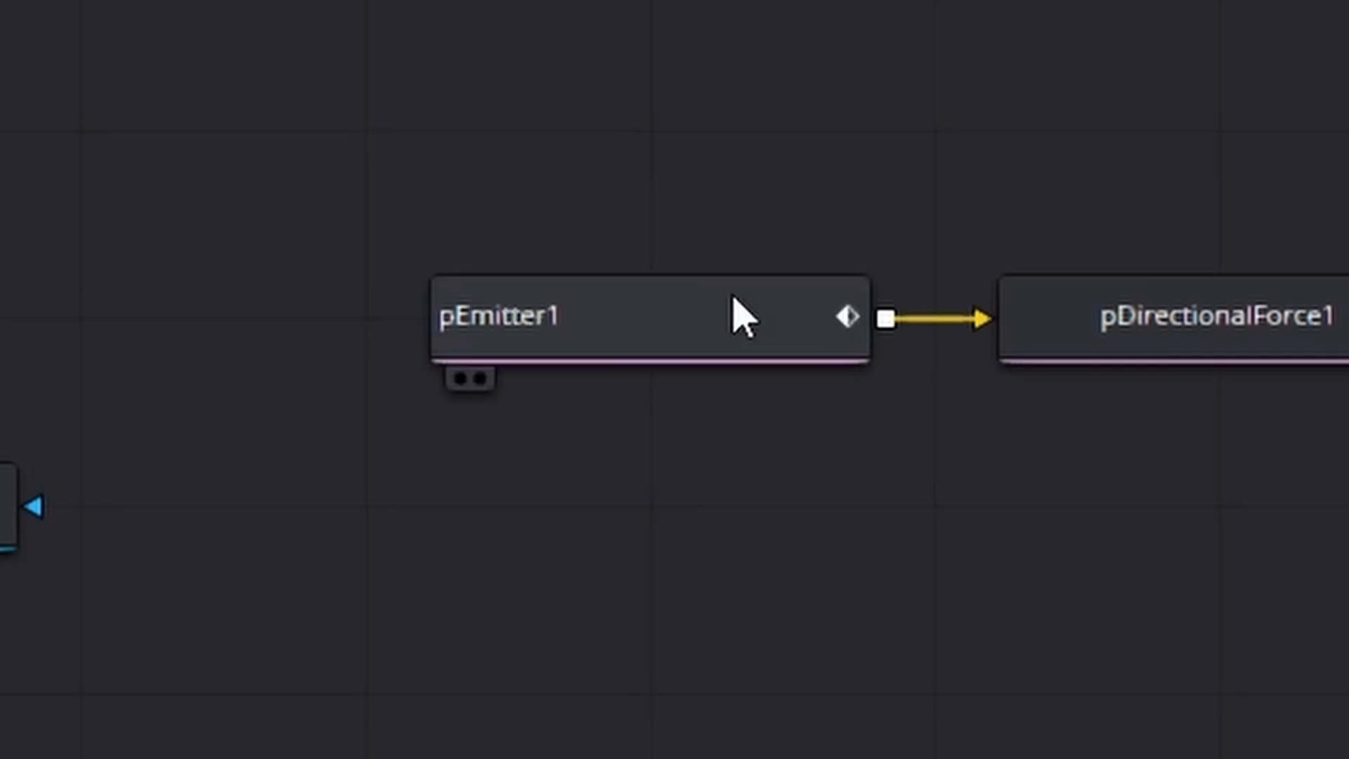
pyautogui.click(721, 286)
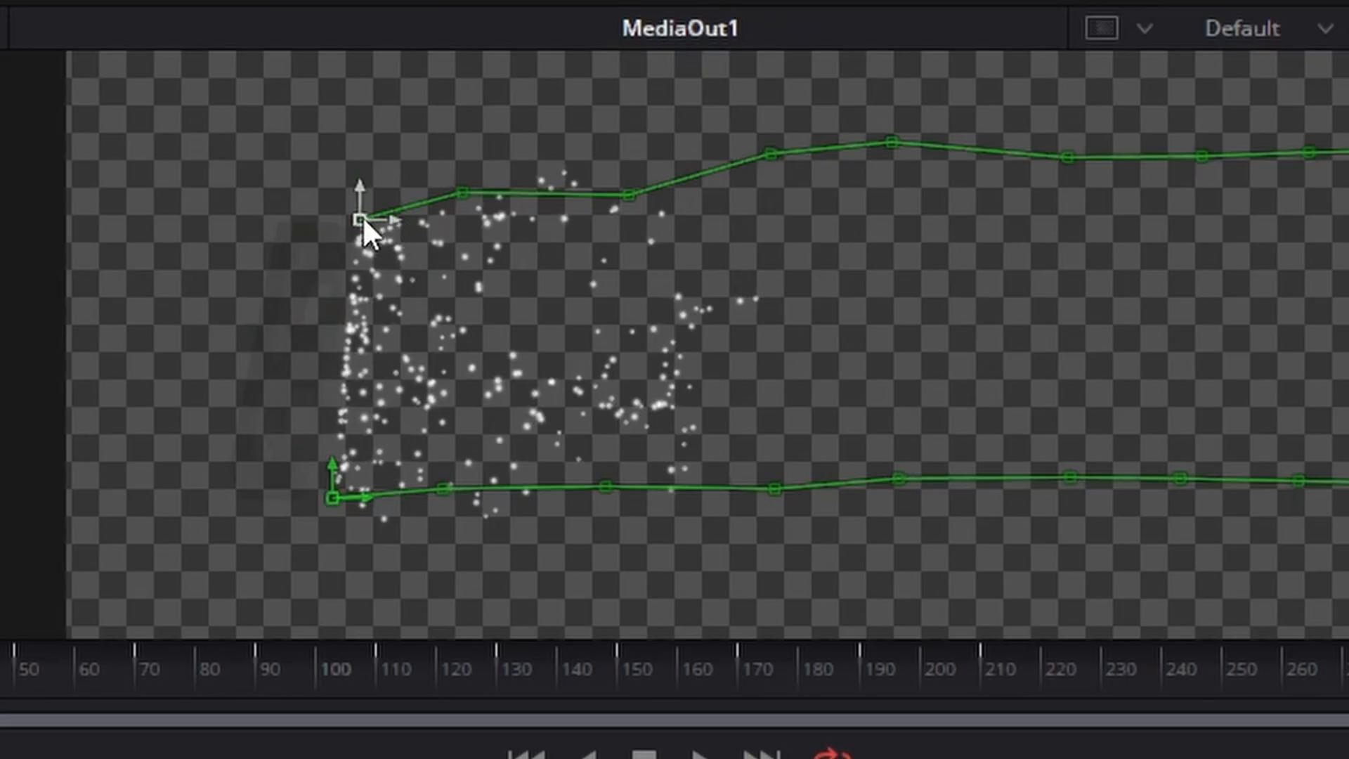
pyautogui.moveTo(361, 216); pyautogui.dragTo(230, 212)
pyautogui.click(330, 496)
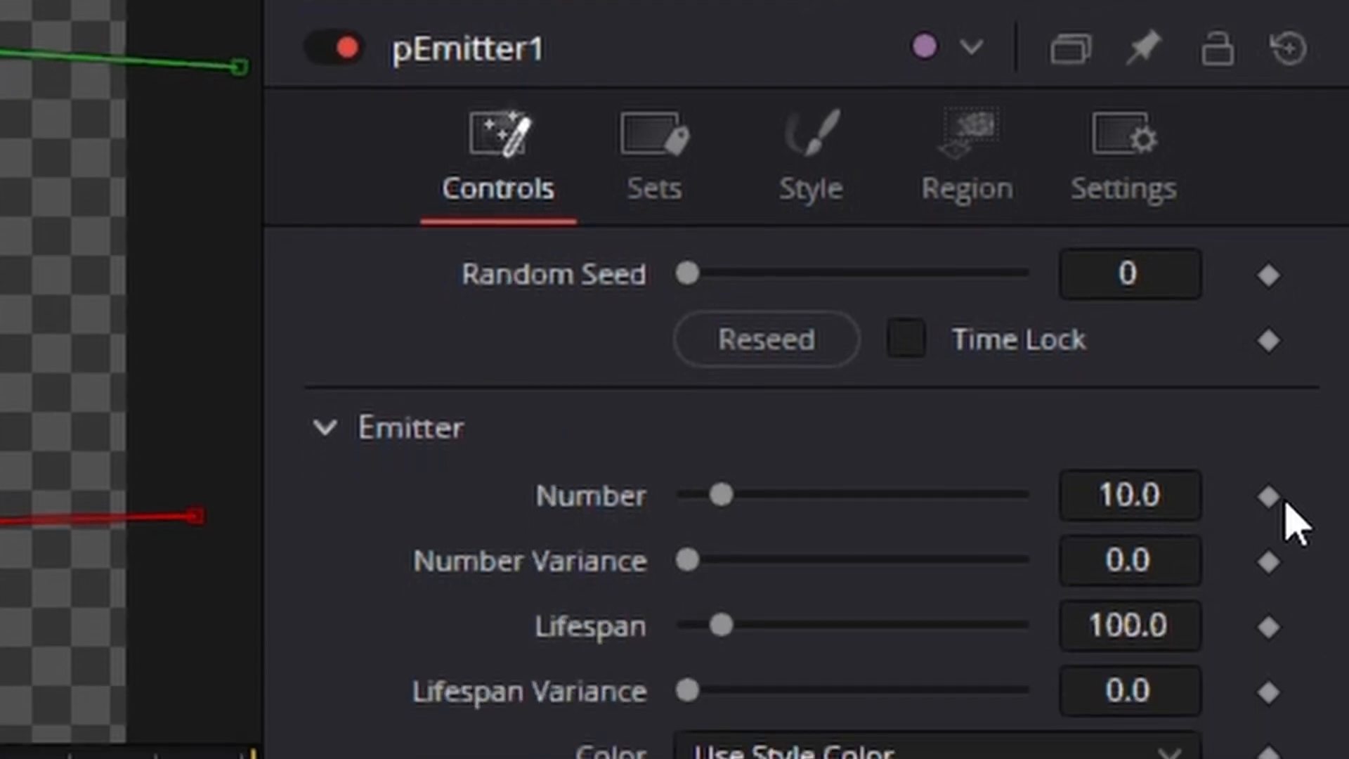
# Enable keyframing on pEmitter1's Number, raise it to 150 and scrub through the particle sweep
pyautogui.click(1270, 441)
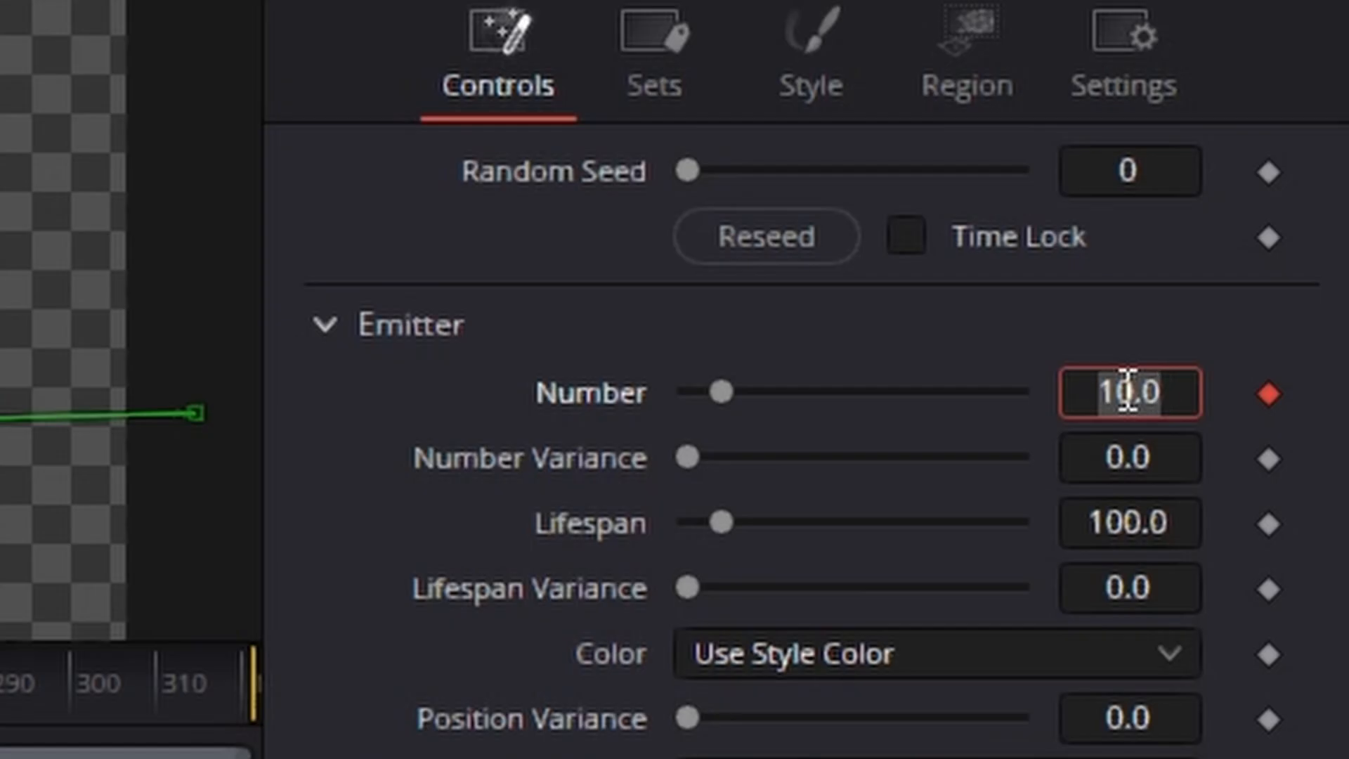
pyautogui.press('Tab')
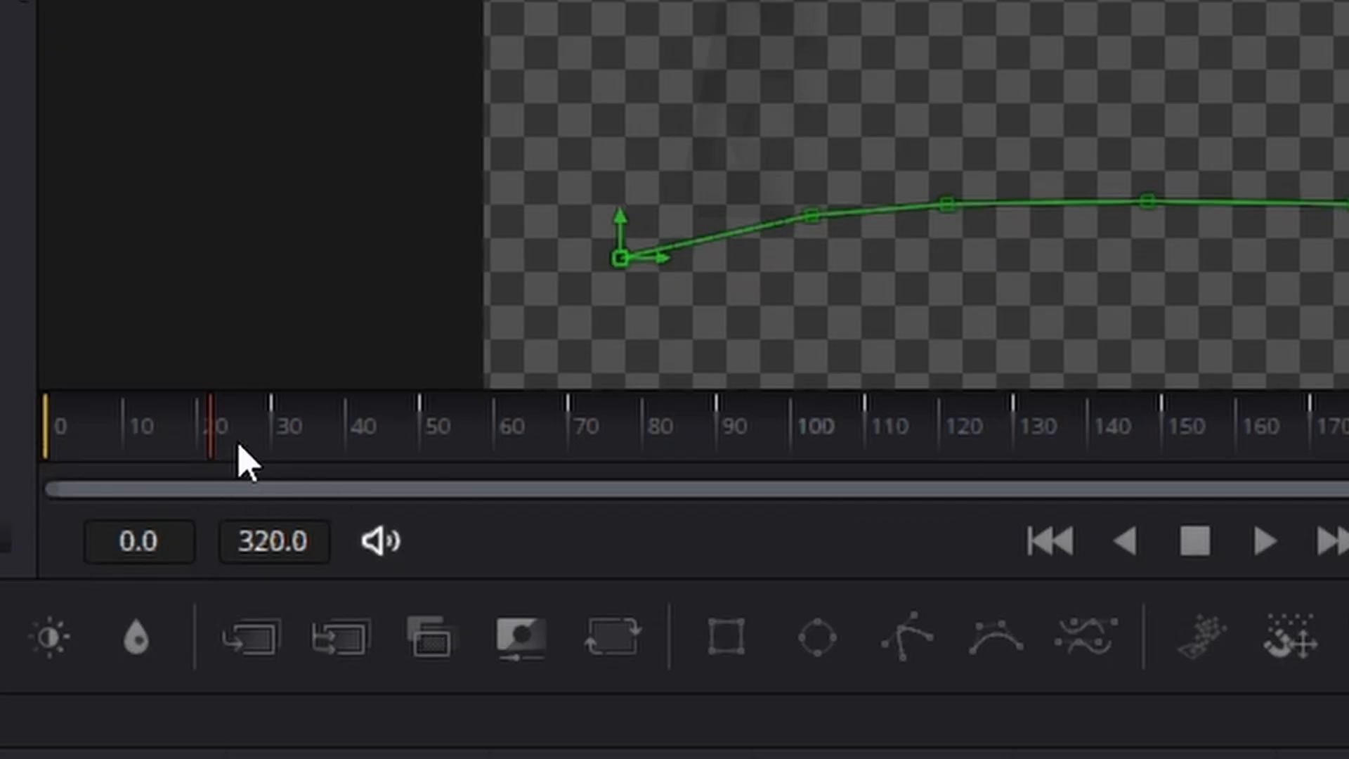
pyautogui.moveTo(265, 450); pyautogui.dragTo(277, 453)
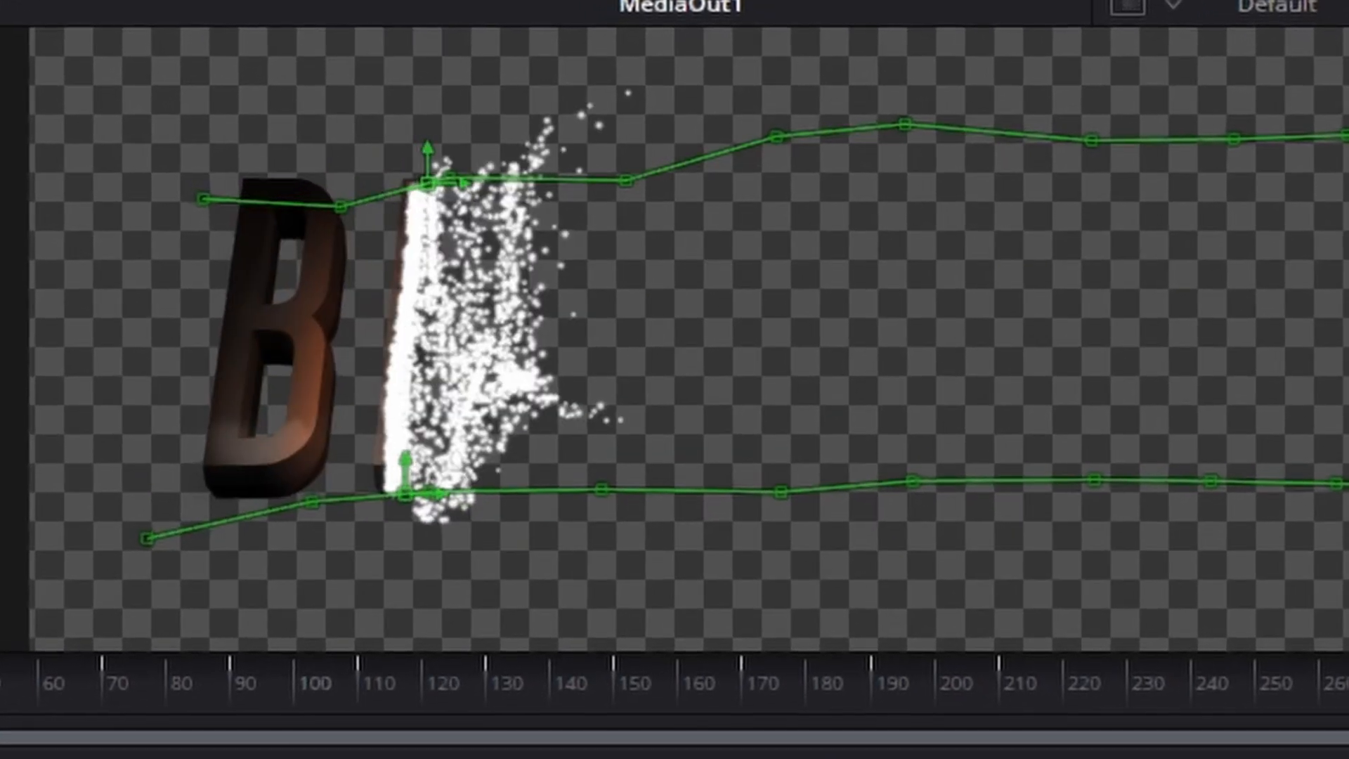
pyautogui.moveTo(0, 684); pyautogui.dragTo(274, 758)
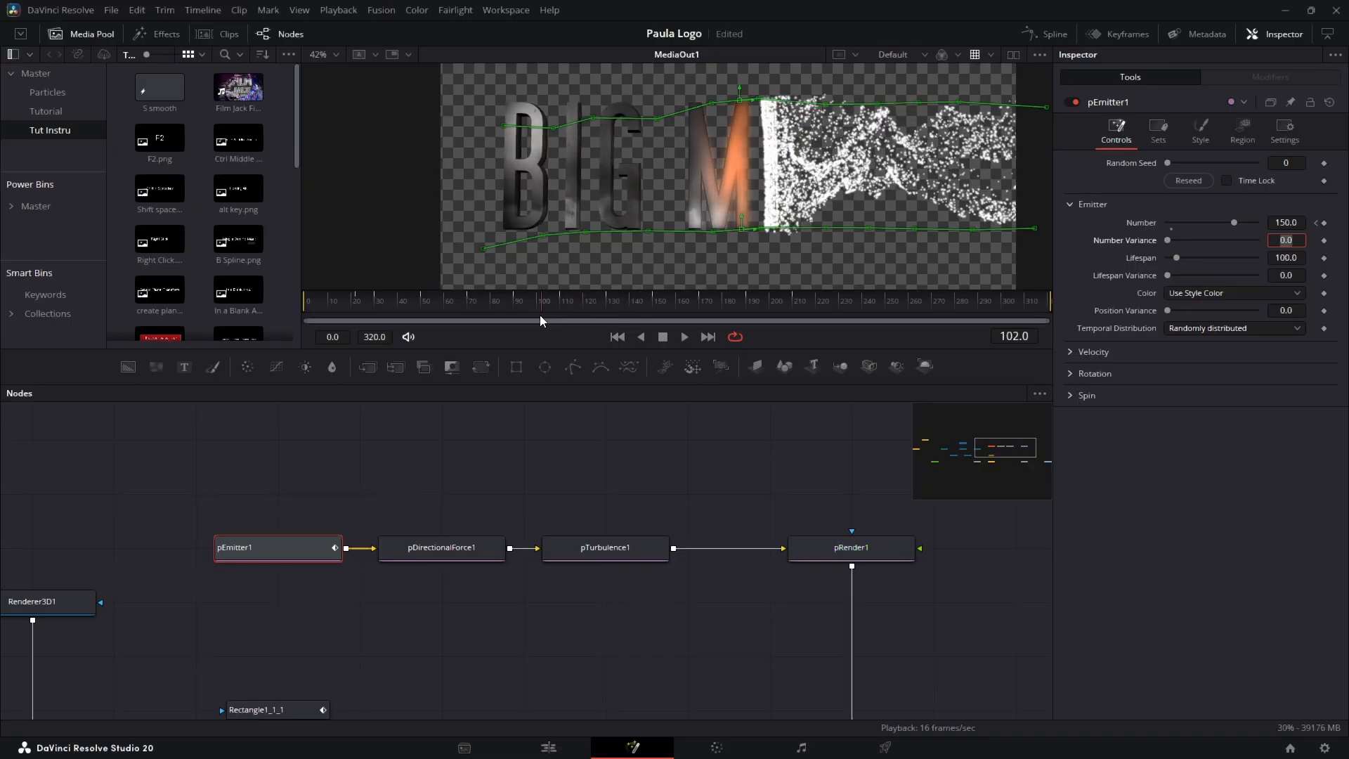
pyautogui.moveTo(540, 320); pyautogui.dragTo(514, 319)
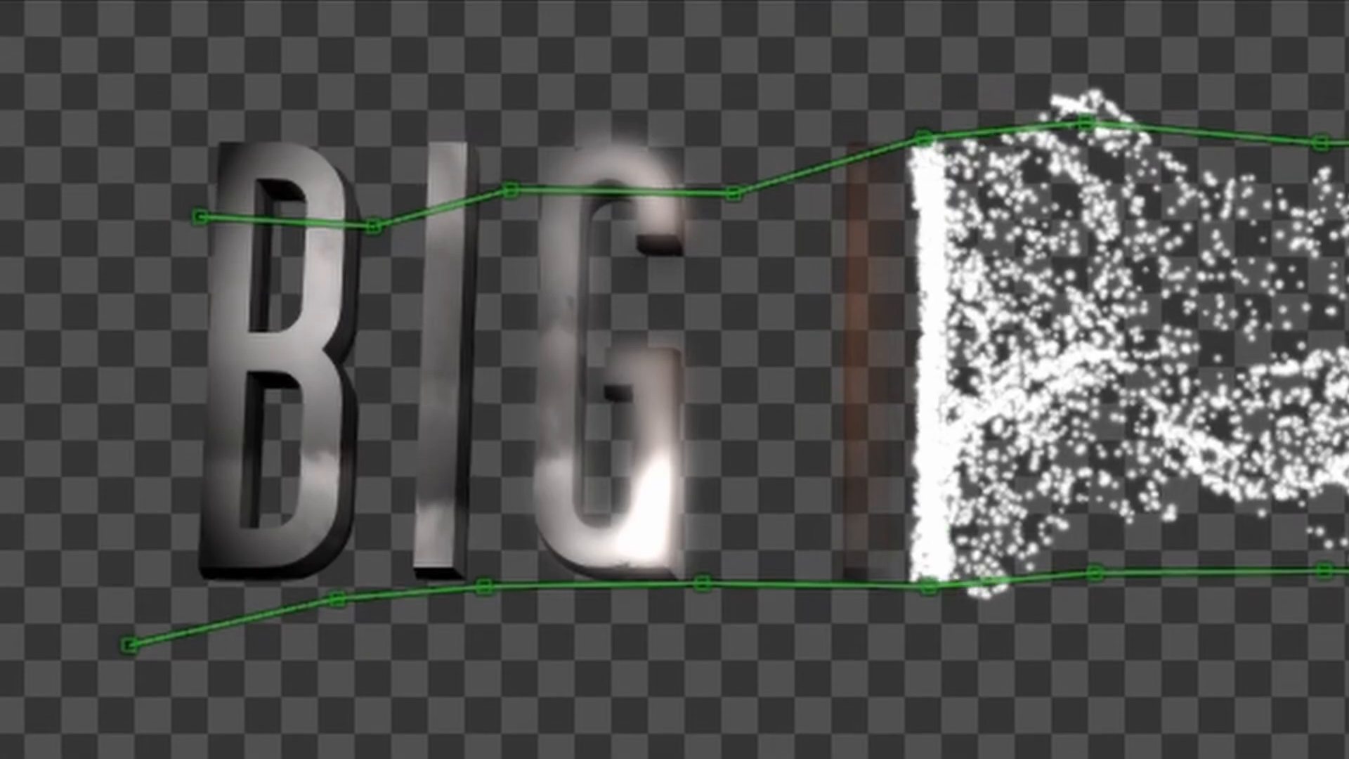
pyautogui.moveTo(523, 384); pyautogui.dragTo(440, 385)
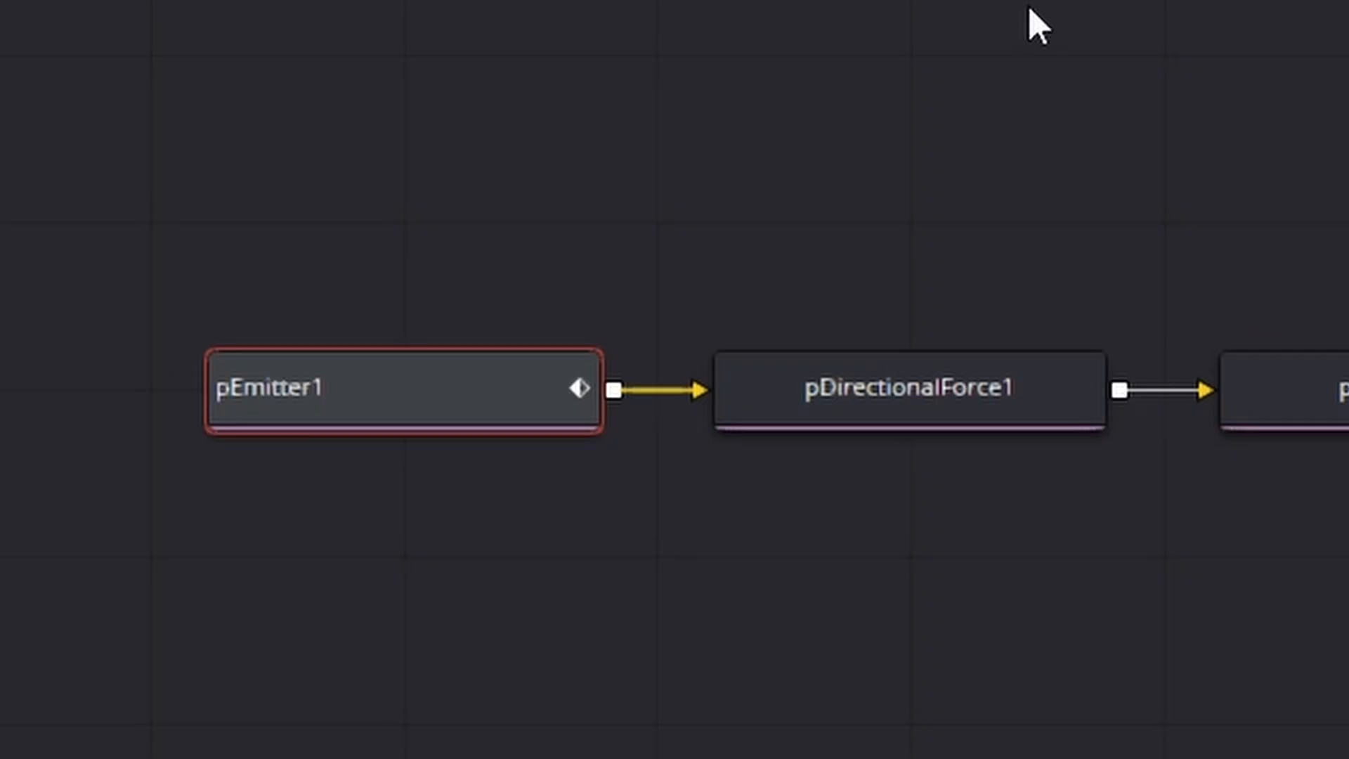
# Keyframe pEmitter1's Number at about frames 68, 74 and 89, around the gap between BIG and MOVIE
pyautogui.click(1024, 6)
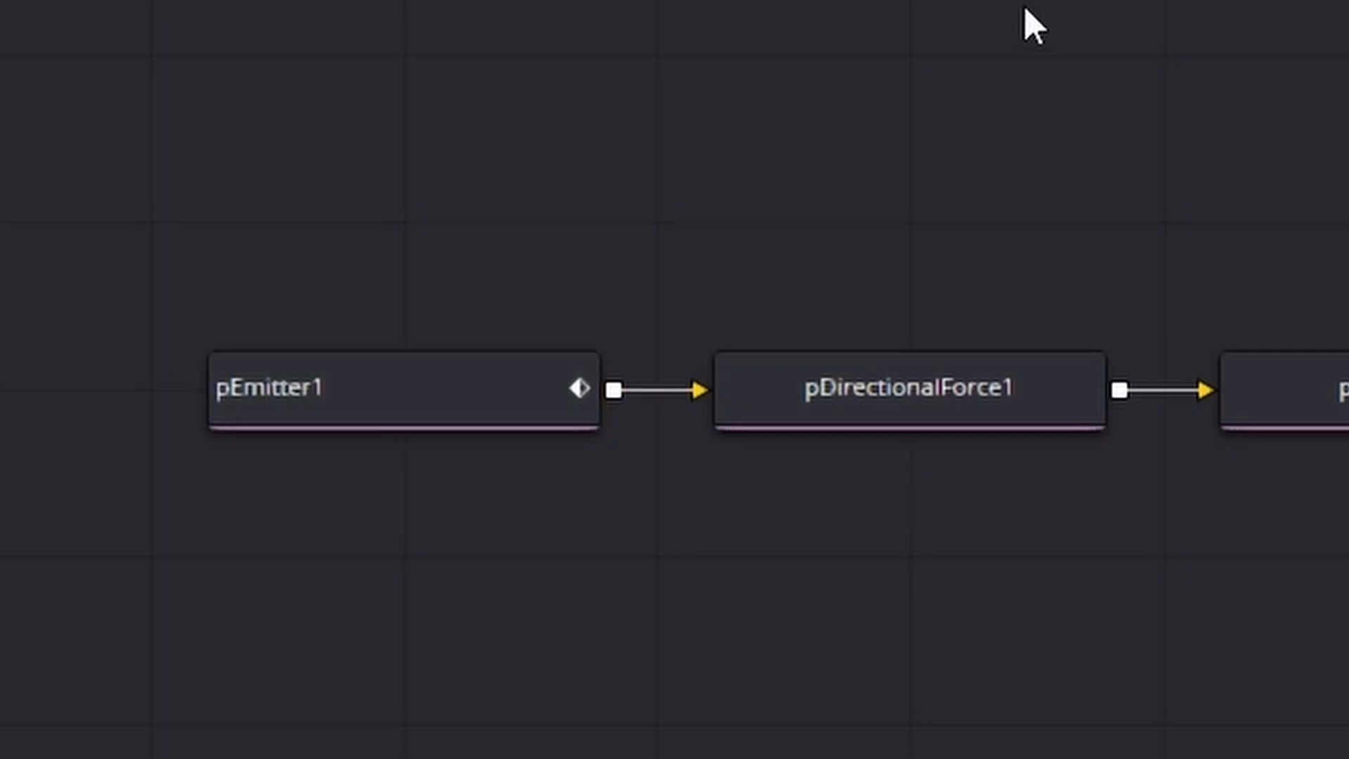
pyautogui.click(473, 401)
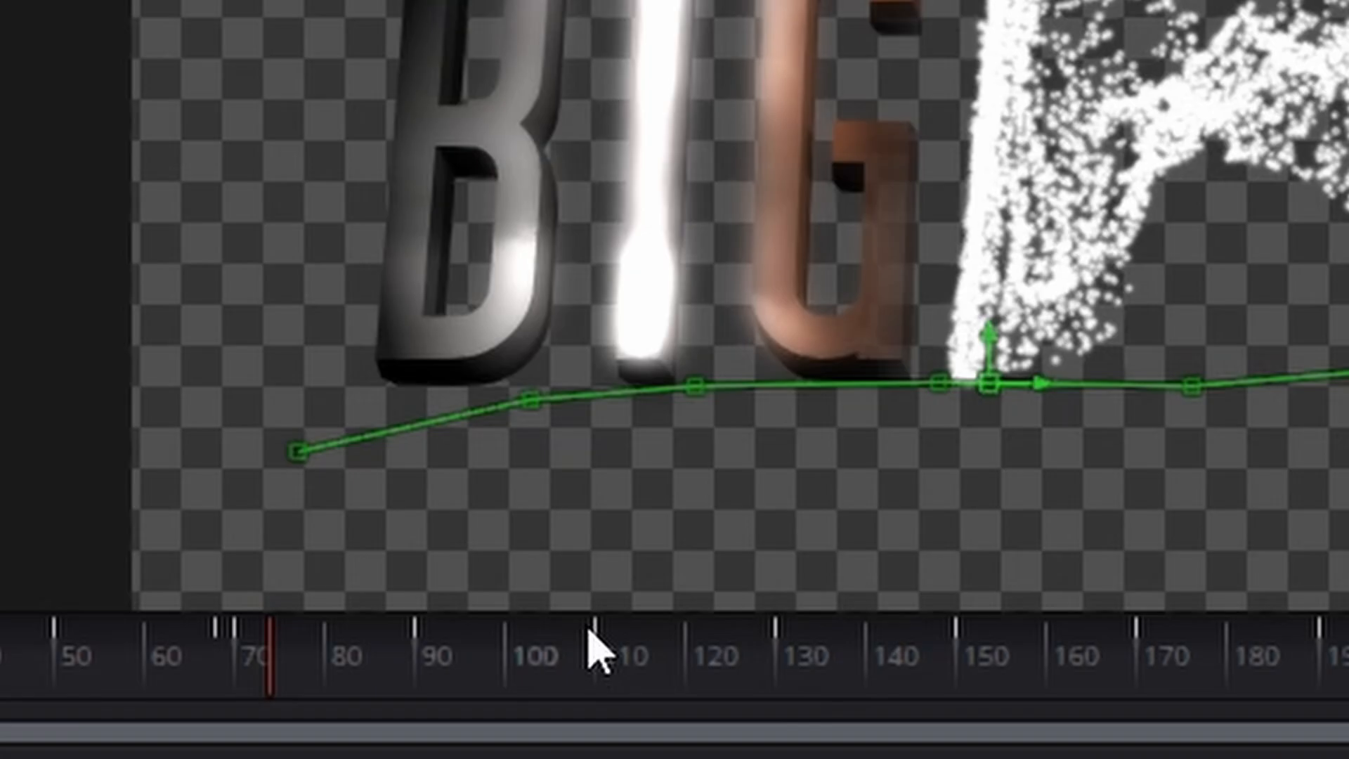
pyautogui.moveTo(274, 670); pyautogui.dragTo(392, 669)
pyautogui.moveTo(242, 688); pyautogui.dragTo(261, 689)
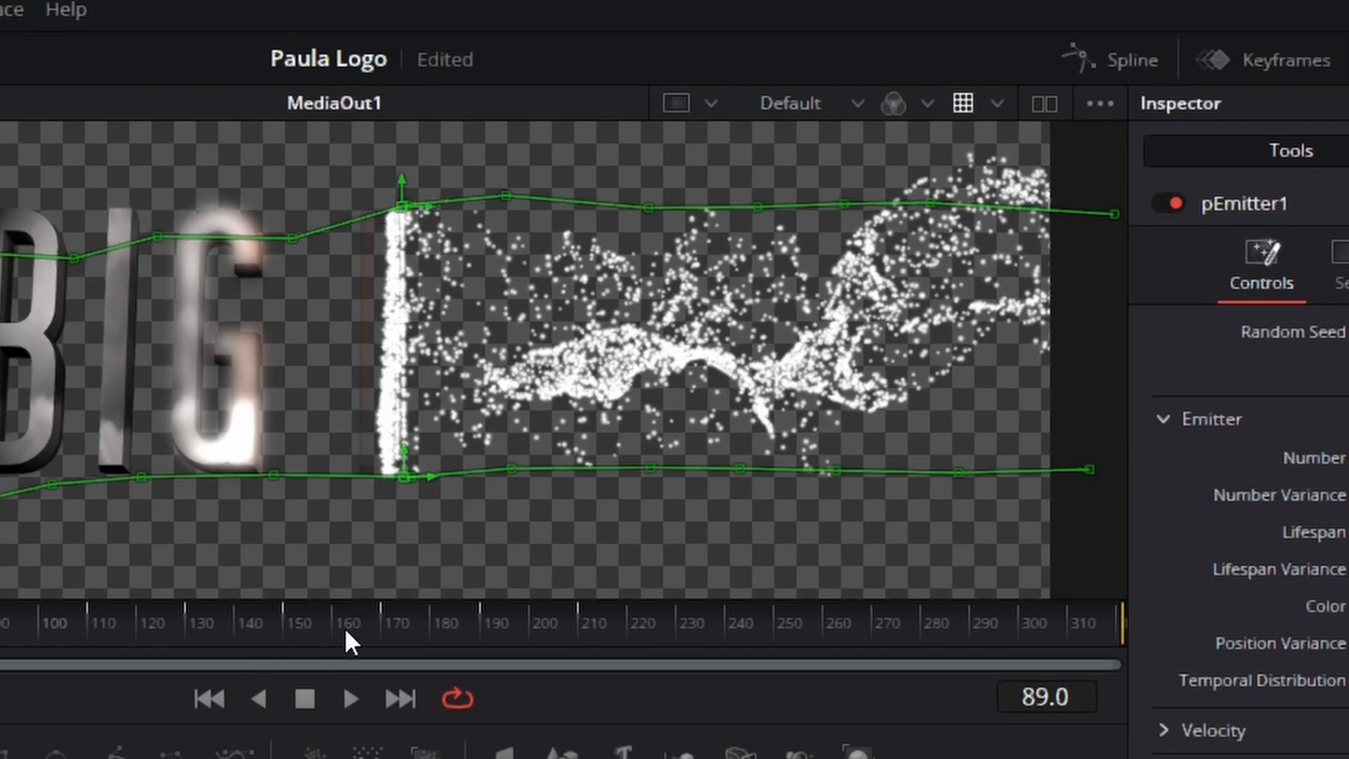
# Keyframe pEmitter1's Number to 0 at frame 200, past the end of MOVIE, and play back from about frame 20
pyautogui.moveTo(445, 627); pyautogui.dragTo(548, 629)
pyautogui.moveTo(659, 576); pyautogui.dragTo(558, 580)
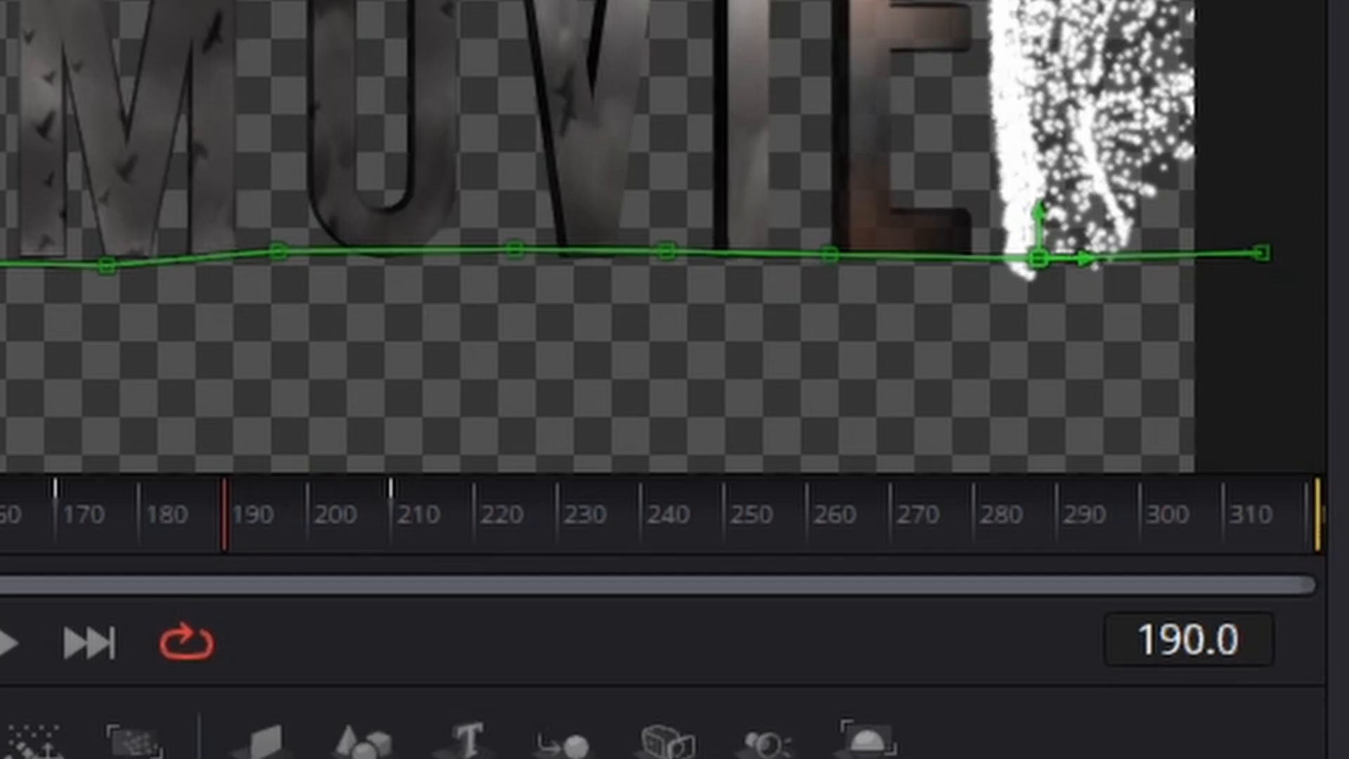
pyautogui.press('Right')
pyautogui.press('Right')
pyautogui.press('Right')
pyautogui.press('Right')
pyautogui.press('Right')
pyautogui.press('Right')
pyautogui.press('Right')
pyautogui.press('Right')
pyautogui.press('Right')
pyautogui.press('Right')
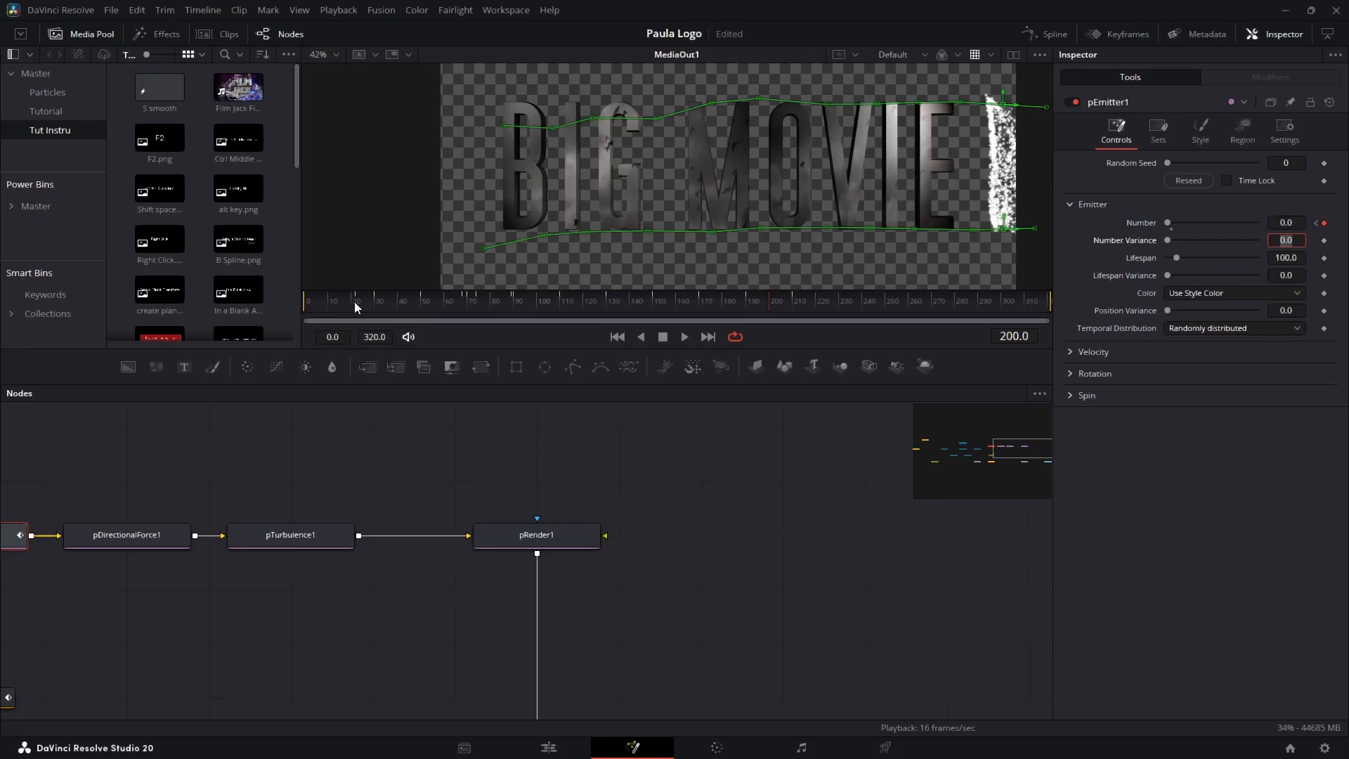
pyautogui.click(354, 302)
pyautogui.click(683, 338)
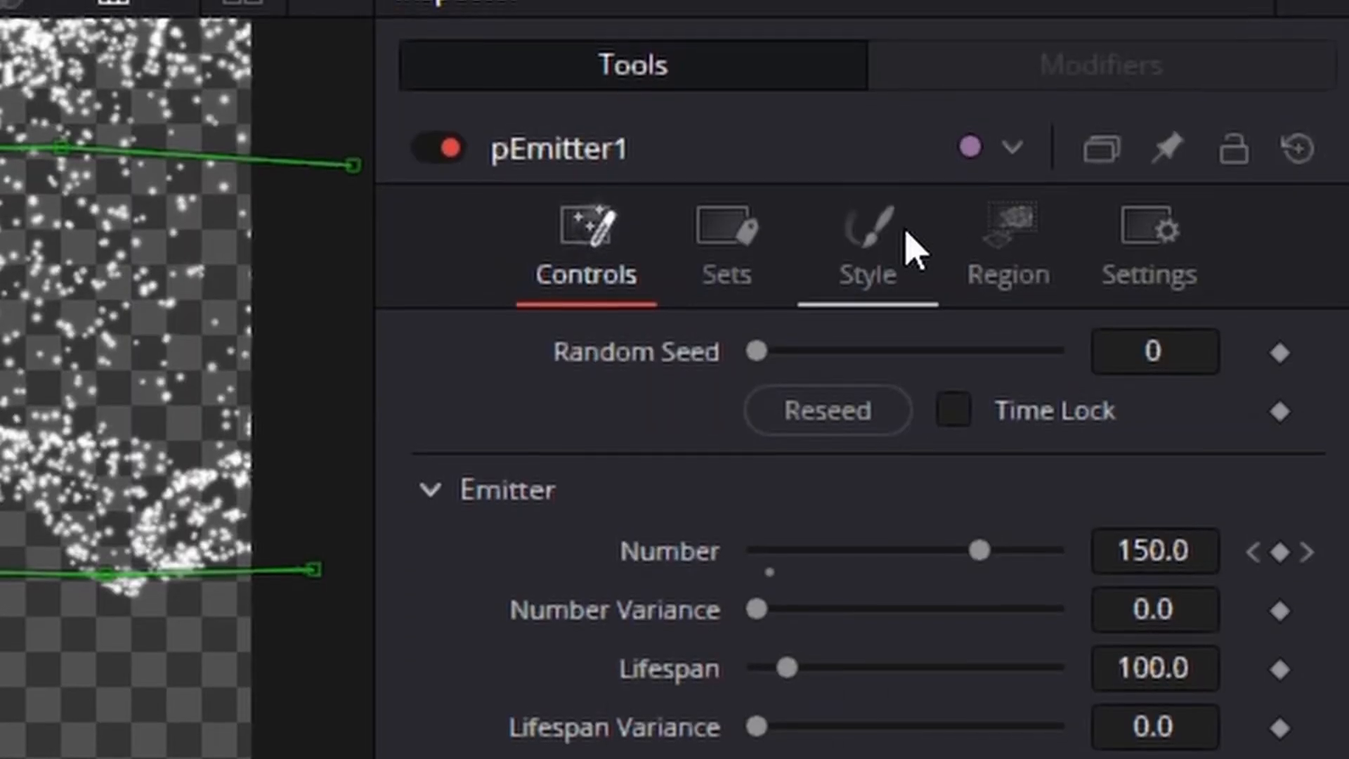
# Set the particles' style color to dark grey with red, green and blue at 0.301960, and return to frame 22
pyautogui.click(869, 246)
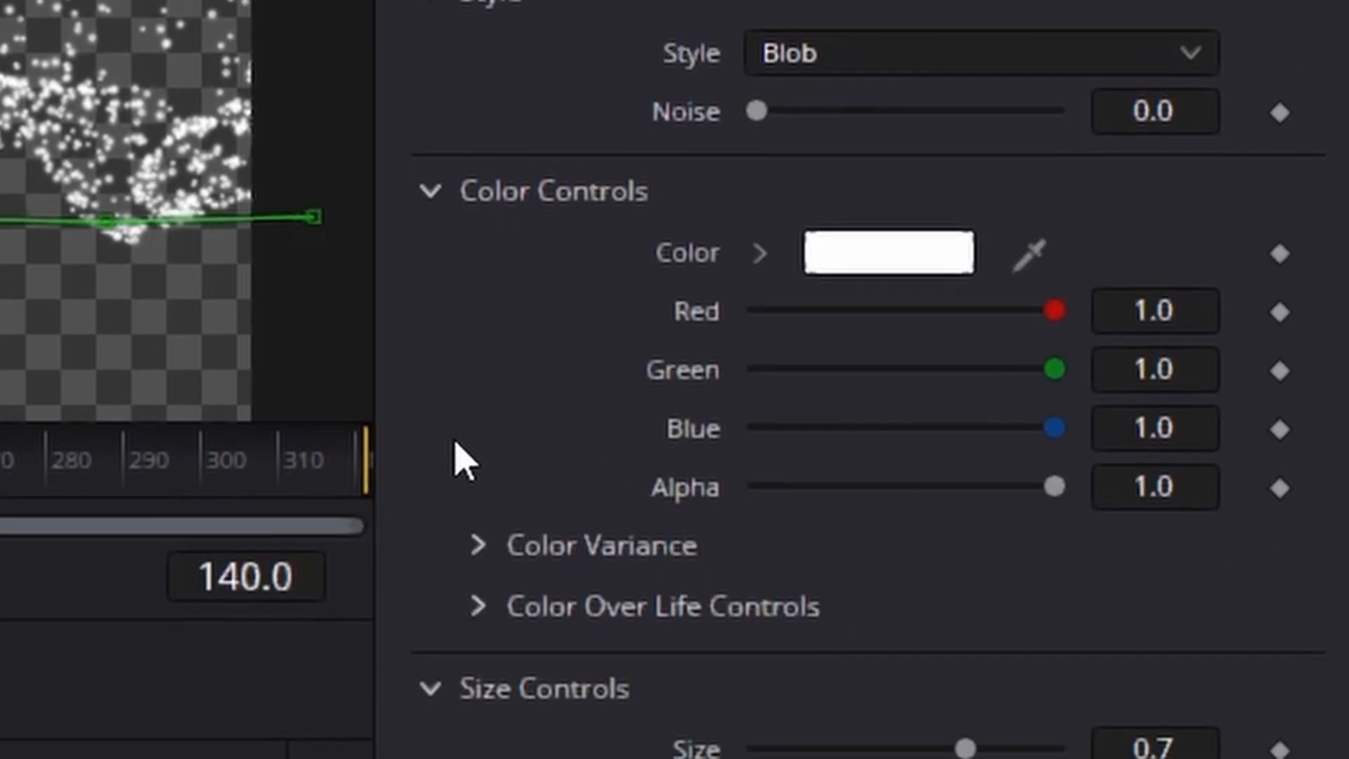
pyautogui.click(829, 260)
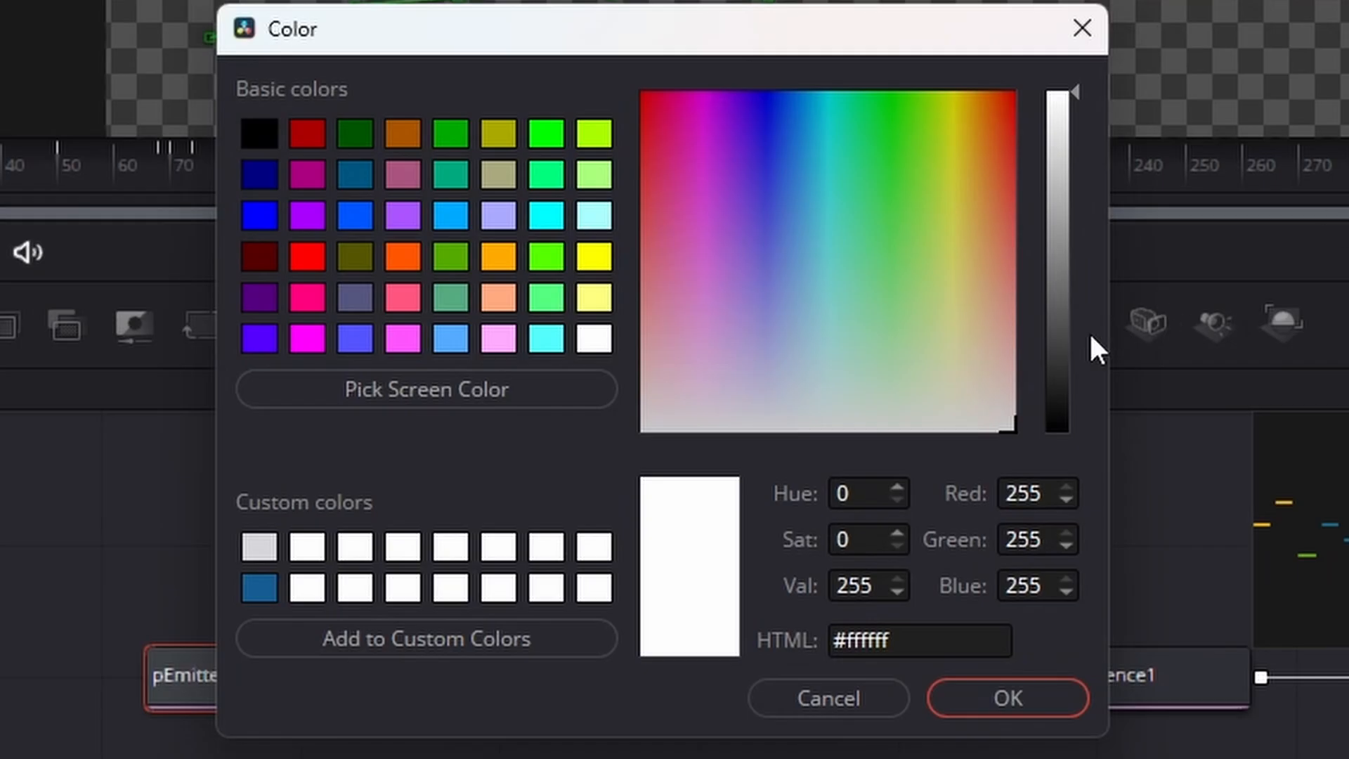
pyautogui.click(1061, 346)
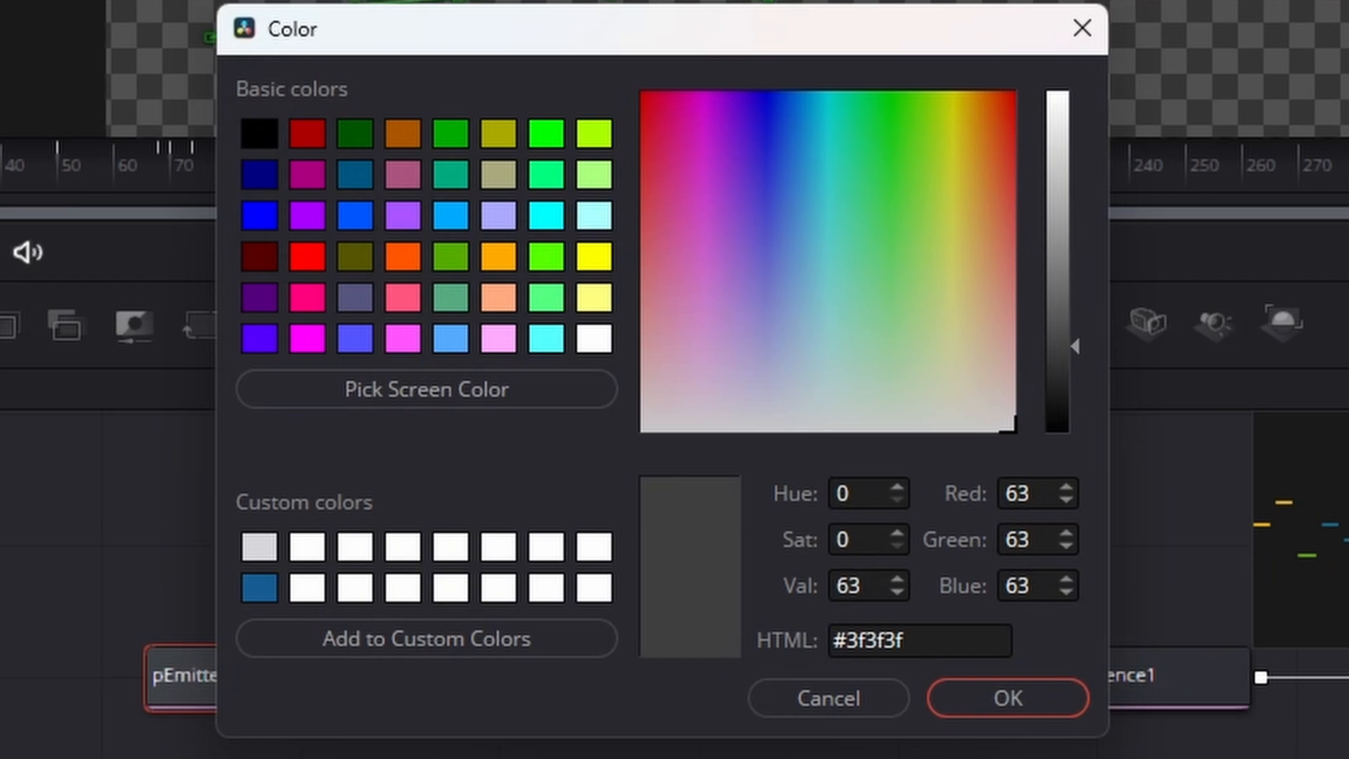
pyautogui.click(1083, 28)
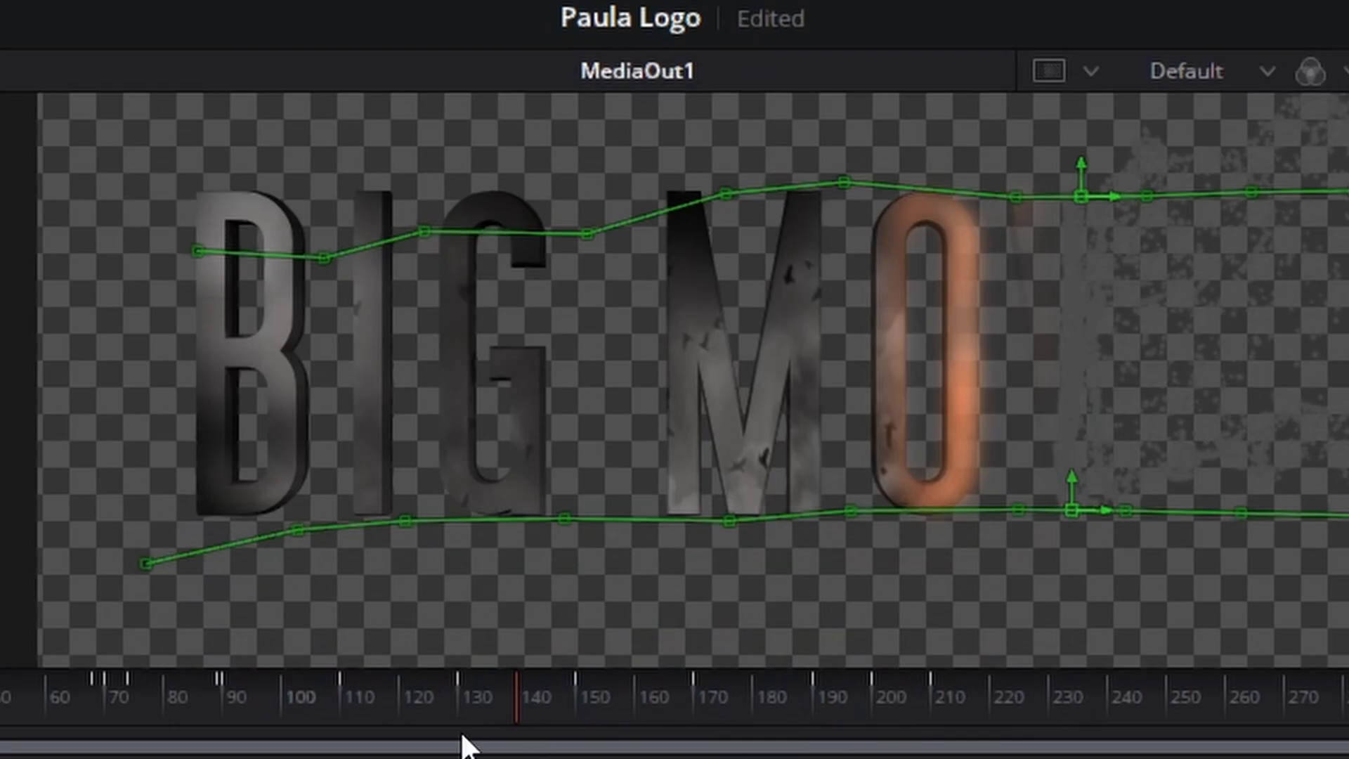
pyautogui.moveTo(530, 712); pyautogui.dragTo(357, 305)
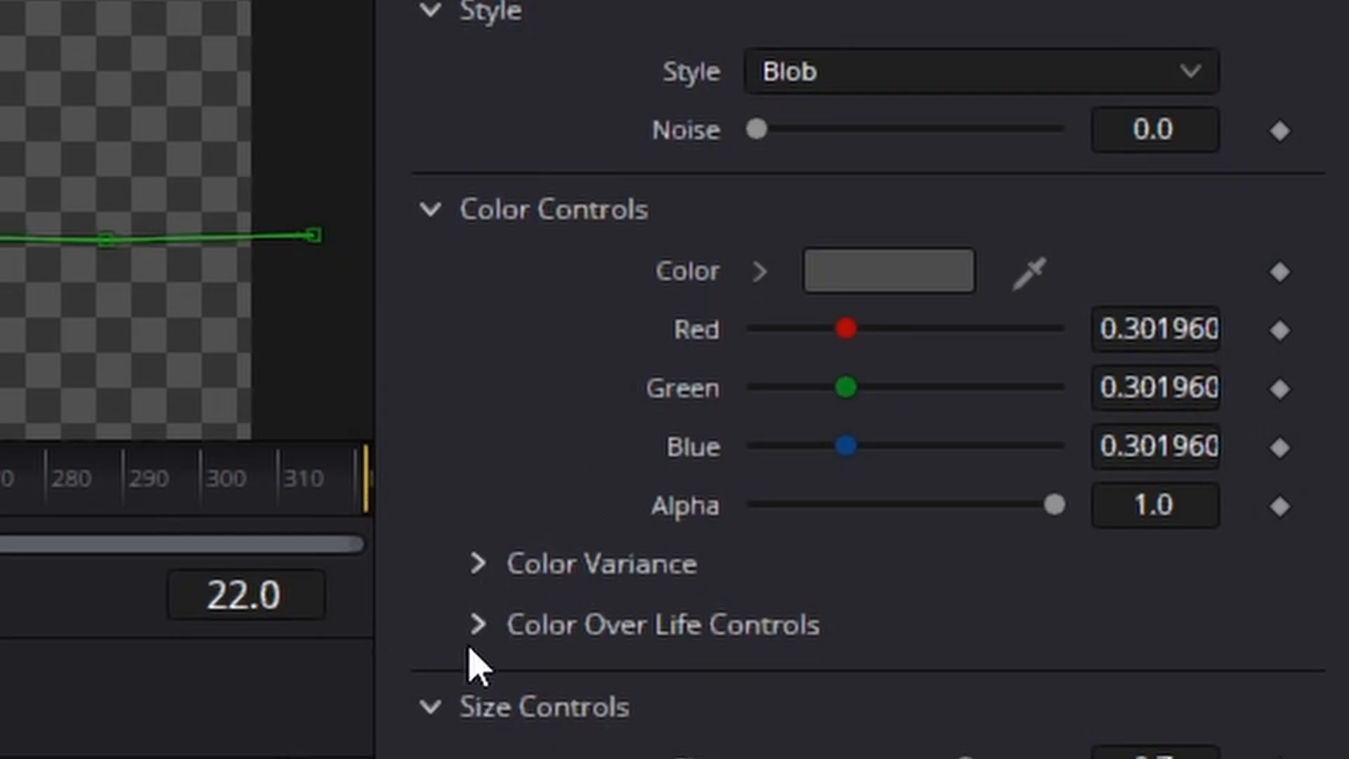
# Set the first Color Over Life stop of the particles to orange #f77b28
pyautogui.click(478, 624)
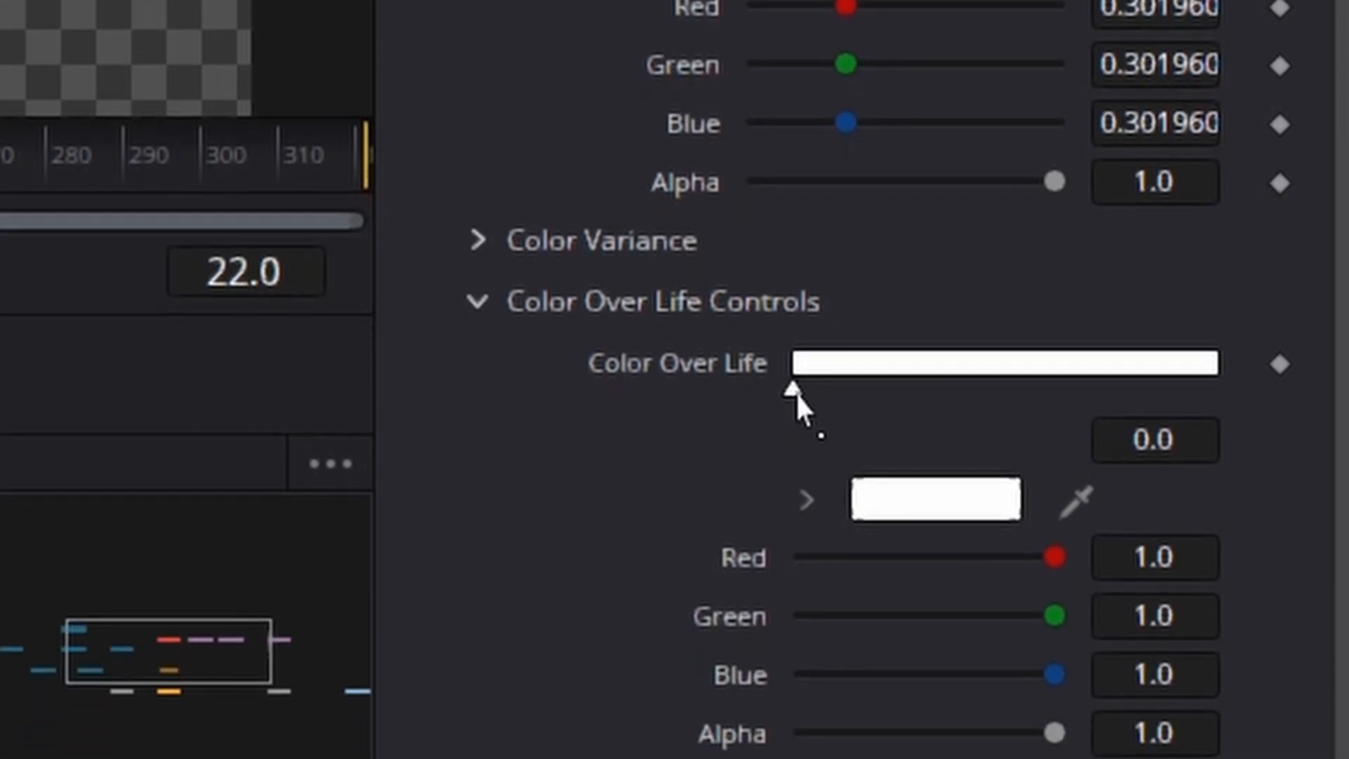
pyautogui.click(998, 515)
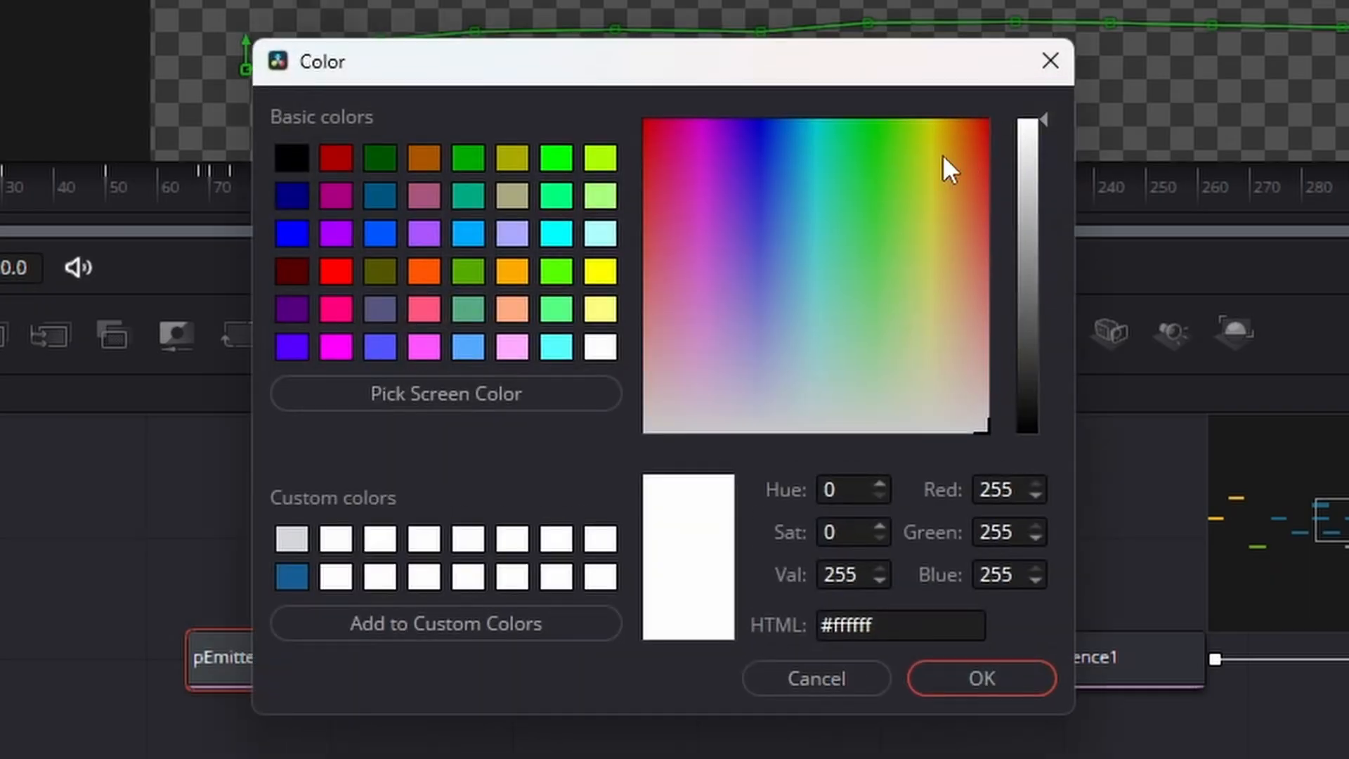
pyautogui.click(965, 169)
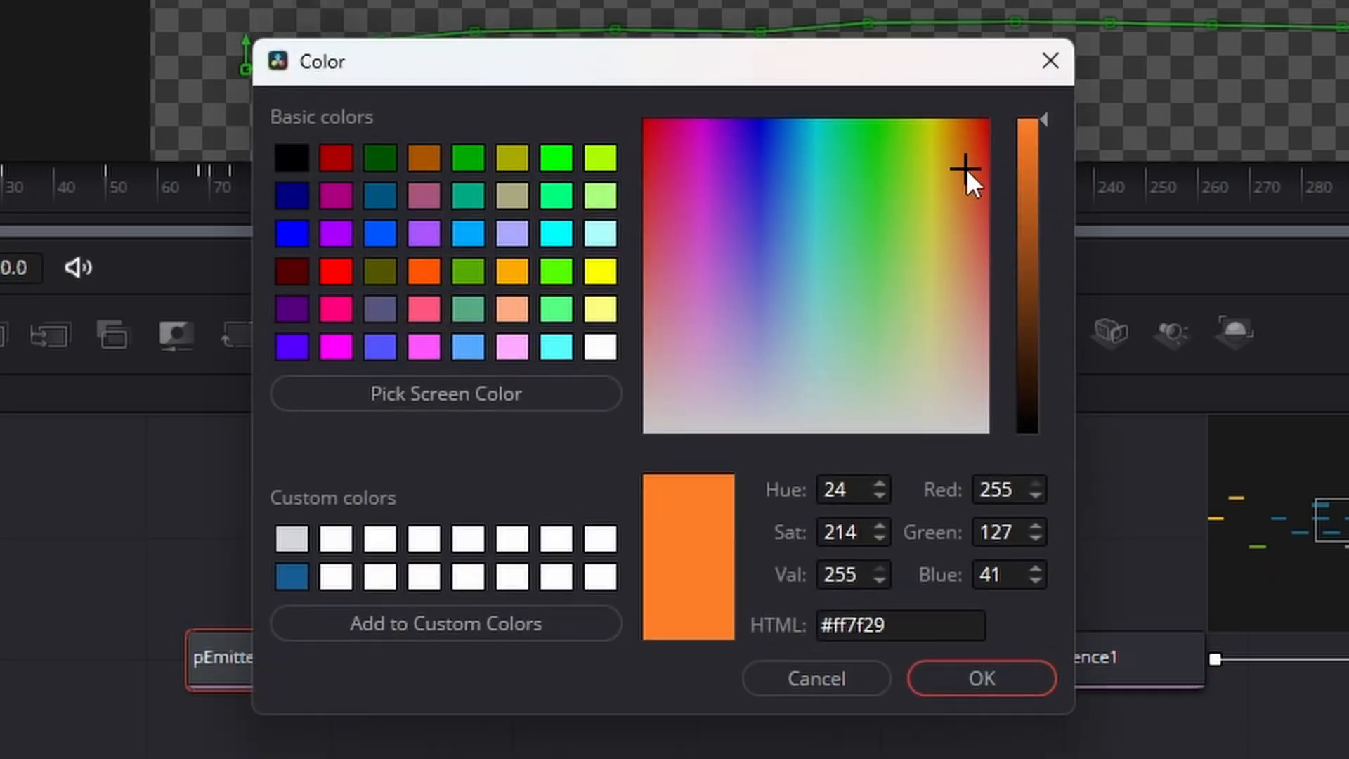
pyautogui.moveTo(1023, 161); pyautogui.dragTo(1031, 129)
pyautogui.click(982, 678)
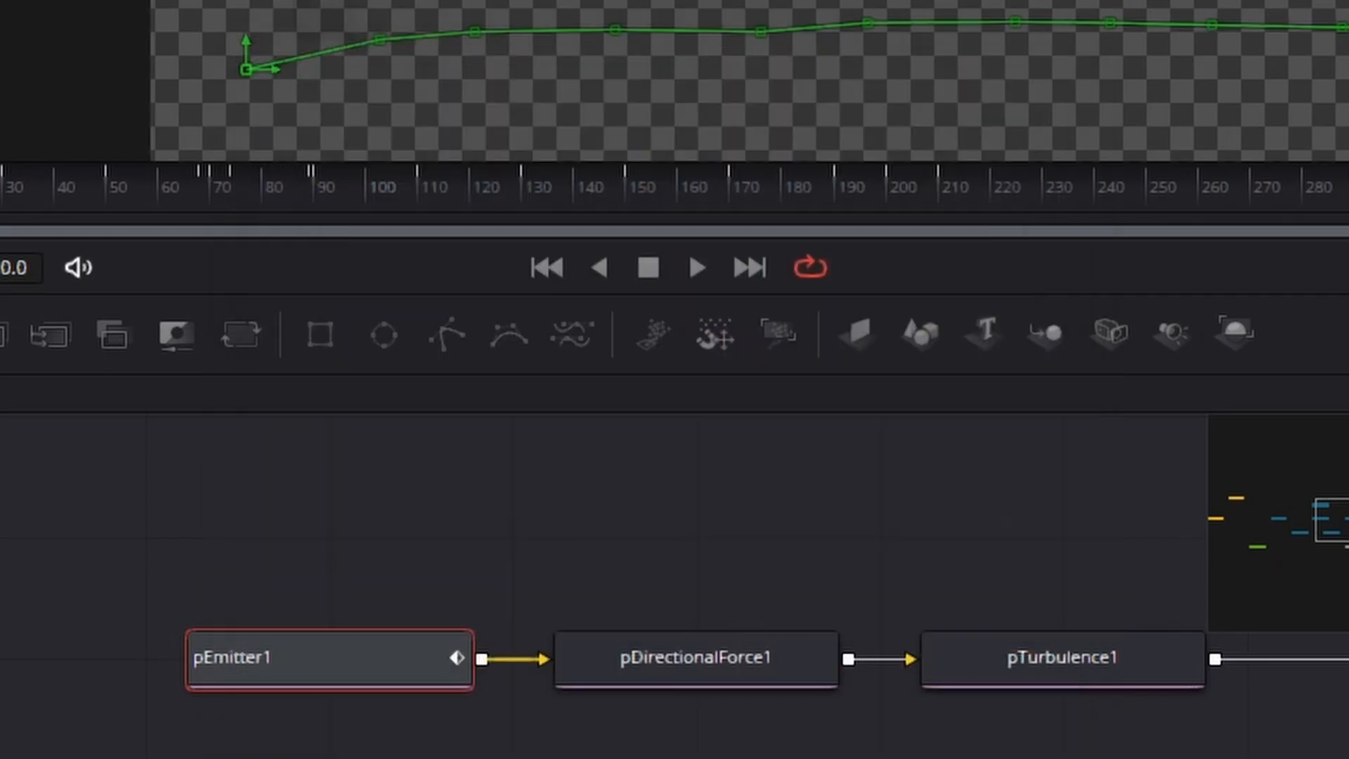
# Place a second Color Over Life stop near the gradient's start and give it a slightly darker, saturated red
pyautogui.moveTo(828, 350); pyautogui.dragTo(843, 349)
pyautogui.click(898, 478)
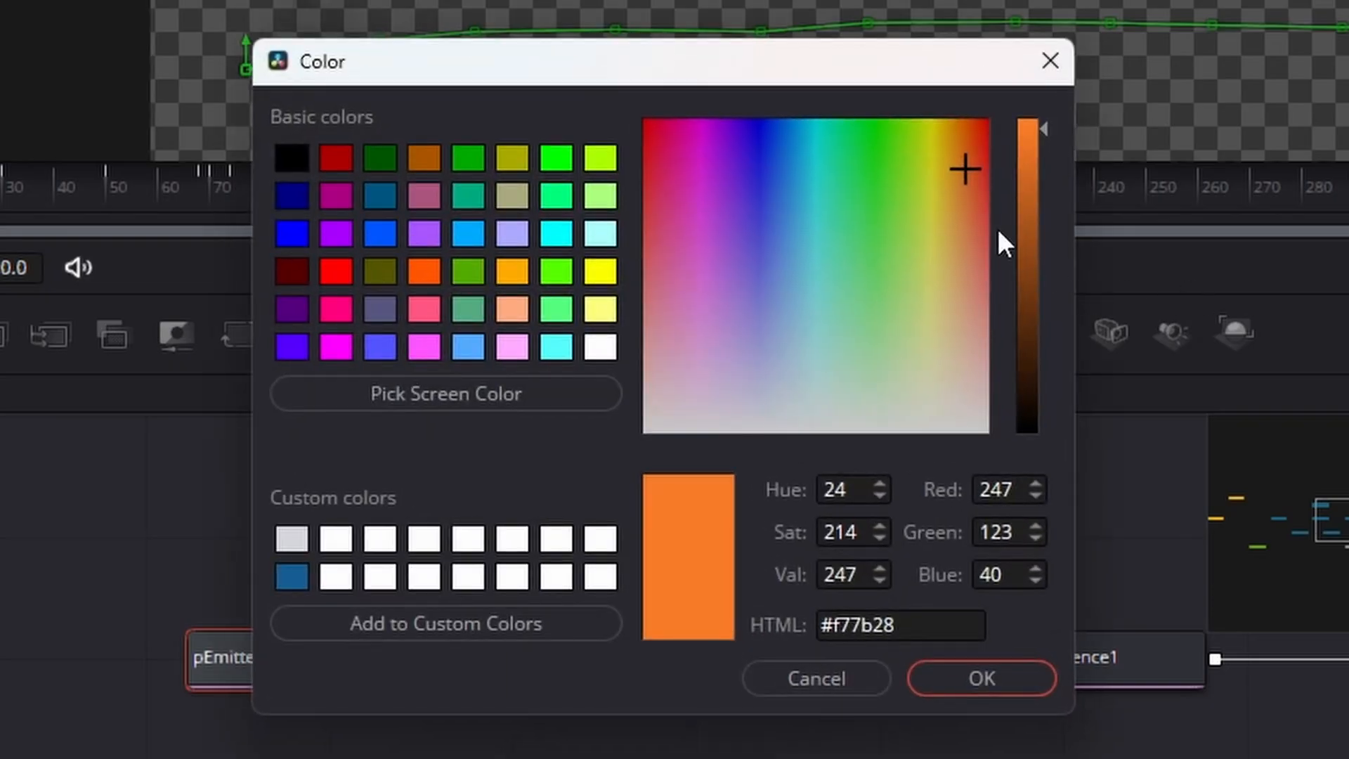
pyautogui.moveTo(974, 137); pyautogui.dragTo(989, 133)
pyautogui.click(1030, 160)
pyautogui.click(985, 676)
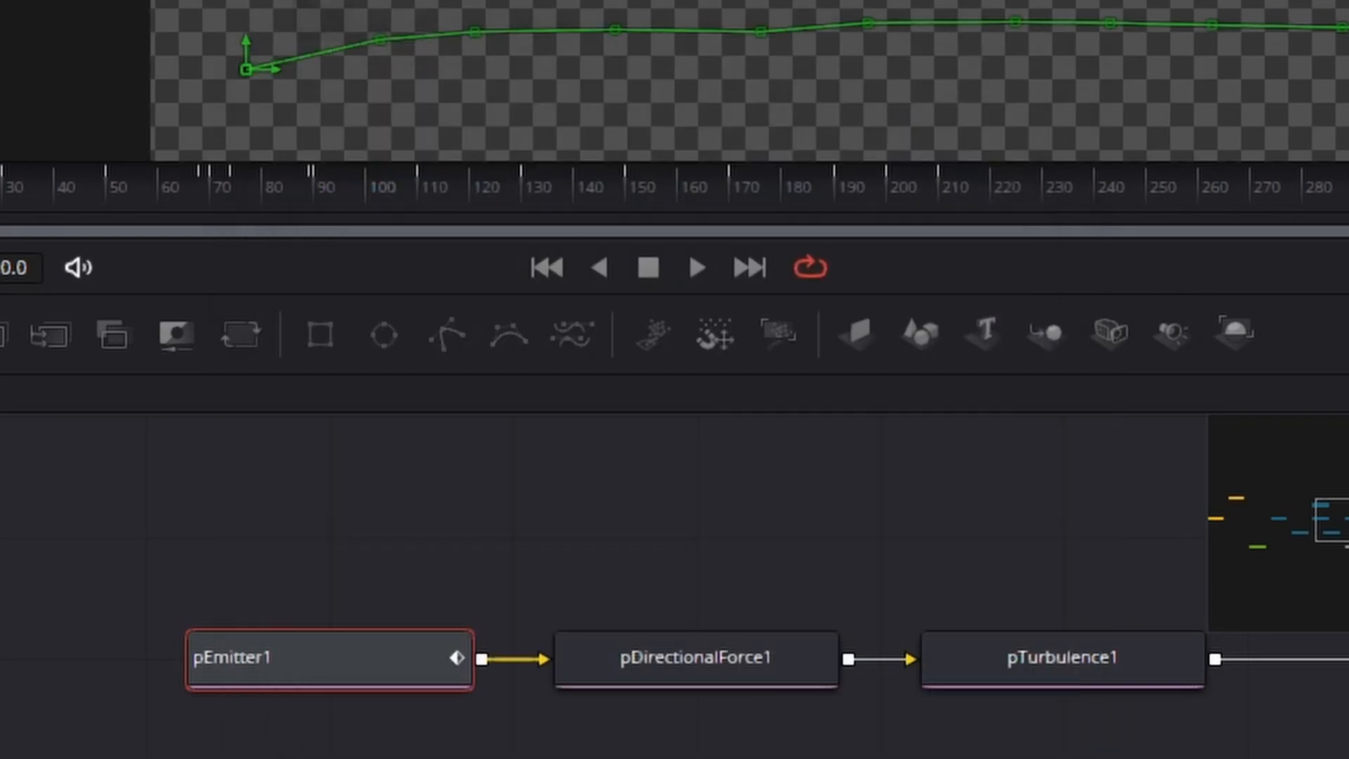
# Add a third Color Over Life stop about a third along the gradient and color it yellow (0.850980, 0.862745, 0.058823)
pyautogui.click(921, 323)
pyautogui.click(910, 468)
pyautogui.click(928, 147)
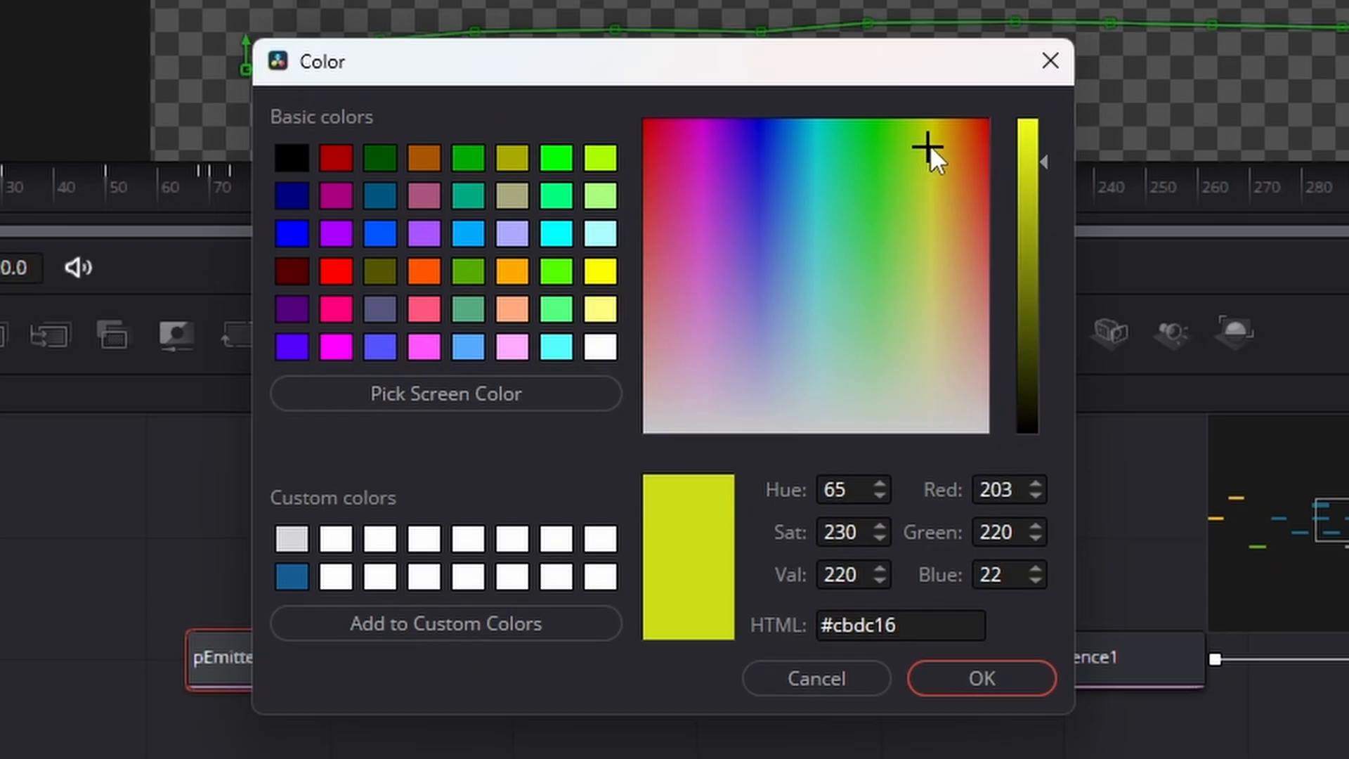
pyautogui.click(991, 675)
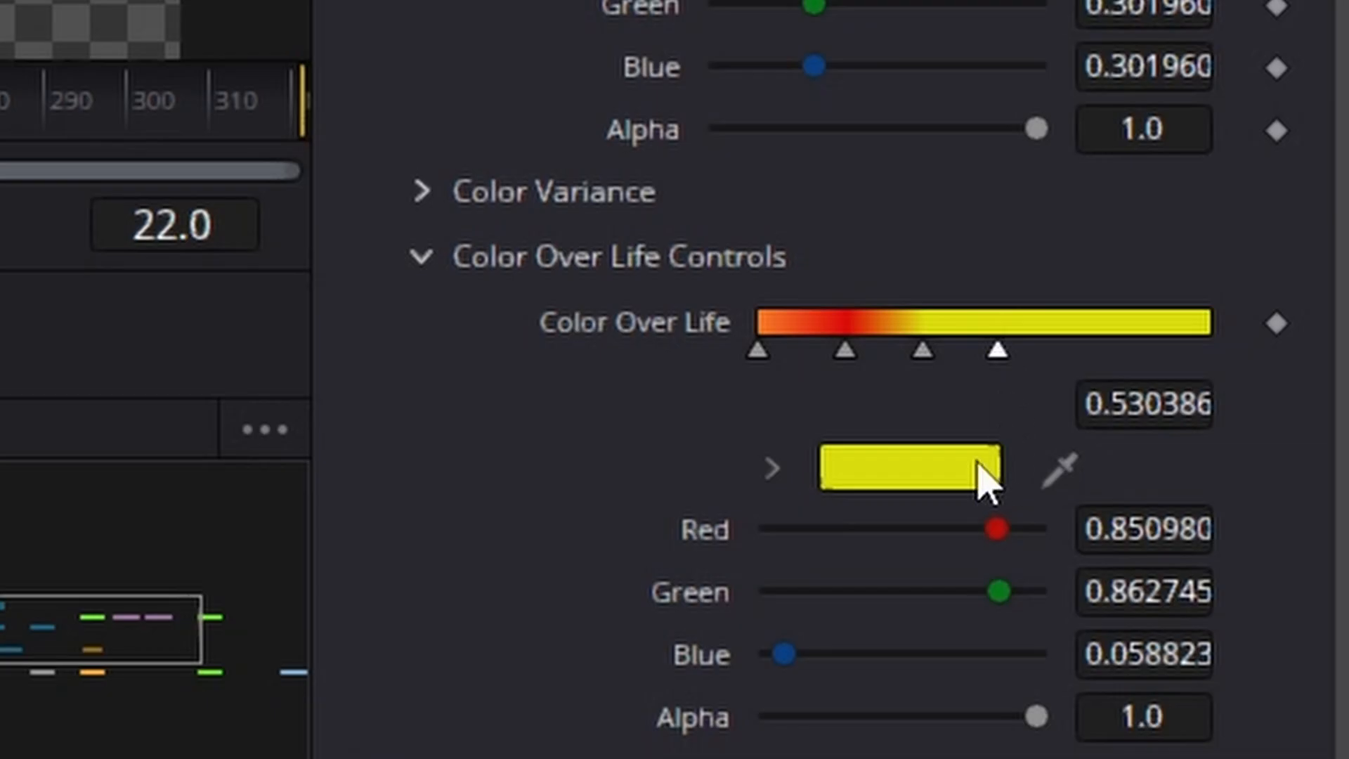
# Color the Color Over Life stop at position 0.530386 pure white
pyautogui.click(1072, 323)
pyautogui.click(910, 468)
pyautogui.click(599, 345)
pyautogui.click(1018, 684)
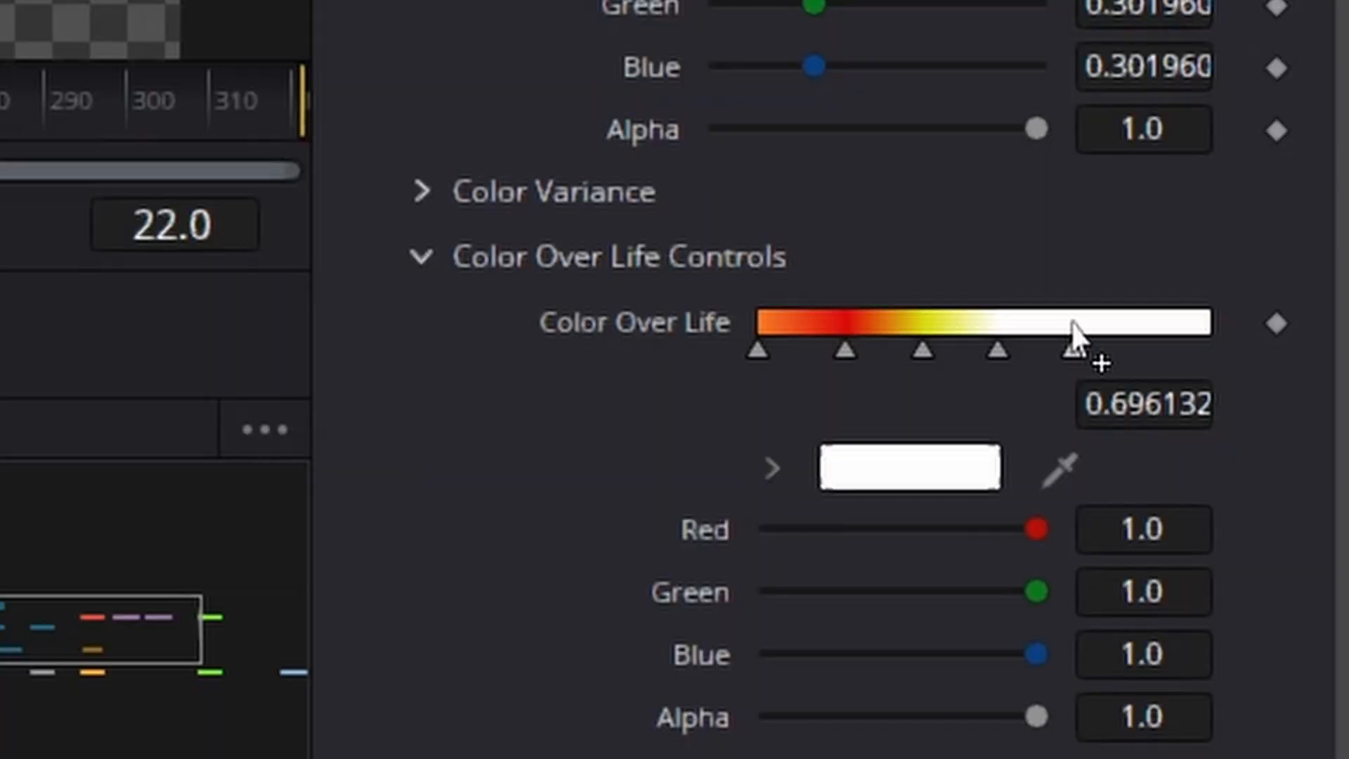
# Set the Color Over Life stop at position 0.696132 to a slightly darkened orange (0.890196, 0.364705, 0.117647)
pyautogui.click(910, 467)
pyautogui.click(970, 161)
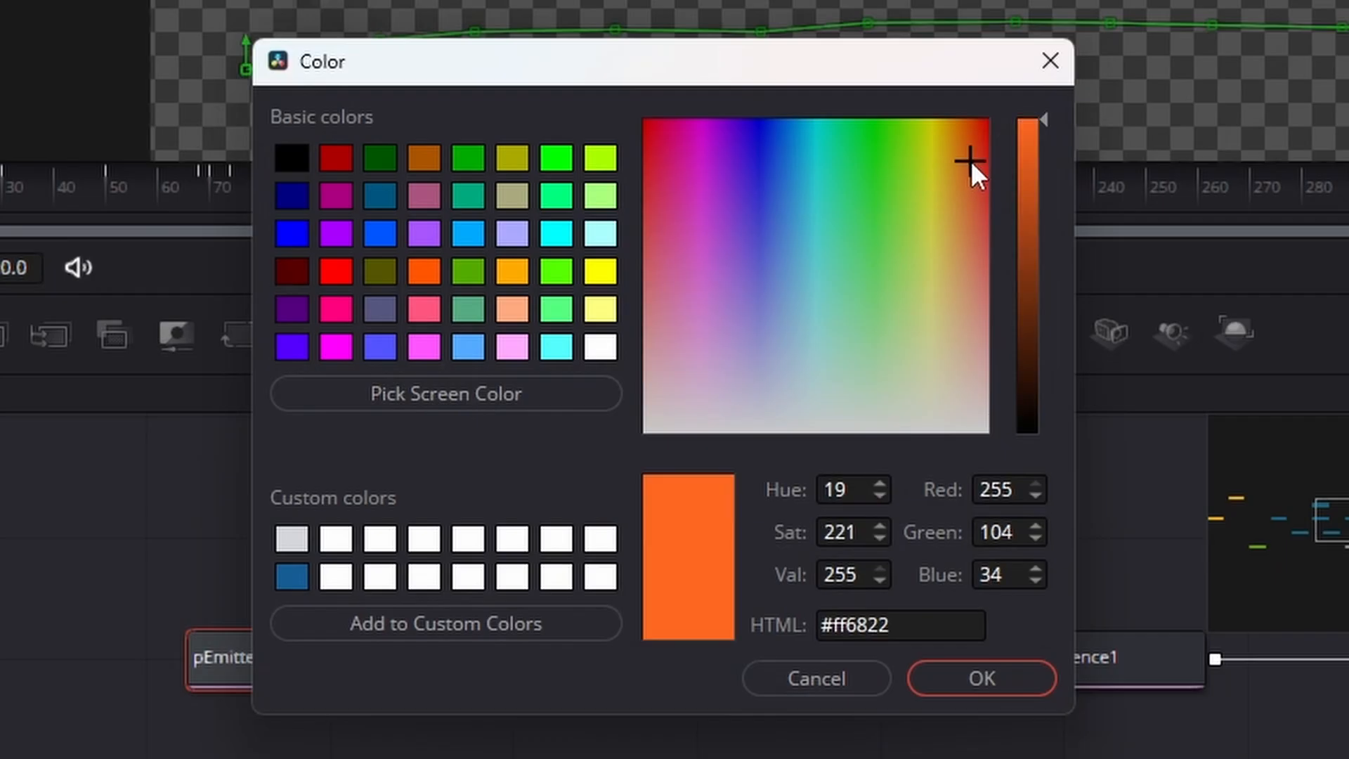
pyautogui.click(1028, 157)
pyautogui.click(998, 673)
# Place a final Color Over Life stop at 1.0, make it dark brown #4c1f0a with alpha 0, and play back the particles
pyautogui.click(1179, 332)
pyautogui.moveTo(1178, 335); pyautogui.dragTo(1235, 330)
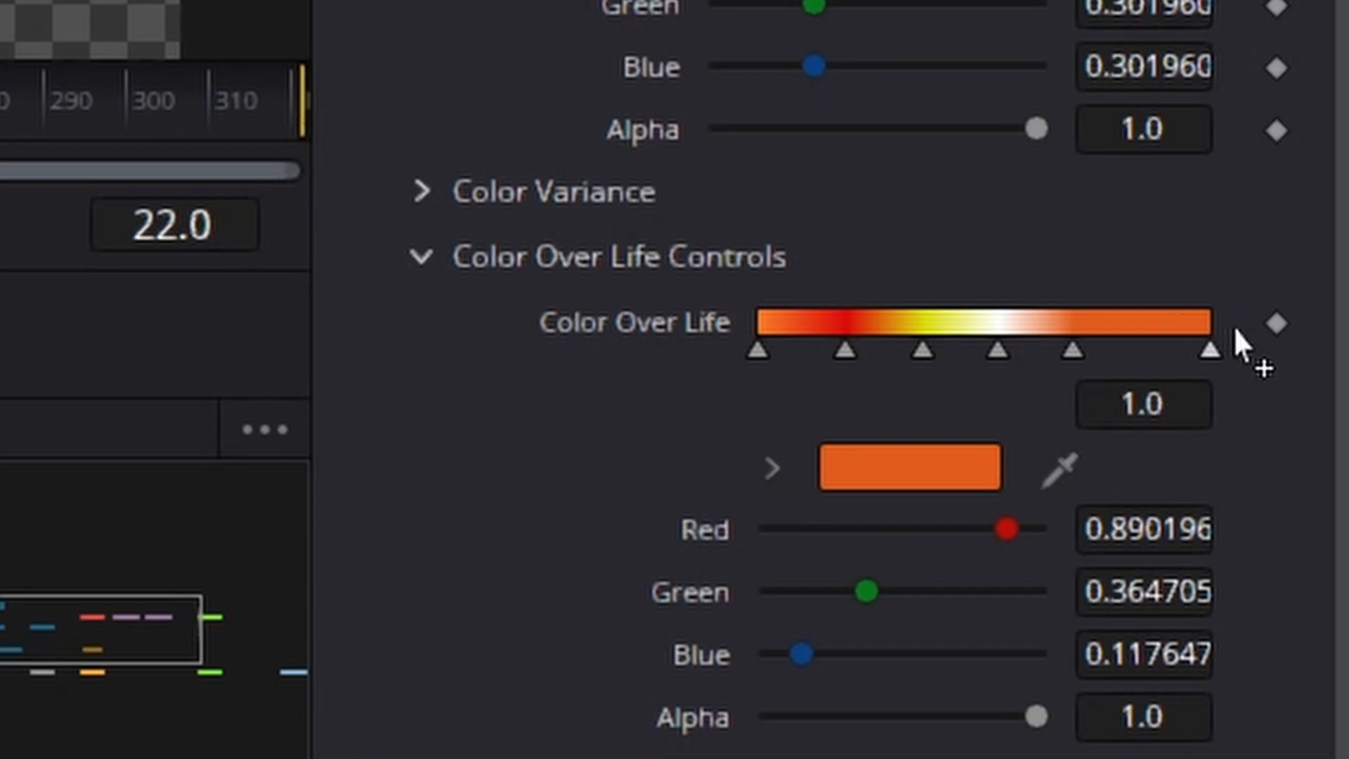
pyautogui.click(980, 474)
pyautogui.click(1032, 339)
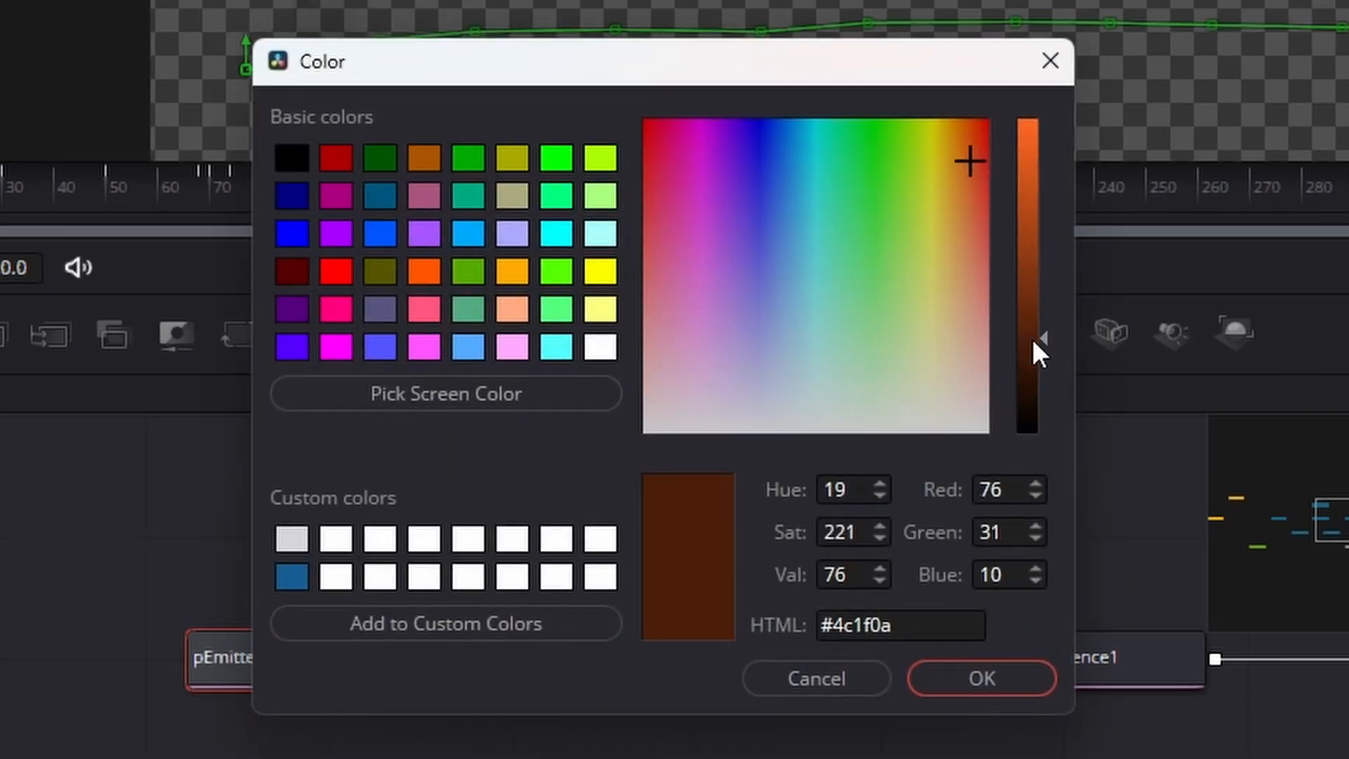
pyautogui.click(1047, 679)
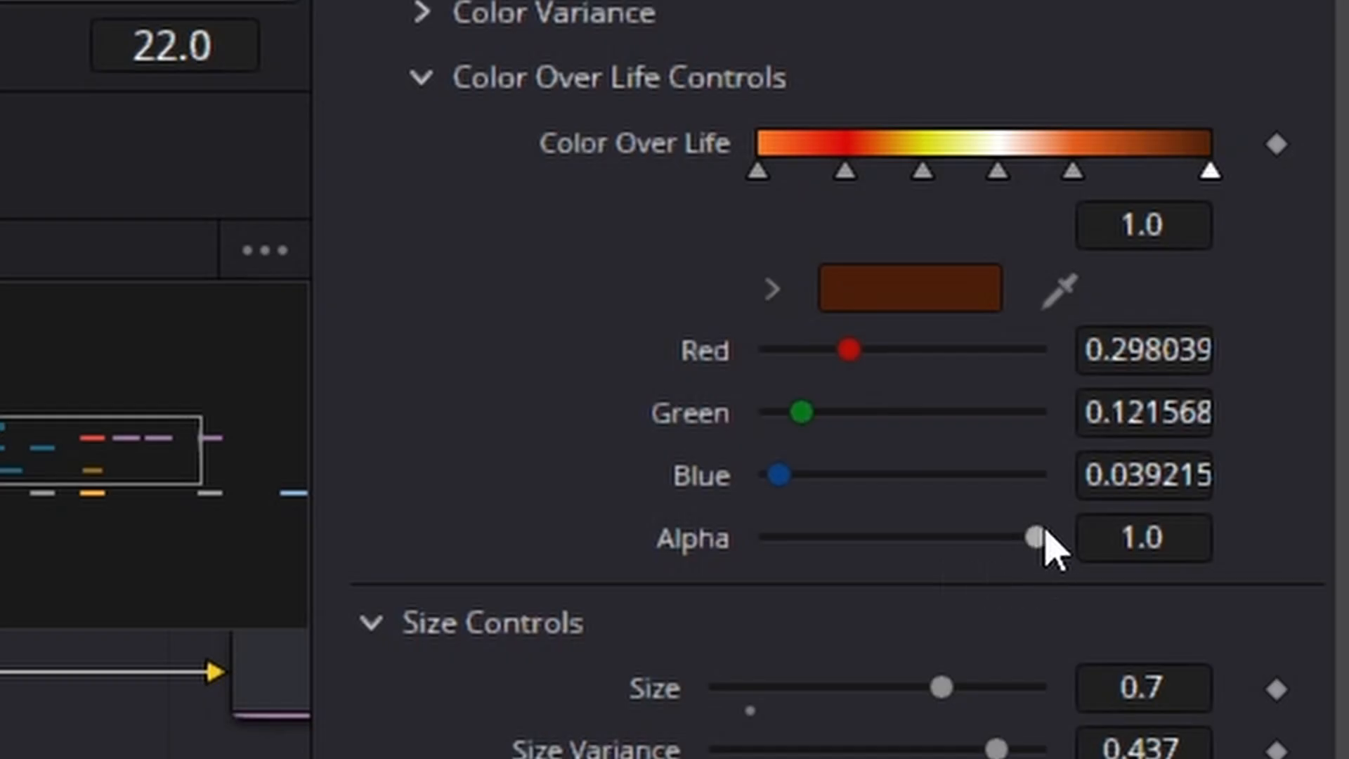
pyautogui.moveTo(1045, 538); pyautogui.dragTo(625, 539)
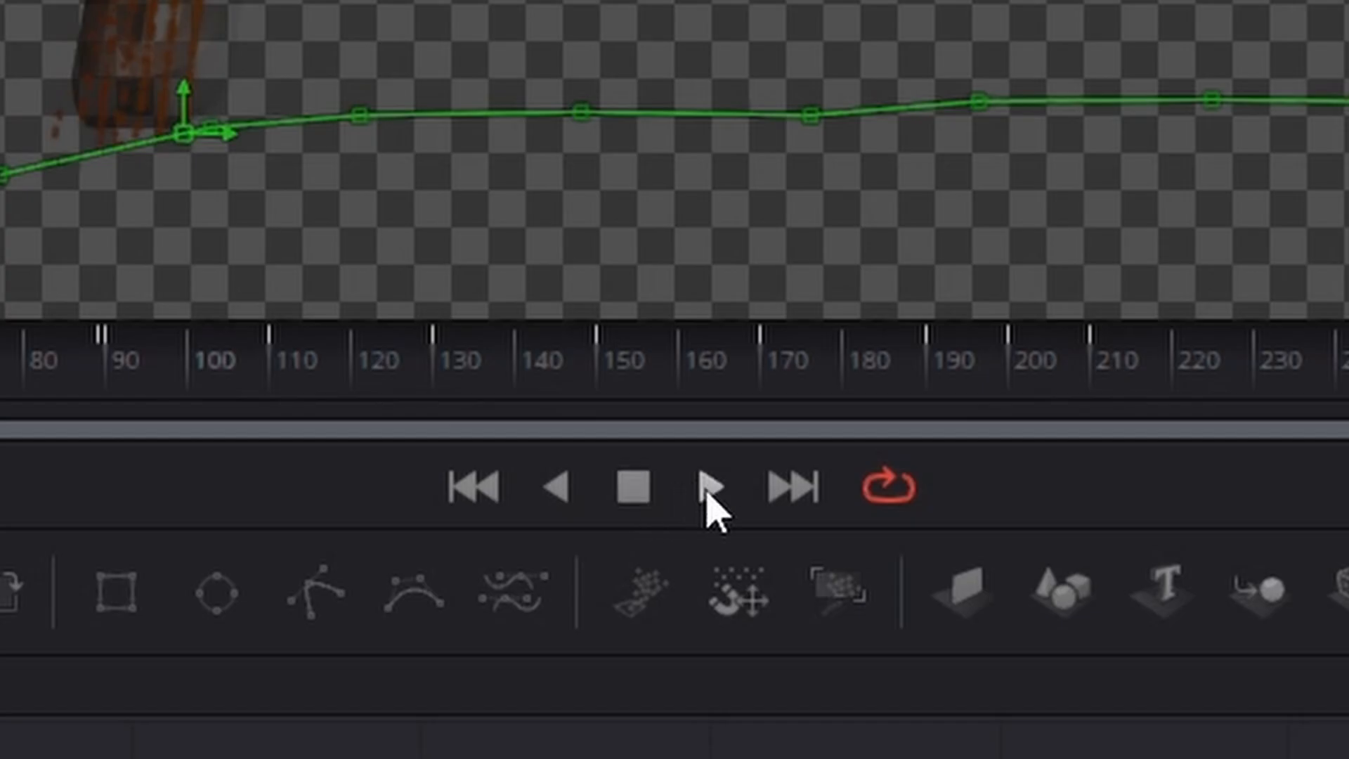
pyautogui.click(709, 488)
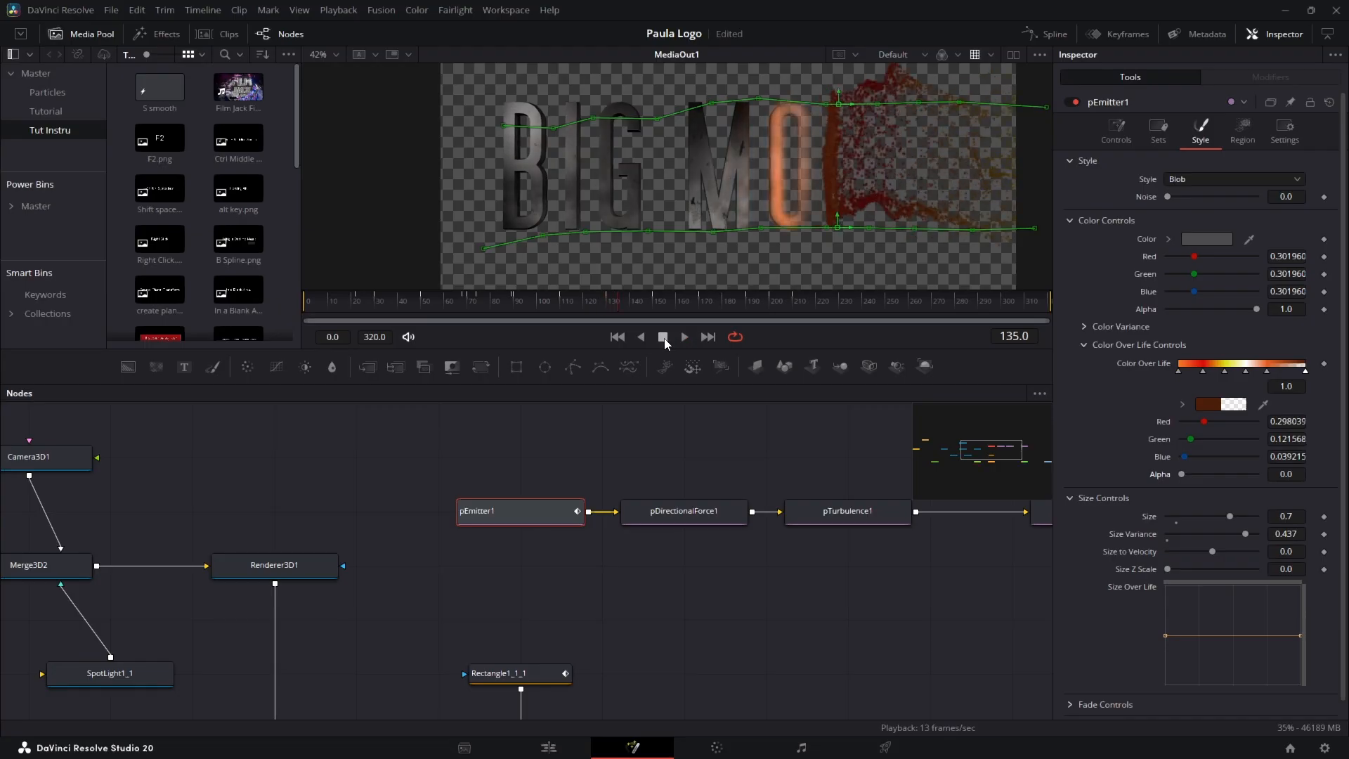
# Select pRender1 and set its 2D Blur to 2.76 and 2D Glow to 0.031
pyautogui.moveTo(973, 451); pyautogui.dragTo(1017, 450)
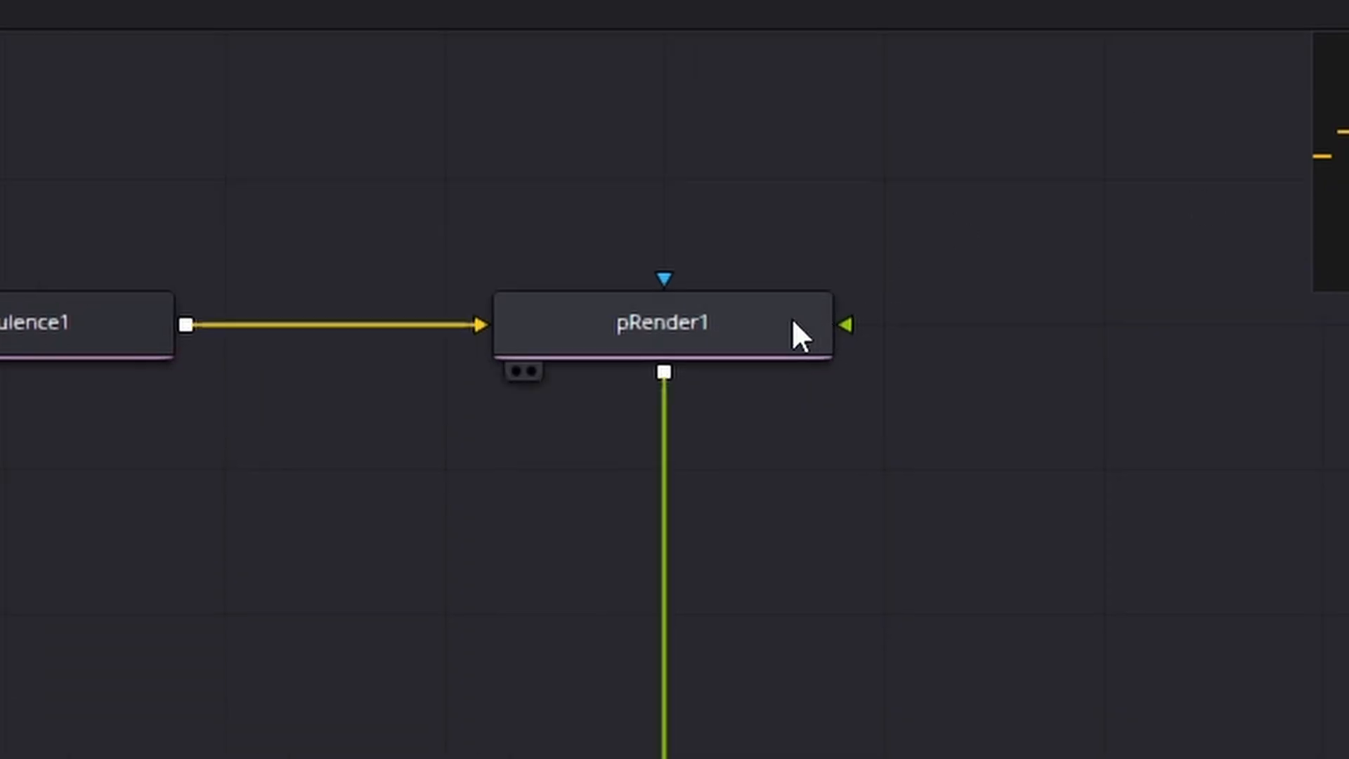
pyautogui.click(768, 326)
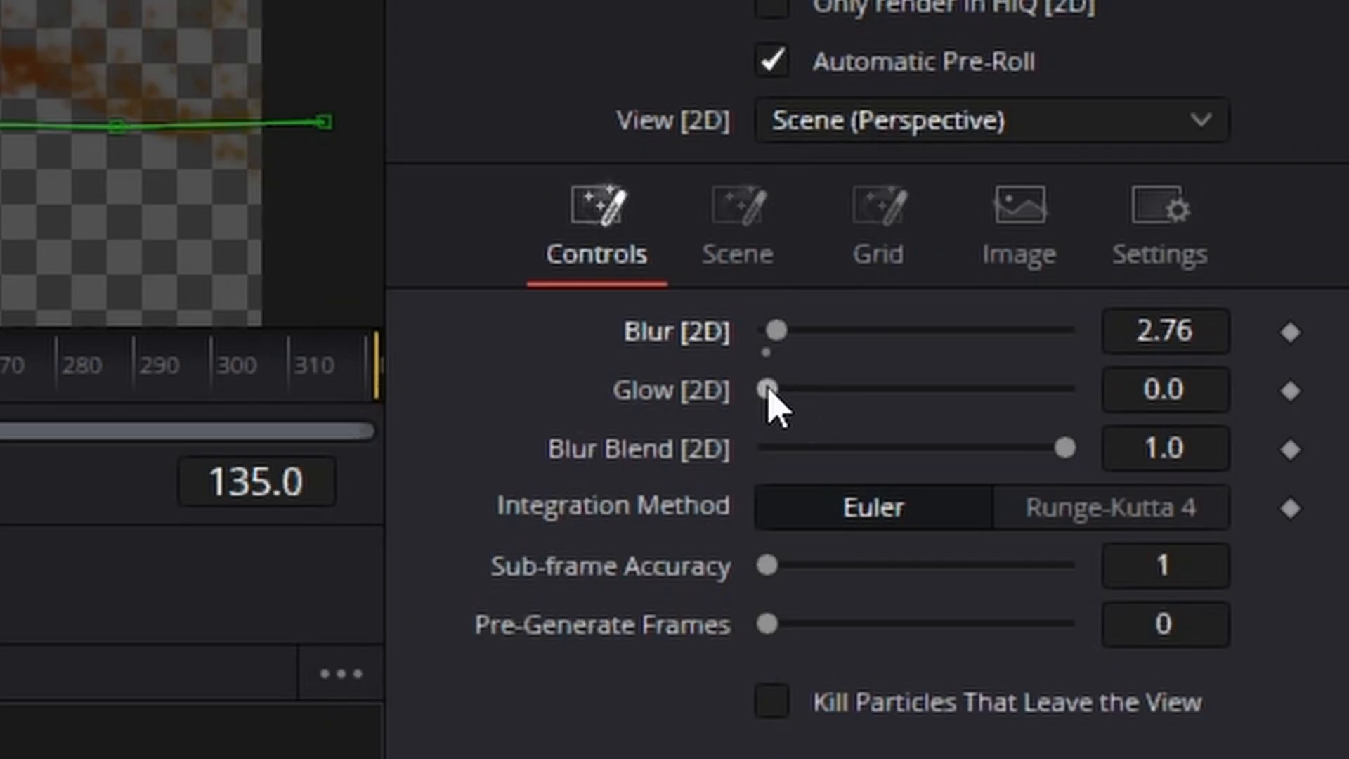
pyautogui.moveTo(768, 392); pyautogui.dragTo(879, 406)
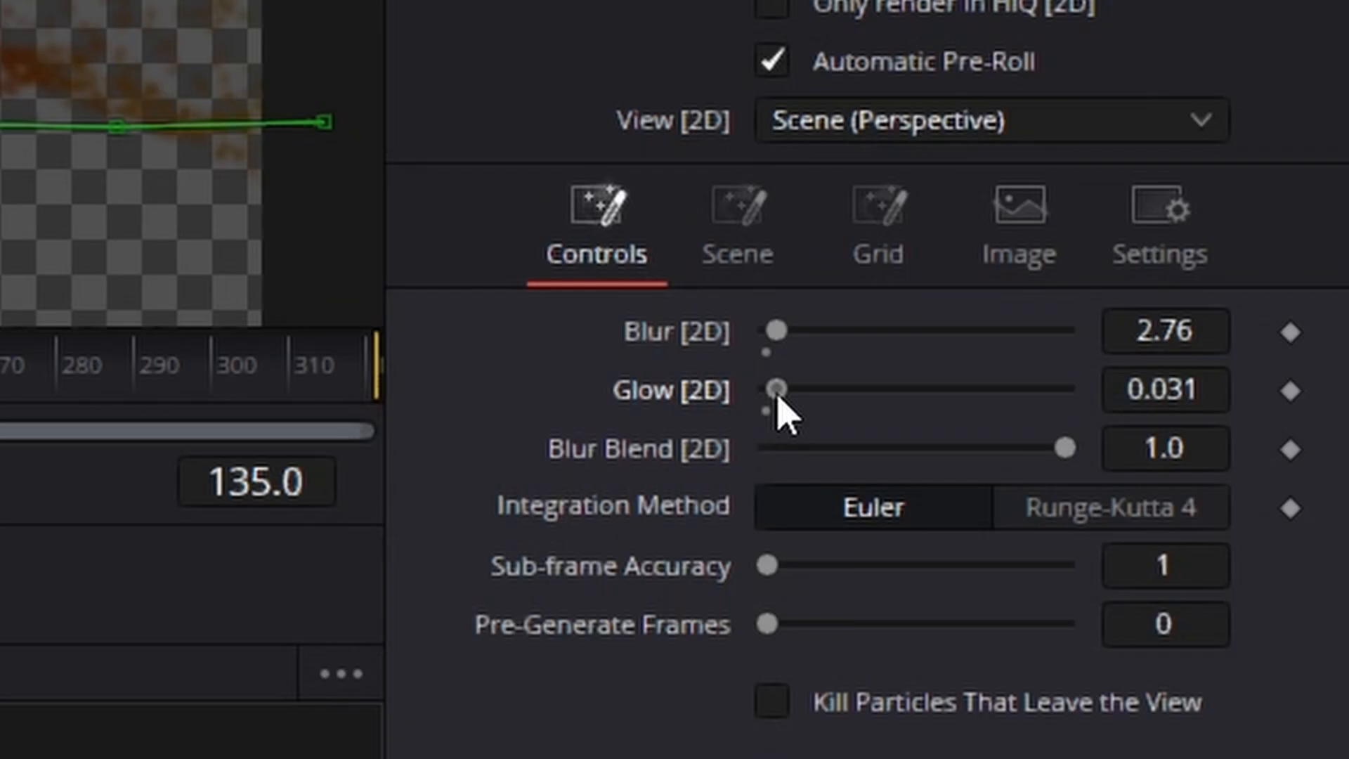
pyautogui.rightClick(778, 392)
pyautogui.press('Escape')
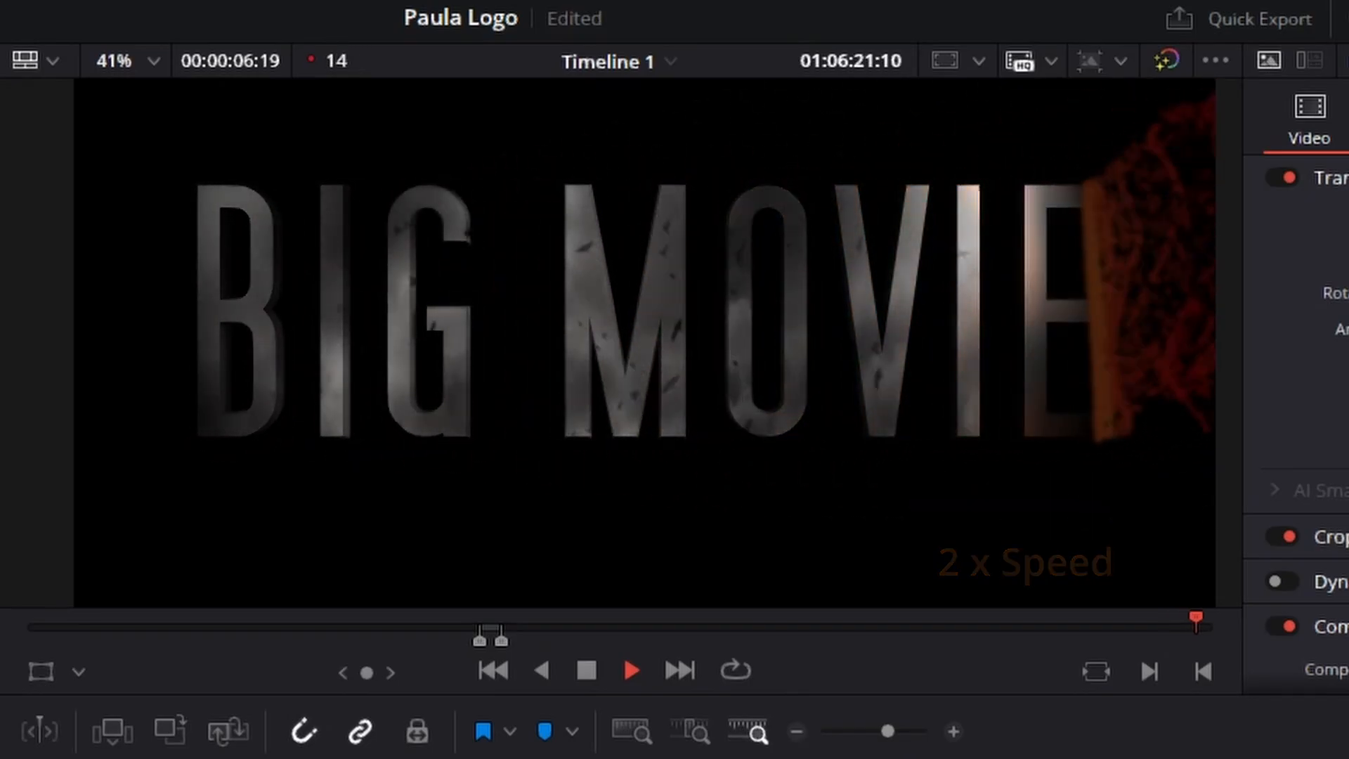
# Stop the Edit page playback, return to Fusion, detach SoftGlow1 from Merge1 and Merge2, and move it with its rectangle mask near MediaOut1
pyautogui.press('space')
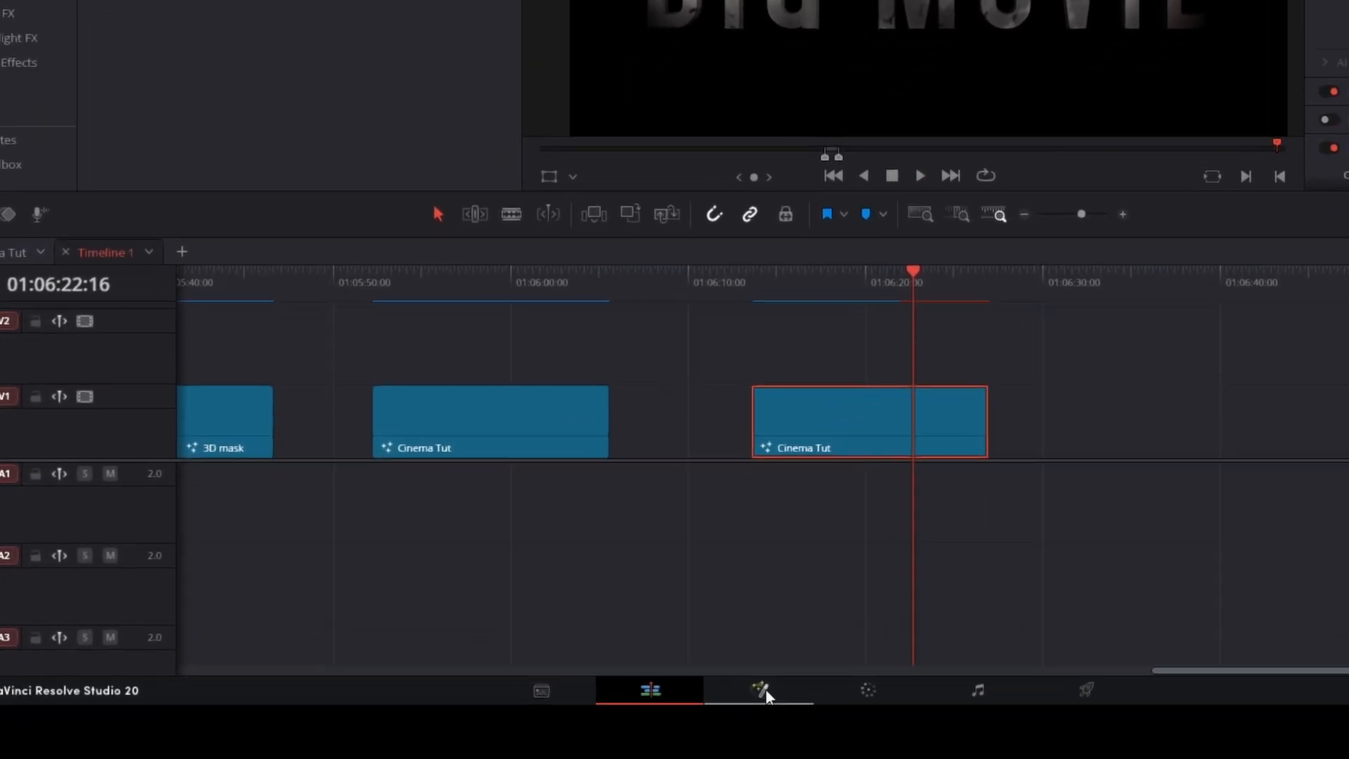
pyautogui.click(764, 691)
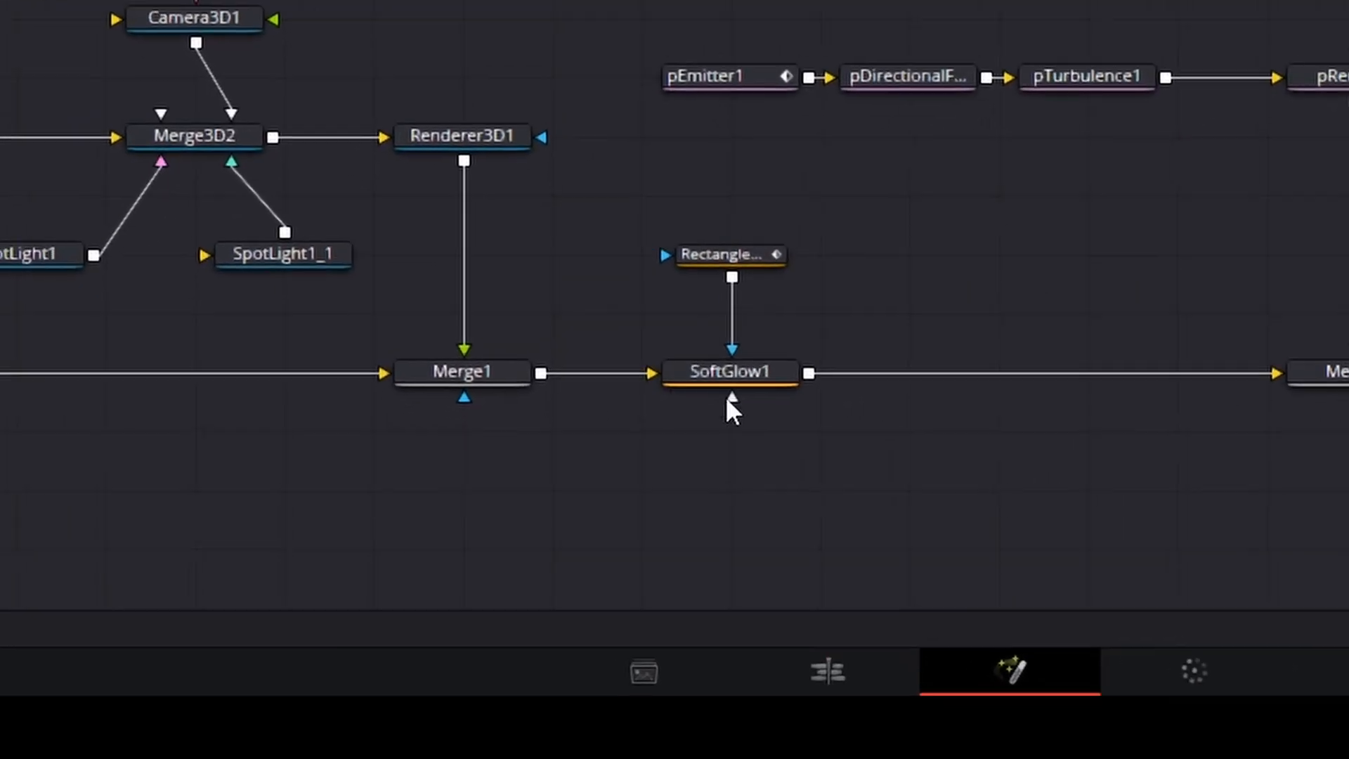
pyautogui.moveTo(650, 375); pyautogui.dragTo(663, 451)
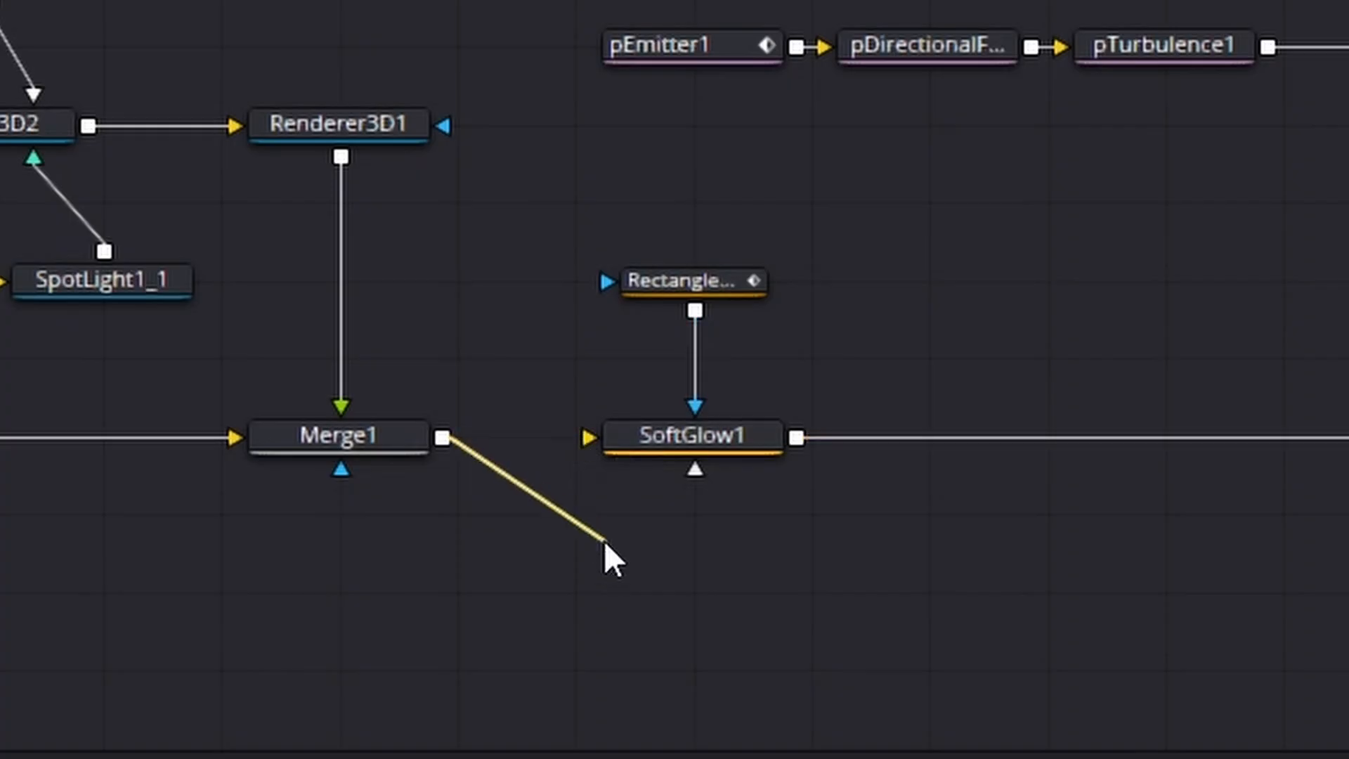
pyautogui.moveTo(604, 542); pyautogui.dragTo(607, 544)
pyautogui.moveTo(848, 589); pyautogui.dragTo(750, 652)
pyautogui.moveTo(191, 400); pyautogui.dragTo(1235, 527)
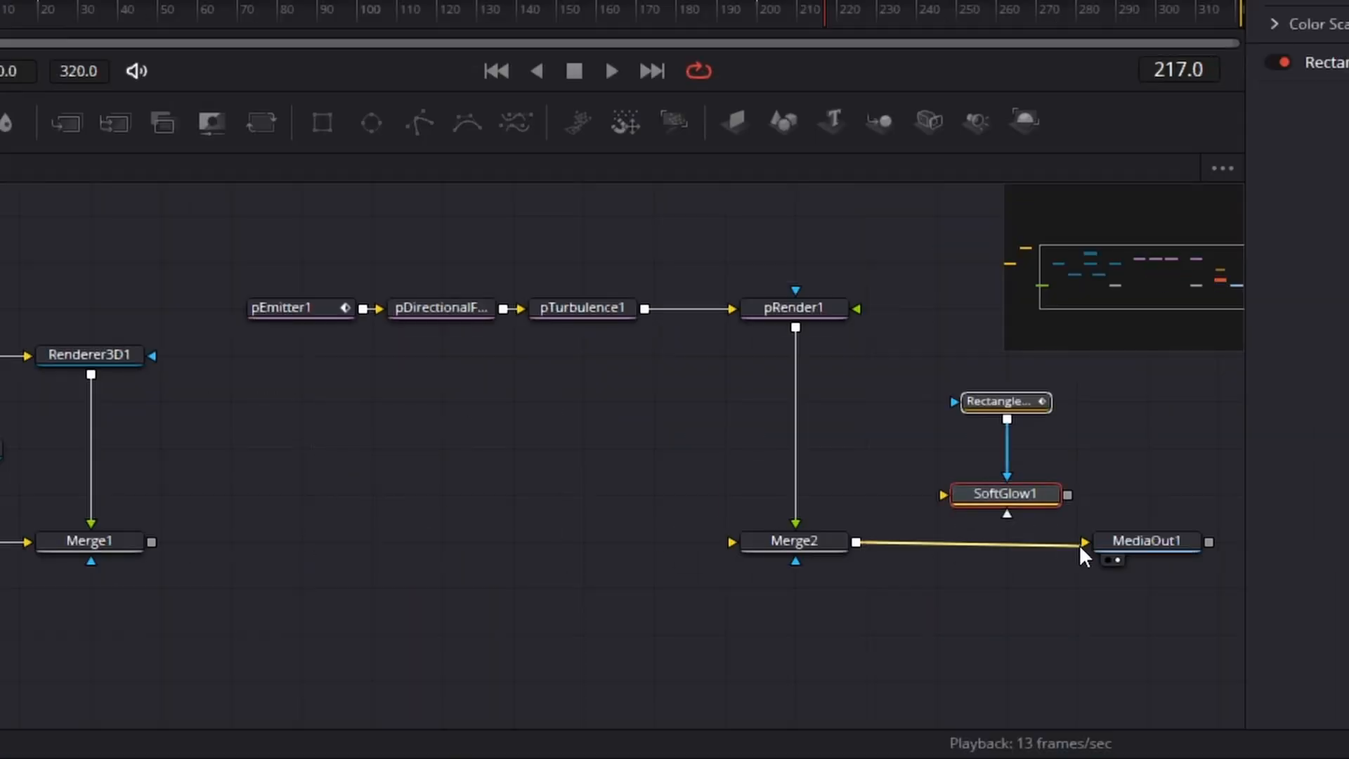
# Connect Merge2 through SoftGlow1 to MediaOut1, and connect Merge1's output to Merge2's background input
pyautogui.moveTo(1079, 545); pyautogui.dragTo(949, 497)
pyautogui.moveTo(1131, 542); pyautogui.dragTo(1201, 542)
pyautogui.moveTo(1067, 496); pyautogui.dragTo(1156, 541)
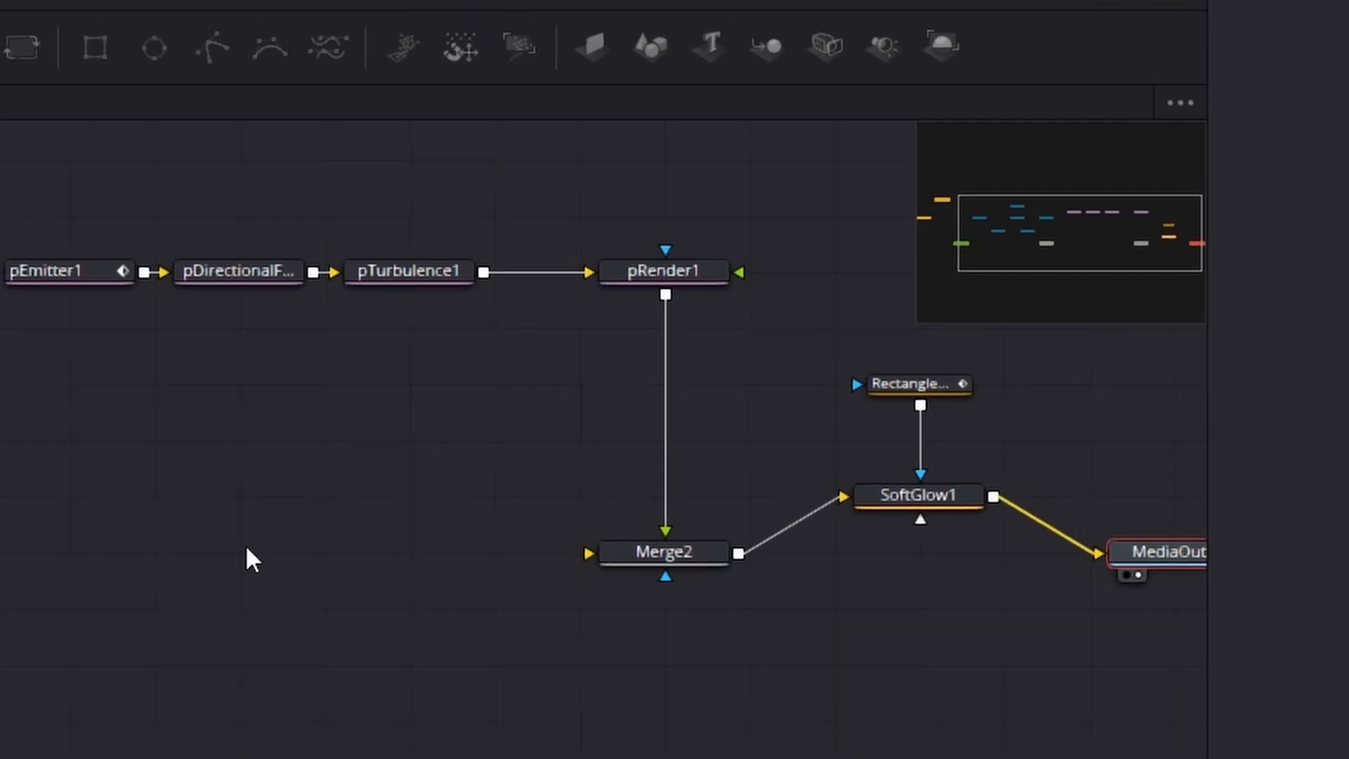
pyautogui.moveTo(1, 553); pyautogui.dragTo(626, 555)
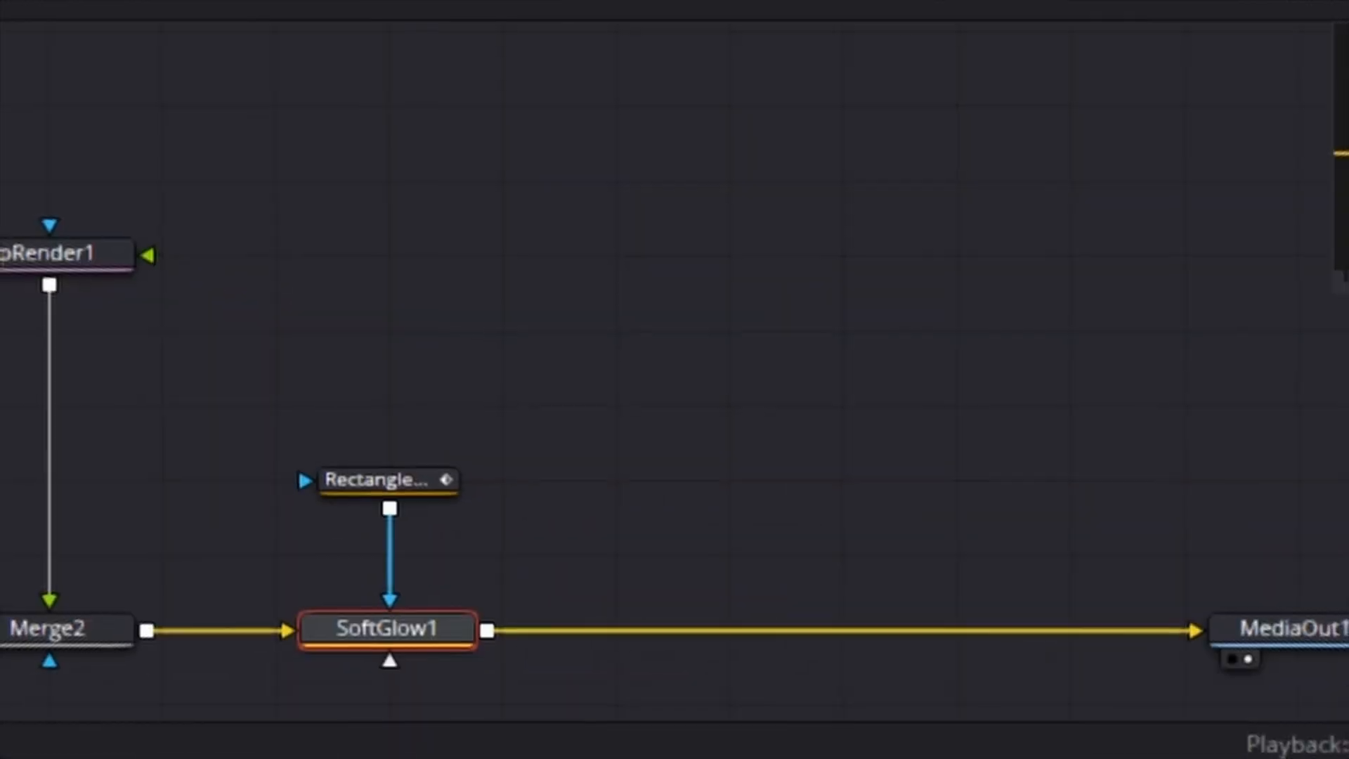
# Add a Light Rays node between SoftGlow1 and MediaOut1
pyautogui.moveTo(1265, 418); pyautogui.dragTo(1174, 274)
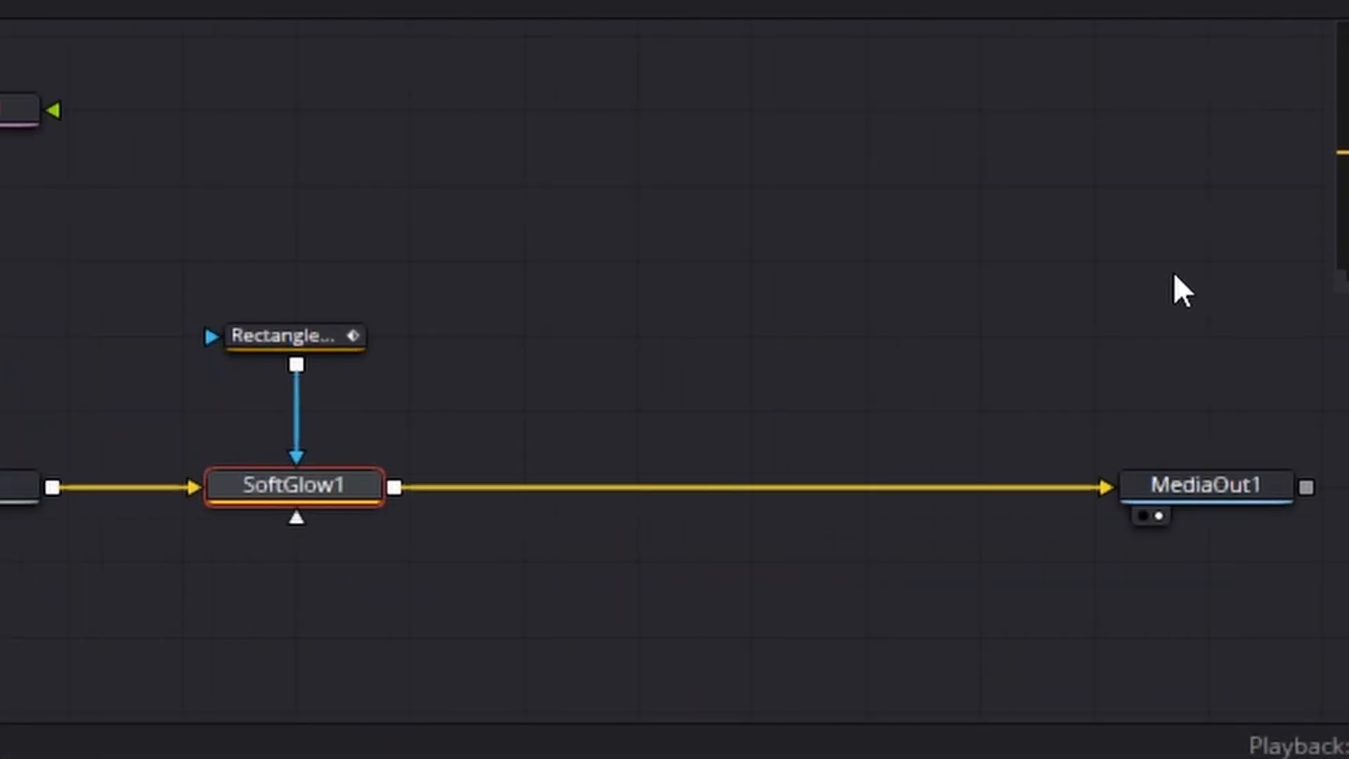
pyautogui.hotkey('shift', 'space')
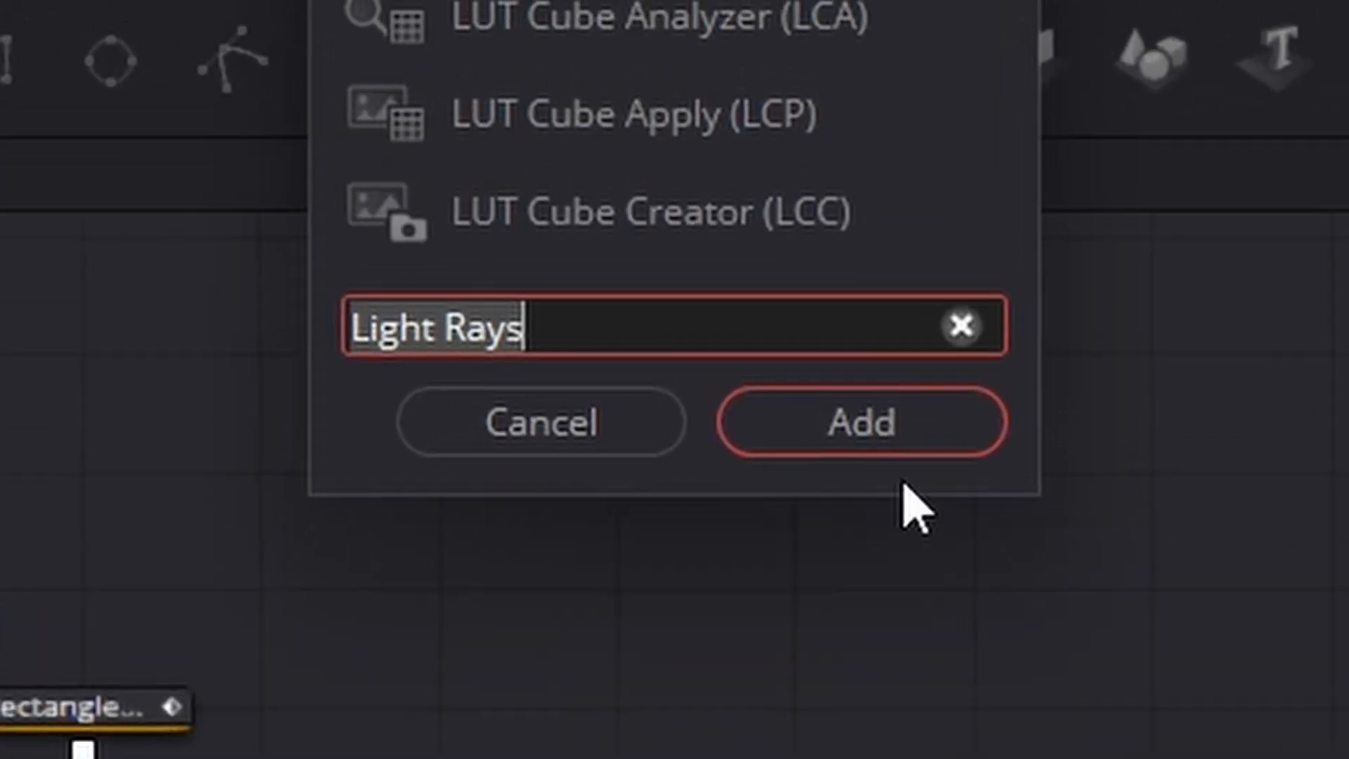
pyautogui.hotkey('ctrl', 'a')
pyautogui.press('BackSpace')
pyautogui.write('lig')
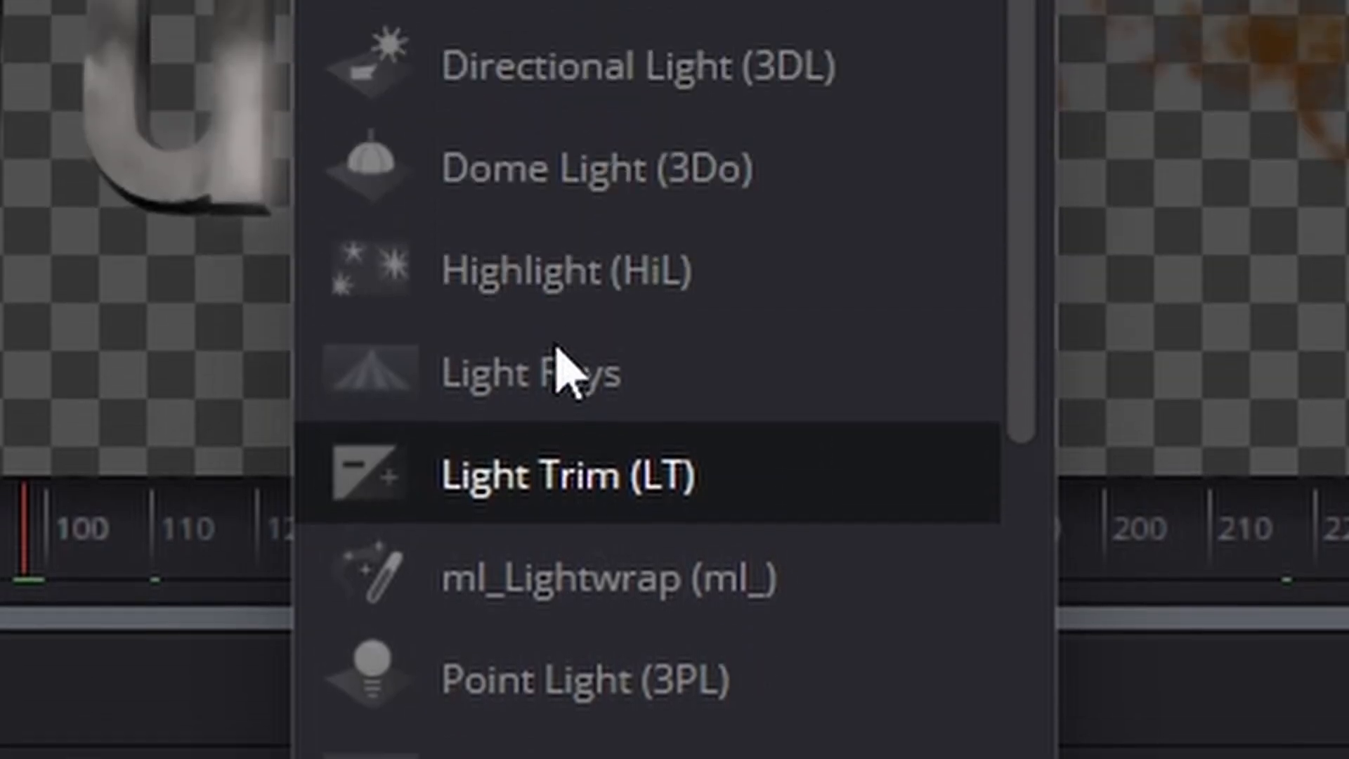
pyautogui.doubleClick(488, 393)
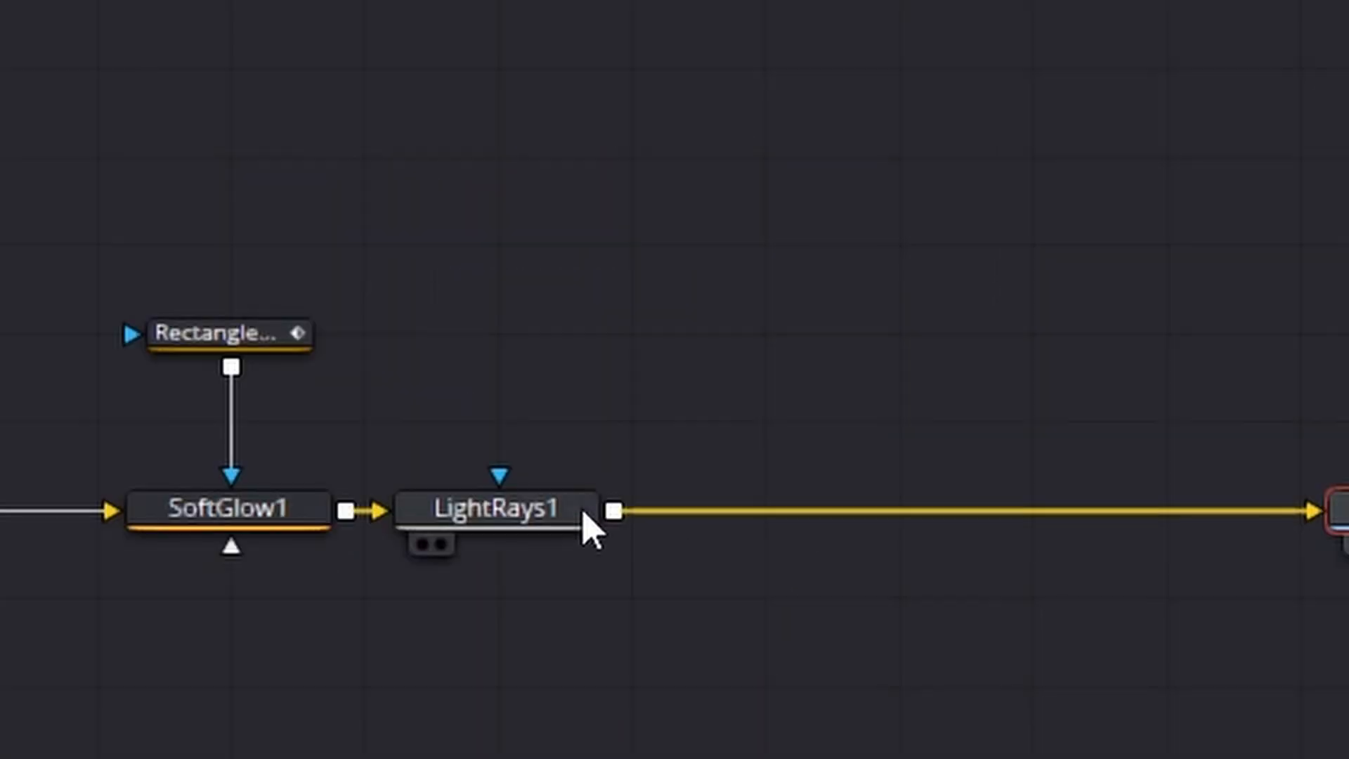
pyautogui.moveTo(586, 533); pyautogui.dragTo(789, 521)
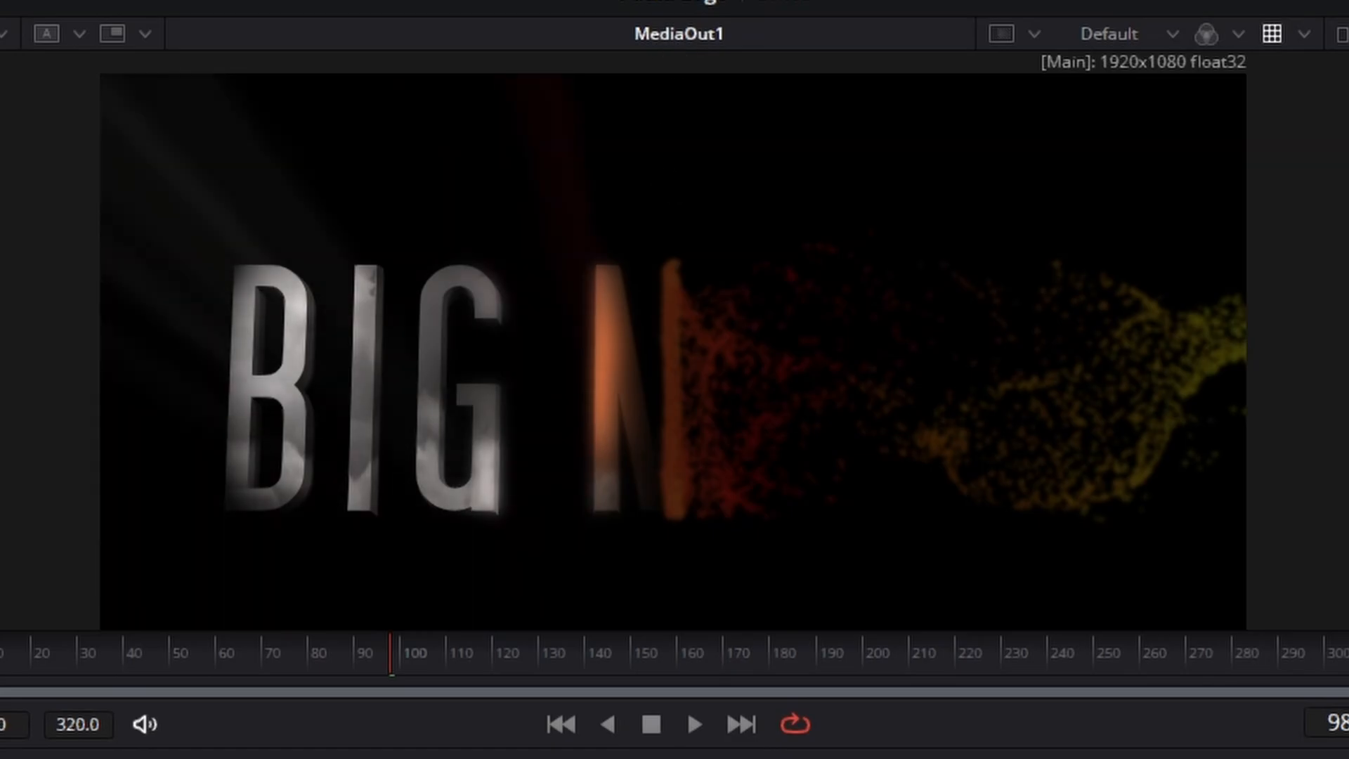
# At frame 100, keyframe the Light Rays position straight down to just below the image, keeping X at 0.5
pyautogui.moveTo(673, 324); pyautogui.dragTo(672, 465)
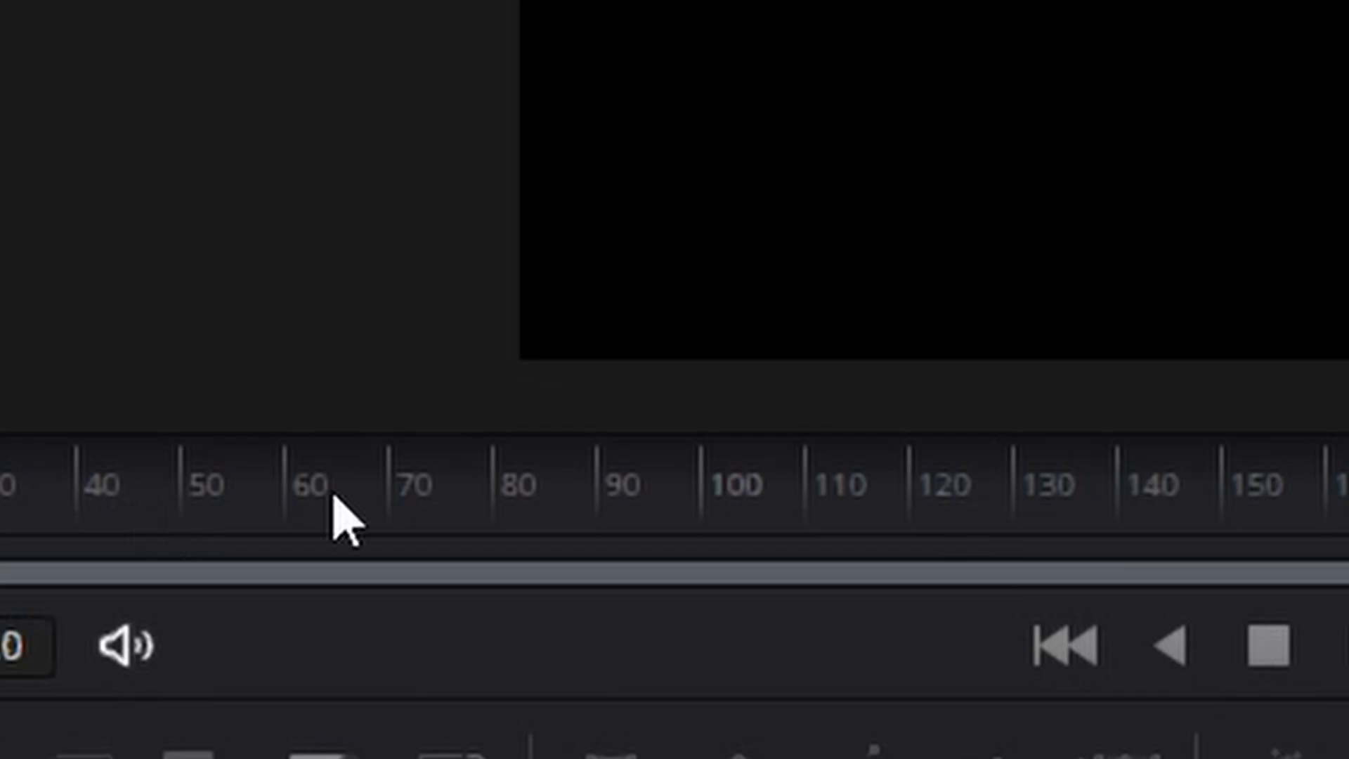
pyautogui.click(696, 502)
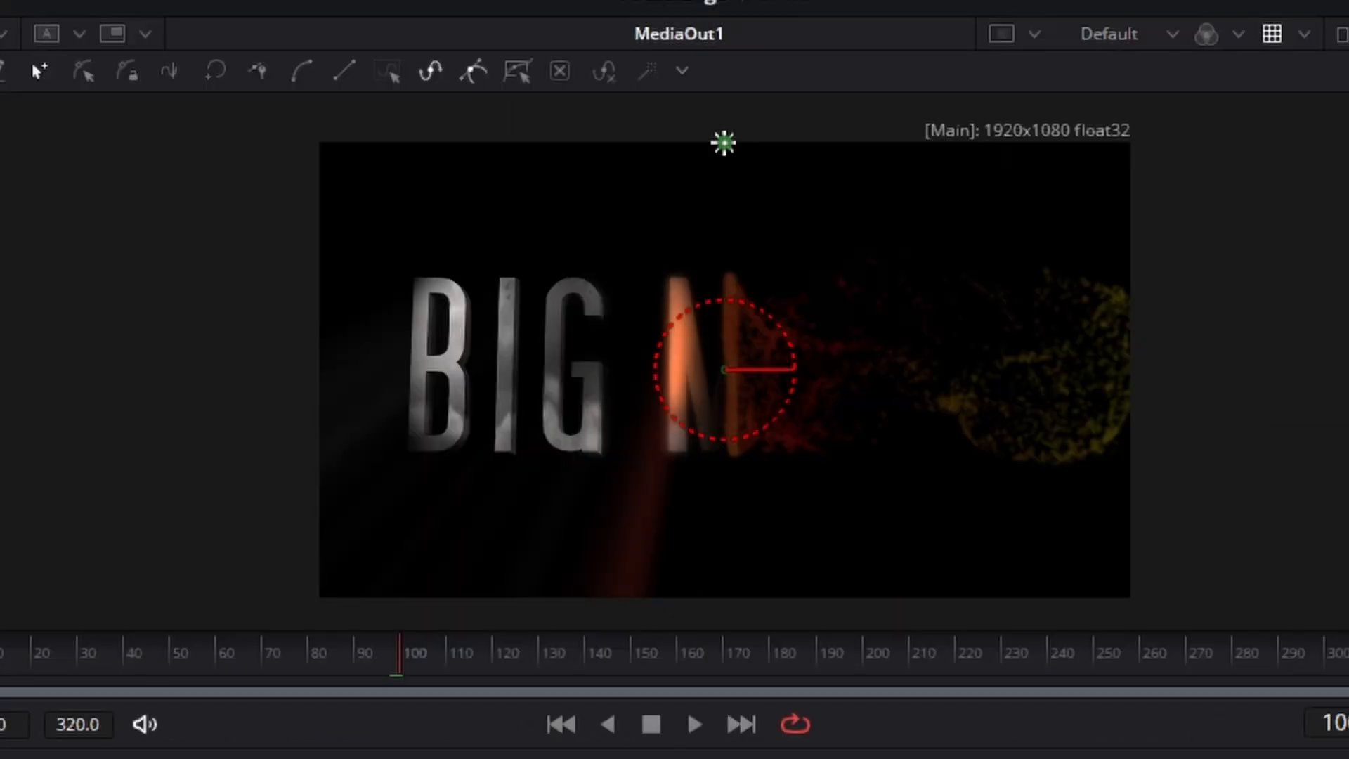
pyautogui.moveTo(725, 503); pyautogui.dragTo(723, 563)
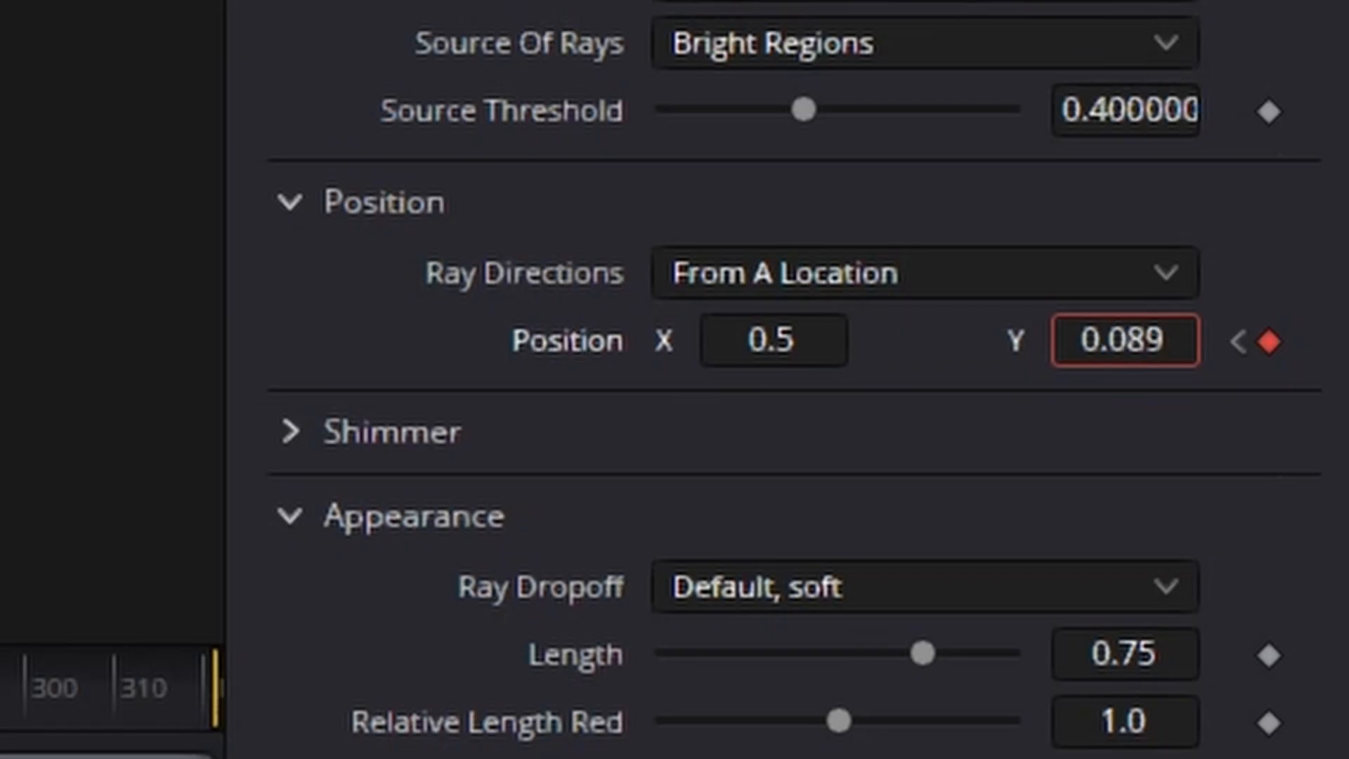
pyautogui.moveTo(724, 618); pyautogui.dragTo(723, 621)
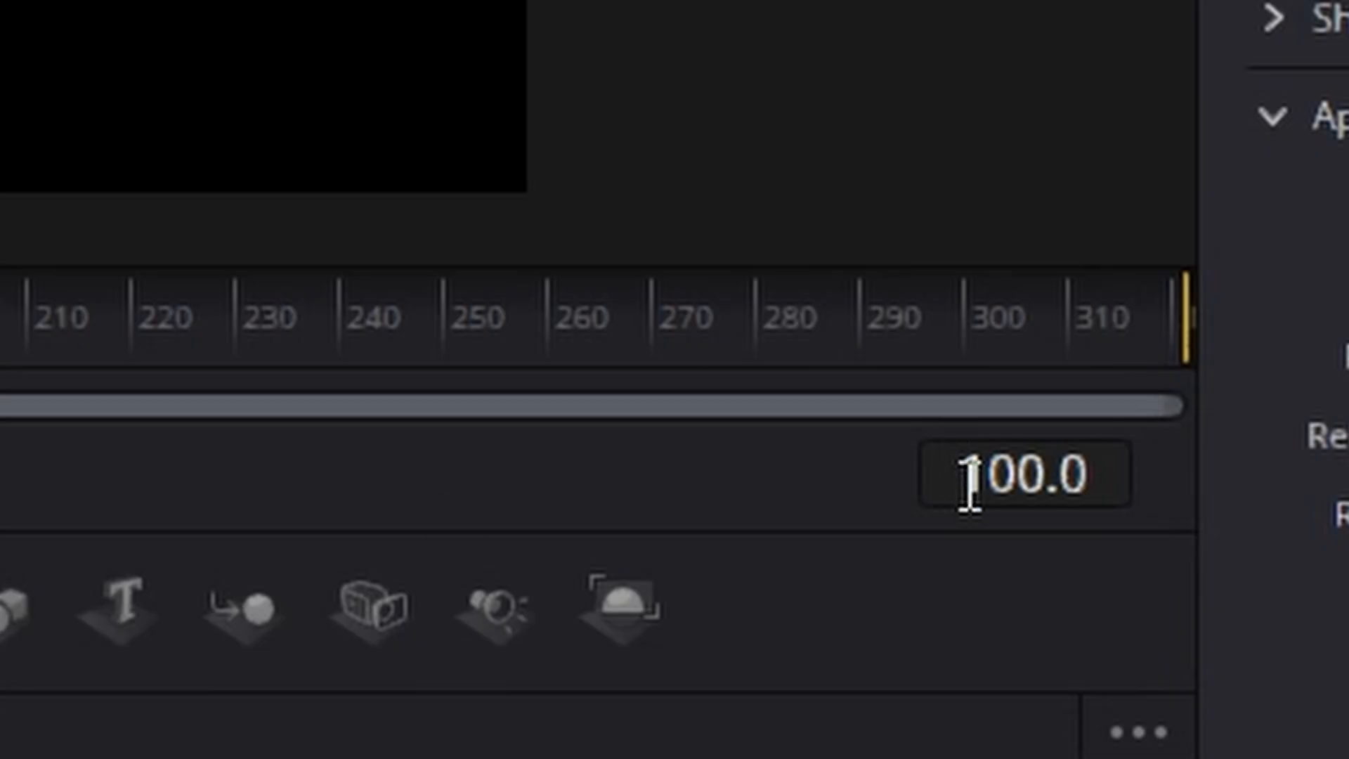
# Go to frame 150 and keyframe the Light Rays position by shifting it horizontally along the area below the image
pyautogui.click(970, 485)
pyautogui.hotkey('ctrl', 'a')
pyautogui.write('150')
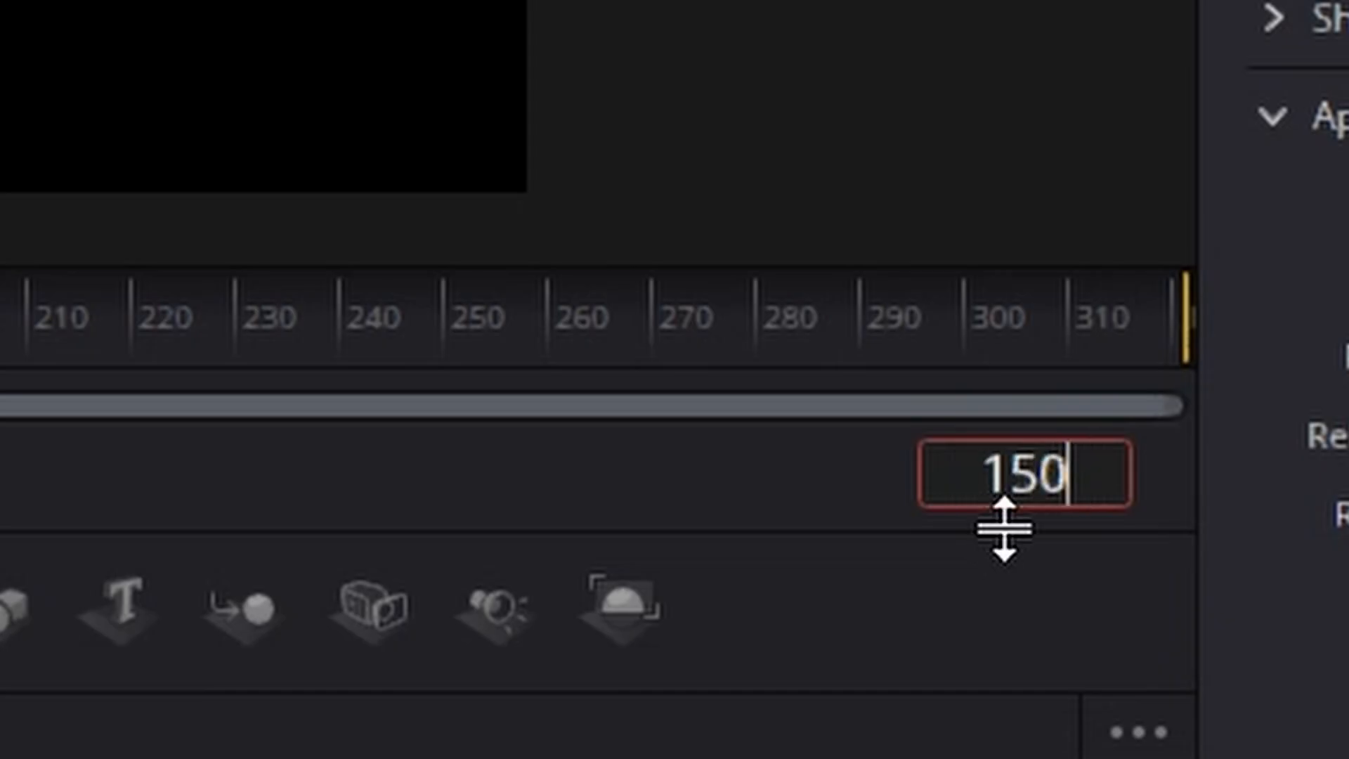
pyautogui.press('Return')
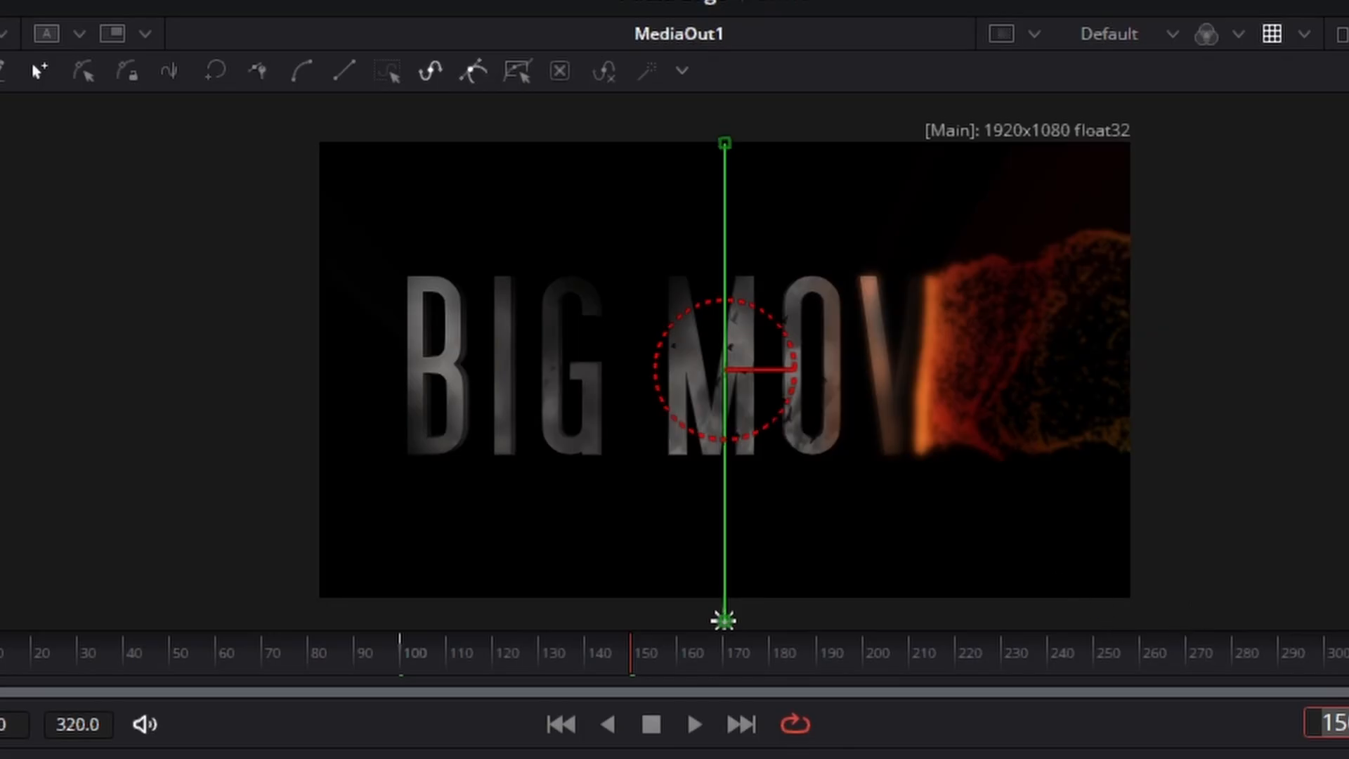
pyautogui.moveTo(774, 341); pyautogui.dragTo(781, 341)
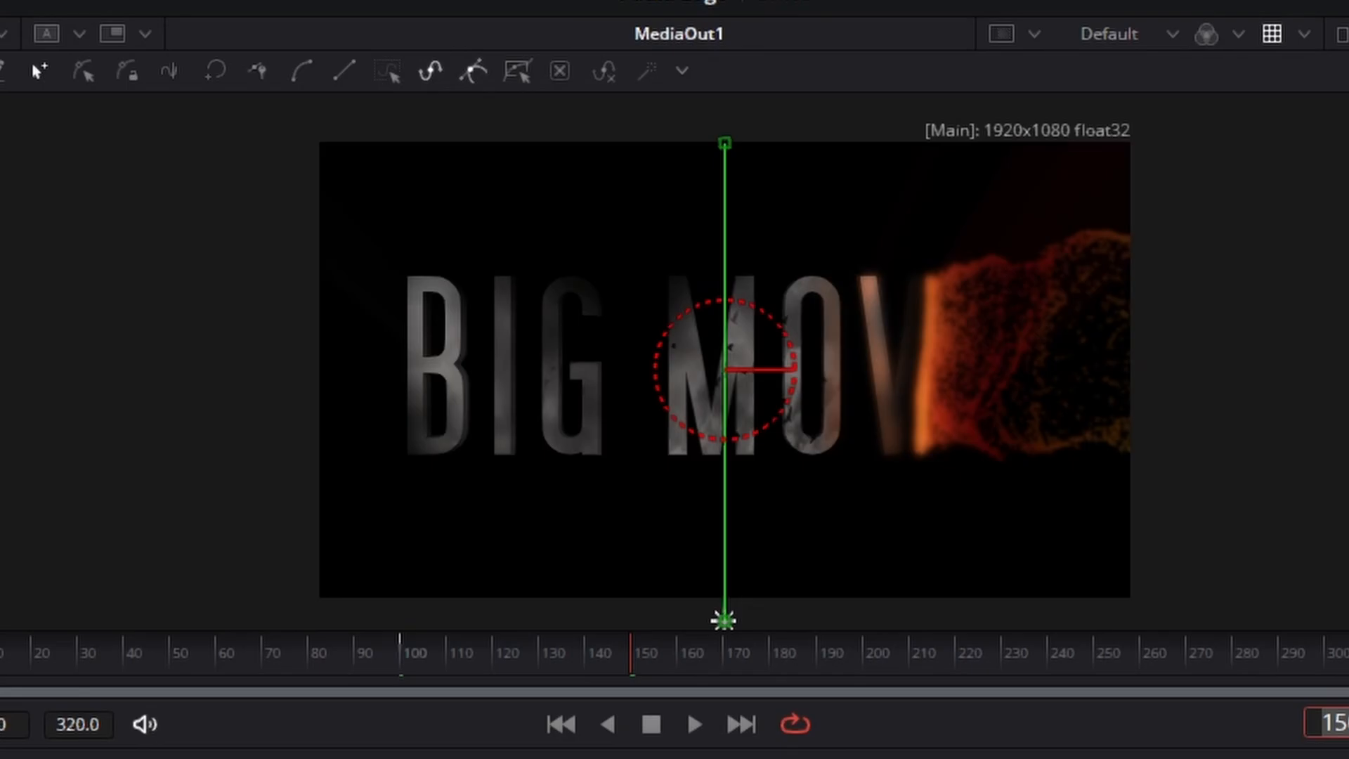
pyautogui.moveTo(775, 341); pyautogui.dragTo(1022, 341)
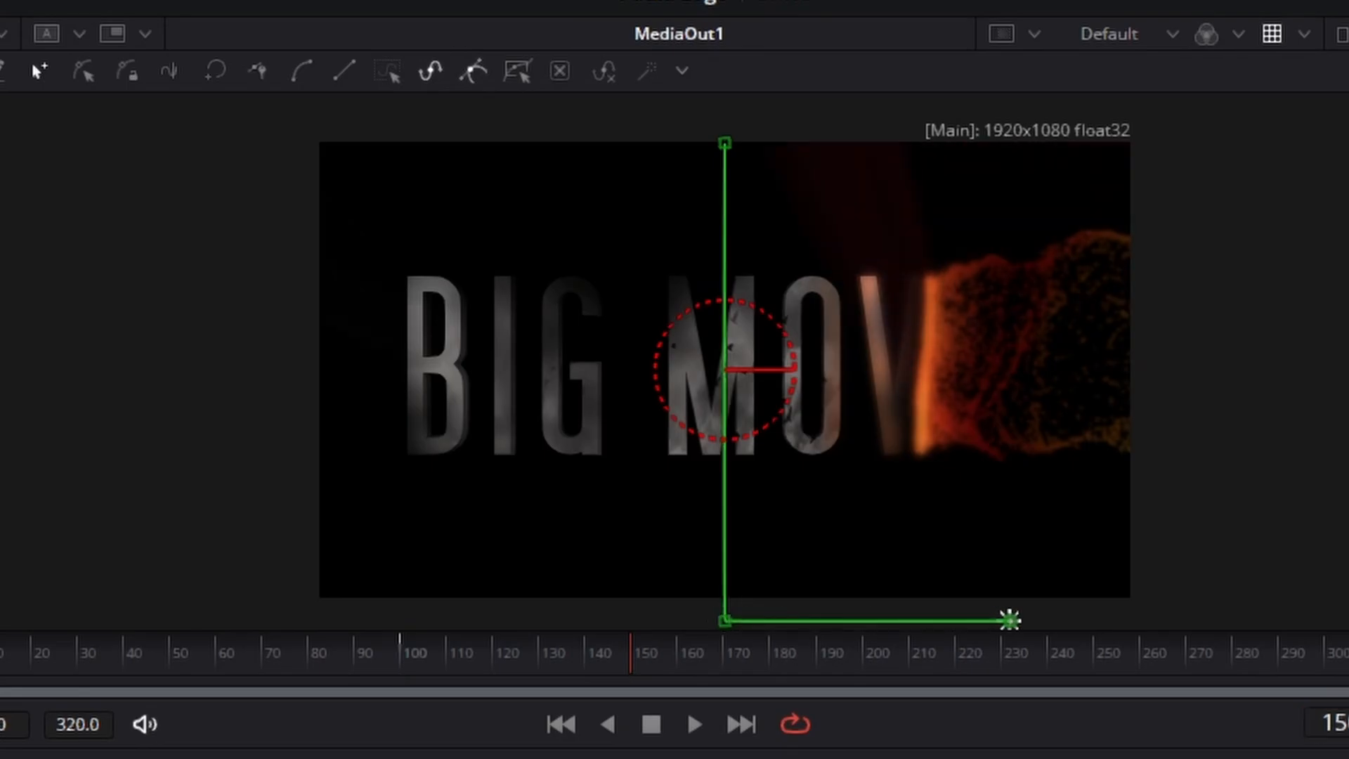
pyautogui.moveTo(1234, 620); pyautogui.dragTo(740, 620)
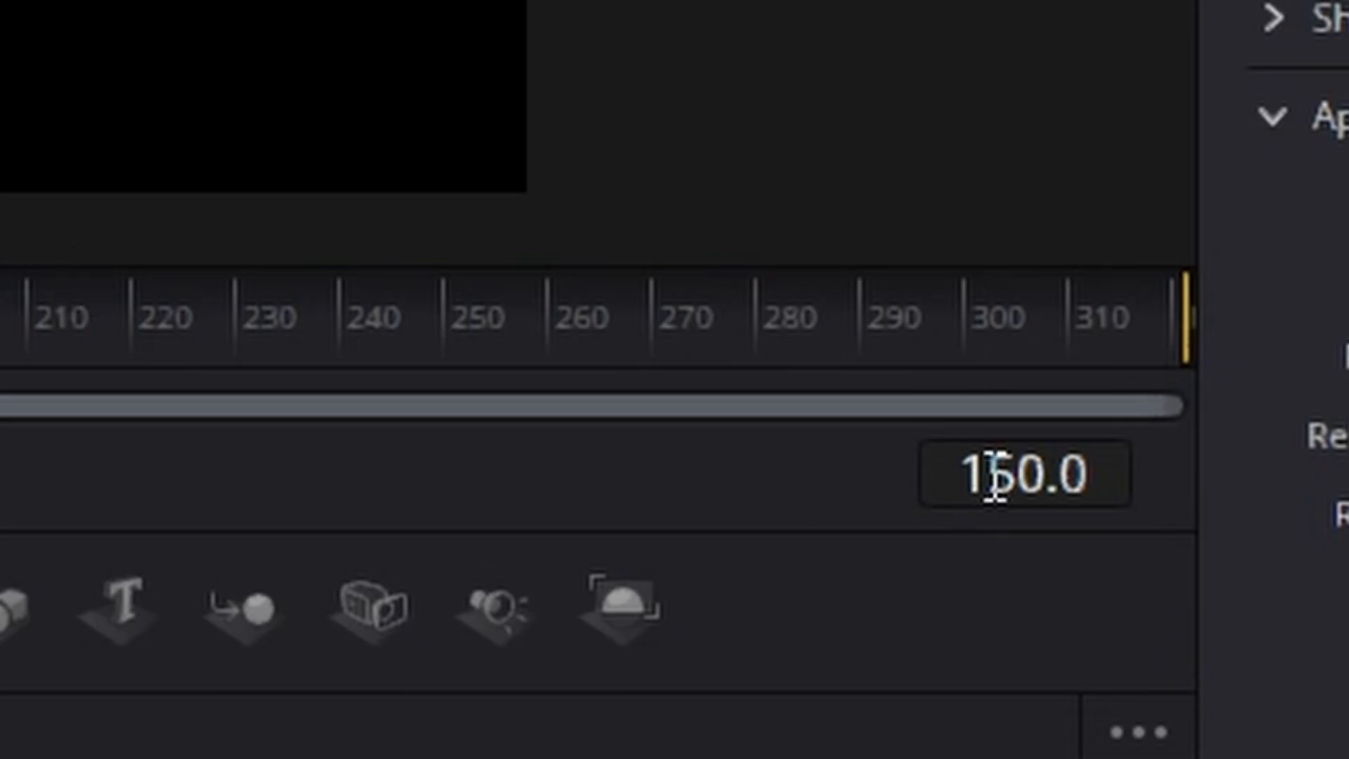
# Move the playhead to frame 200 of the composition
pyautogui.click(1343, 724)
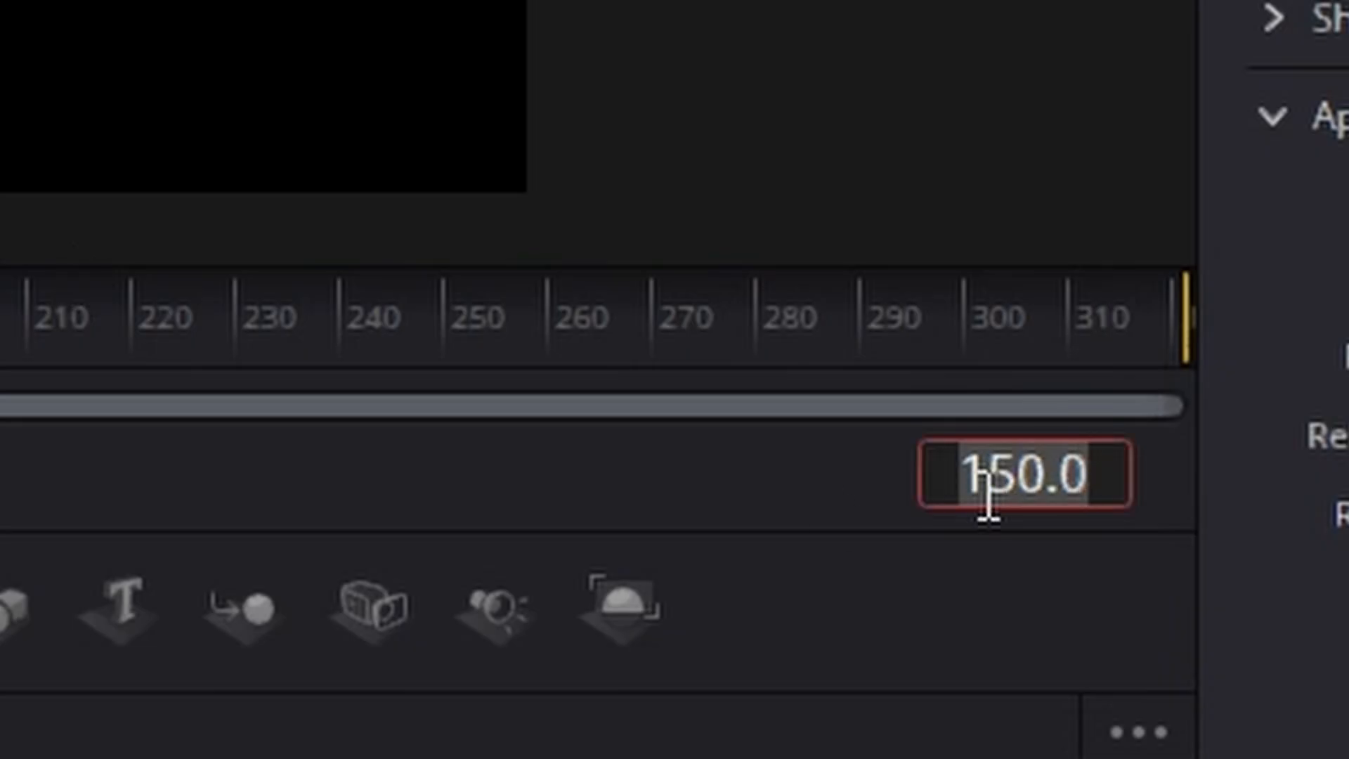
pyautogui.write('200')
pyautogui.press('Return')
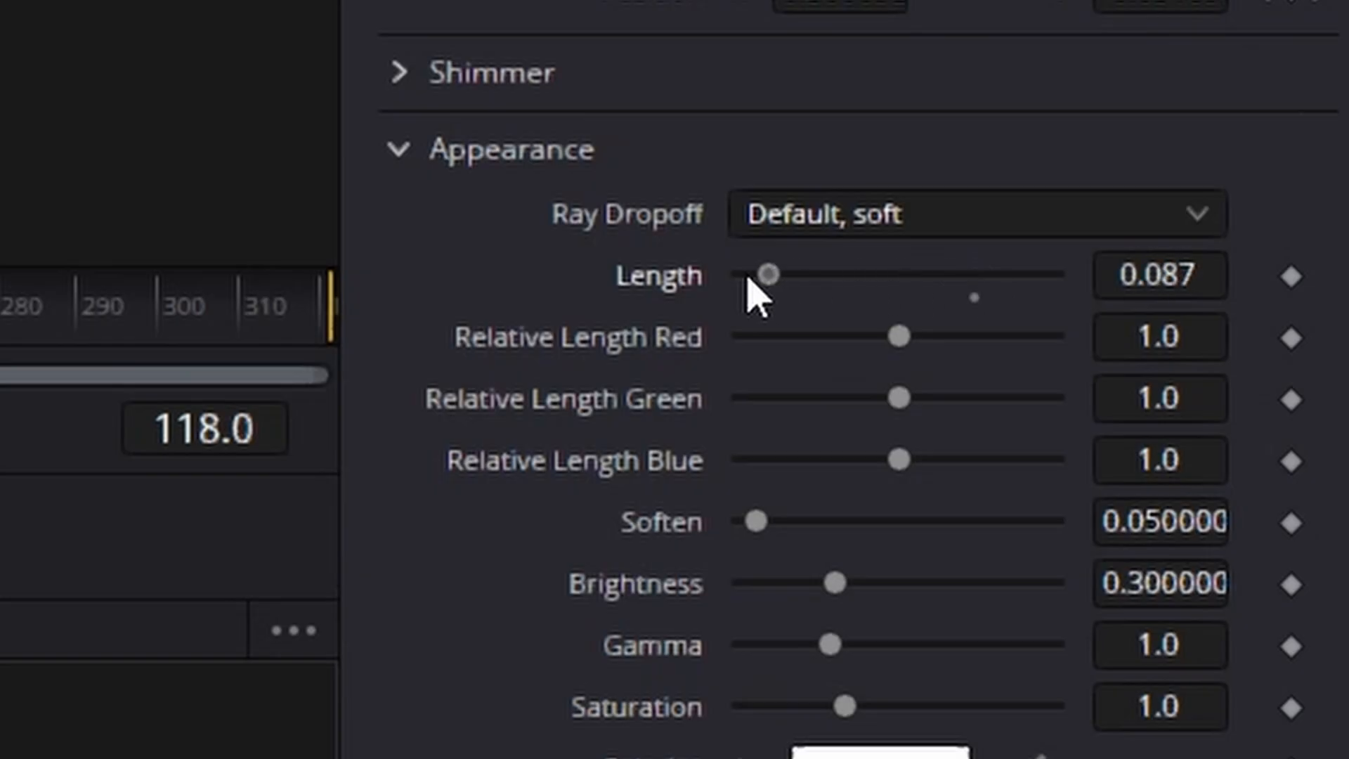
# Set the Light Rays appearance to Length 0.75, Soften 0.181, Brightness 0.441 and Saturation 1.701, and play back the timeline
pyautogui.moveTo(747, 271); pyautogui.dragTo(976, 280)
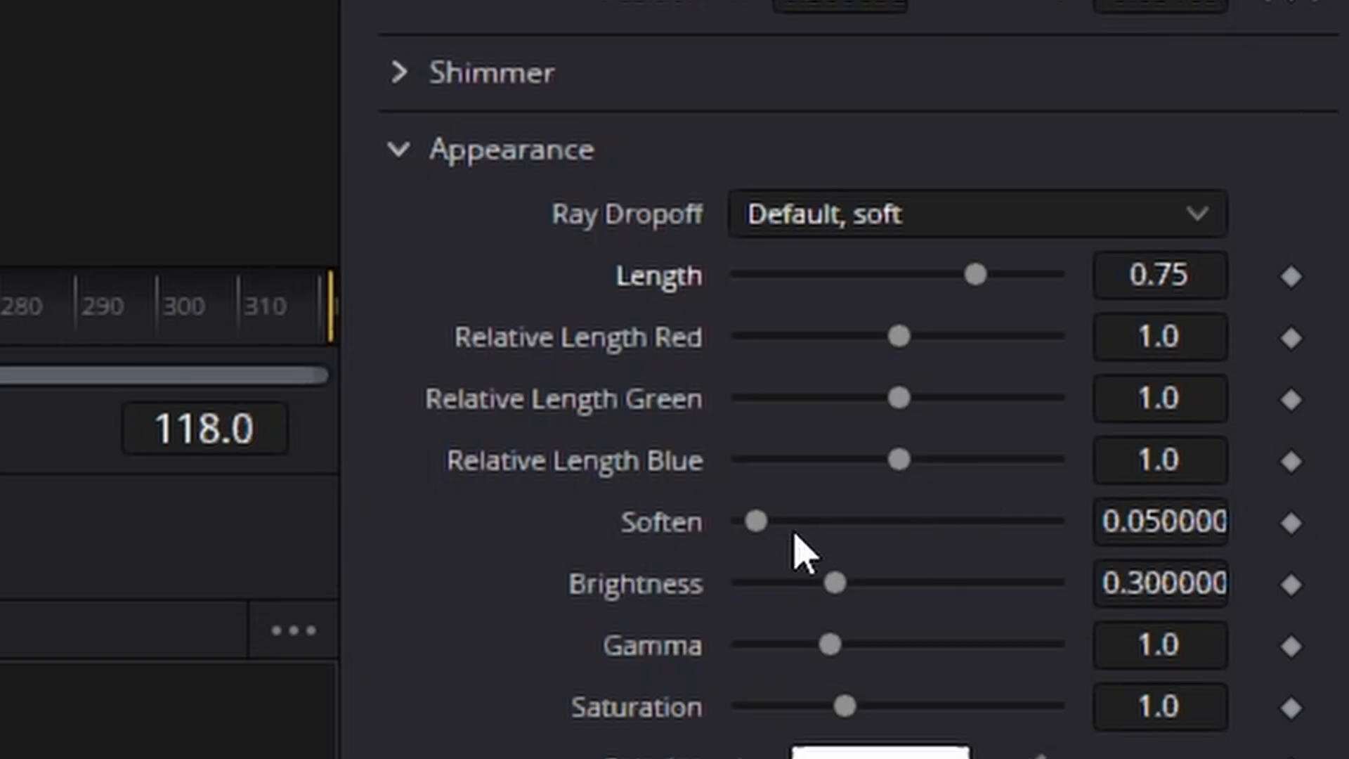
pyautogui.moveTo(795, 532)
pyautogui.mouseDown()
pyautogui.moveTo(853, 532)
pyautogui.moveTo(809, 532)
pyautogui.mouseUp()
pyautogui.moveTo(828, 585); pyautogui.dragTo(871, 580)
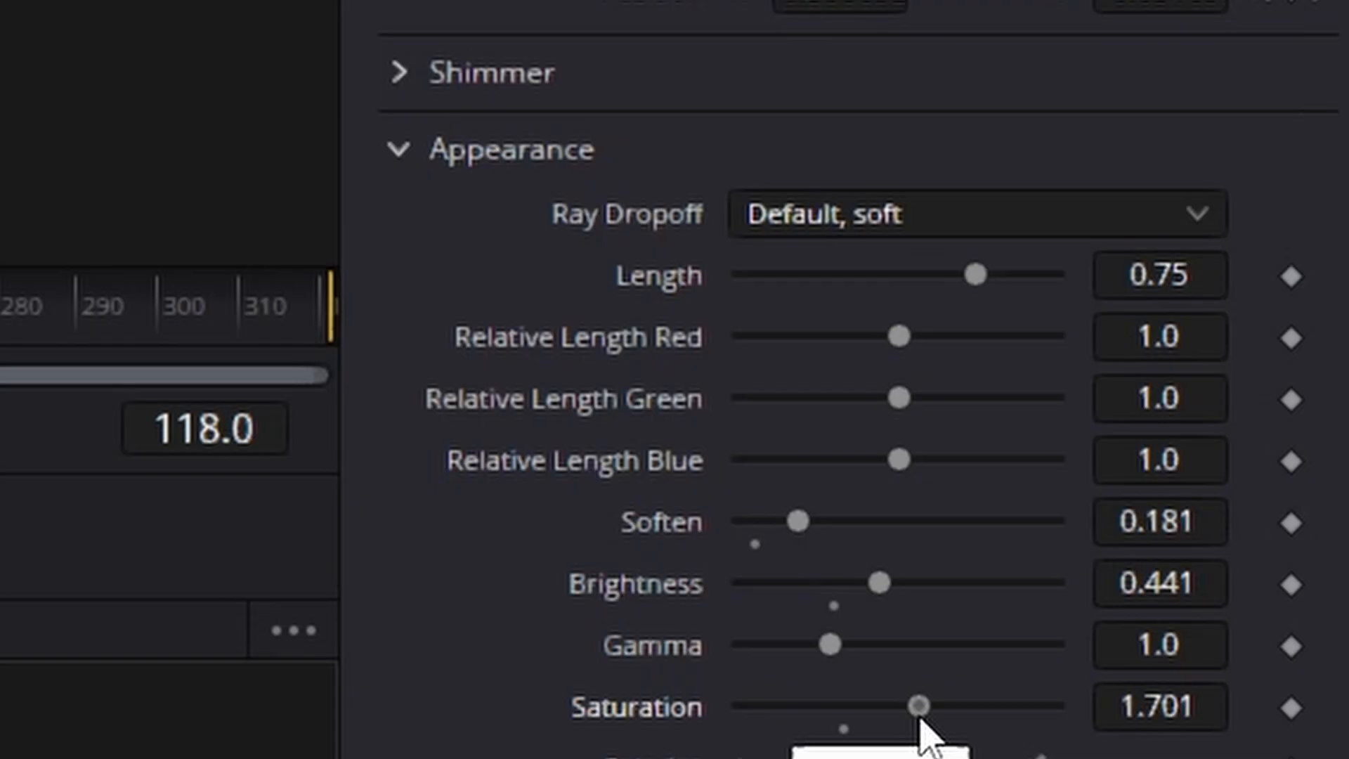
pyautogui.moveTo(878, 583); pyautogui.dragTo(909, 583)
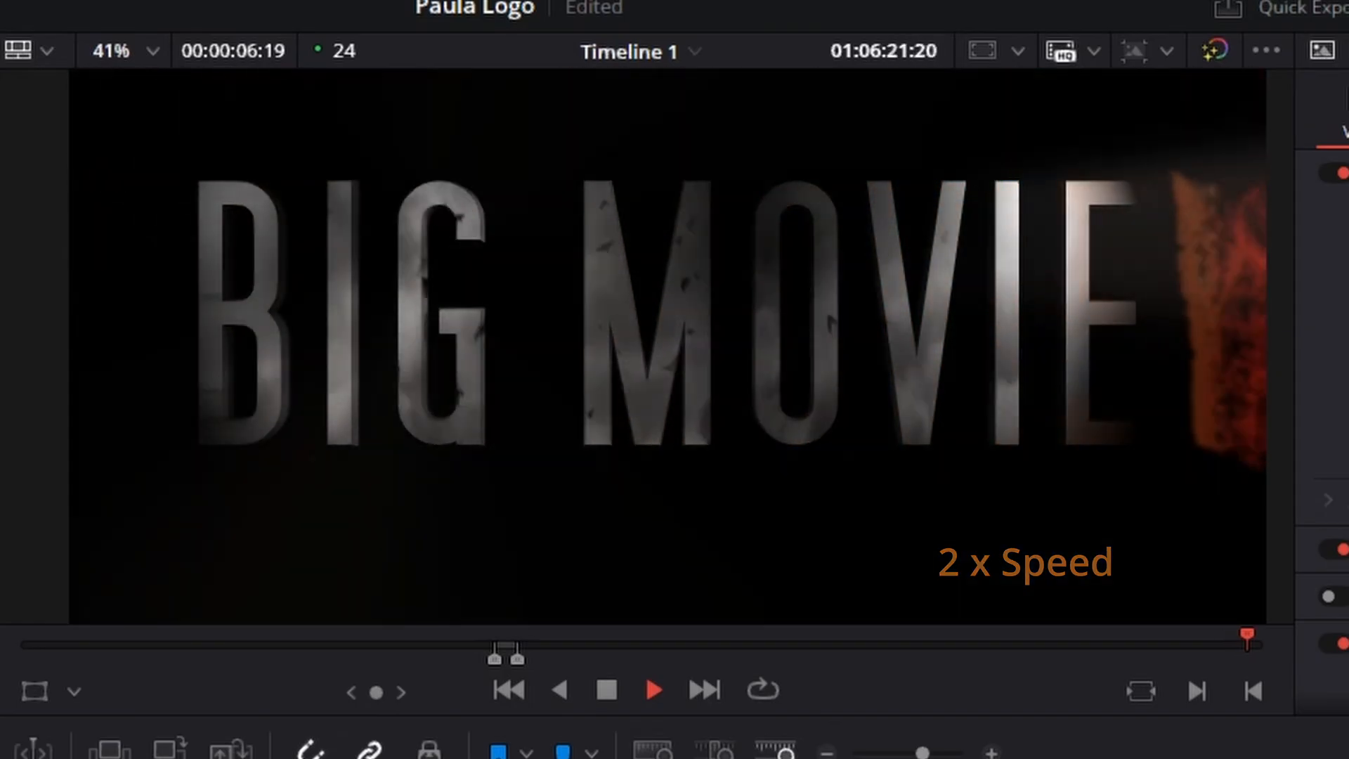
pyautogui.press('space')
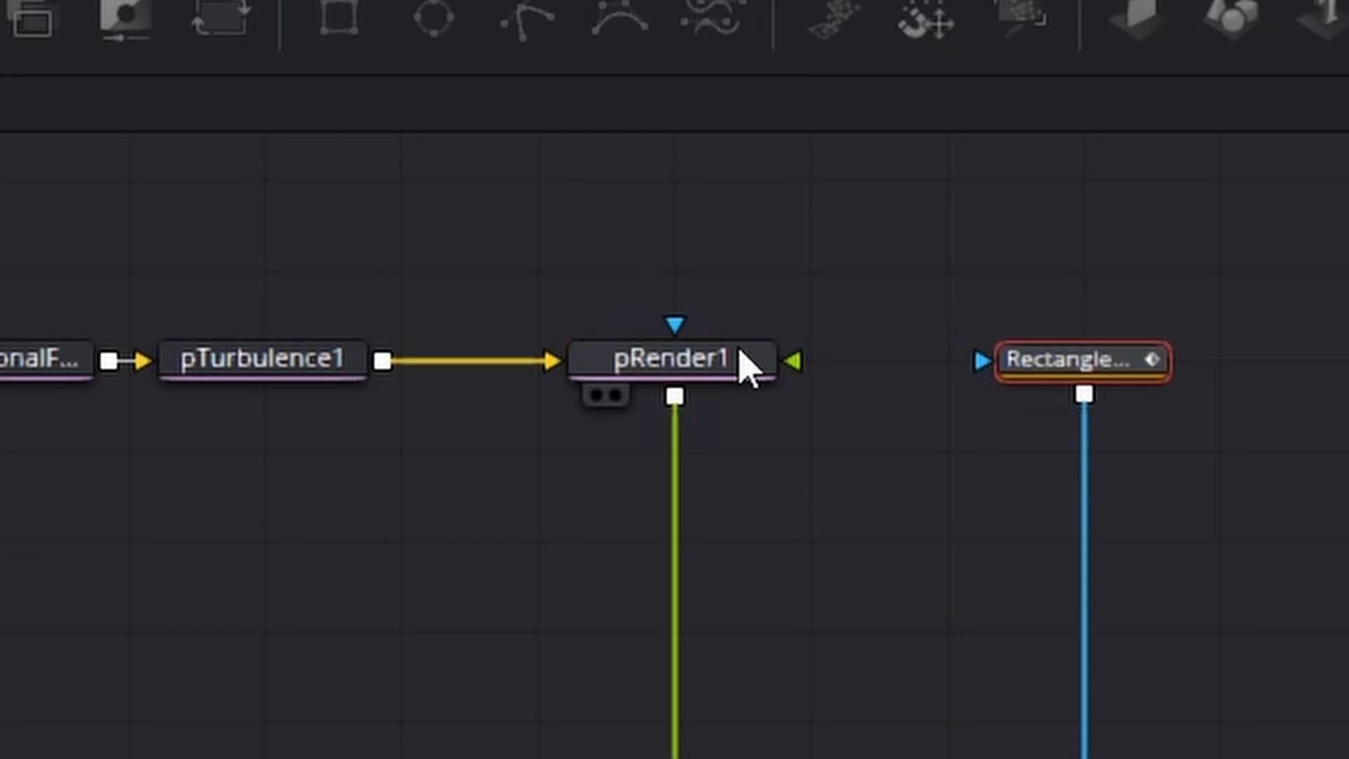
# Add a Glow node after pRender1, check the particles around frame 80, and slightly increase the node's Glow amount
pyautogui.click(742, 362)
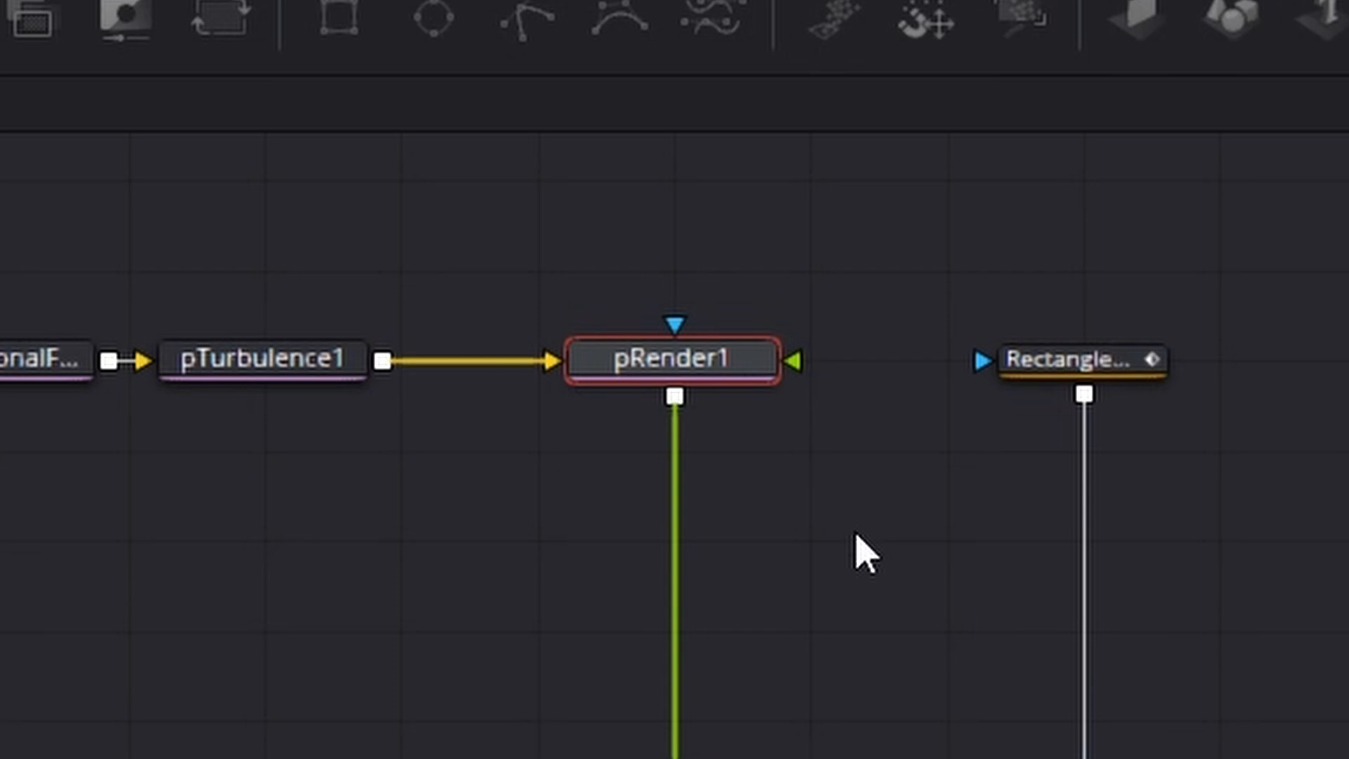
pyautogui.hotkey('shift', 'space')
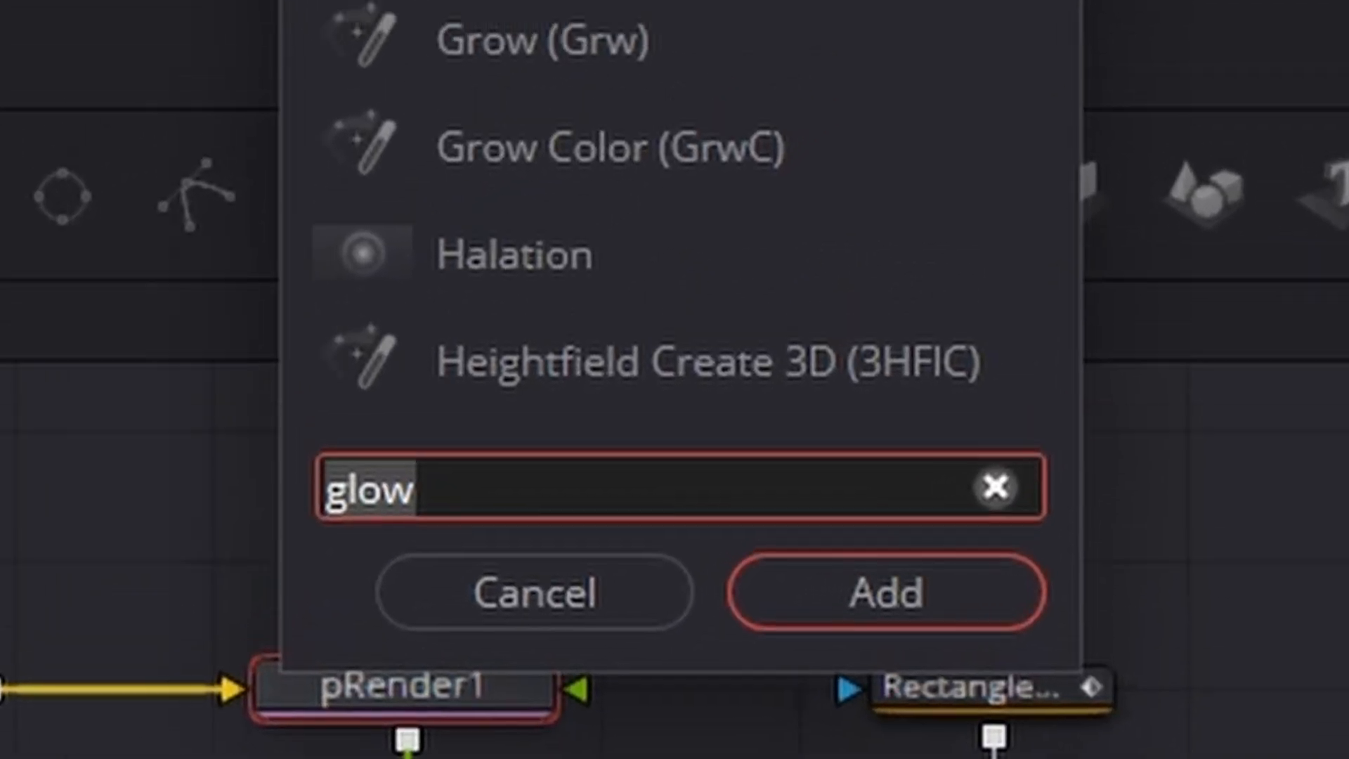
pyautogui.write('glow')
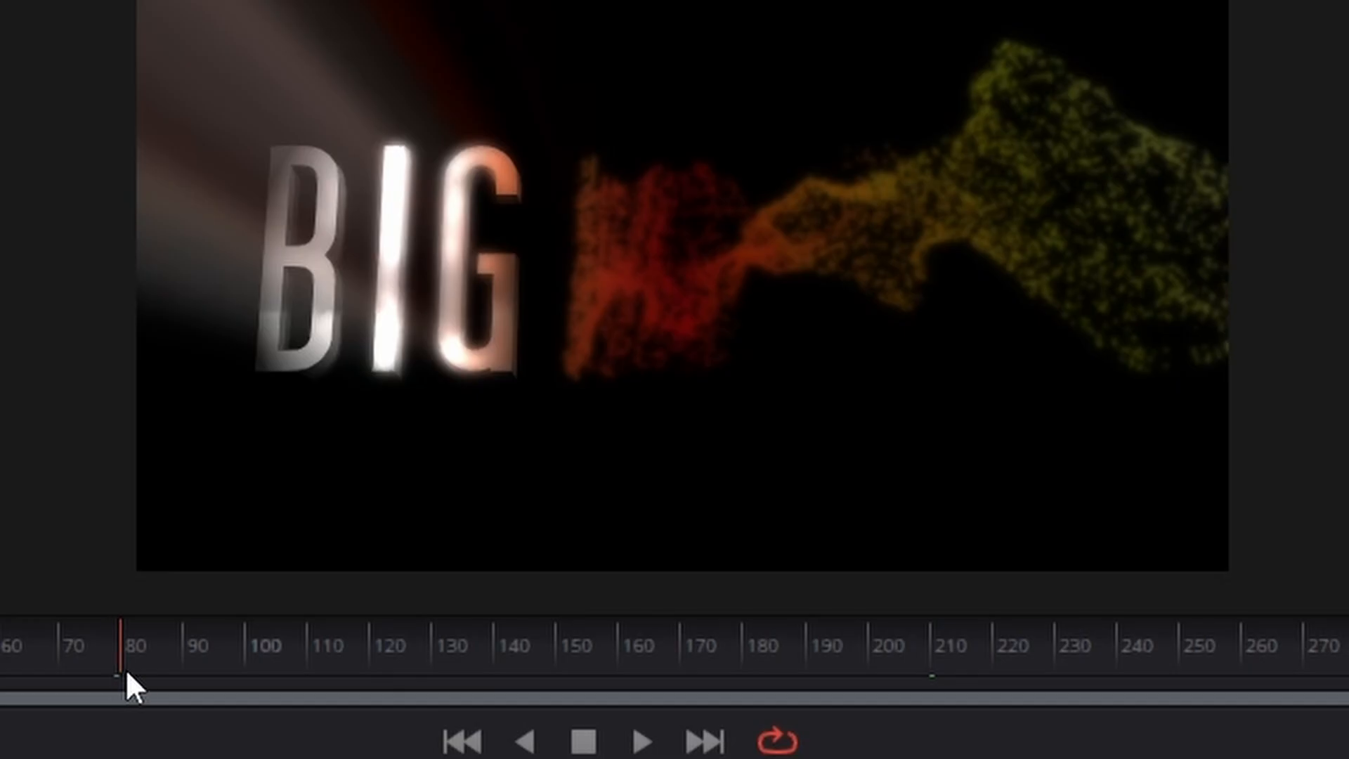
pyautogui.moveTo(125, 674)
pyautogui.mouseDown()
pyautogui.moveTo(250, 659)
pyautogui.moveTo(139, 657)
pyautogui.mouseUp()
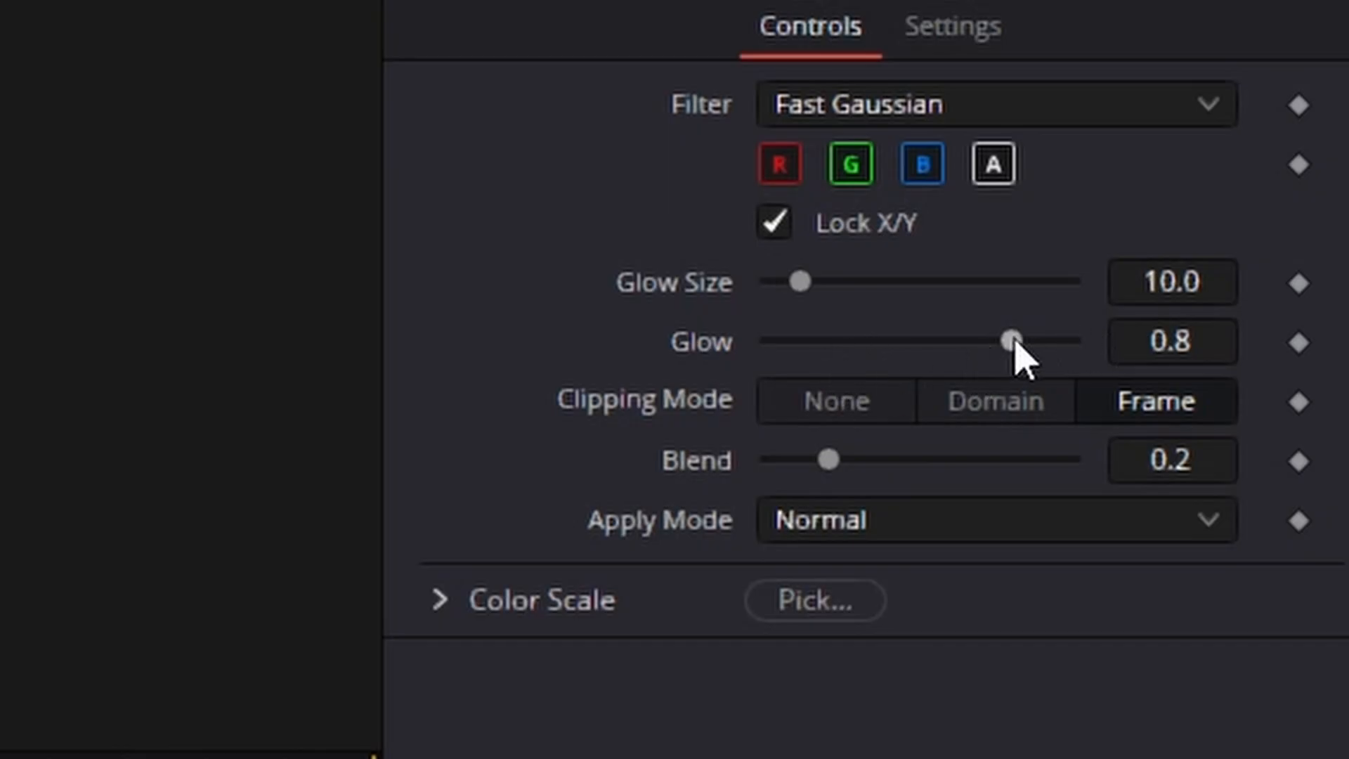
pyautogui.moveTo(1017, 343); pyautogui.dragTo(1036, 340)
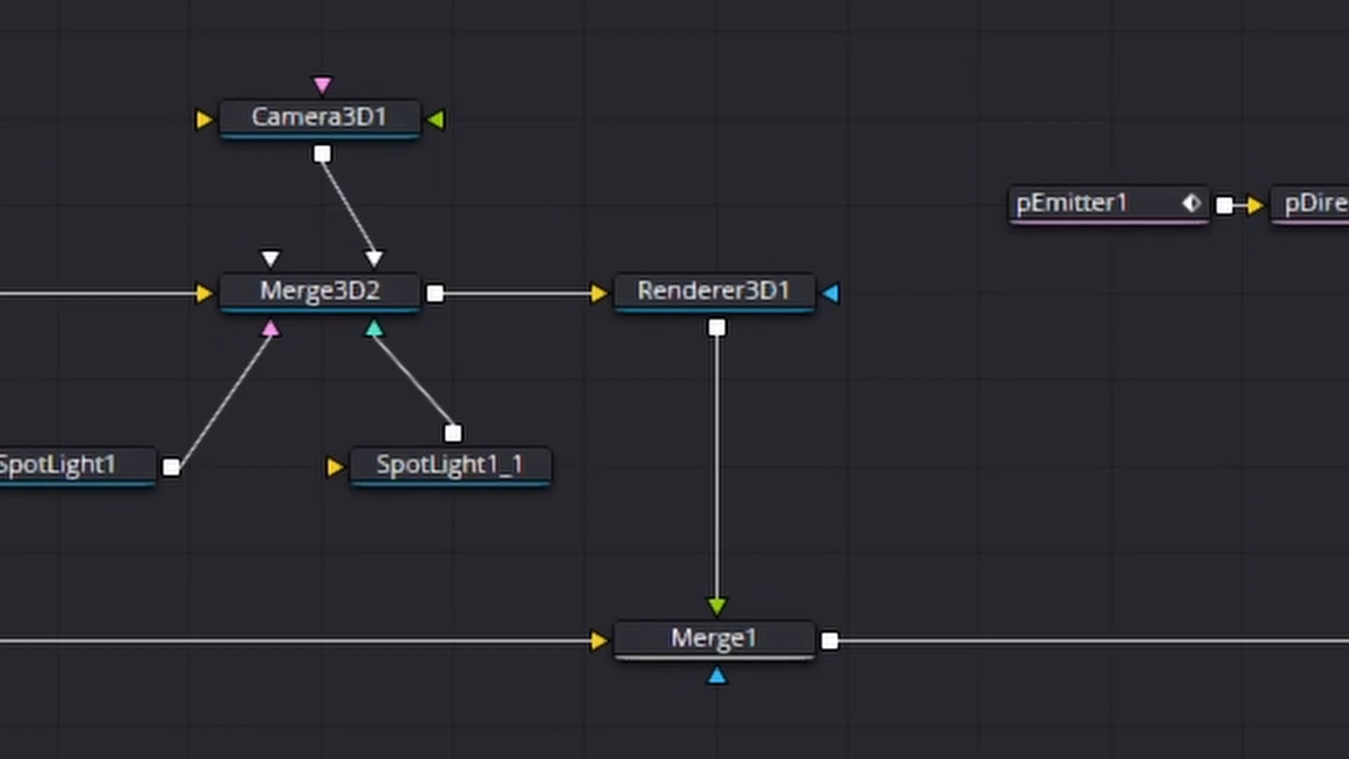
# Add a second Glow node after Merge1 and connect the Rectangle mask's output to its effect mask input
pyautogui.click(773, 643)
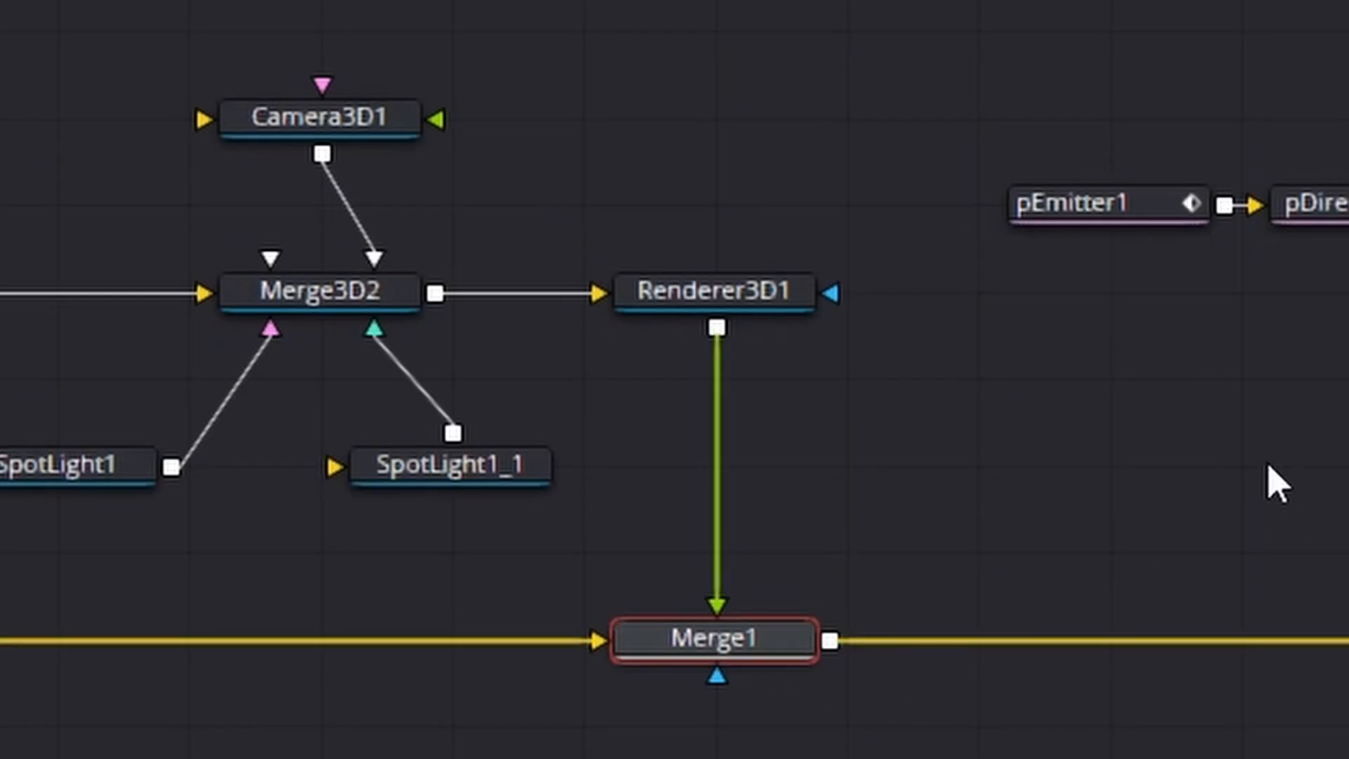
pyautogui.hotkey('shift', 'space')
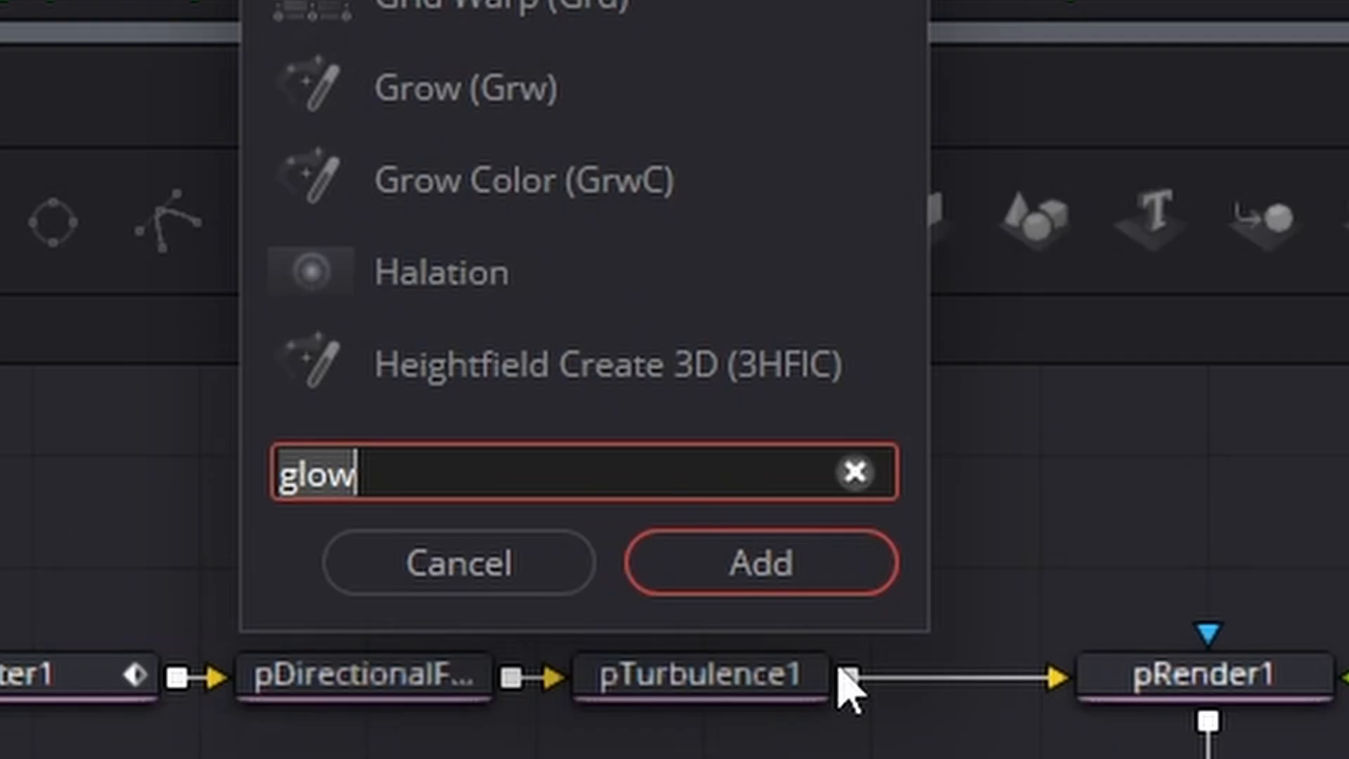
pyautogui.click(816, 587)
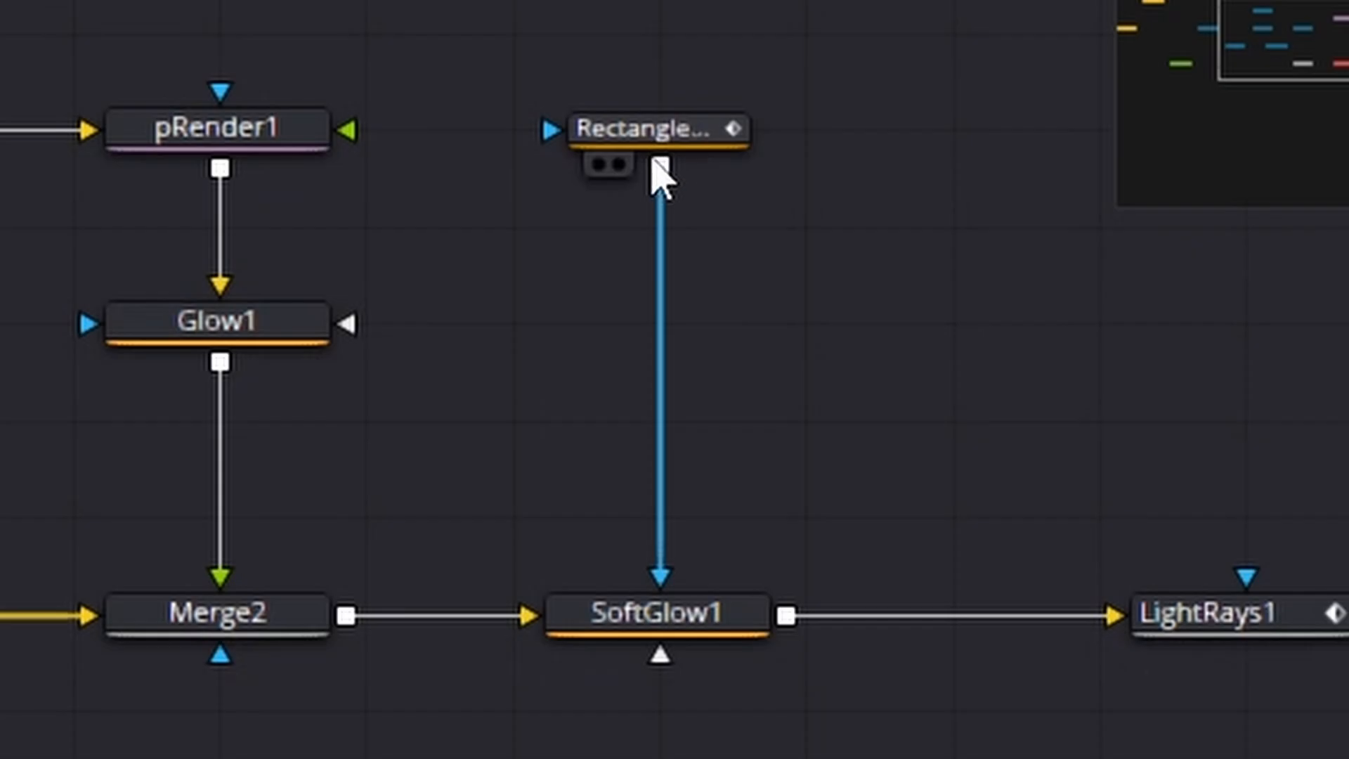
pyautogui.moveTo(660, 168); pyautogui.dragTo(604, 616)
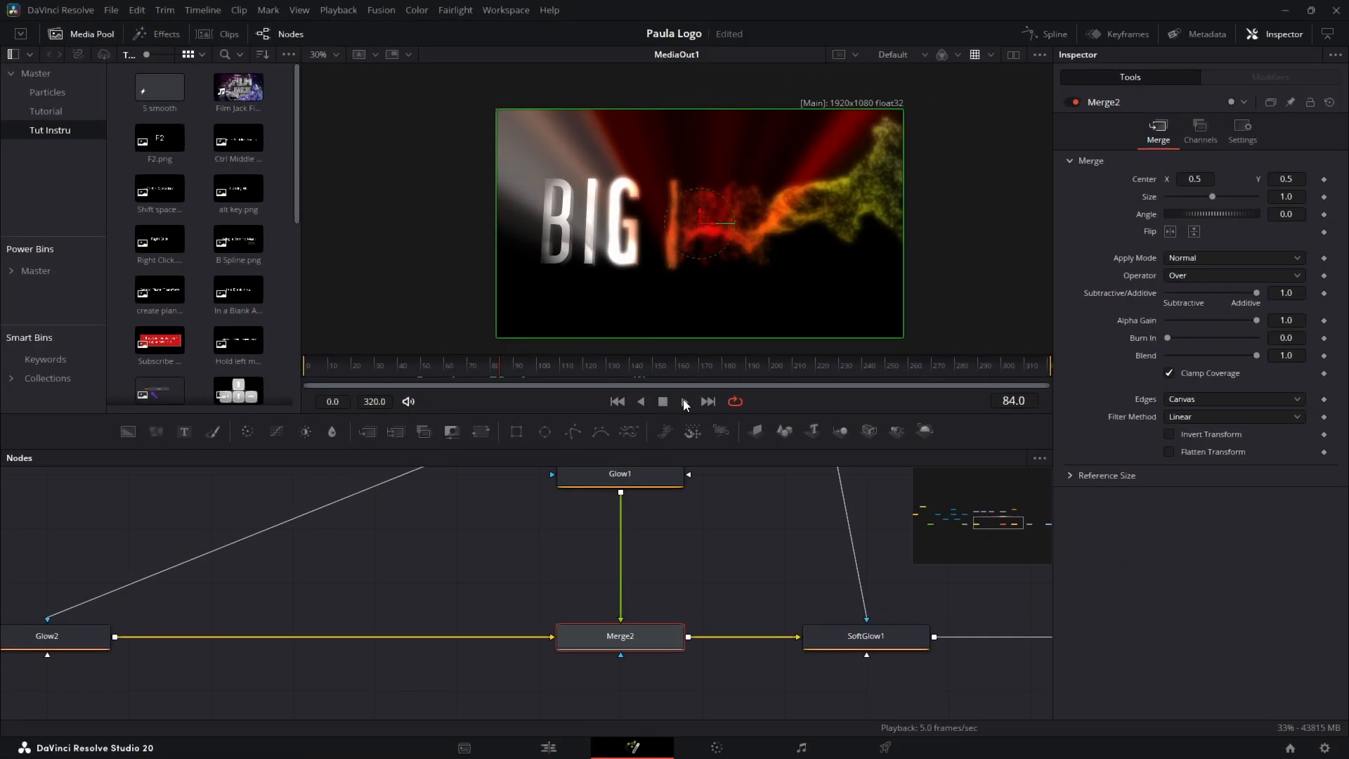
# Play back the composition and swap the foreground and background inputs of Merge2
pyautogui.click(684, 401)
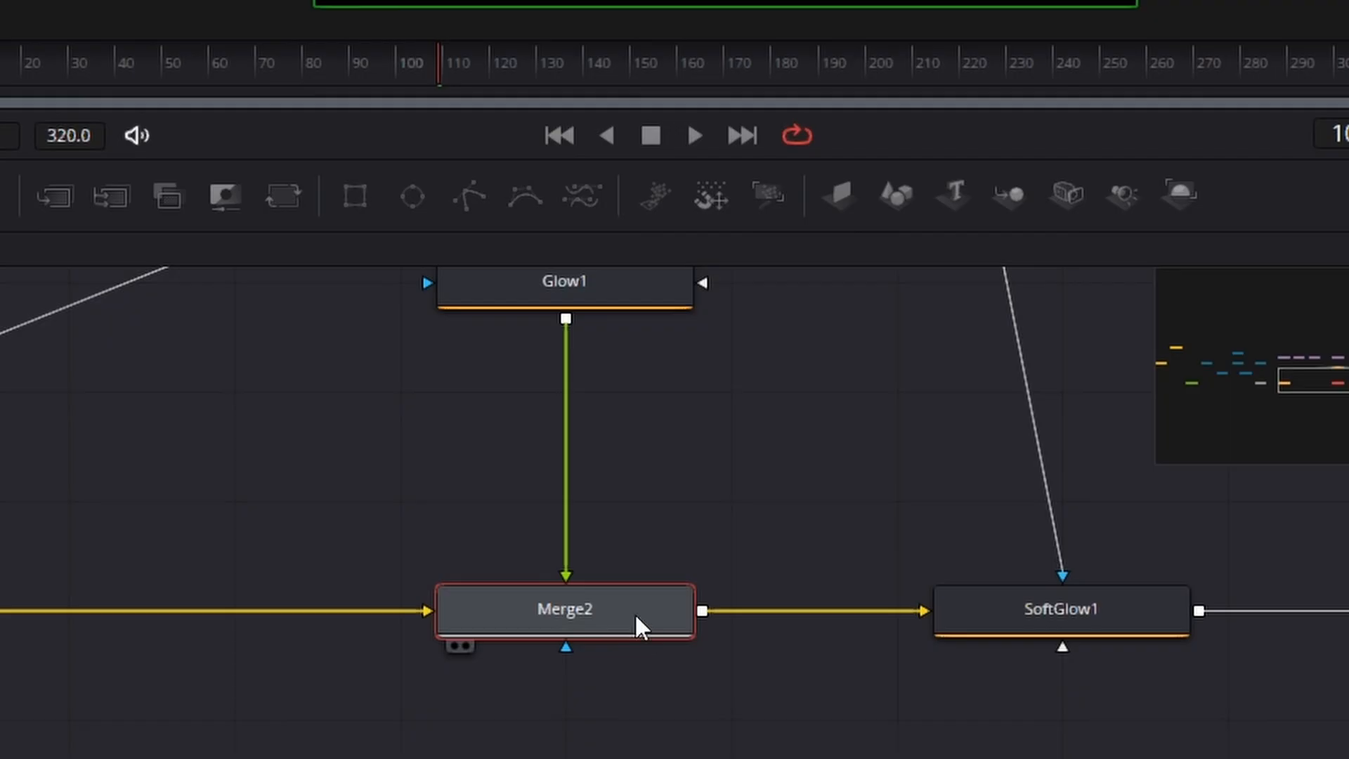
pyautogui.rightClick(641, 625)
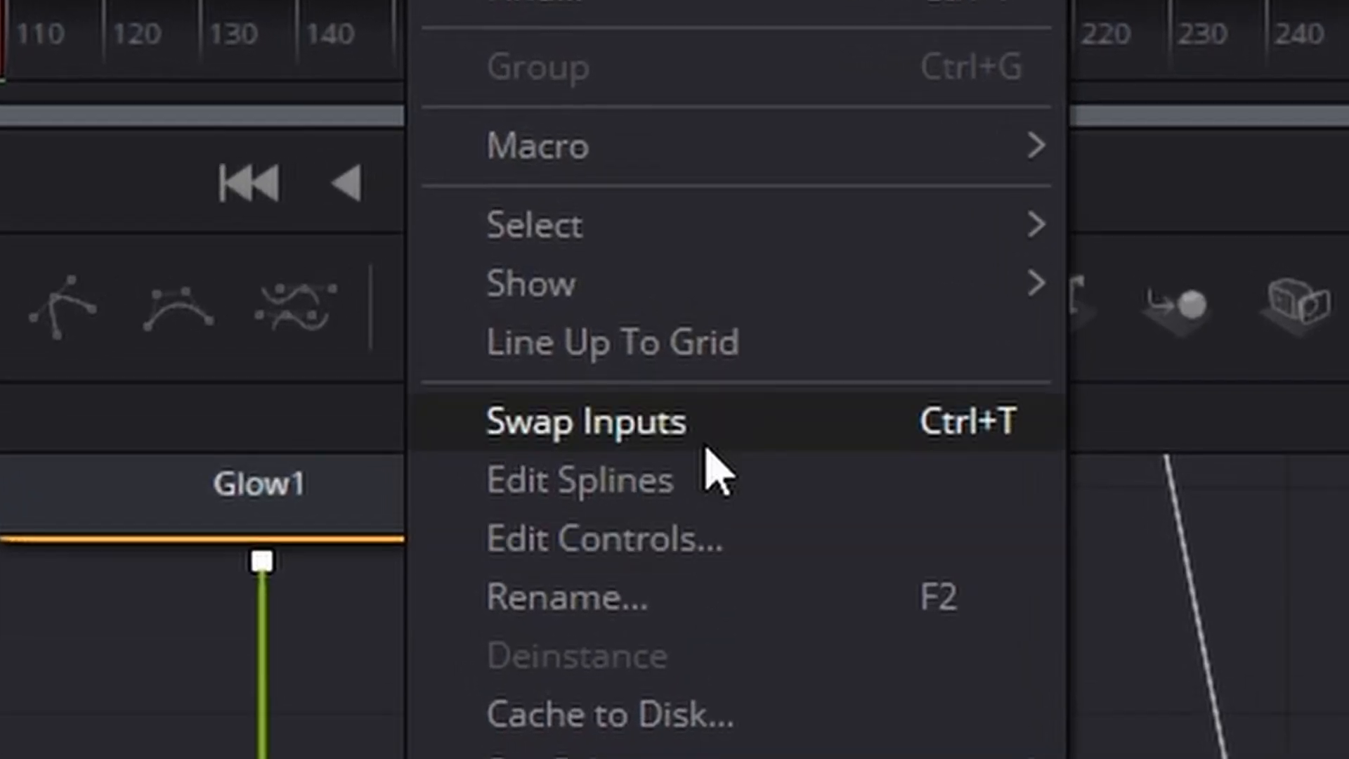
pyautogui.click(707, 450)
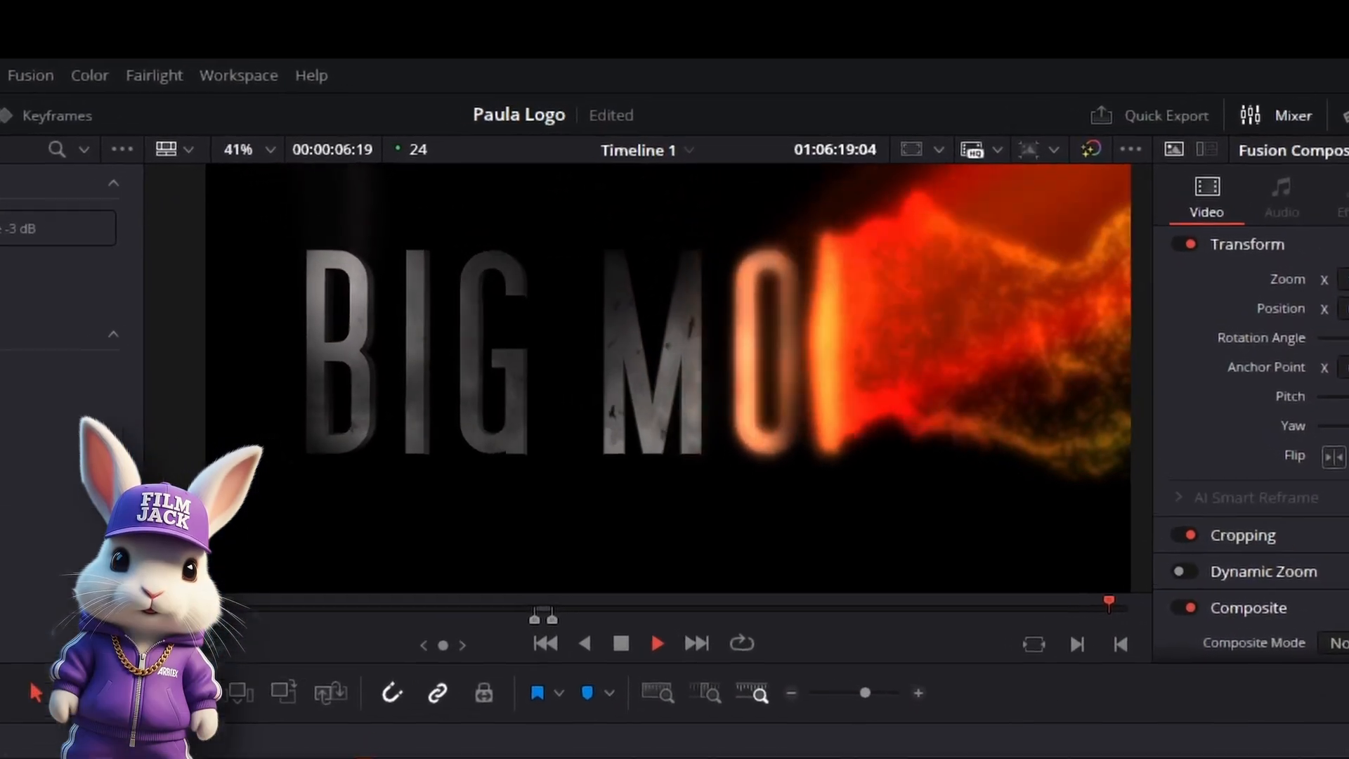
pyautogui.scroll(-20, 1260, 337)
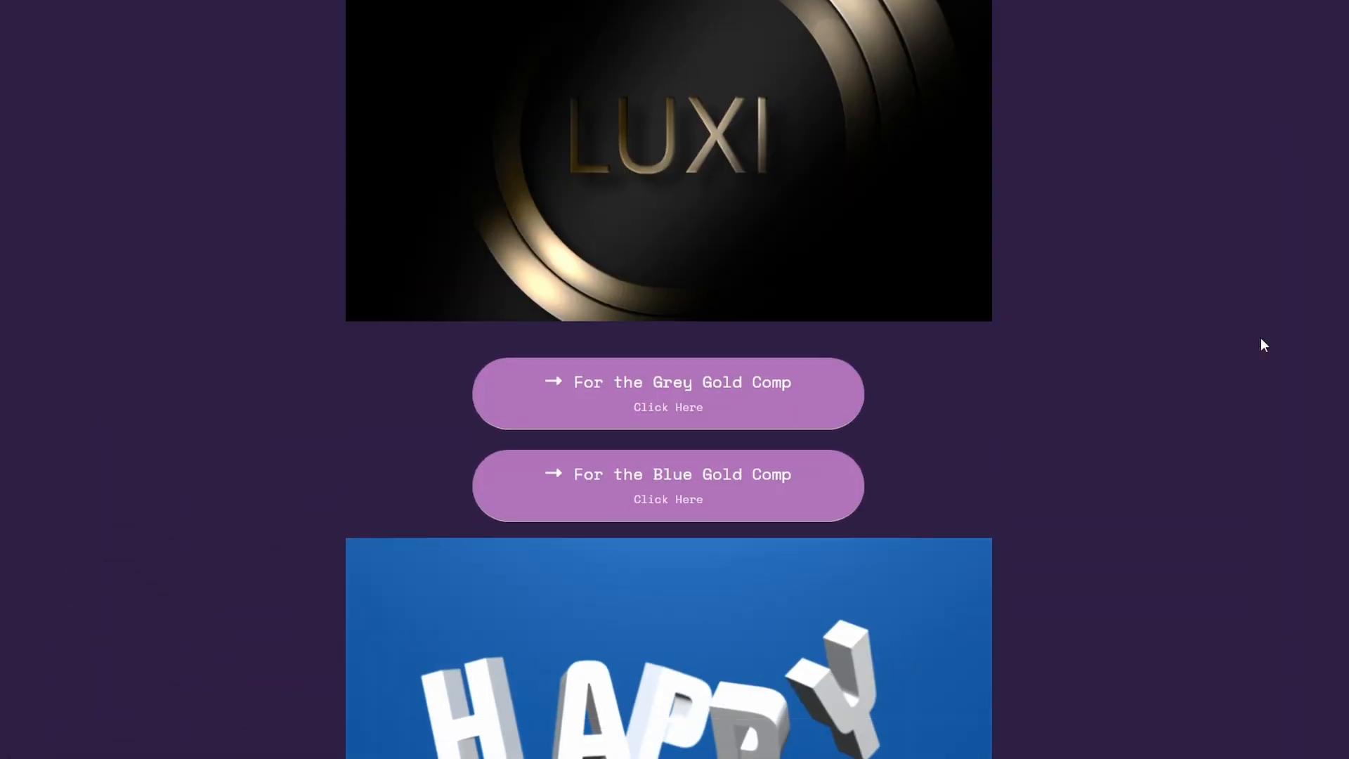
pyautogui.scroll(-18, 1260, 345)
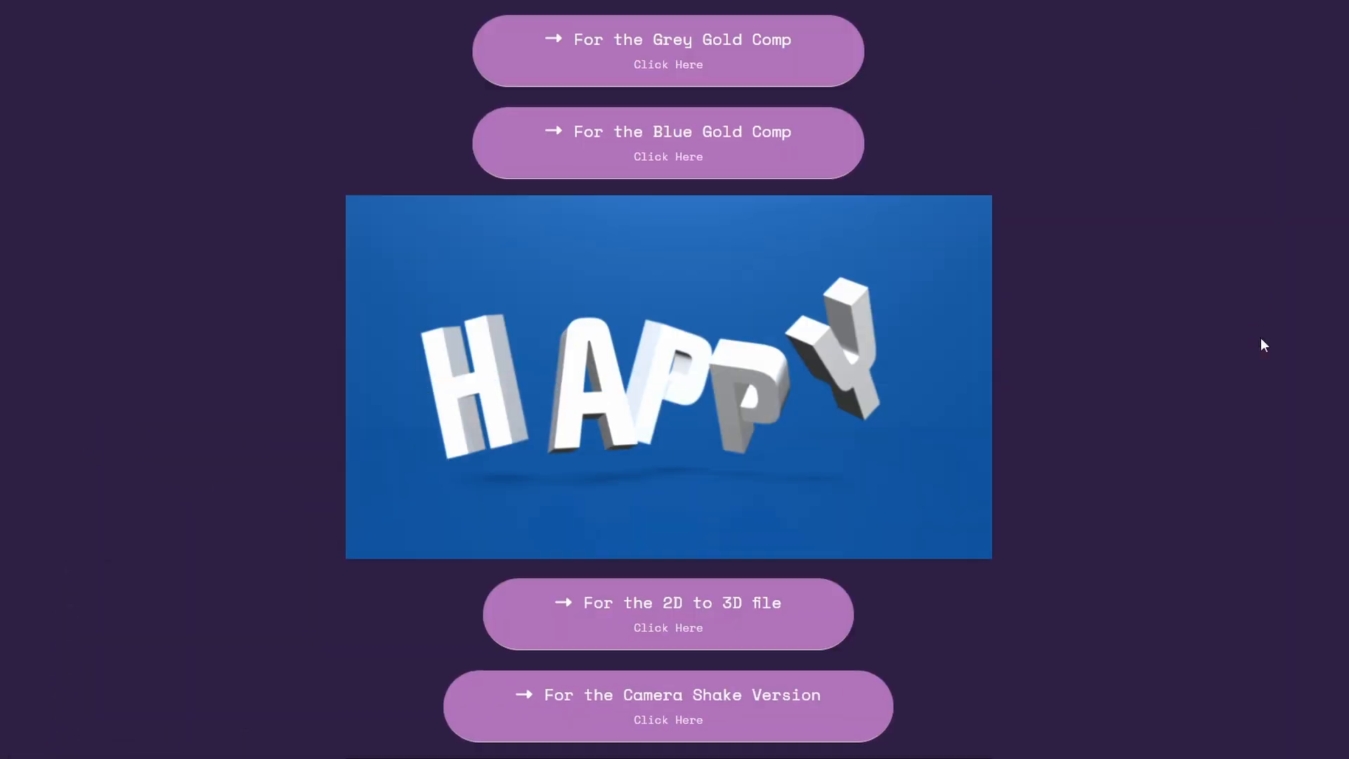
pyautogui.scroll(-8, 1259, 344)
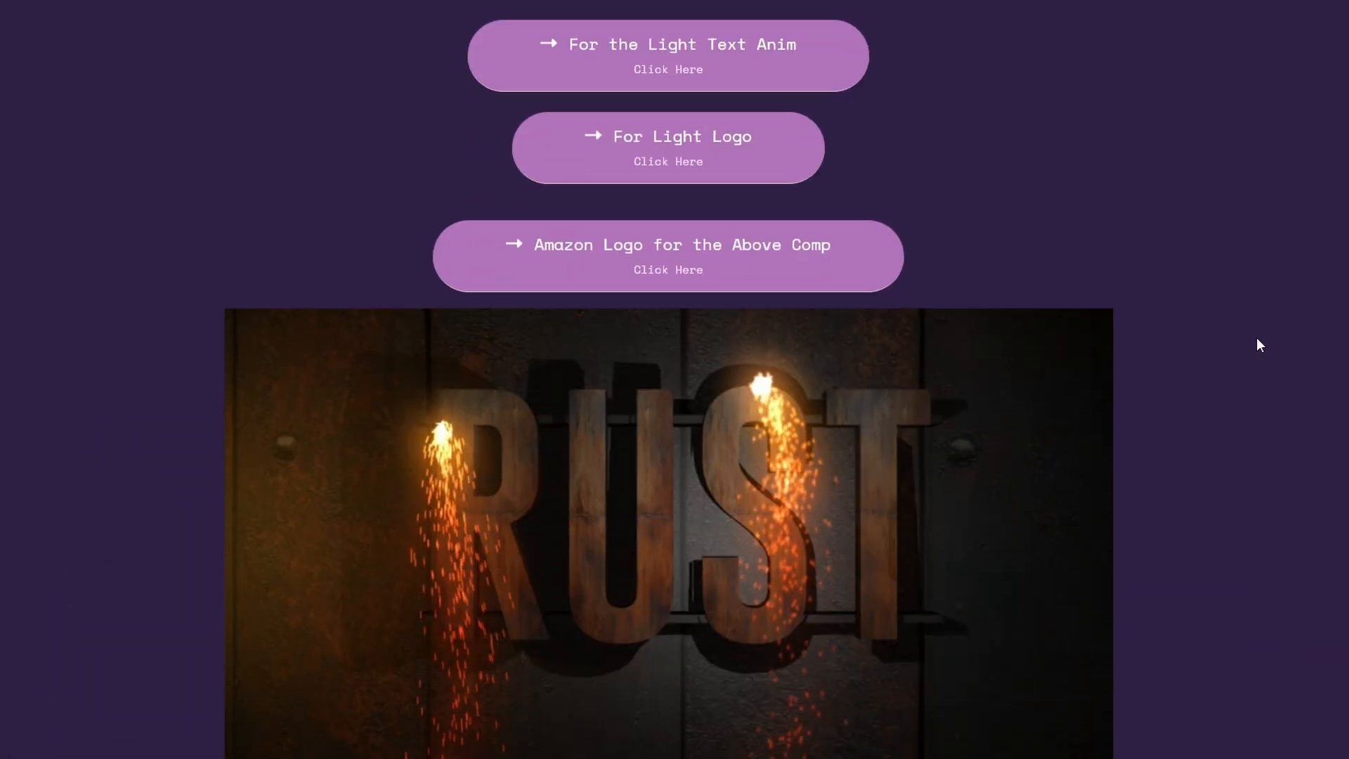